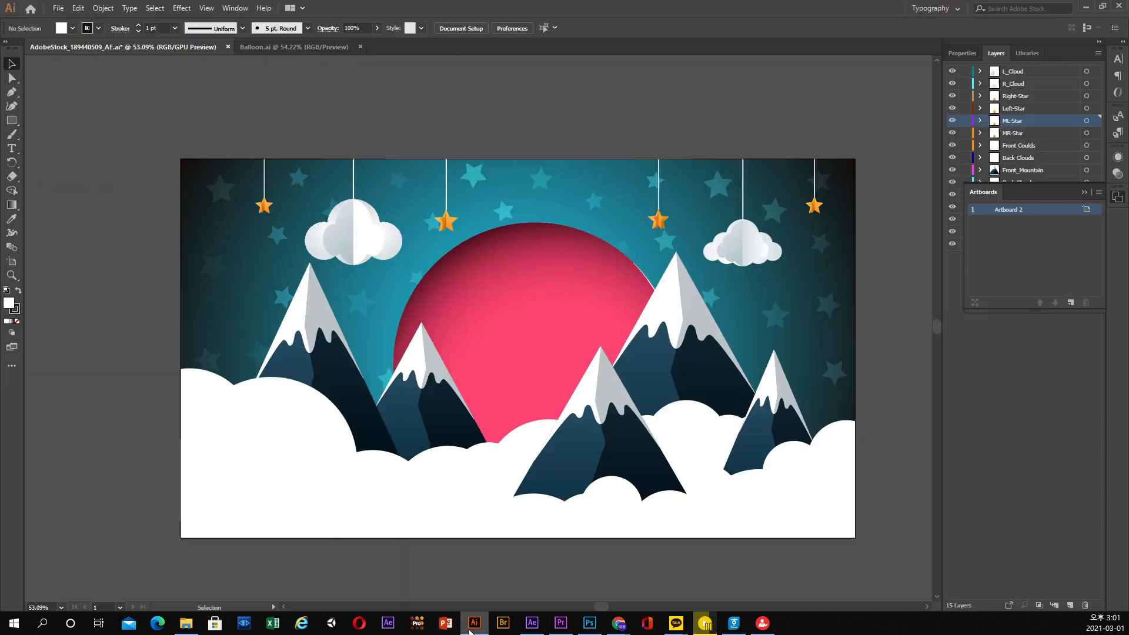
- View the open mountain artwork in Illustrator and the layered numbers document in Photoshop, ending in After Effects
click(472, 628)
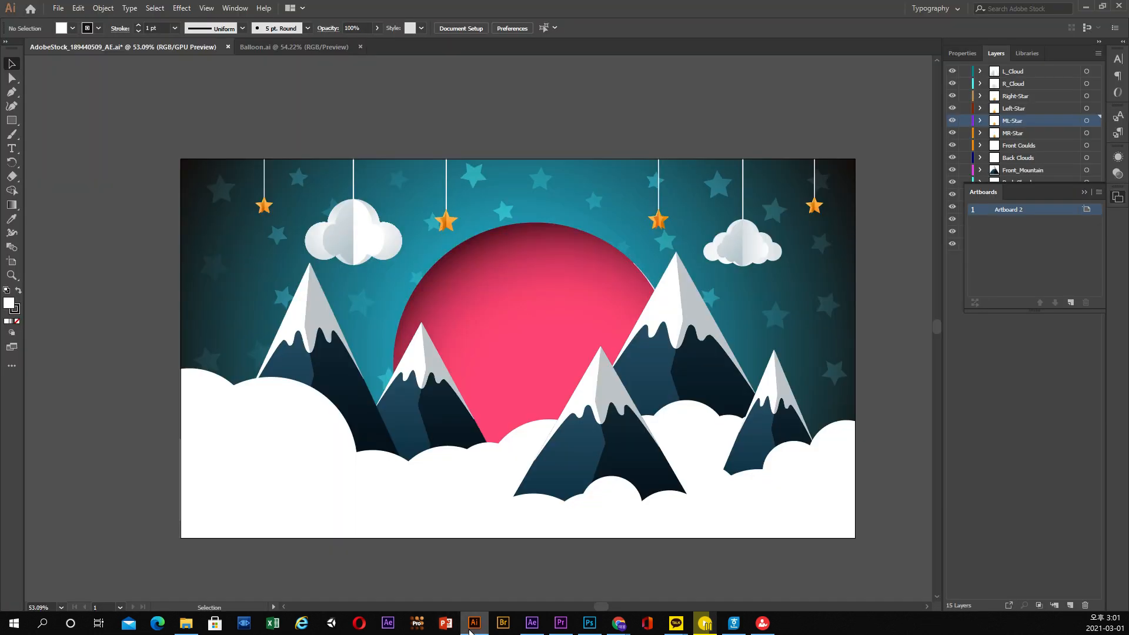
click(586, 629)
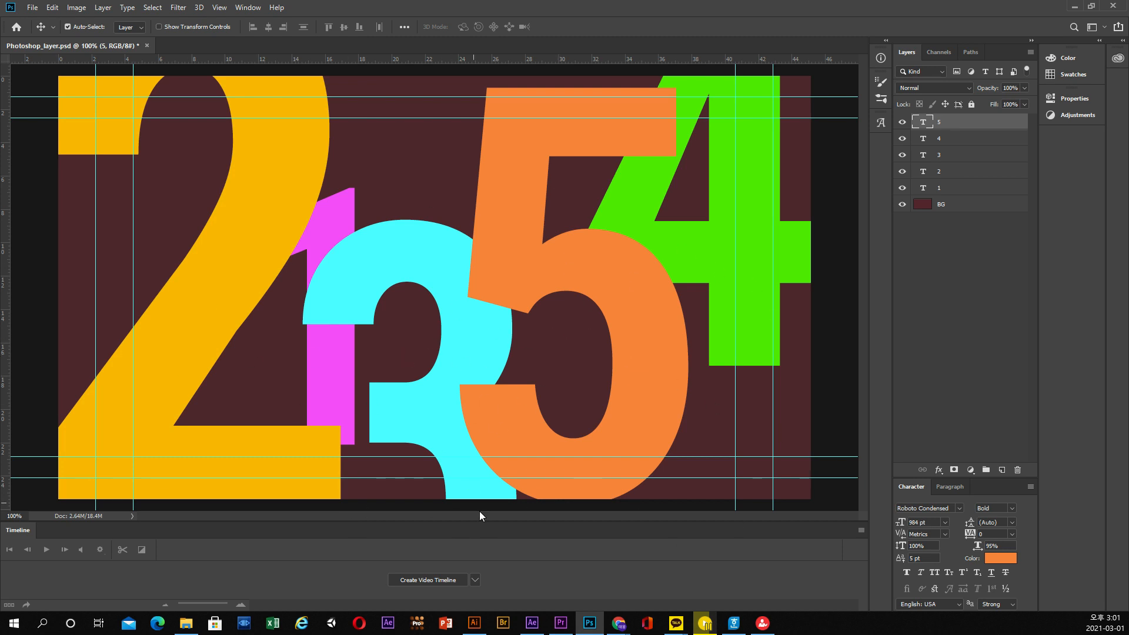
click(531, 622)
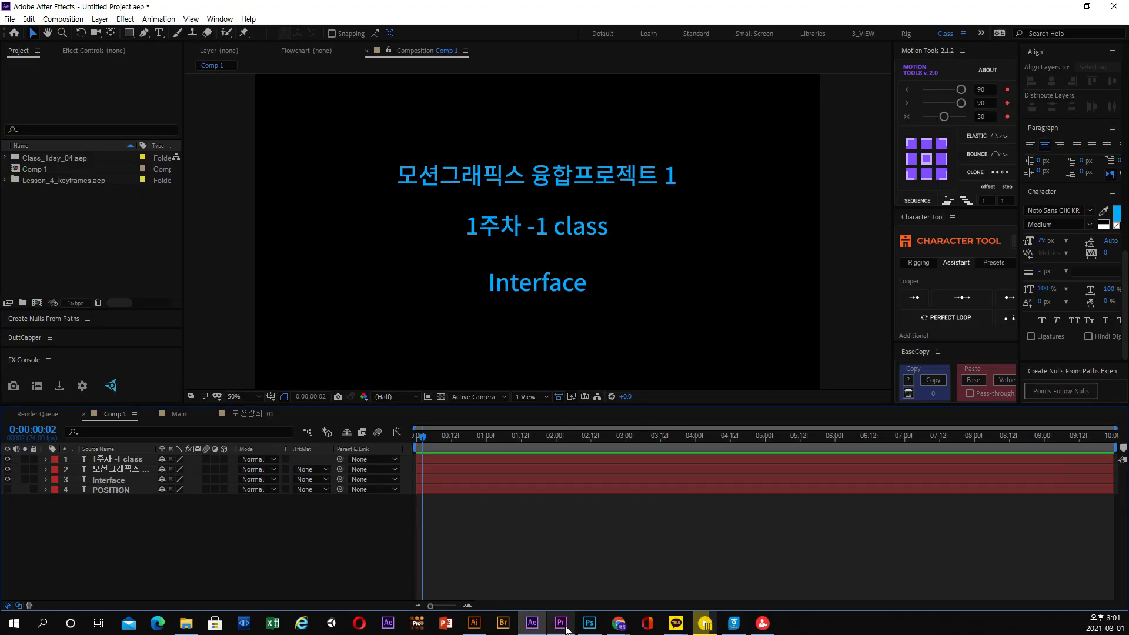
- Scrub the Premiere Pro sequence to 00;03;21;15, return to After Effects and move Comp 1's playhead to 0:00:00:05
click(561, 622)
drag(596, 426, 650, 427)
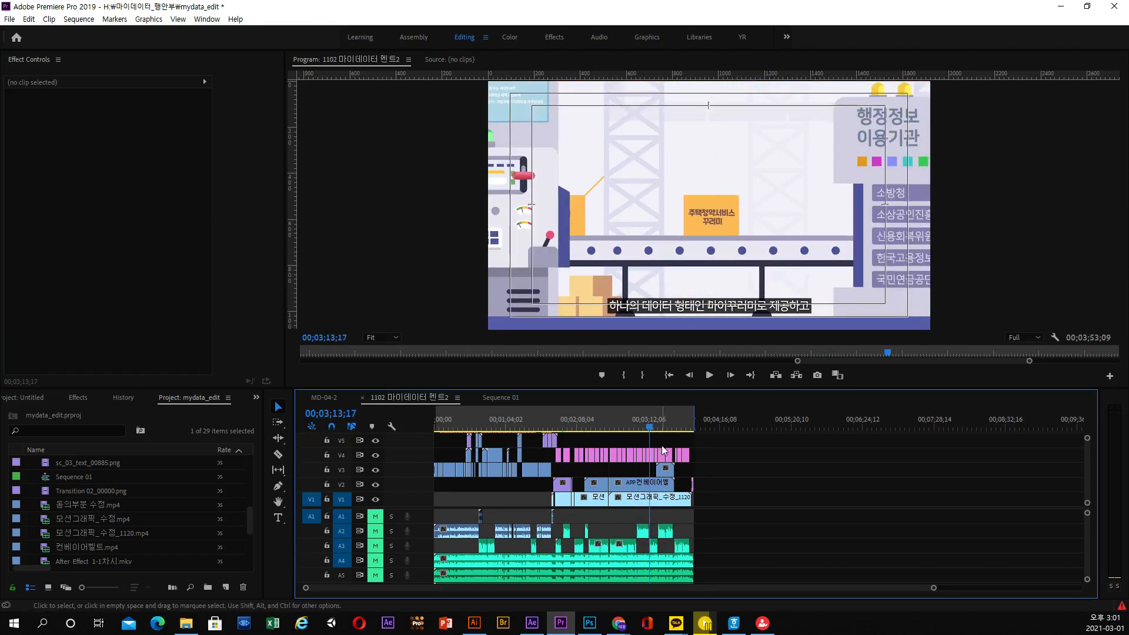
click(658, 427)
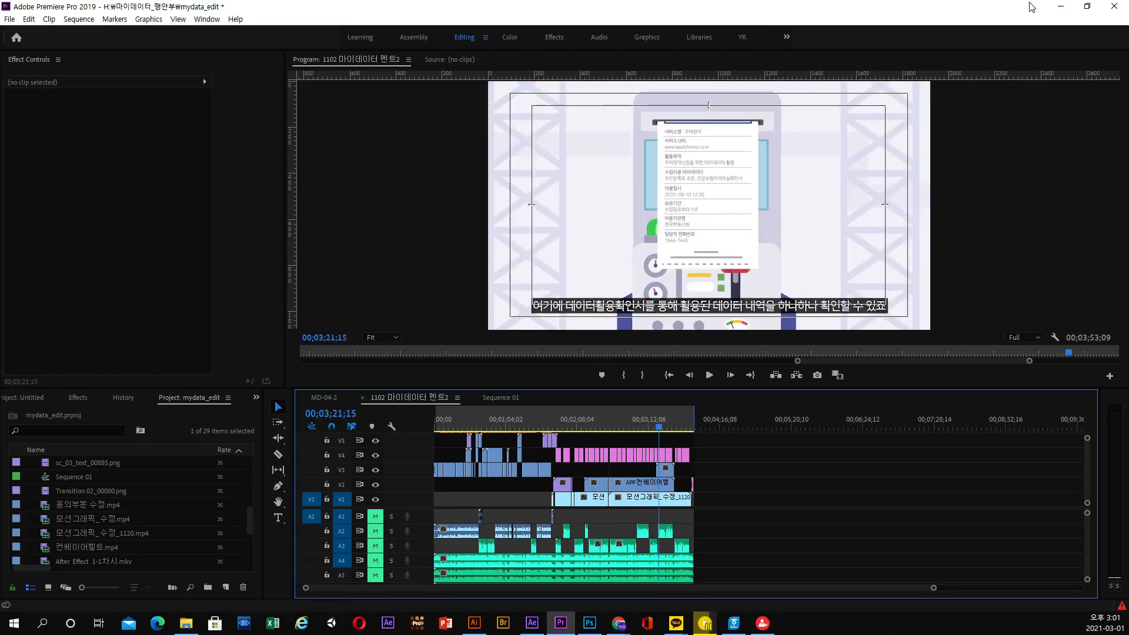
click(1062, 6)
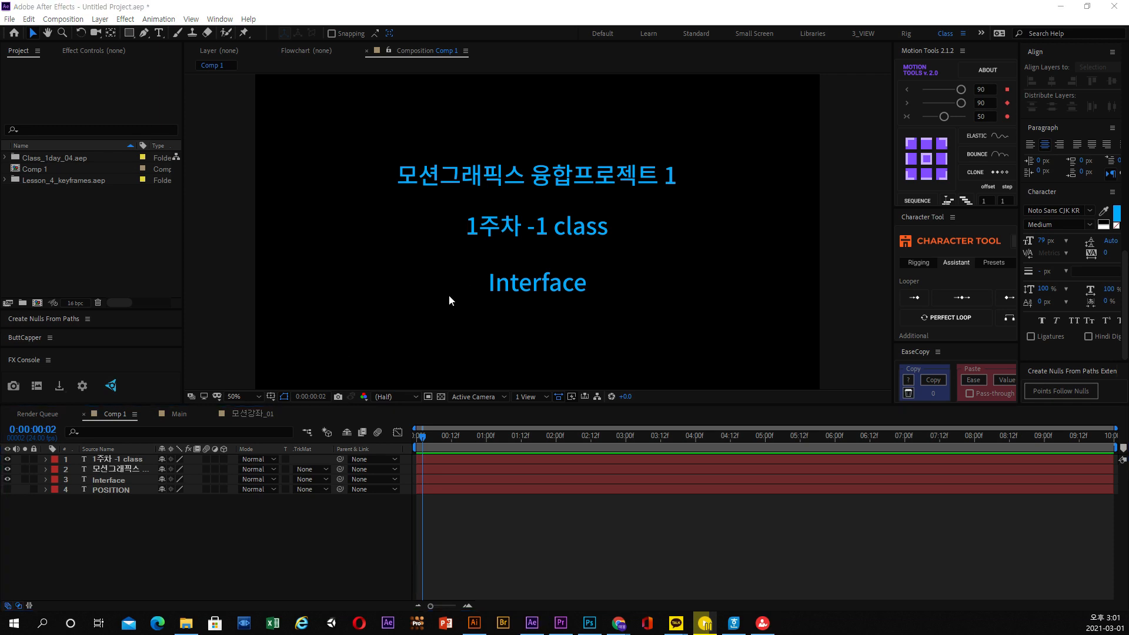
drag(424, 442, 434, 442)
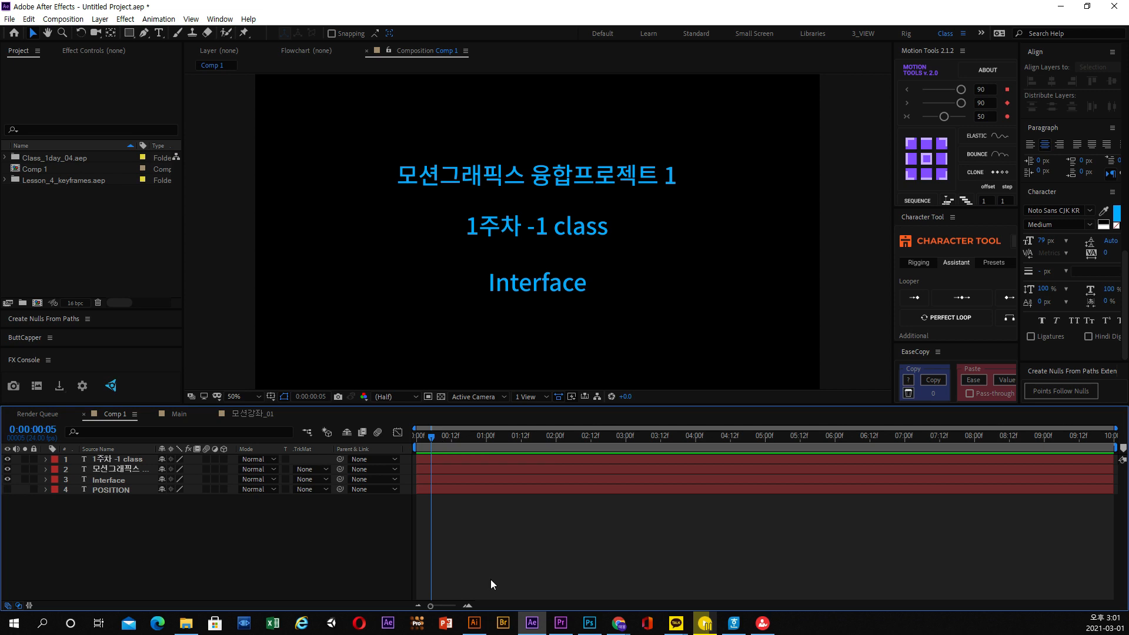
- Switch between the Photoshop numbers document and the Illustrator mountain artwork to compare them, ending in Photoshop
mouse_move(589, 627)
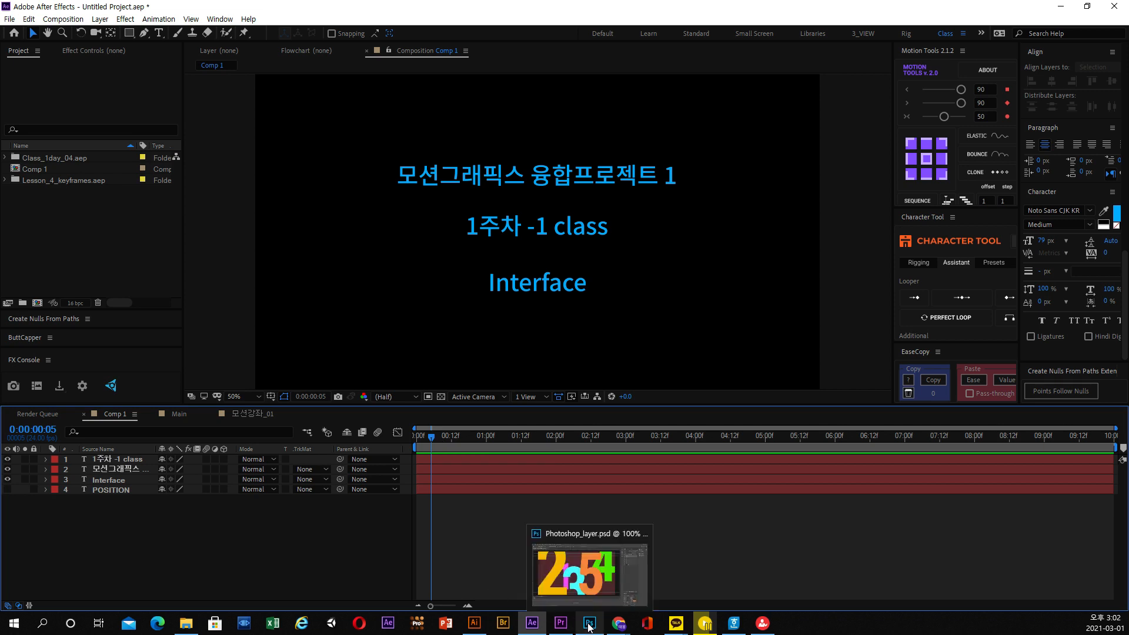
click(479, 628)
click(590, 624)
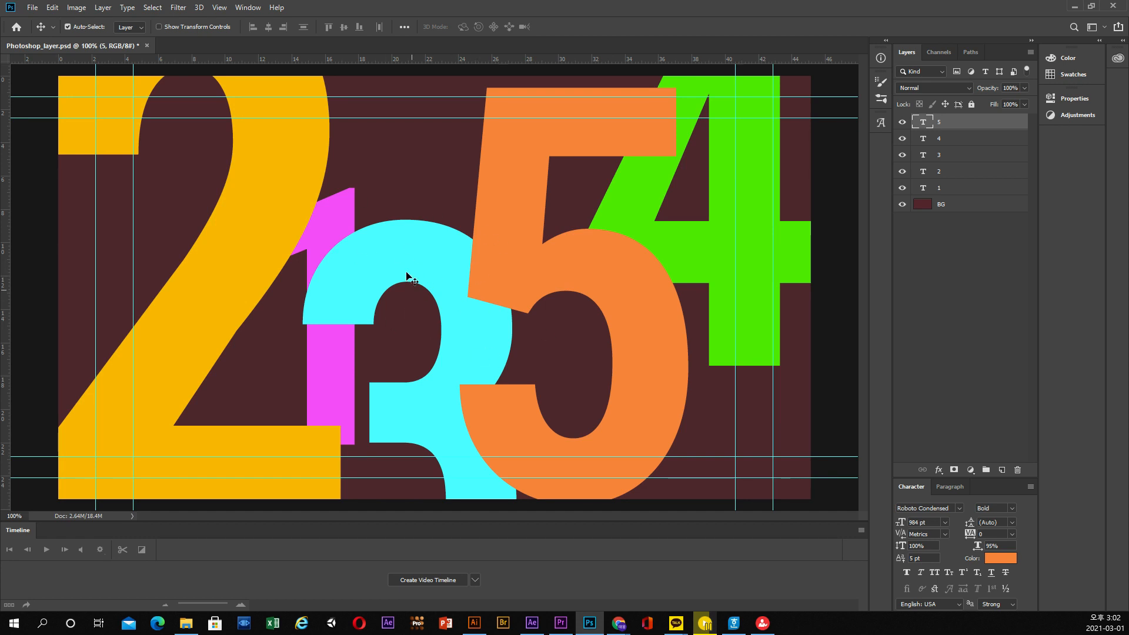
click(474, 623)
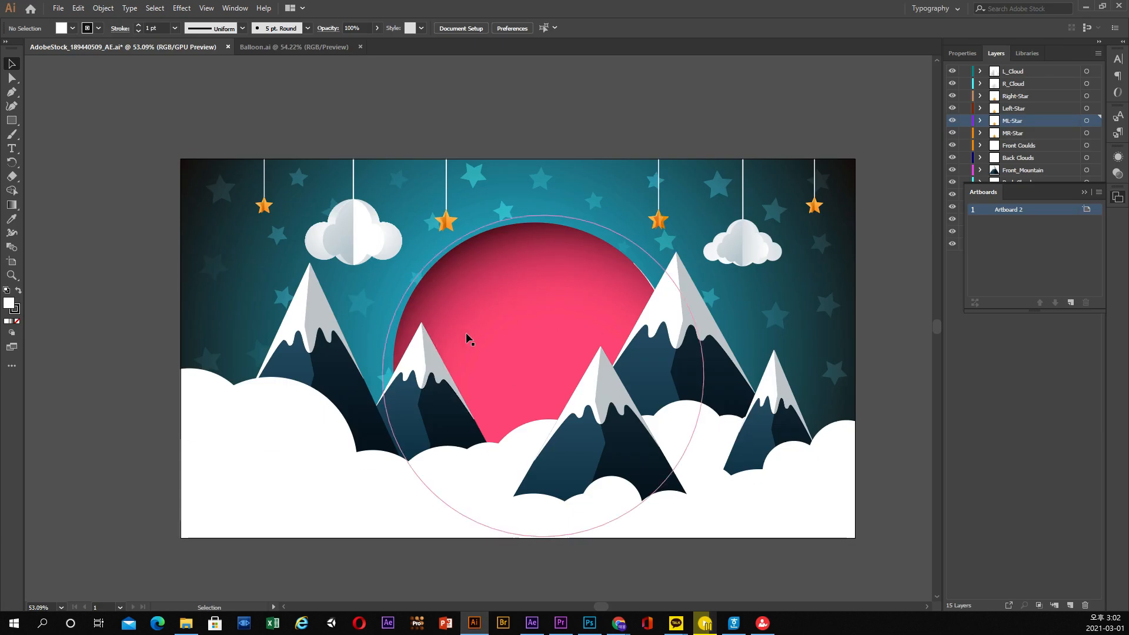
click(589, 623)
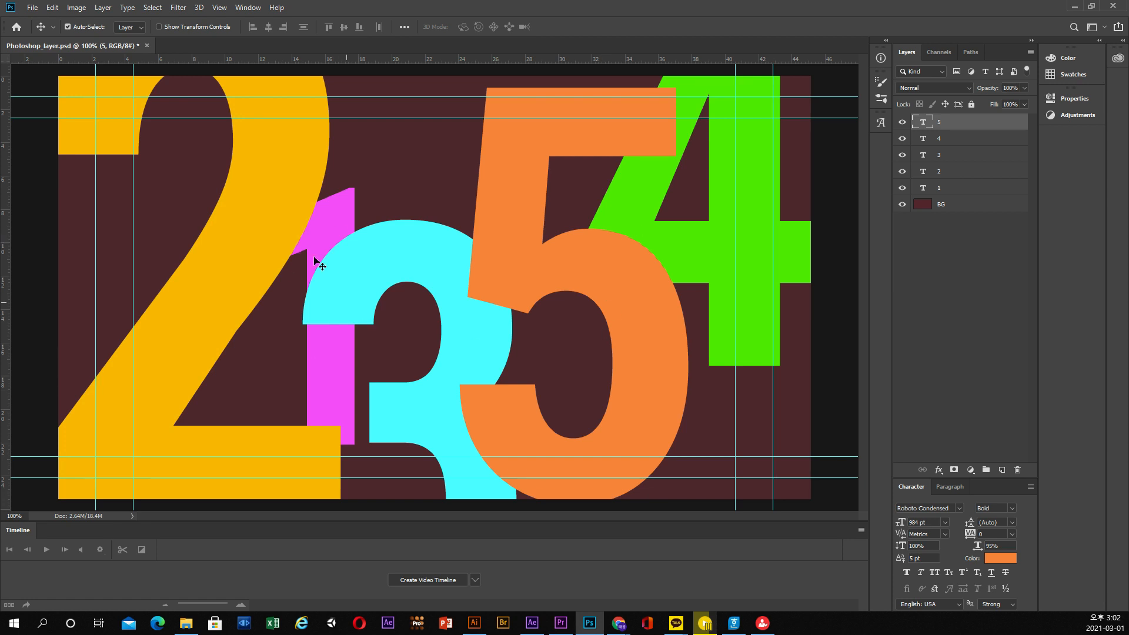
- Toggle the visibility of text layer 5 off and on repeatedly, leaving the layer visible
click(903, 122)
click(903, 122)
click(903, 122)
click(903, 123)
click(903, 122)
click(903, 122)
click(903, 122)
click(903, 123)
click(903, 122)
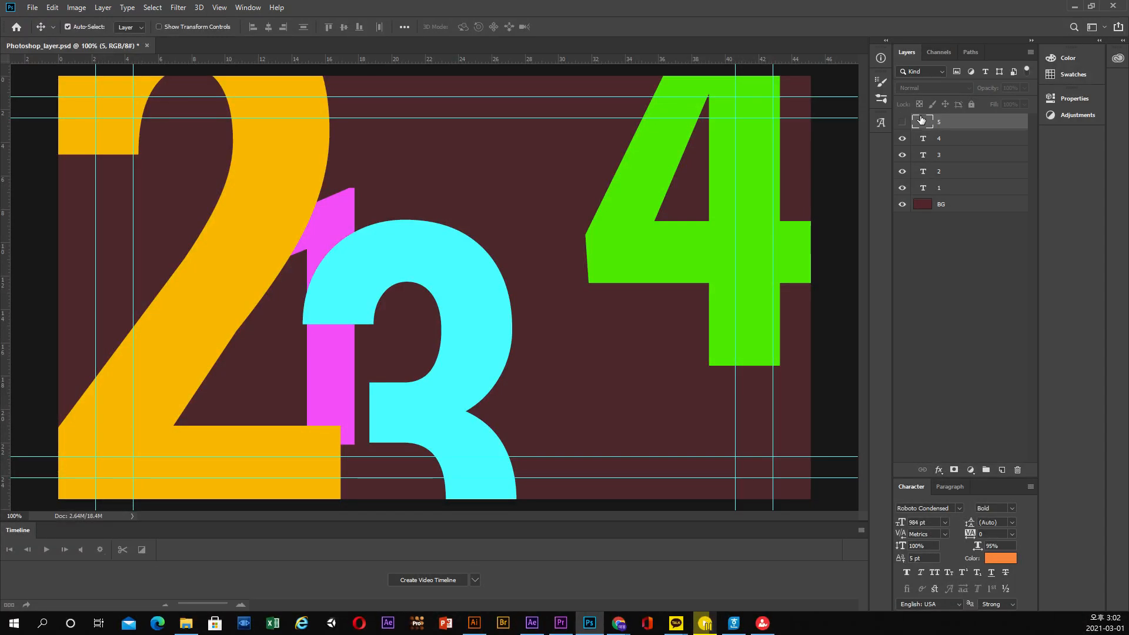
click(903, 123)
- Float the Photoshop_layer.psd document window and toggle layer 5 off and on again, leaving it visible
drag(122, 51, 243, 66)
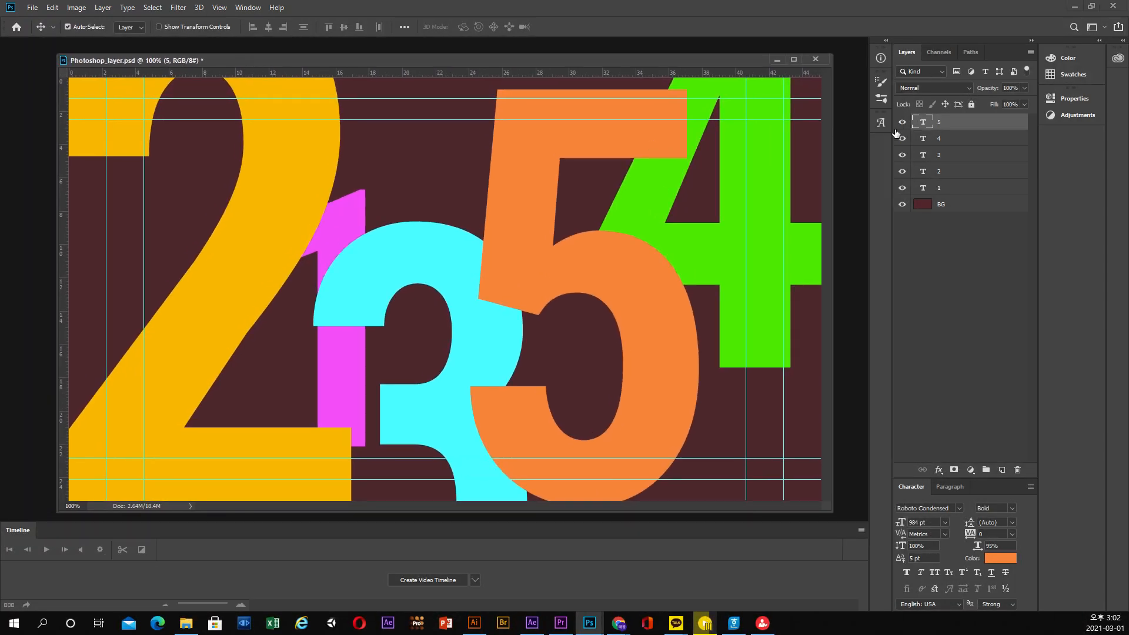
click(902, 123)
click(902, 123)
click(902, 123)
click(902, 123)
click(902, 123)
click(901, 123)
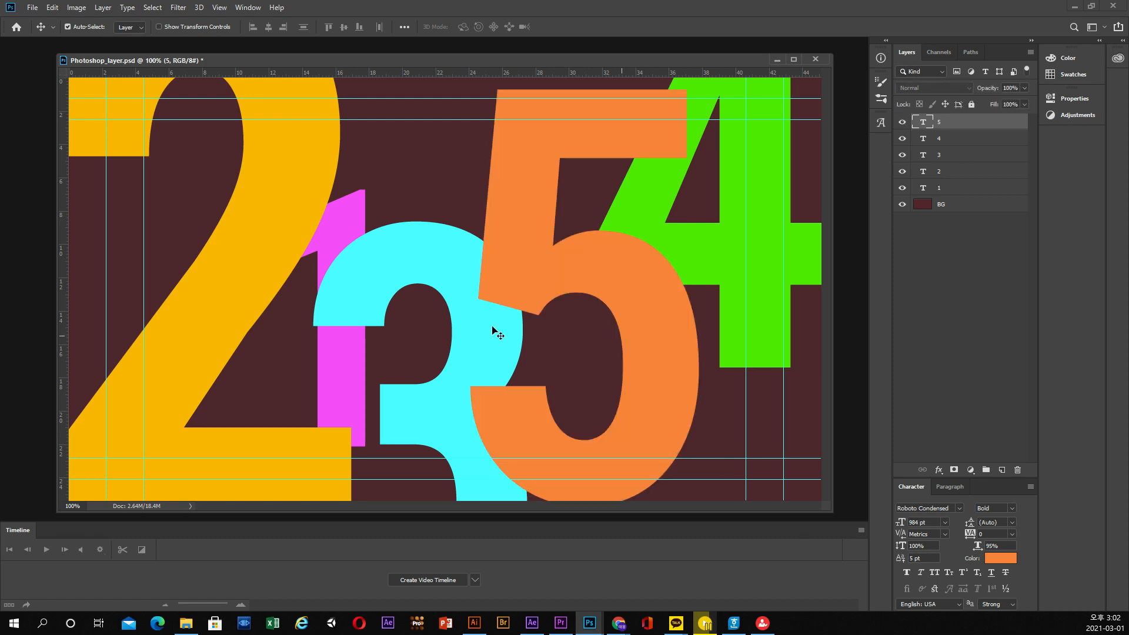
click(33, 8)
click(440, 13)
- Switch to Illustrator and back to Photoshop twice to compare both workspaces, shifting the floating numbers document slightly
click(474, 623)
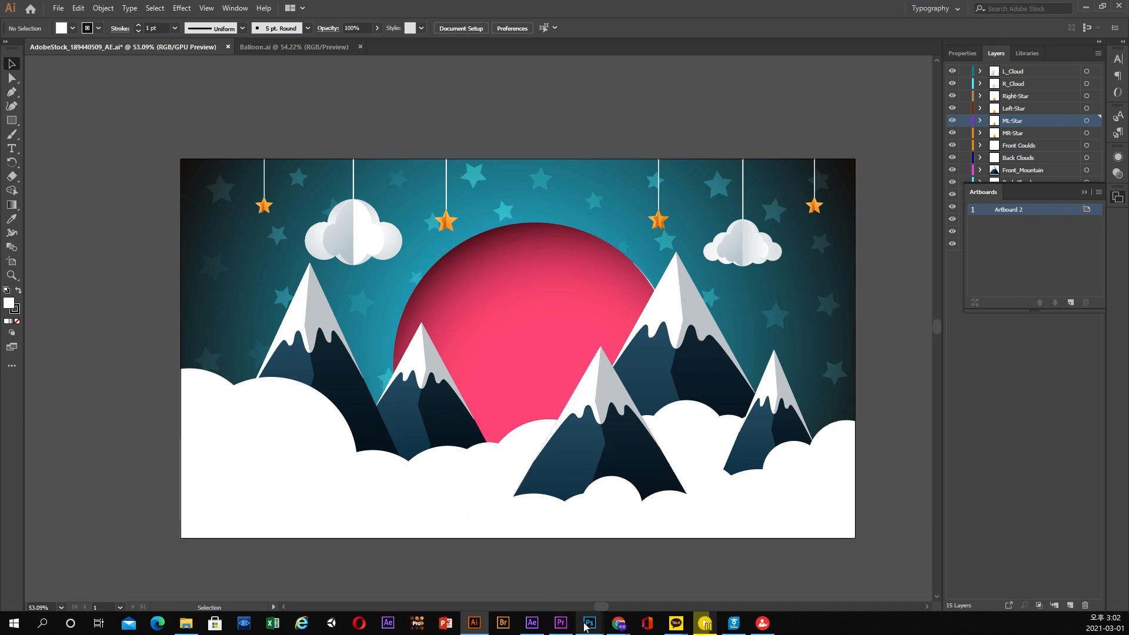
mouse_move(588, 624)
click(628, 589)
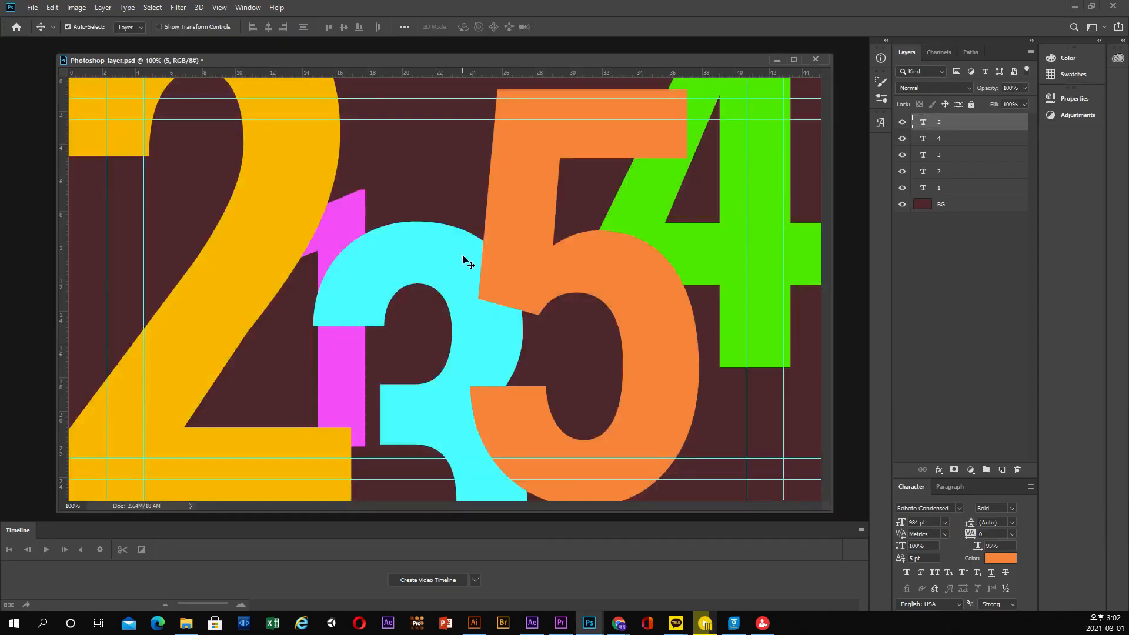
drag(311, 61, 308, 63)
click(474, 623)
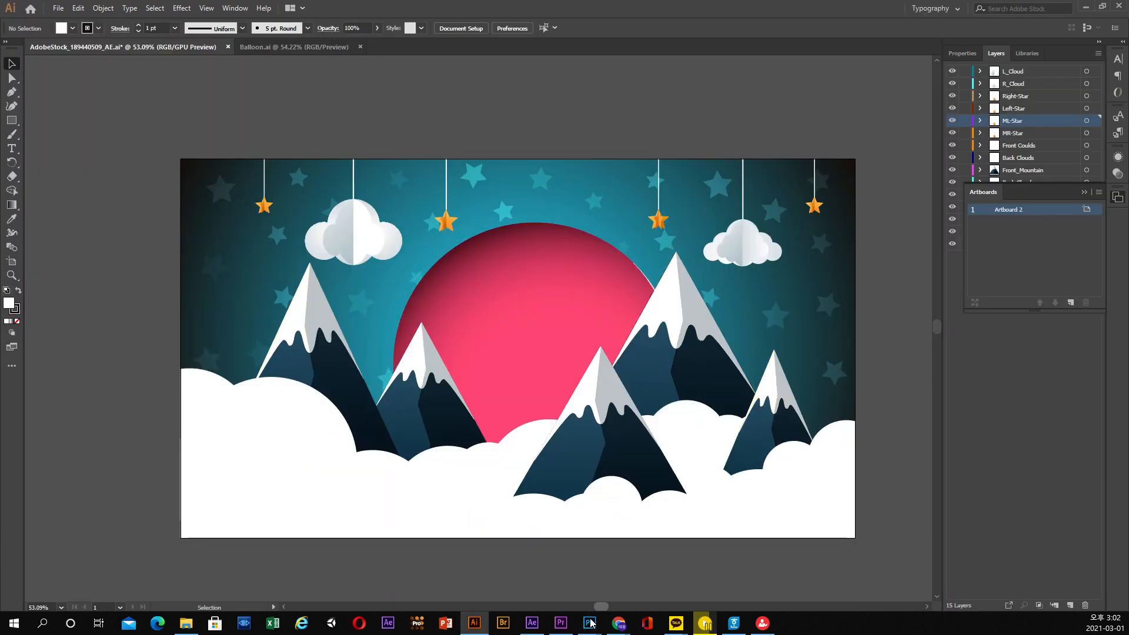
mouse_move(590, 622)
click(620, 599)
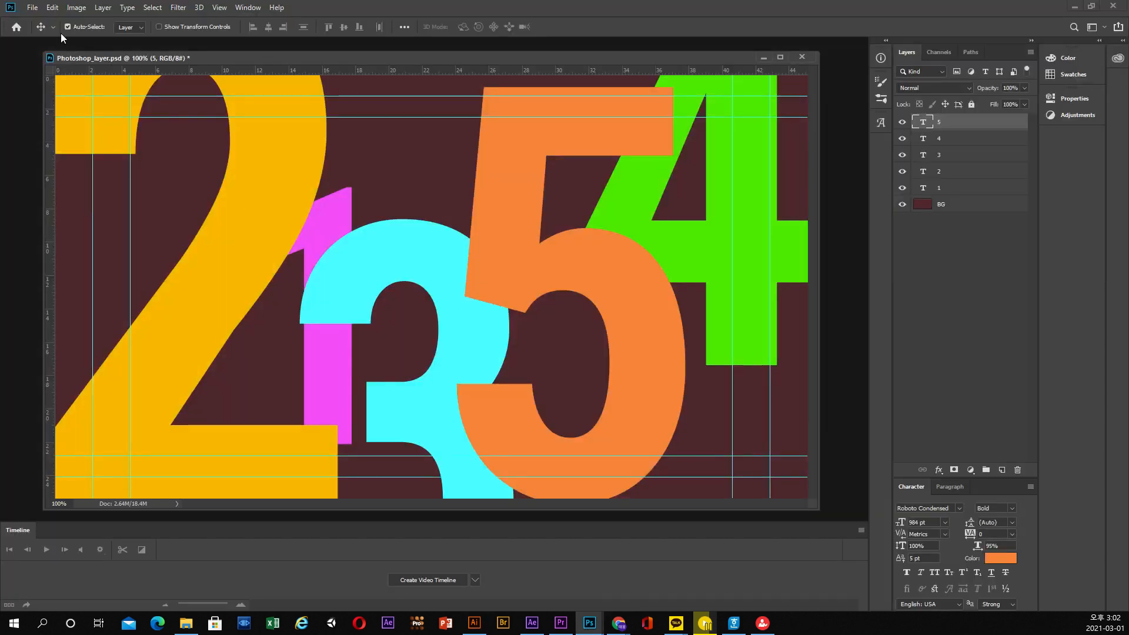
- Open Fashion COS.psd without resolving its missing fonts, and minimize the floating Photoshop_layer.psd window
click(38, 9)
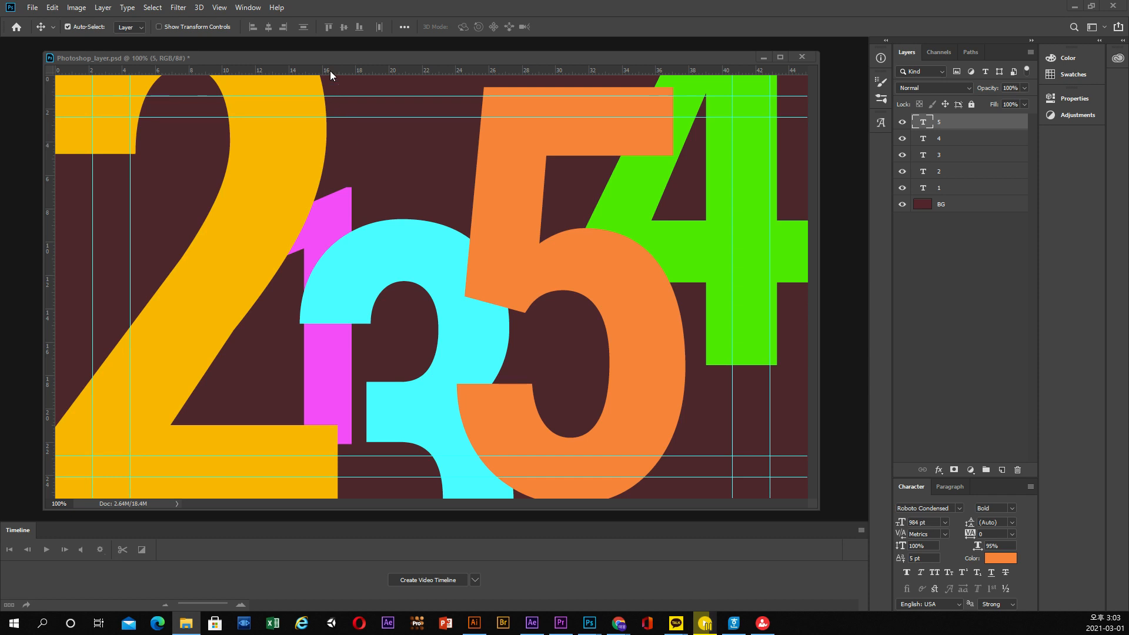
drag(333, 60, 482, 69)
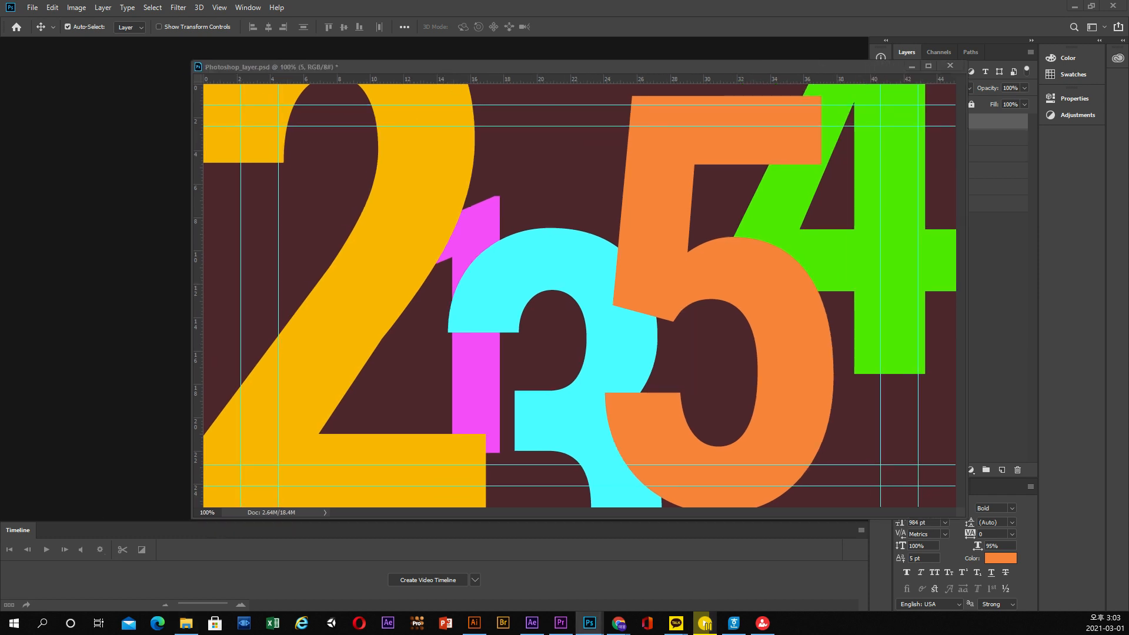
drag(122, 327, 115, 323)
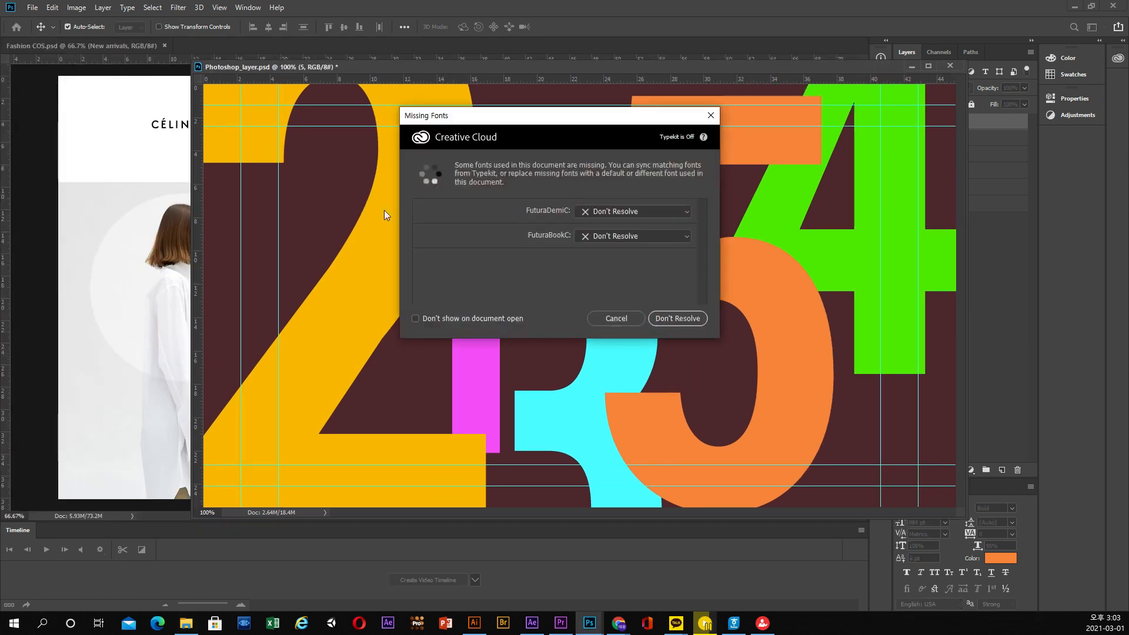
click(614, 317)
click(125, 47)
click(912, 67)
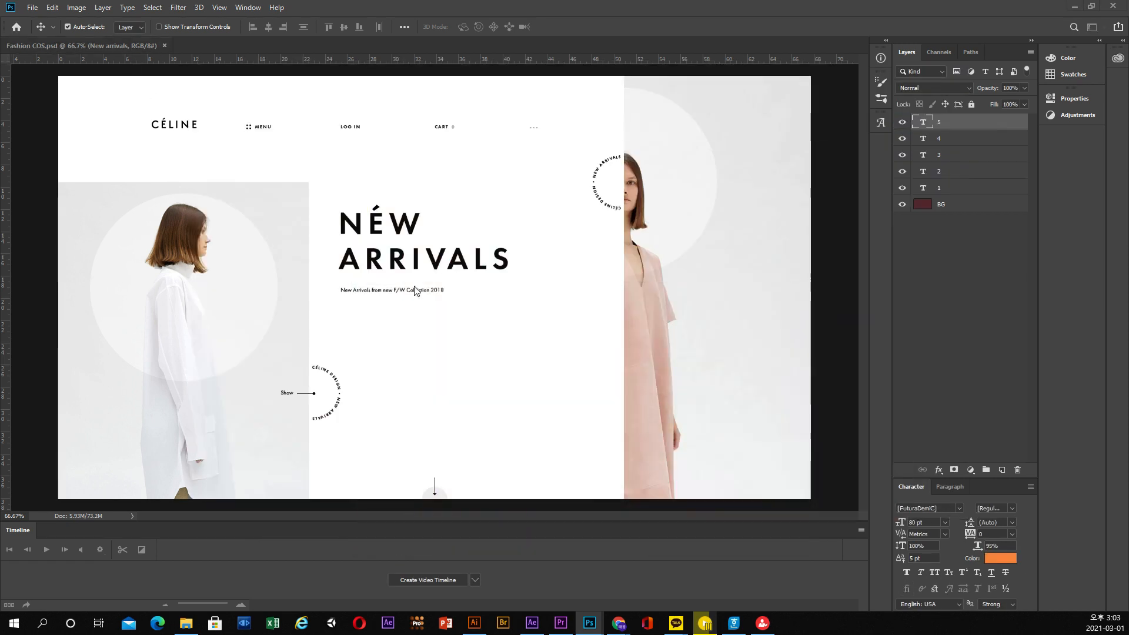
- Try moving the element over the photo of the woman in white, pick a layer there, and undo the changes
drag(232, 269, 195, 289)
key(ctrl+z)
right_click(202, 269)
click(222, 286)
key(ctrl+z)
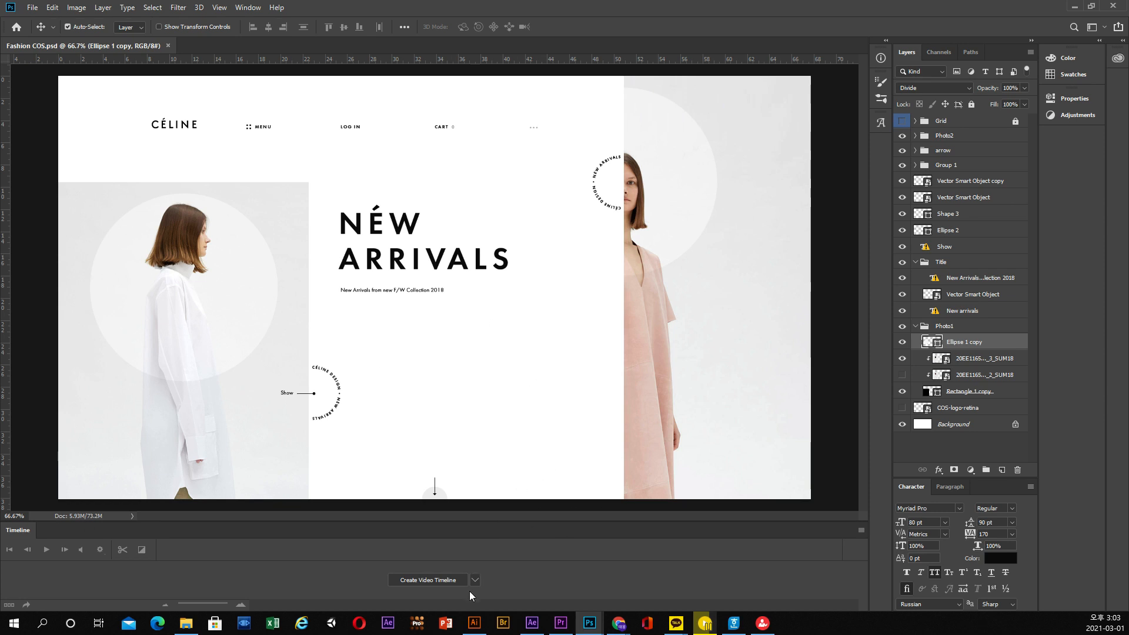
- Switch to Illustrator and move the floating Artboards panel down so it clears the layer list
click(474, 623)
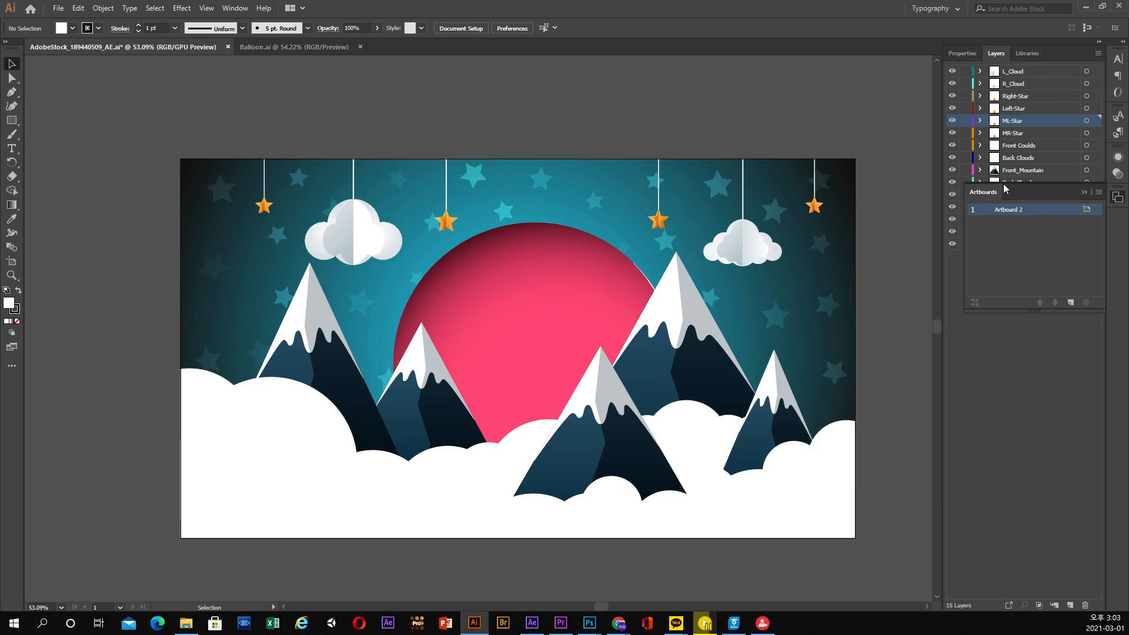
drag(992, 192, 997, 326)
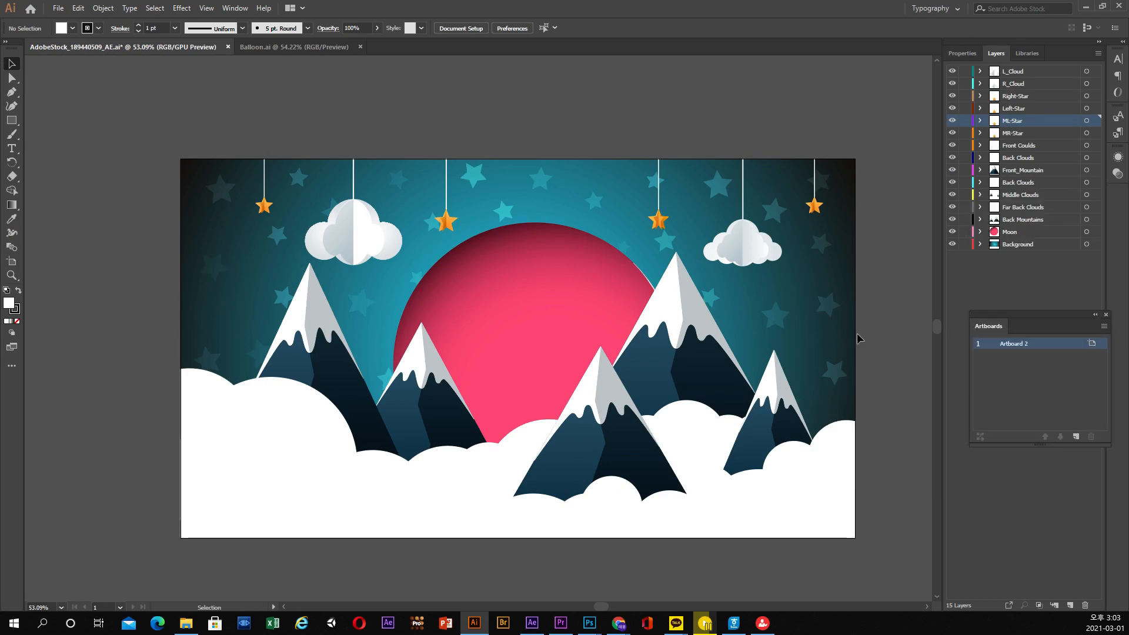
- Switch to After Effects, show the 모션강좌_01 composition, and scrub its playhead to 0:00:04:02
click(532, 623)
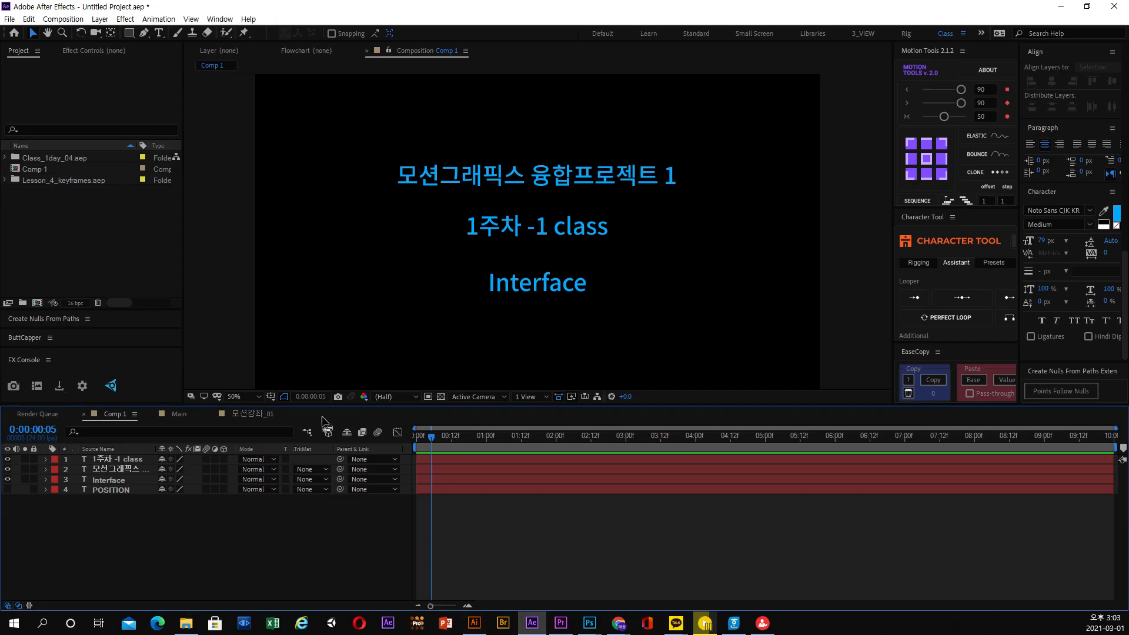
click(271, 418)
drag(379, 443, 973, 457)
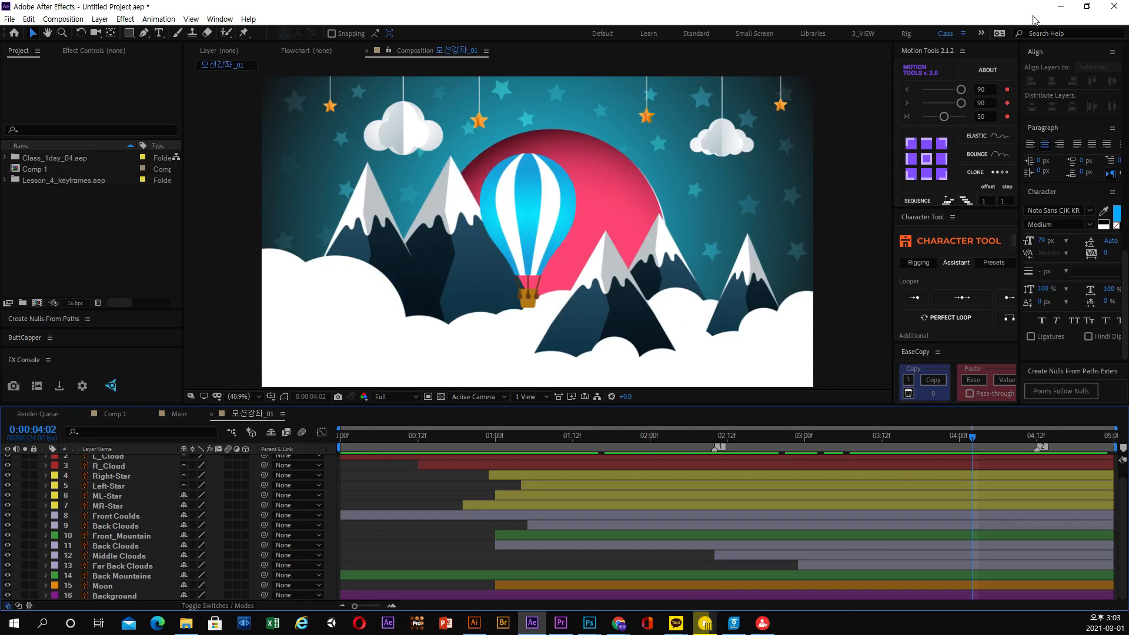
- Minimize After Effects and Illustrator in turn to view the Illustrator layers and Photoshop document, and return to After Effects
click(1061, 7)
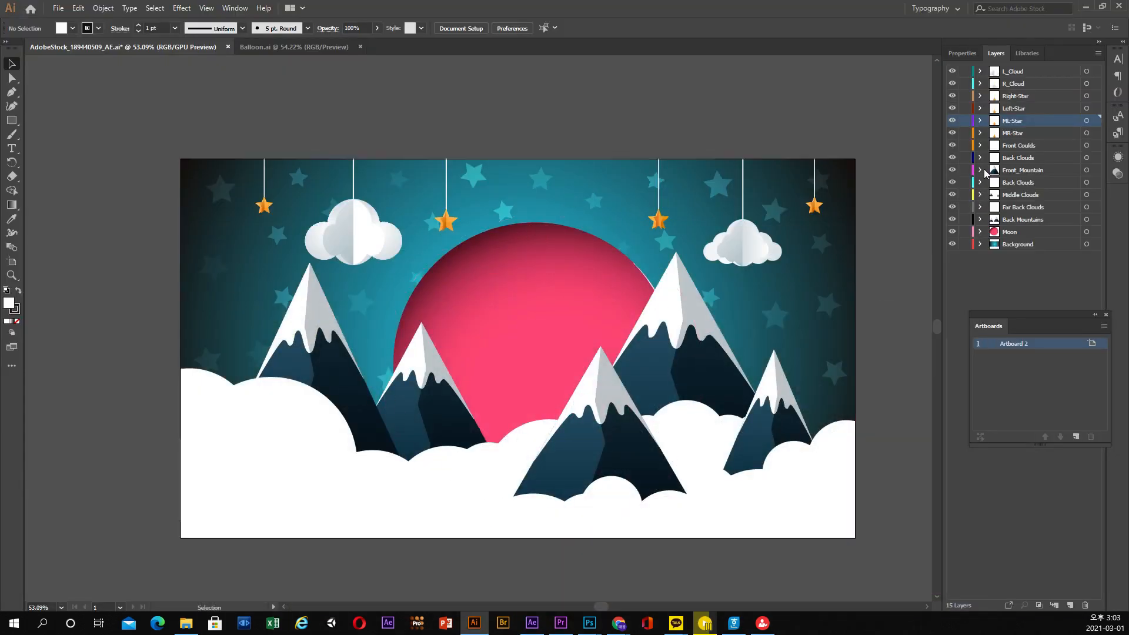
click(474, 624)
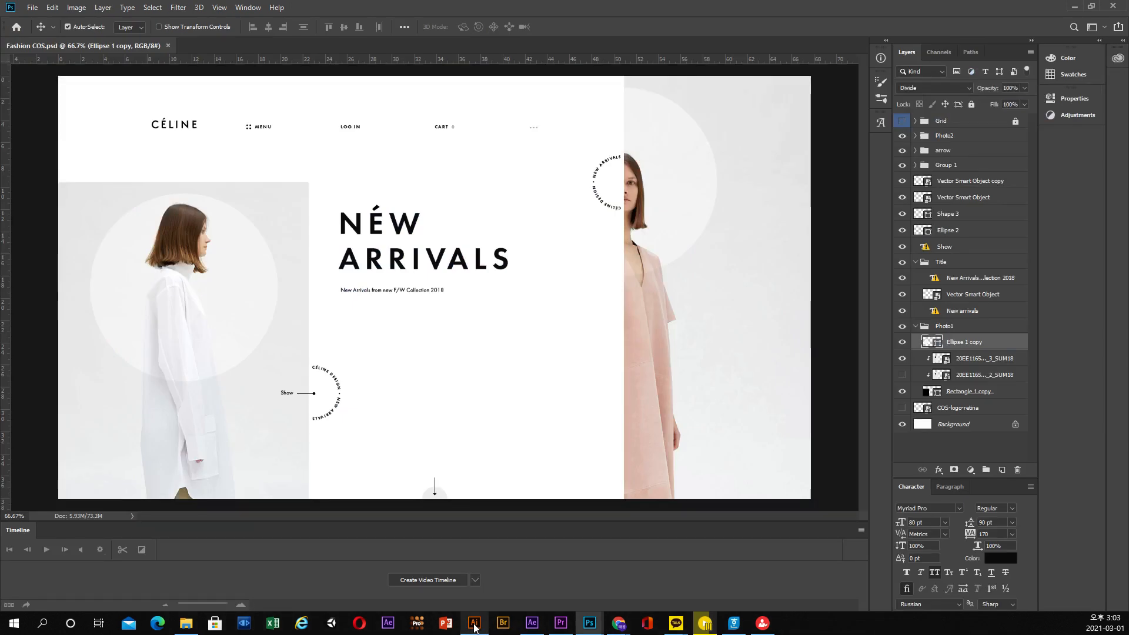
click(529, 627)
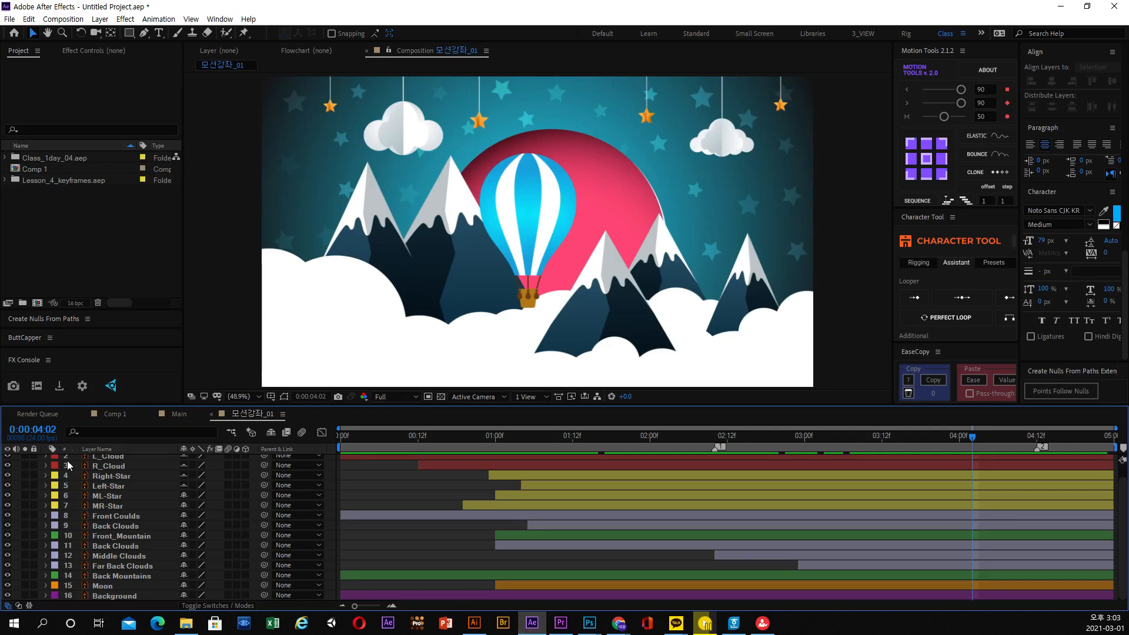
- Show Comp 1 again and move its playhead to 0:00:00:12
click(113, 416)
drag(505, 436, 452, 441)
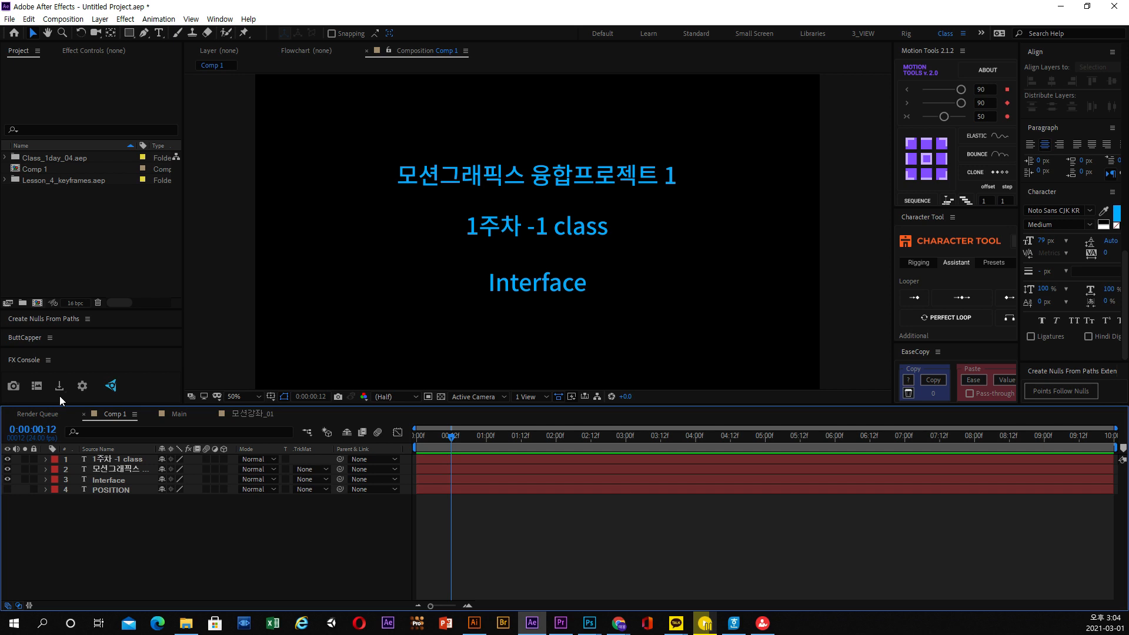
click(10, 19)
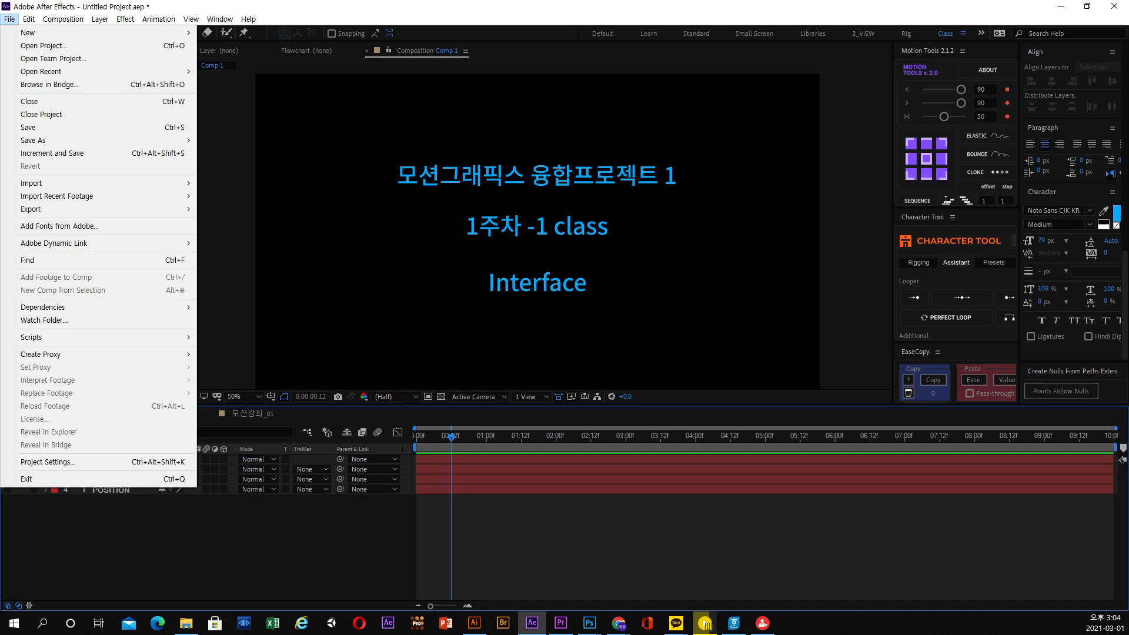
- Switch to the Hangul textbook document and read down to the numbered descriptions of the After Effects panels
key(alt+Tab)
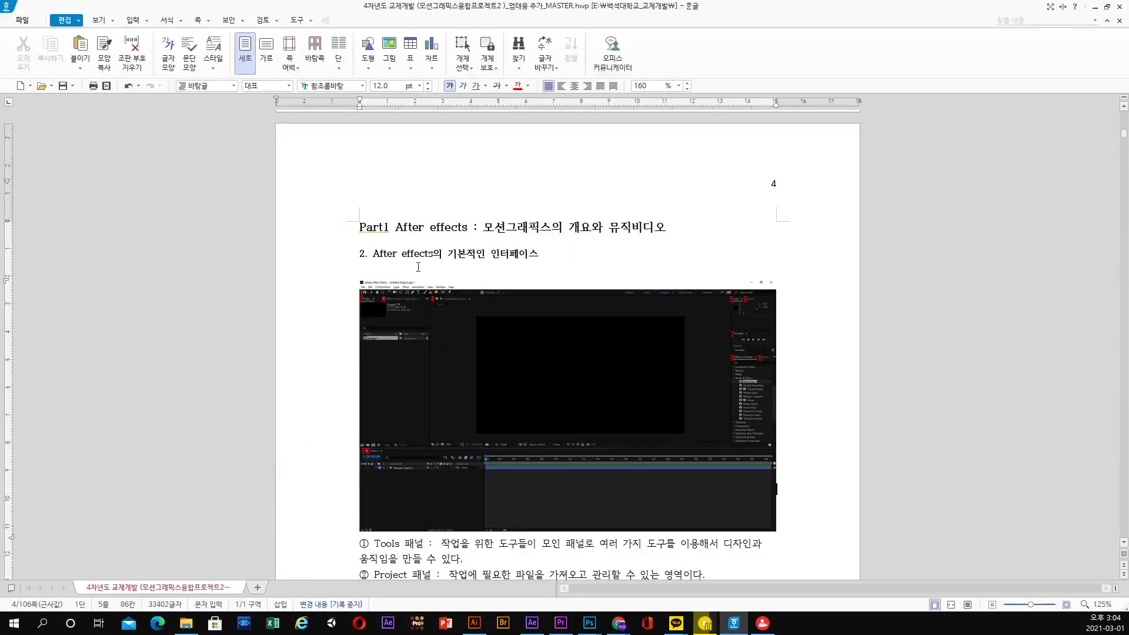
scroll(433, 264, down, 5)
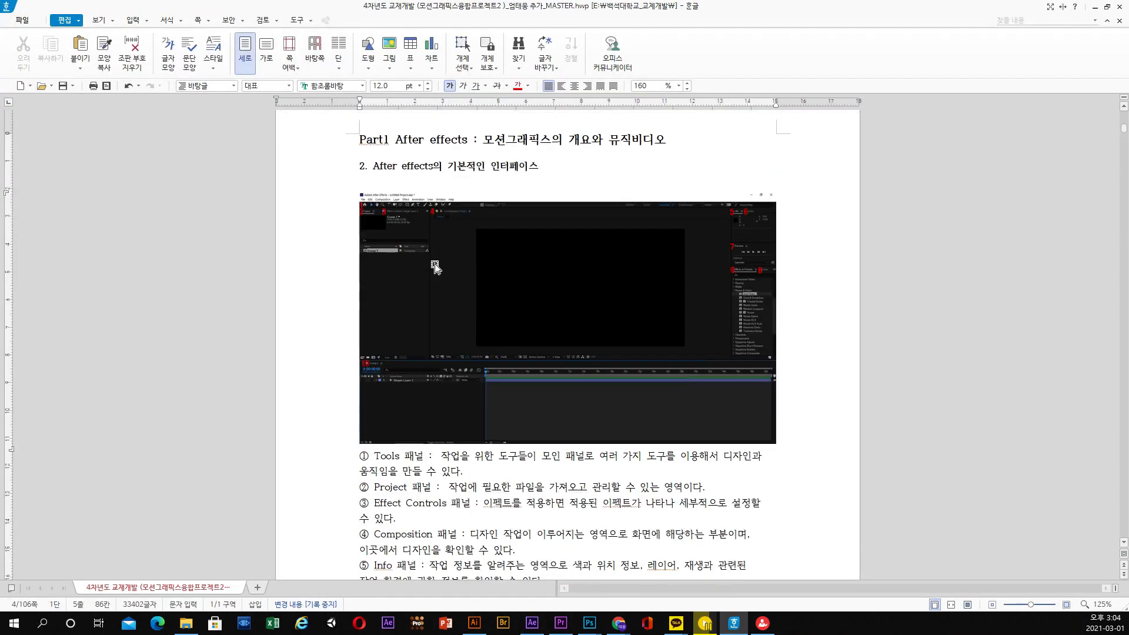
scroll(435, 270, up, 1)
scroll(427, 259, down, 4)
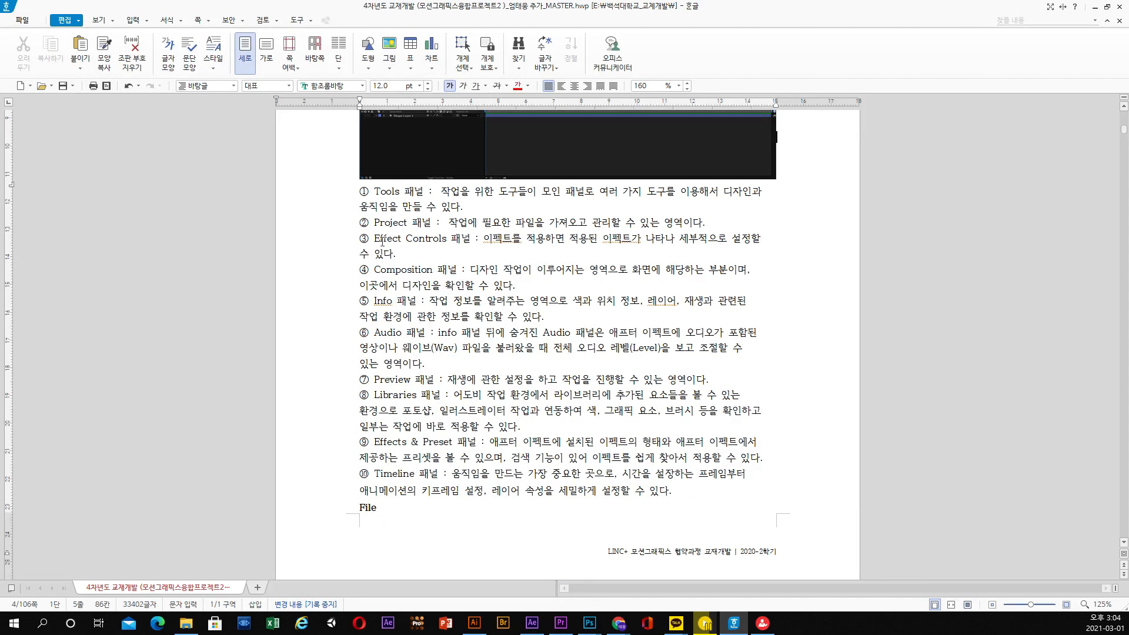
- Read the textbook from the interface screenshot through the command descriptions for File to Help, down to the Puppet Pin Tool section
scroll(424, 291, up, 6)
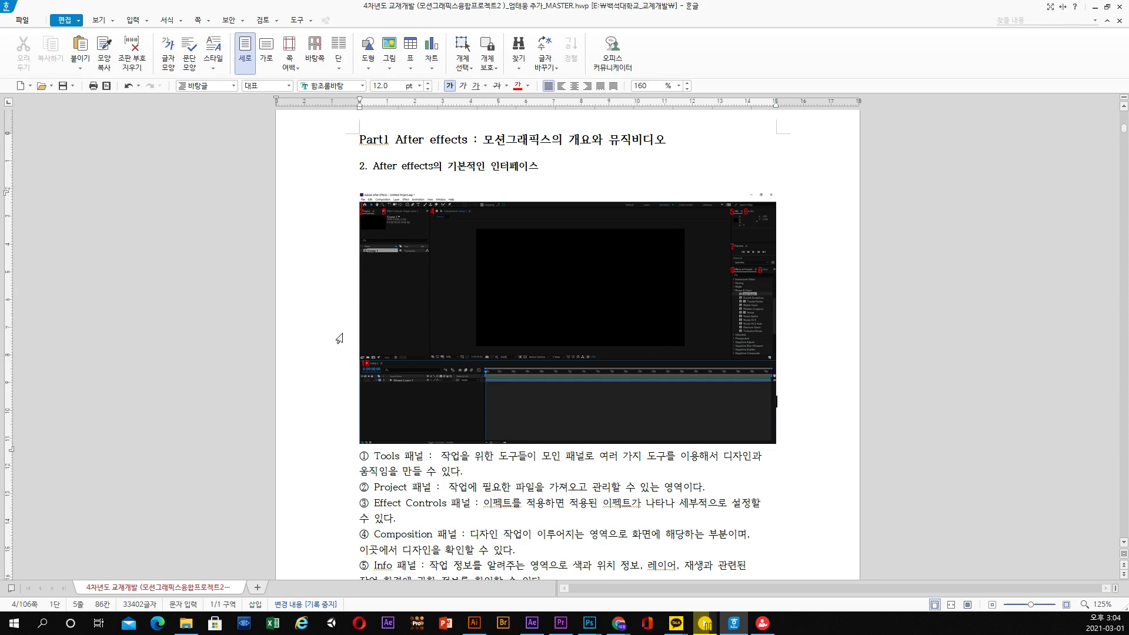
scroll(512, 350, down, 15)
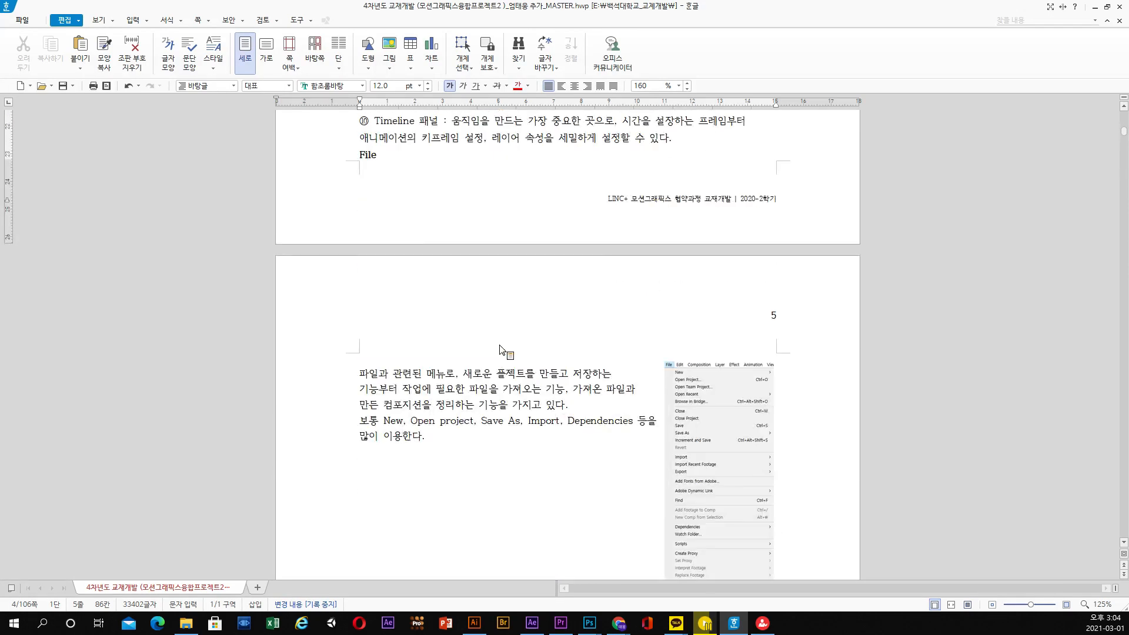
scroll(502, 350, down, 3)
scroll(506, 334, down, 19)
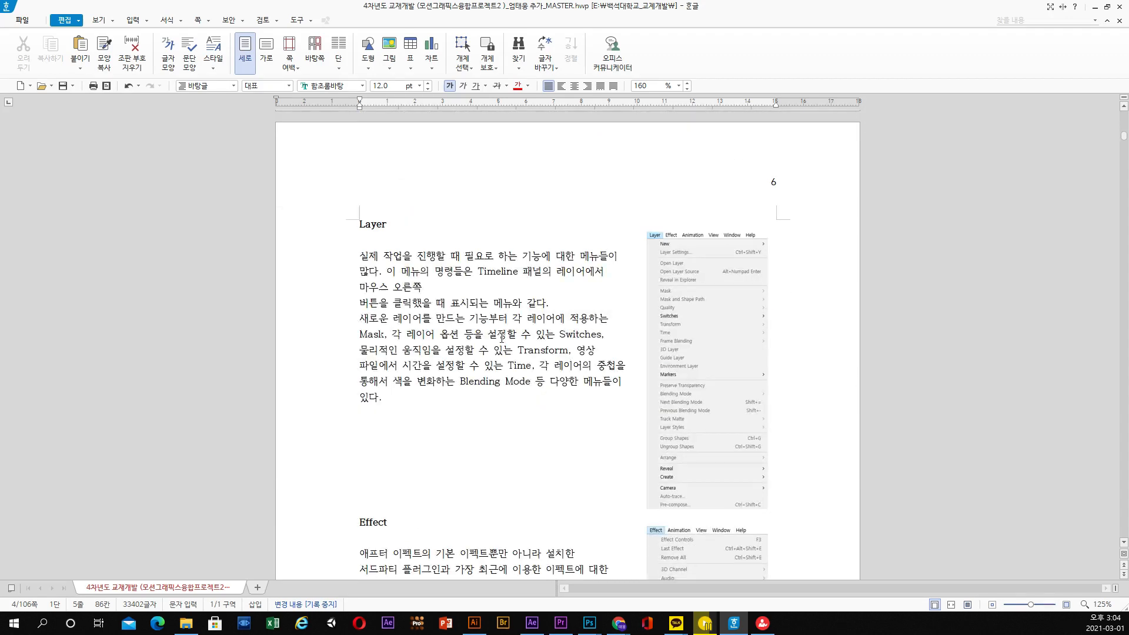
scroll(502, 339, down, 10)
scroll(500, 348, down, 12)
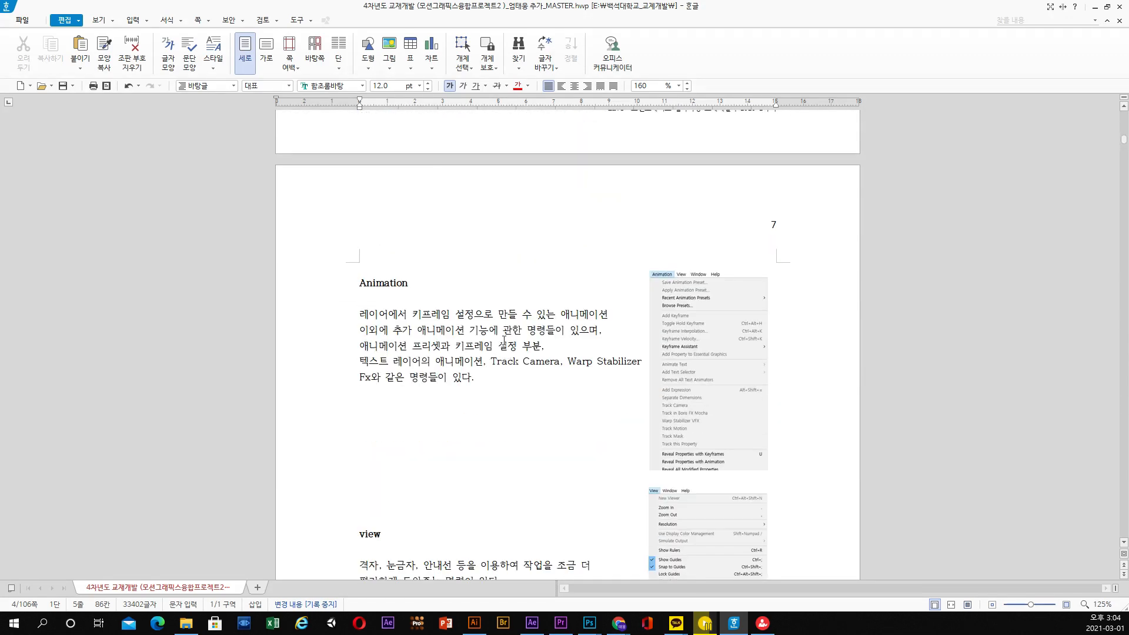
scroll(505, 342, down, 19)
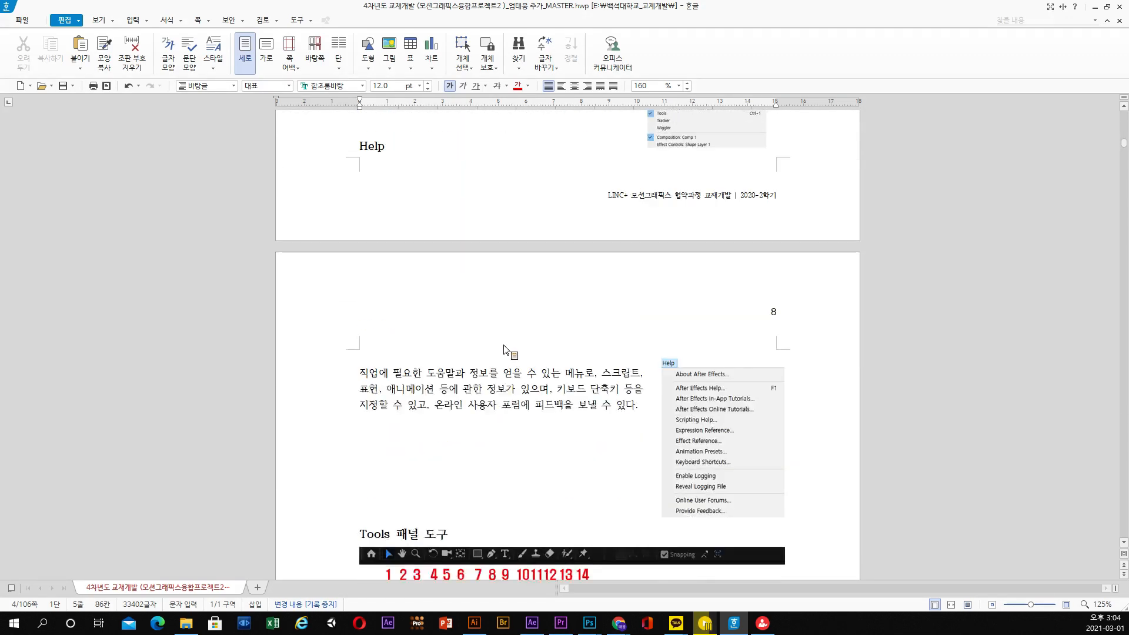
scroll(503, 347, down, 20)
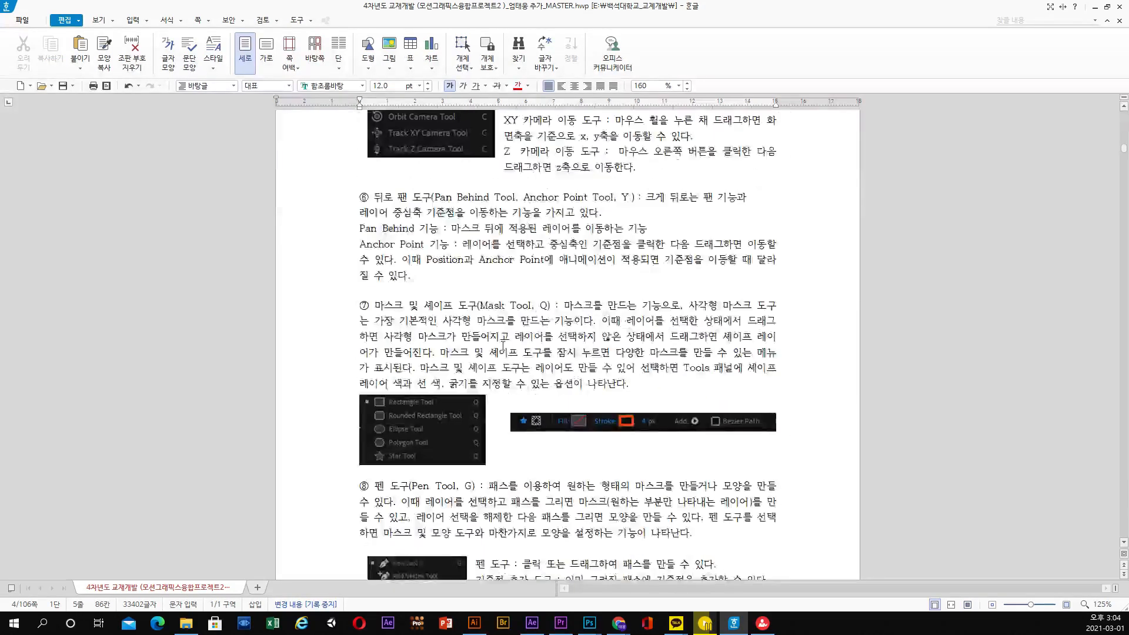
scroll(501, 350, down, 6)
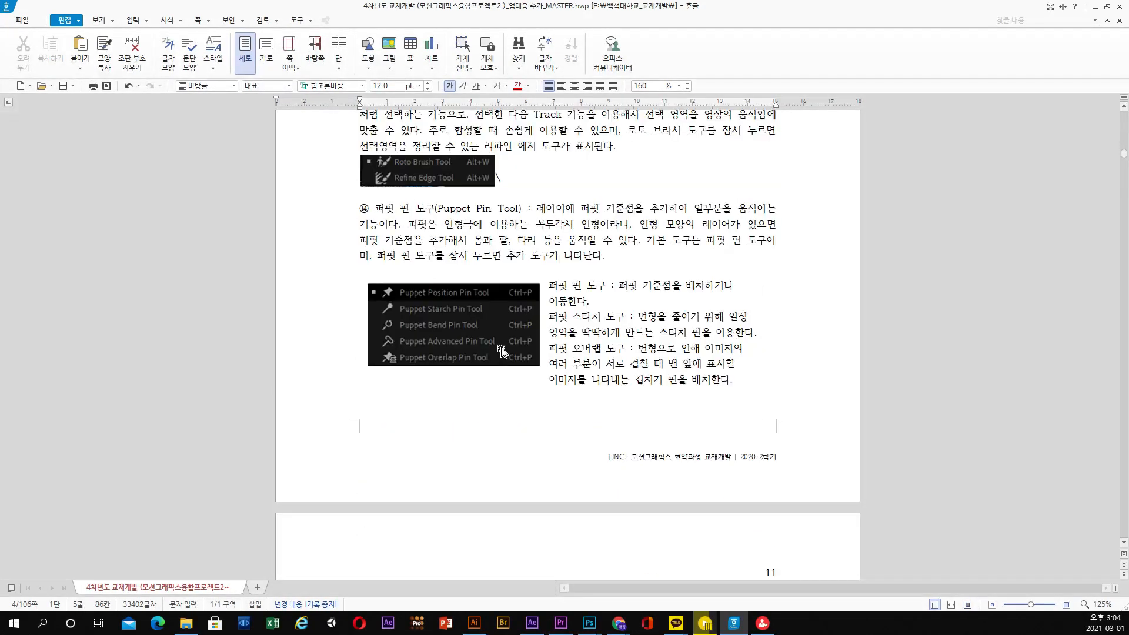
- Go back to the textbook's numbered Tools 패널 도구 overview, and return to After Effects
scroll(503, 388, up, 6)
scroll(501, 384, up, 19)
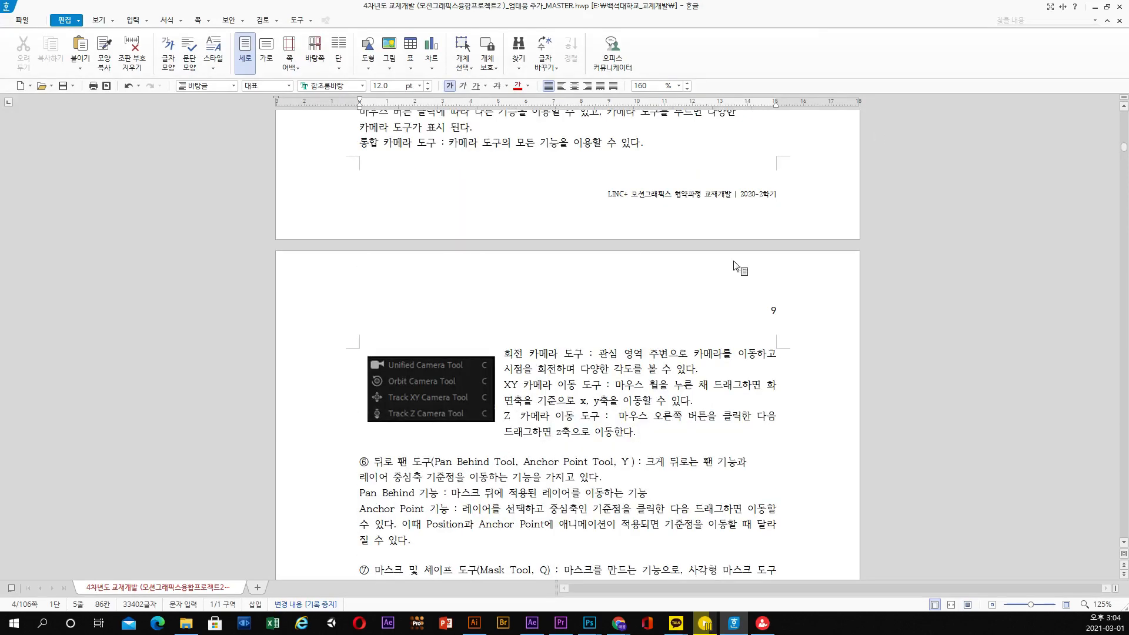
scroll(636, 299, up, 12)
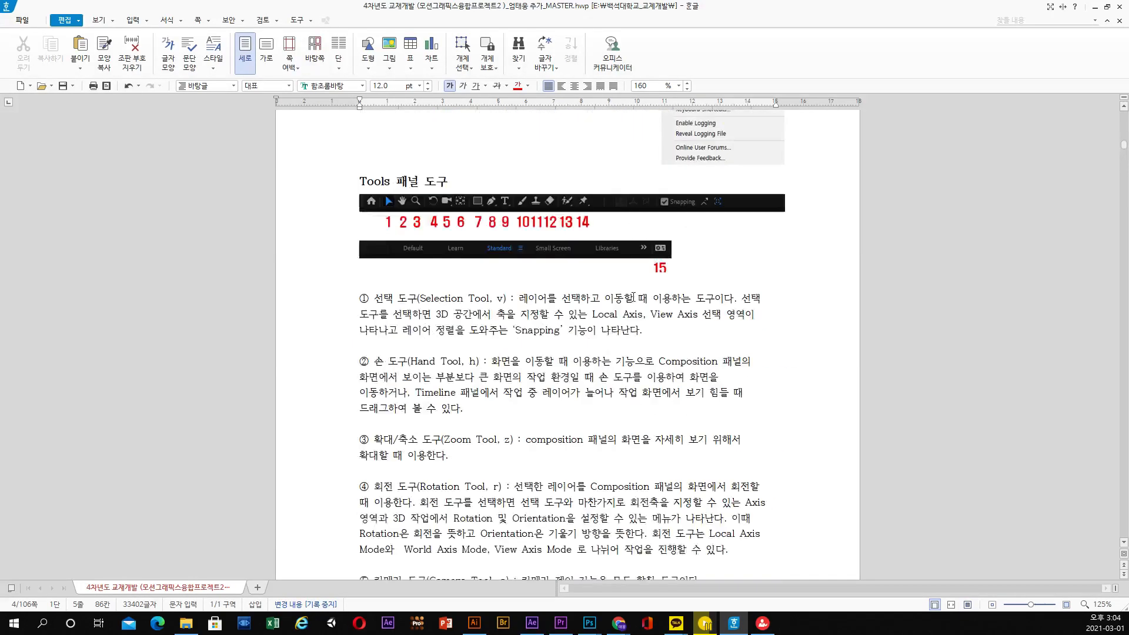
click(1095, 7)
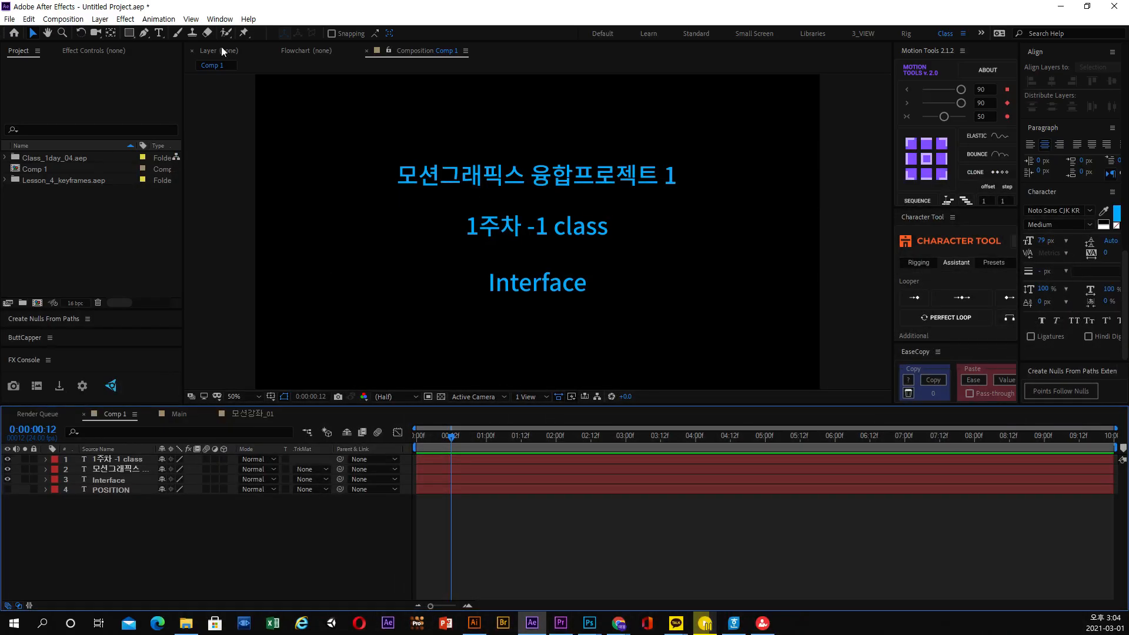
- Look over the file and editing commands, and scrub Comp 1's playhead to 0:00:02:21
click(10, 19)
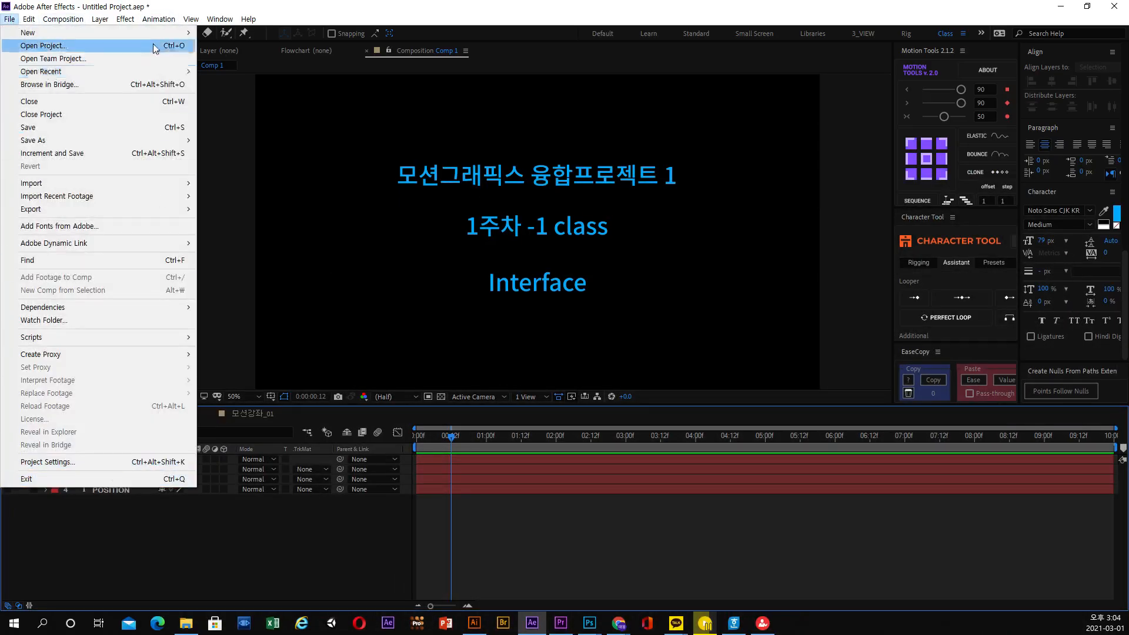
mouse_move(30, 20)
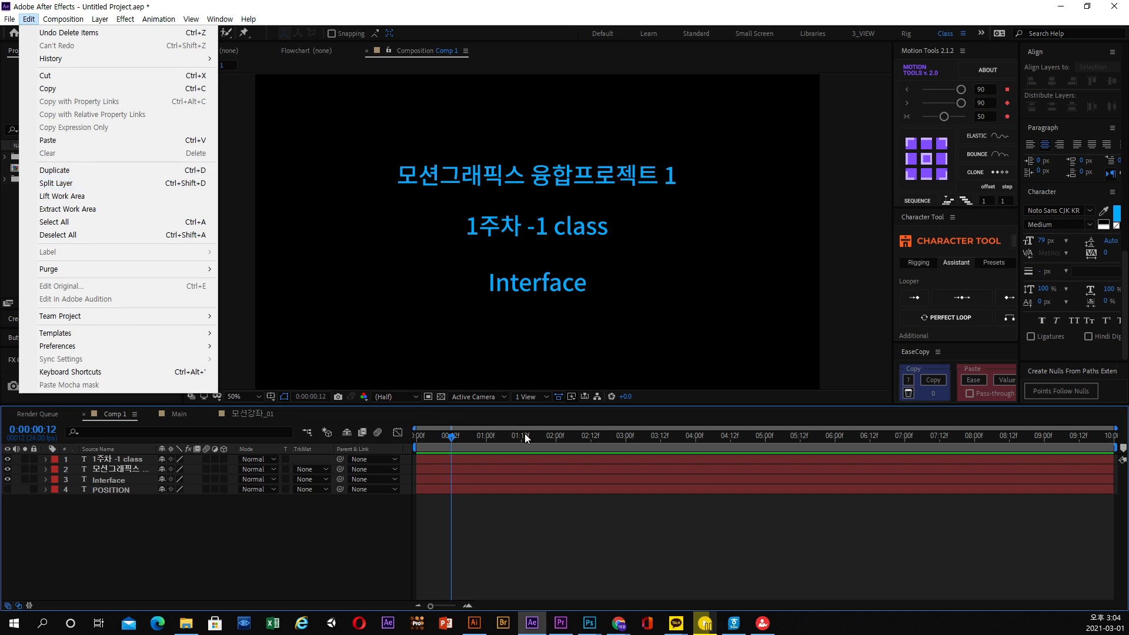
click(1074, 435)
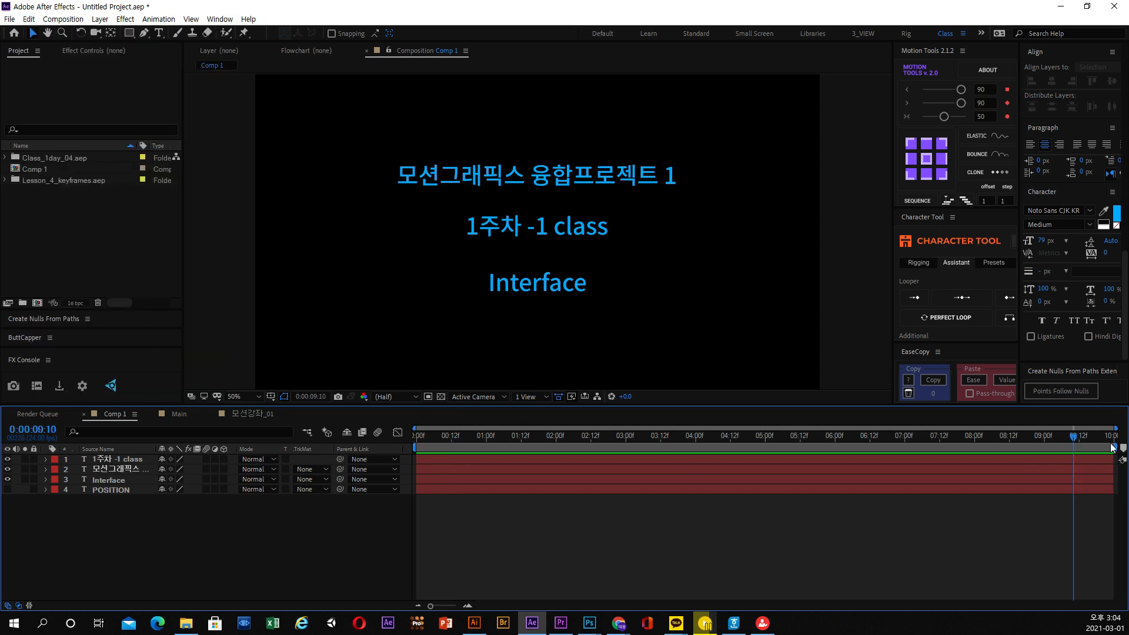
drag(1116, 446, 671, 442)
drag(570, 436, 1116, 447)
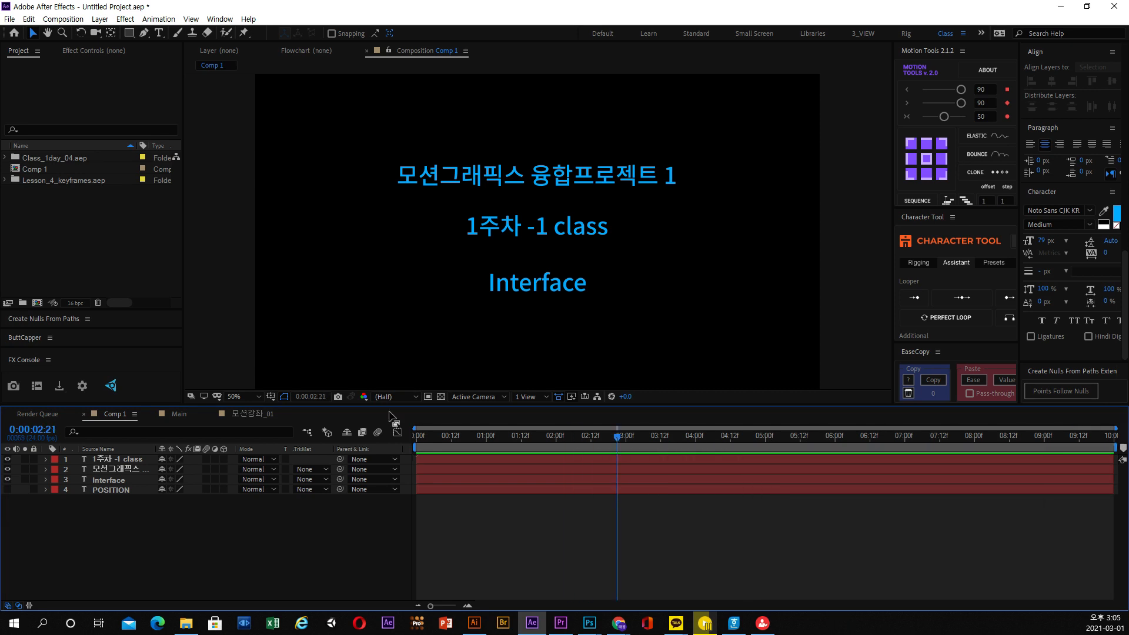
- Look over the composition commands and the Purge options, and open the Media & Disk Cache preferences
click(63, 19)
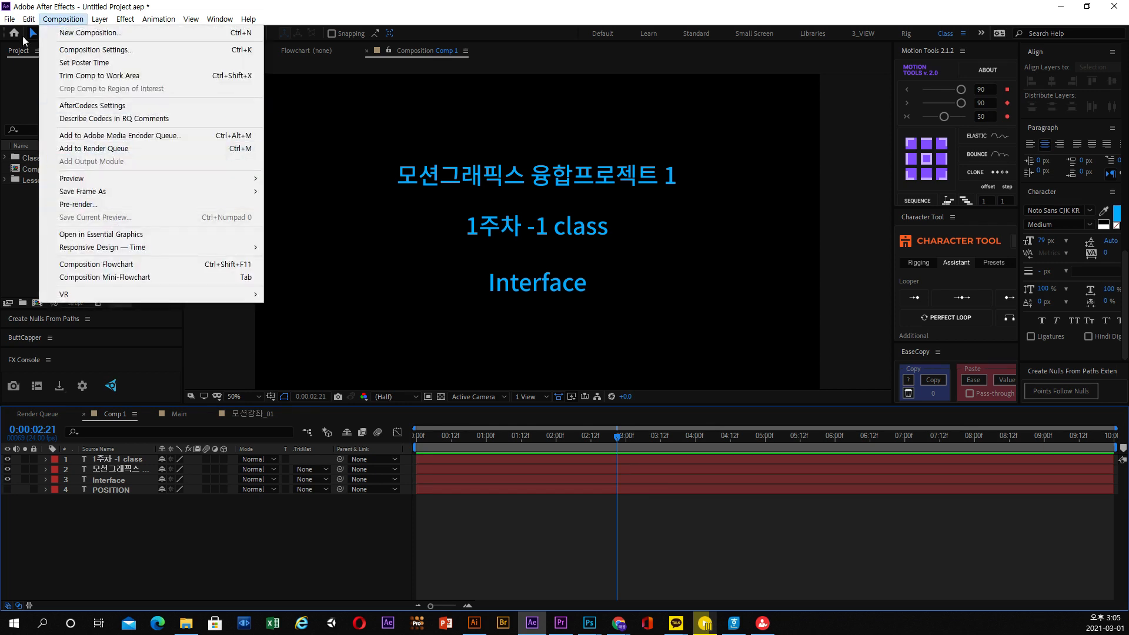
mouse_move(29, 19)
mouse_move(107, 268)
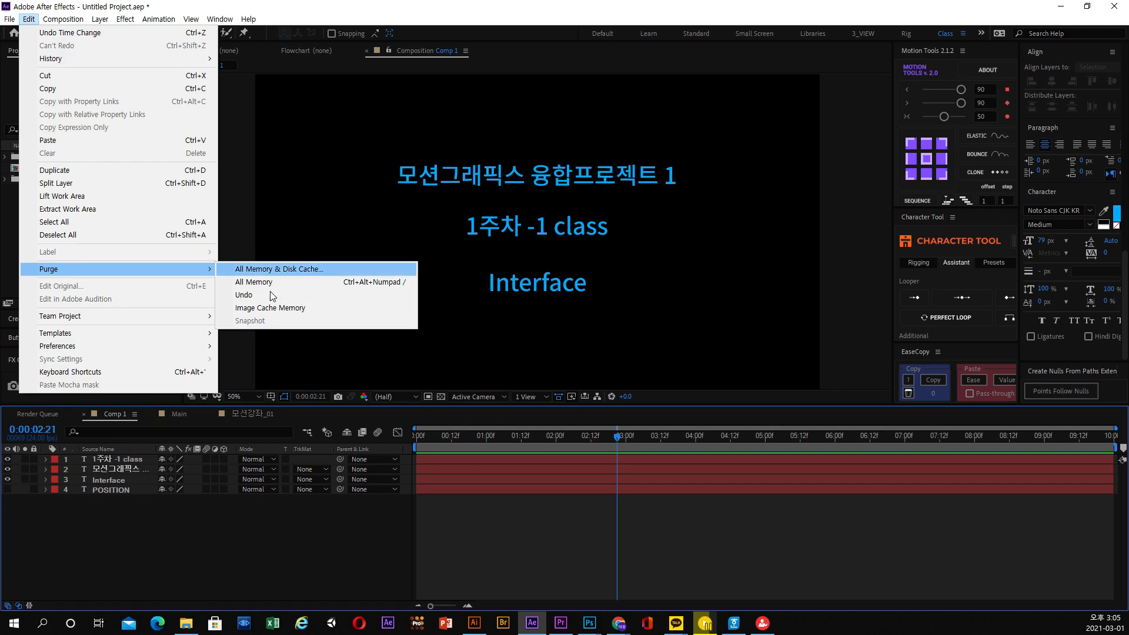
mouse_move(162, 346)
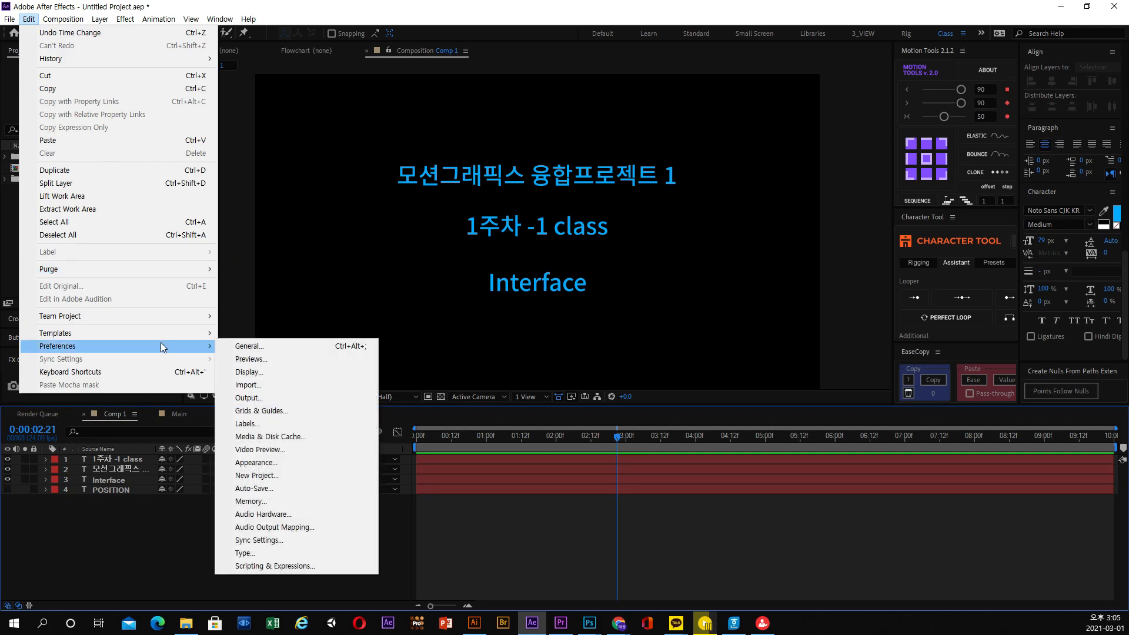
click(299, 434)
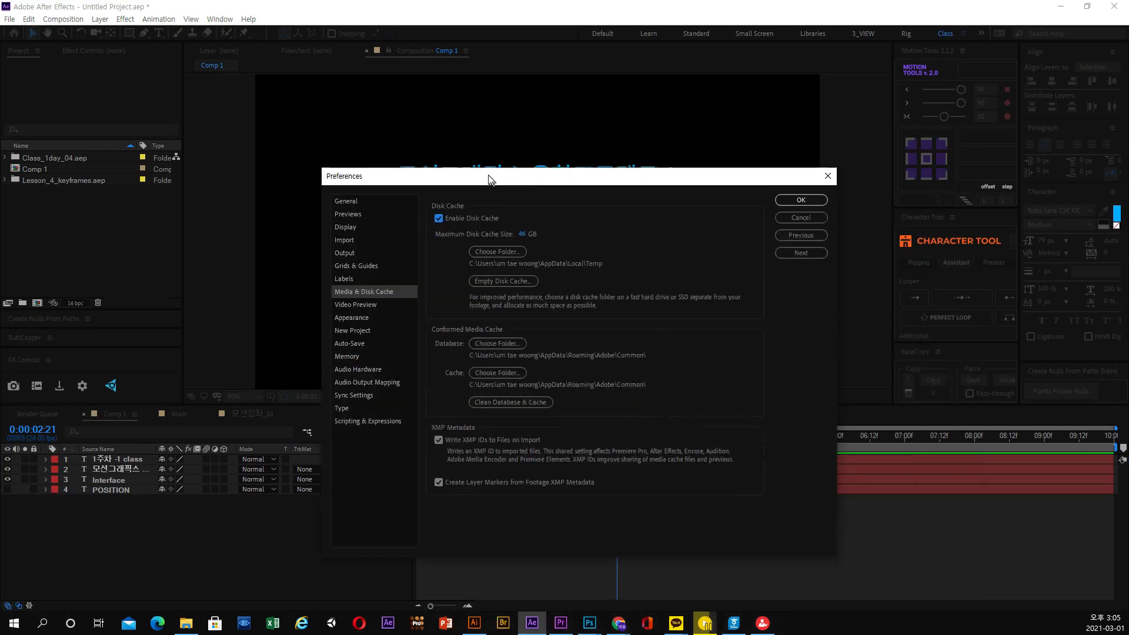
- Review the Labels, Grids & Guides, Output, Import, Display and Previews preferences in turn
click(340, 274)
click(341, 263)
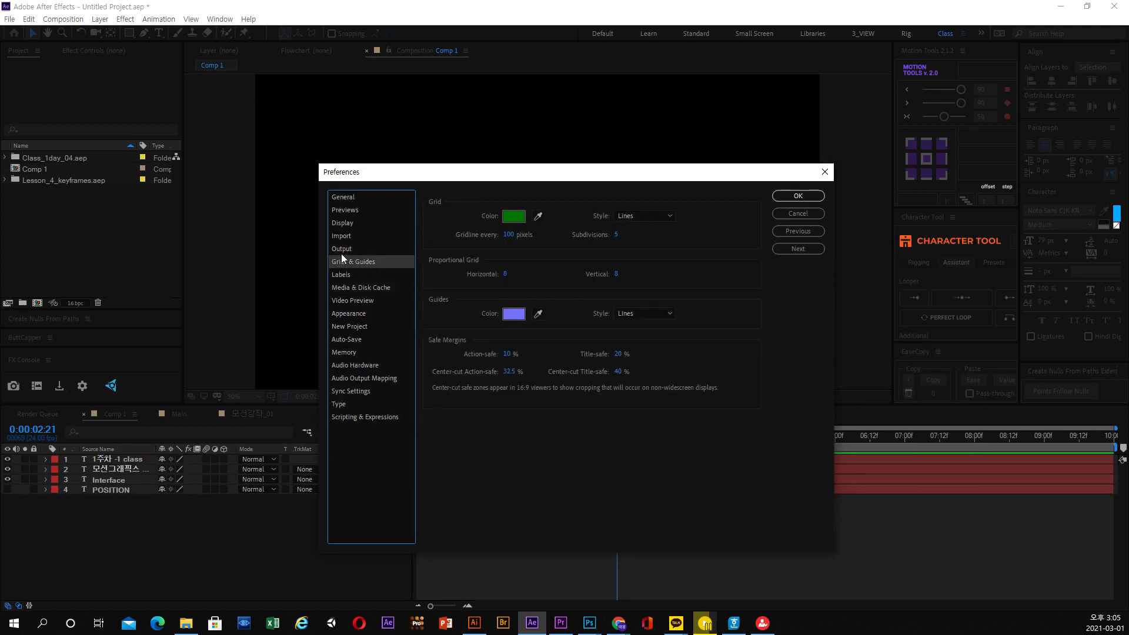
click(341, 251)
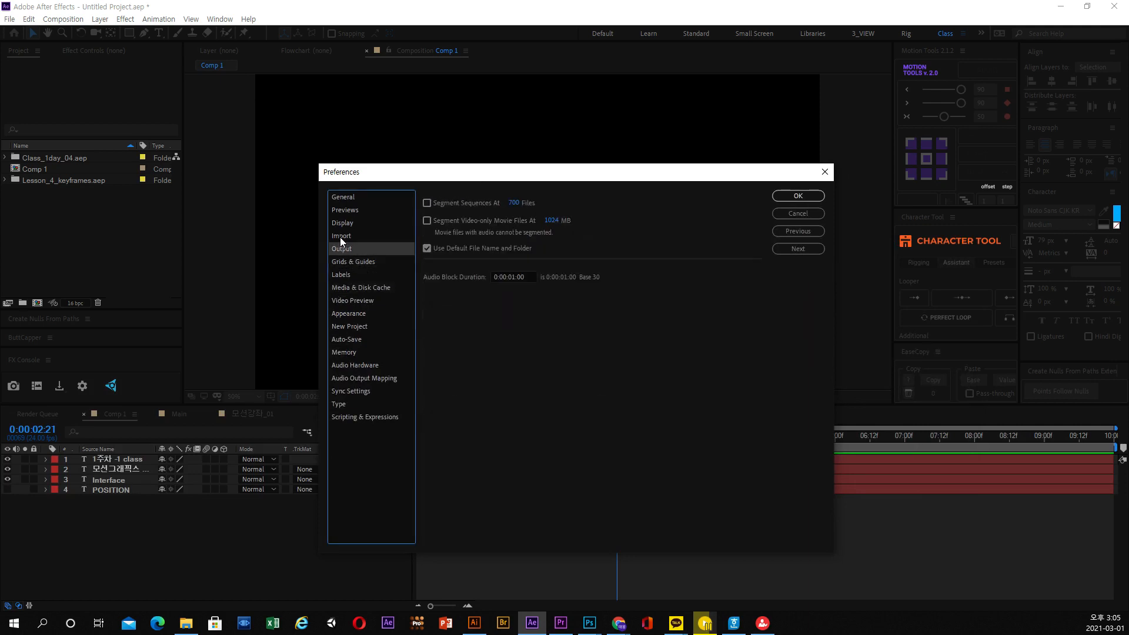
click(340, 238)
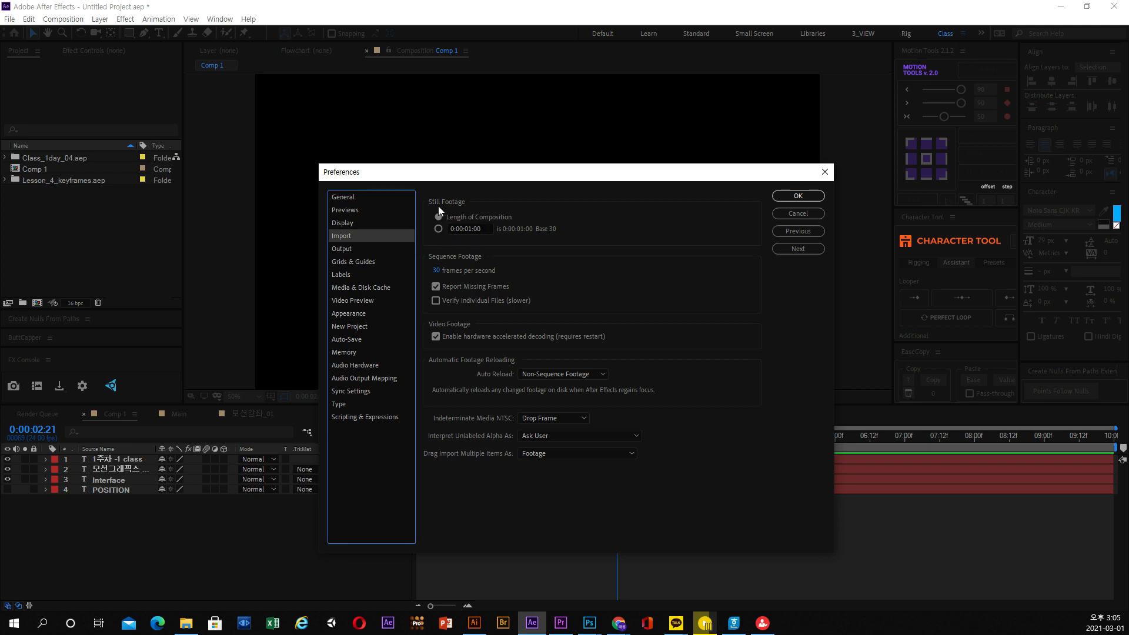
click(349, 220)
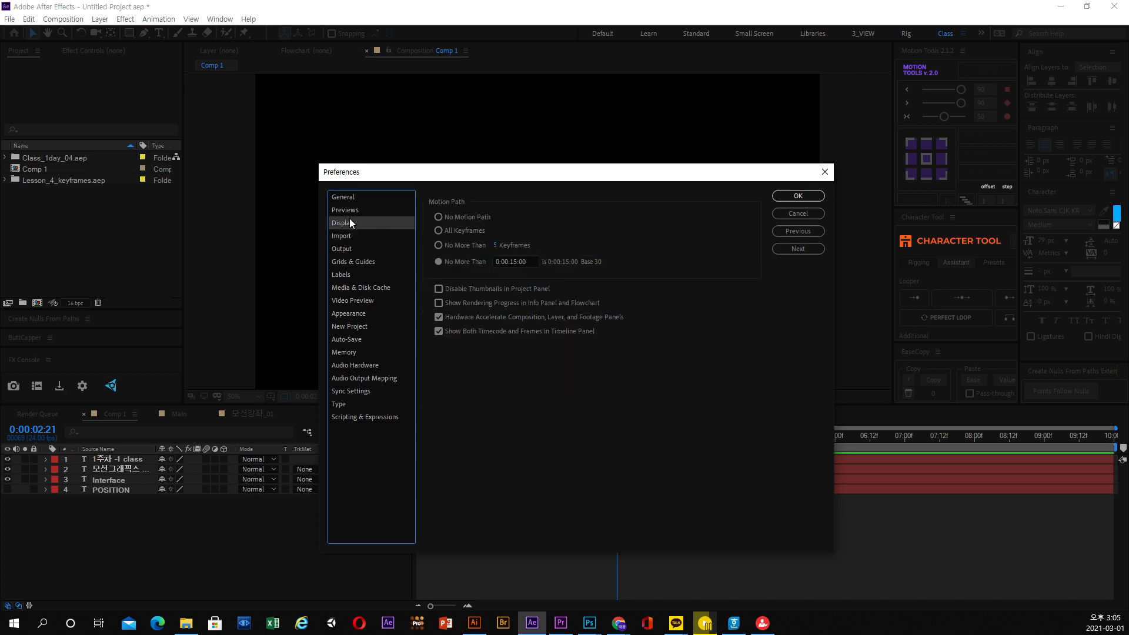
click(346, 210)
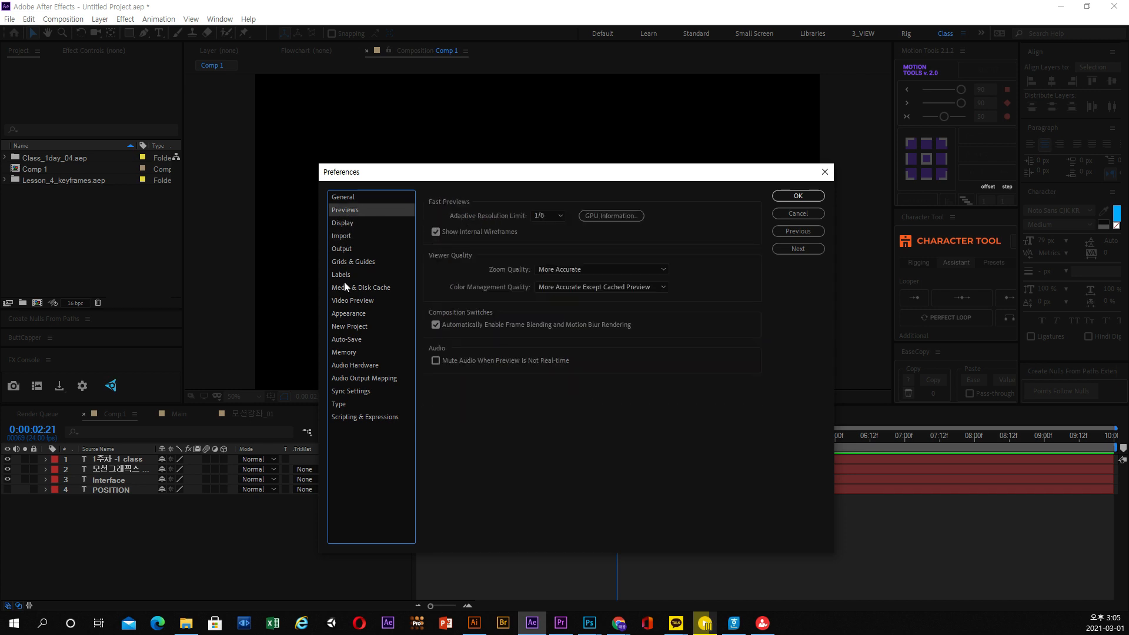
- Review the Video Preview, Appearance and Memory preferences, revisit Previews, General and Output, and close the preferences without changing anything
click(344, 300)
click(347, 314)
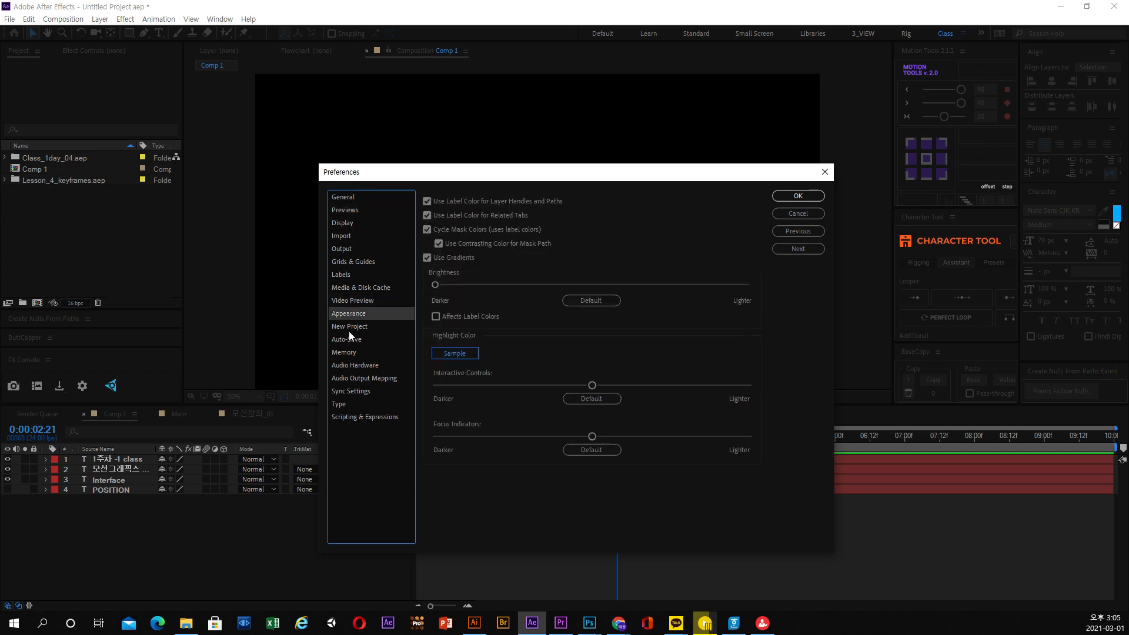
click(346, 352)
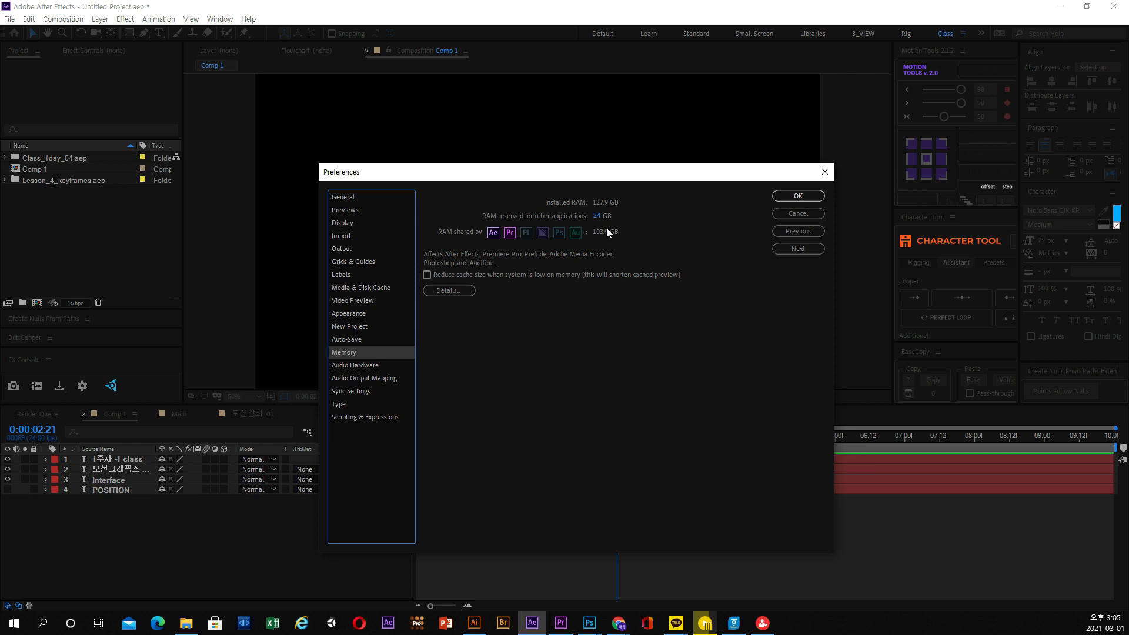
click(340, 209)
click(340, 200)
click(341, 250)
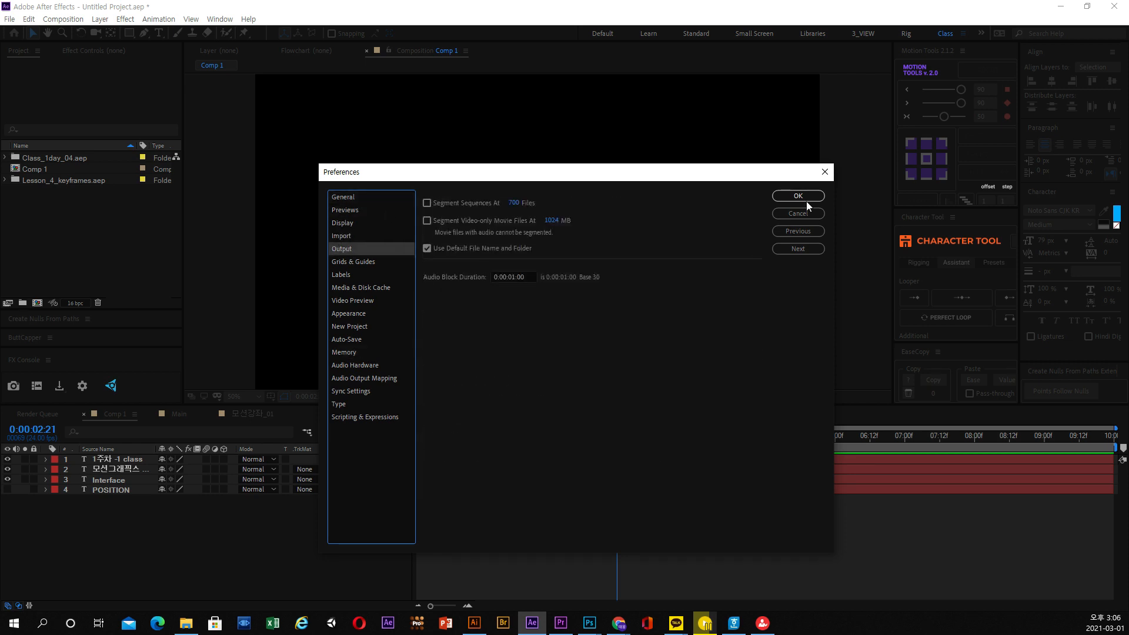
click(826, 172)
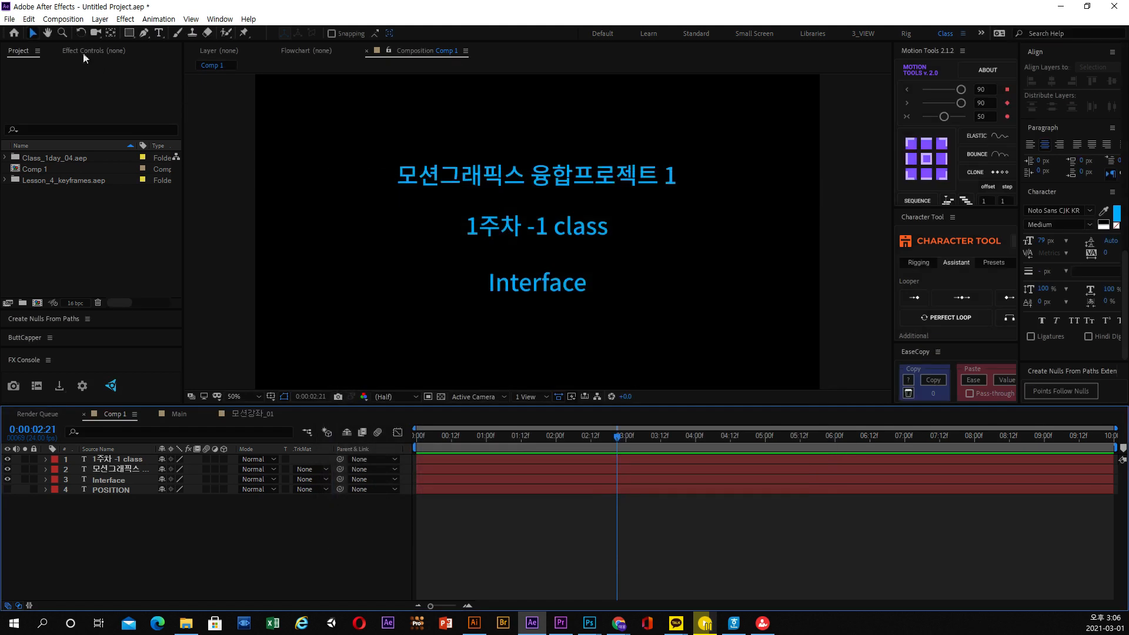
- Examine the Adobe Dynamic Link, Dependencies and Scripts commands, and move Comp 1's playhead to 0:00:02:18
click(60, 19)
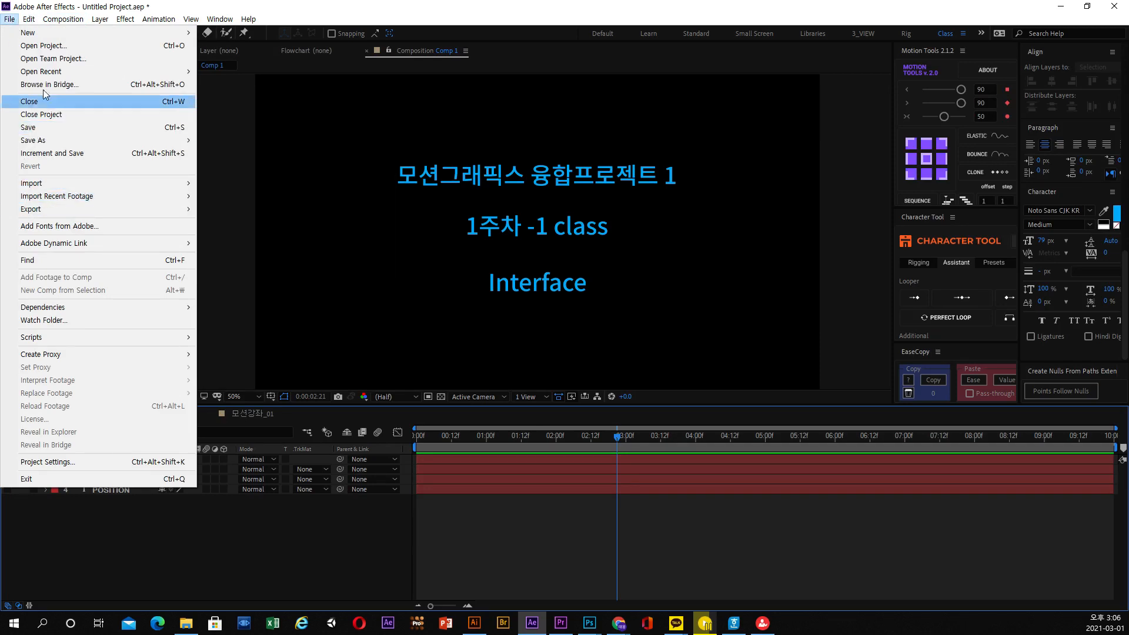
mouse_move(48, 248)
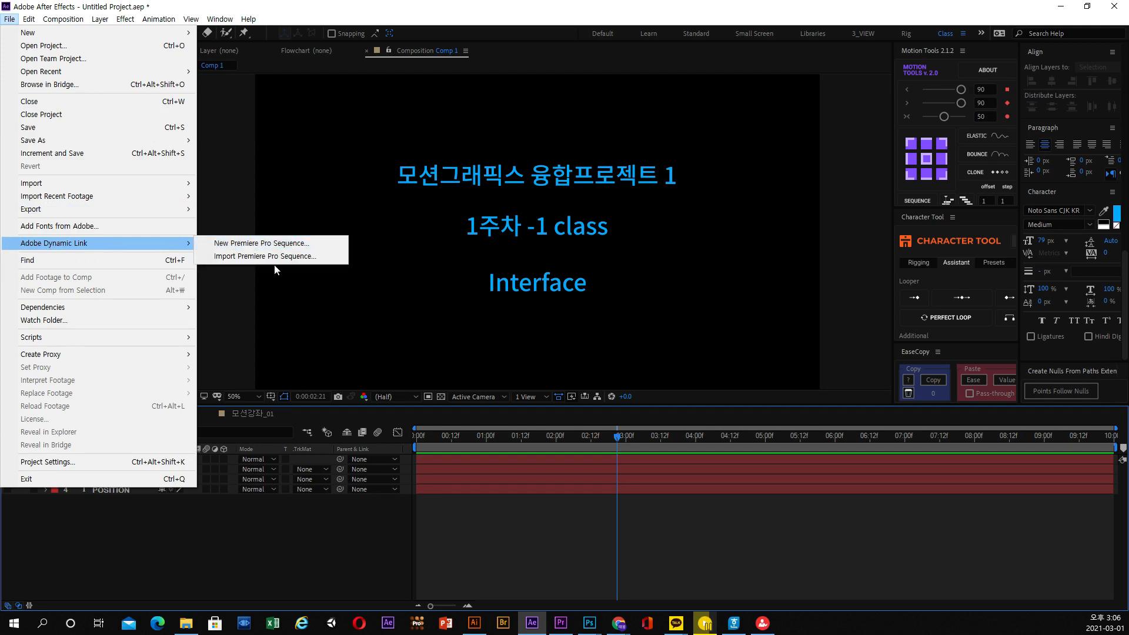
mouse_move(185, 311)
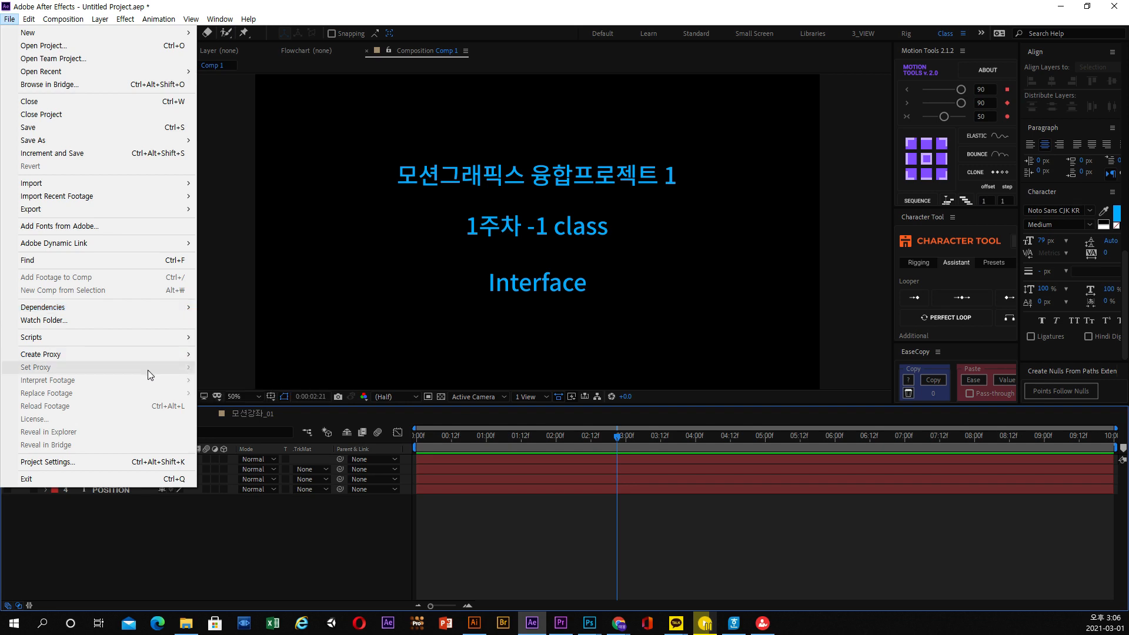
mouse_move(136, 341)
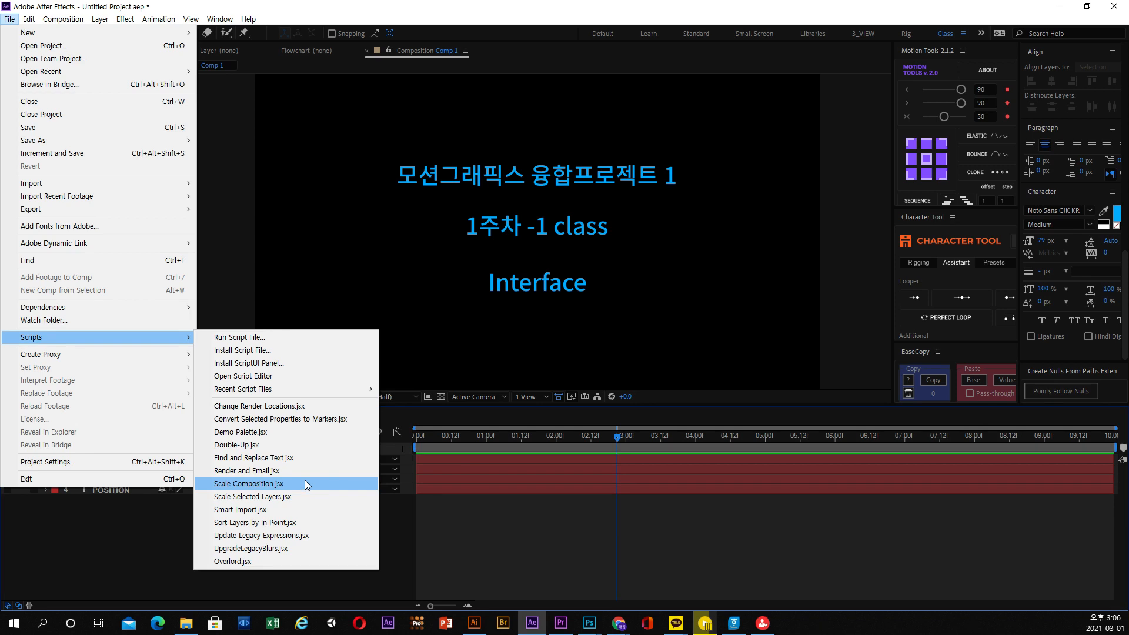
drag(618, 442, 608, 442)
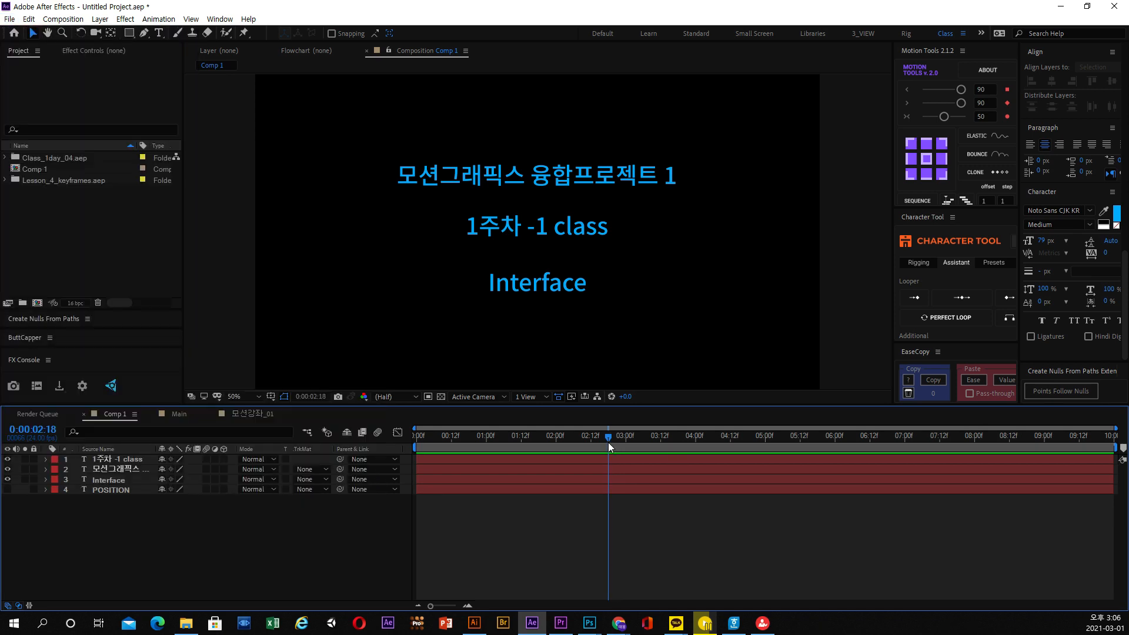
- Look over the composition commands and the settings for a new composition, and cancel without creating one
click(63, 19)
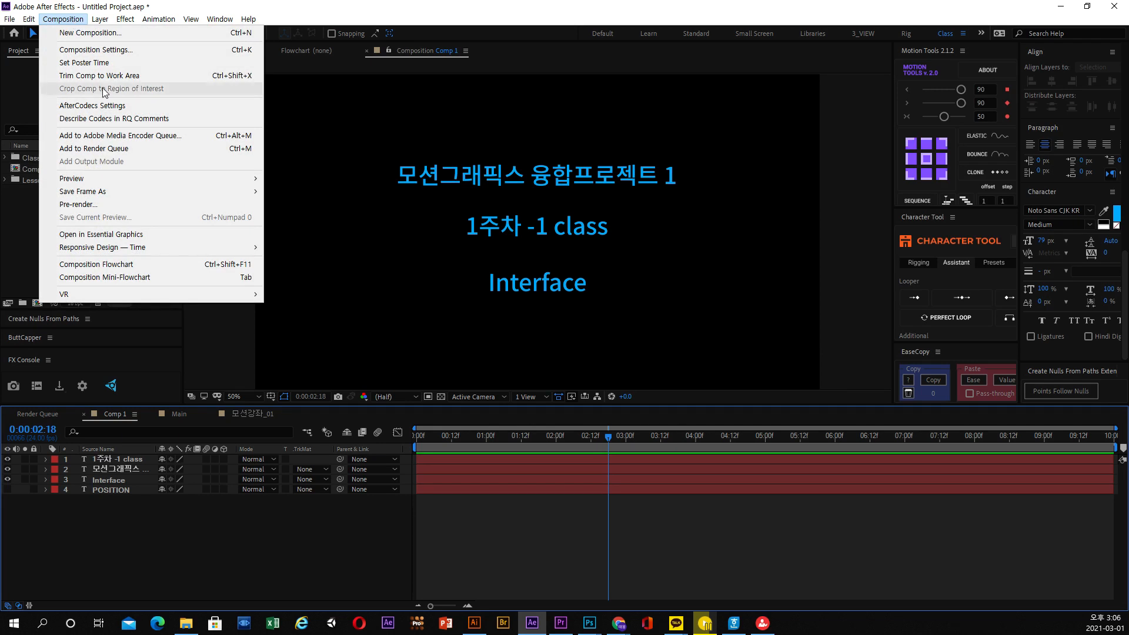
click(305, 241)
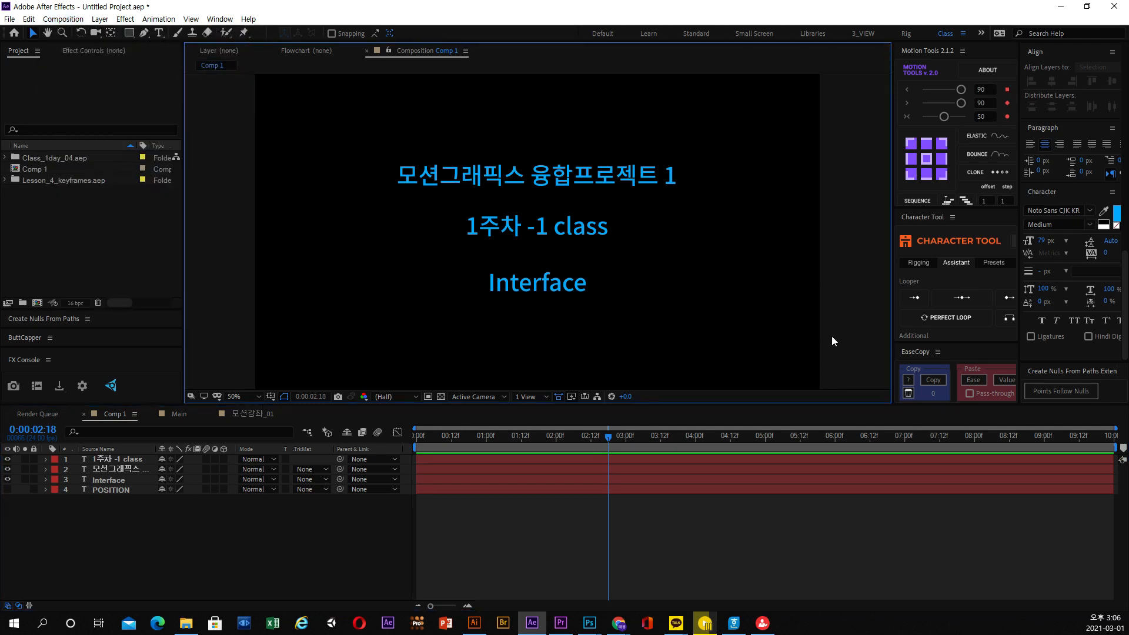
click(69, 23)
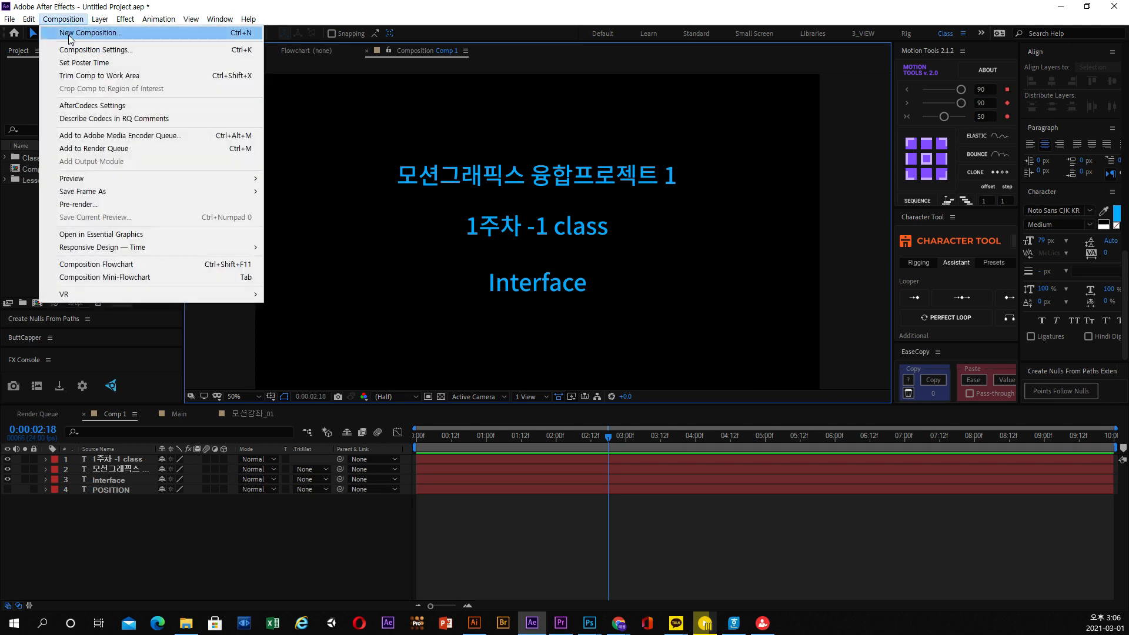
click(73, 31)
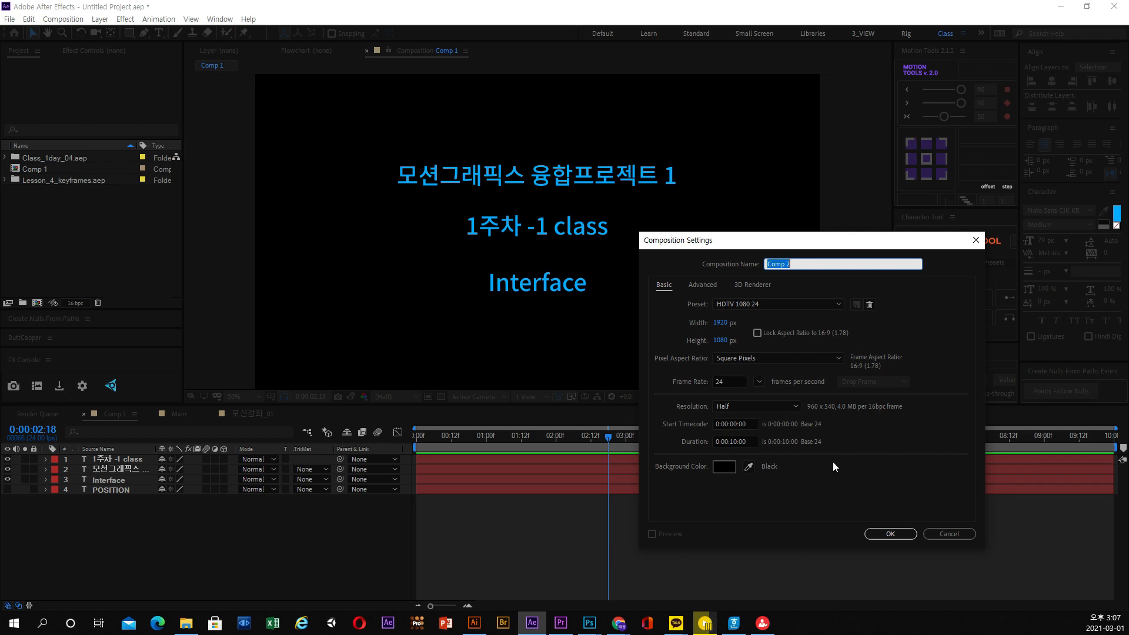
click(943, 534)
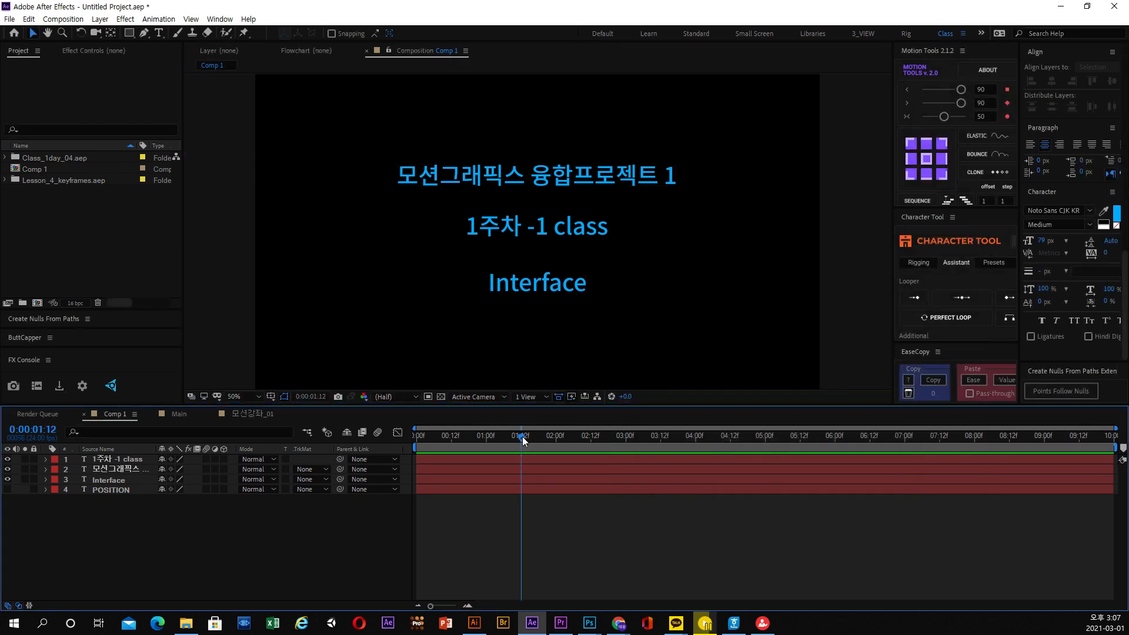
- Examine Comp 1's composition settings and the available format presets, and close them without changing anything
click(63, 19)
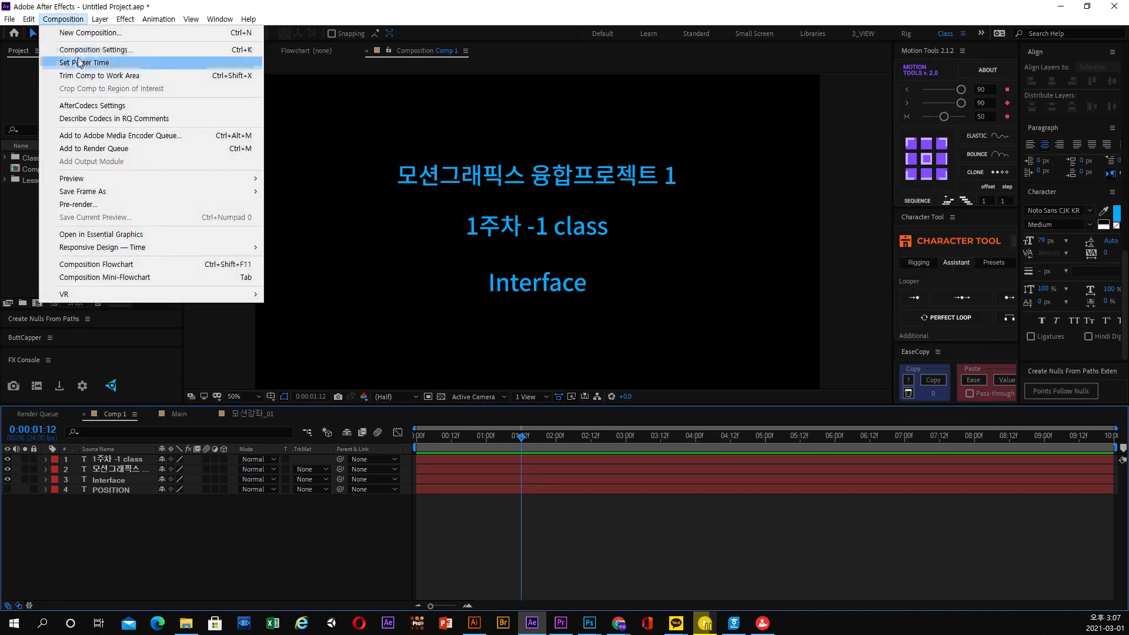
click(83, 49)
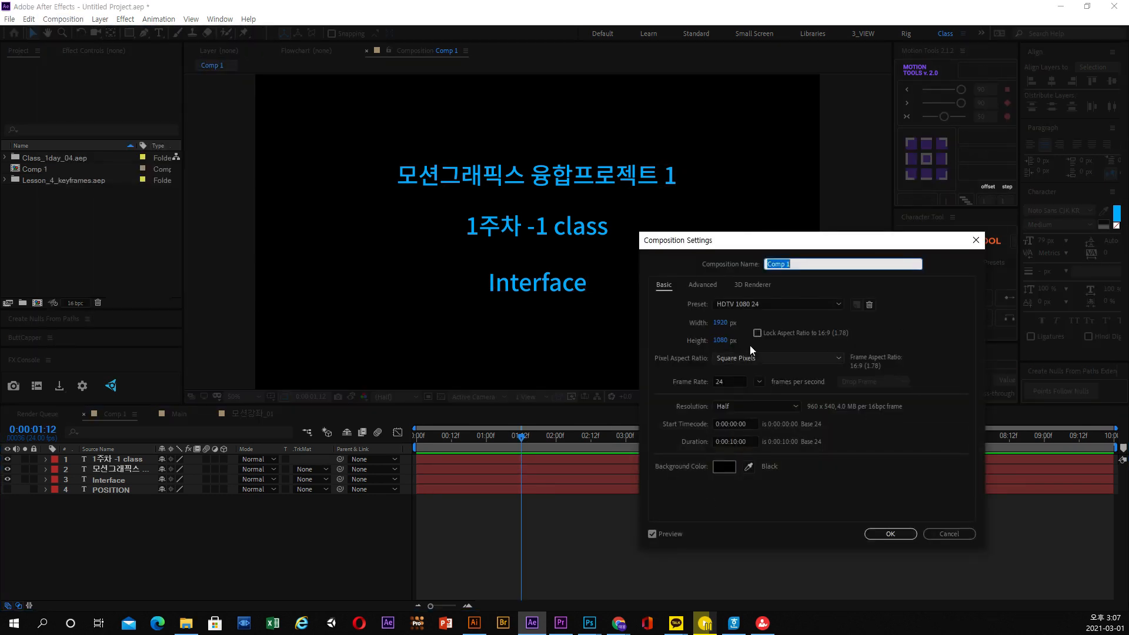
click(729, 306)
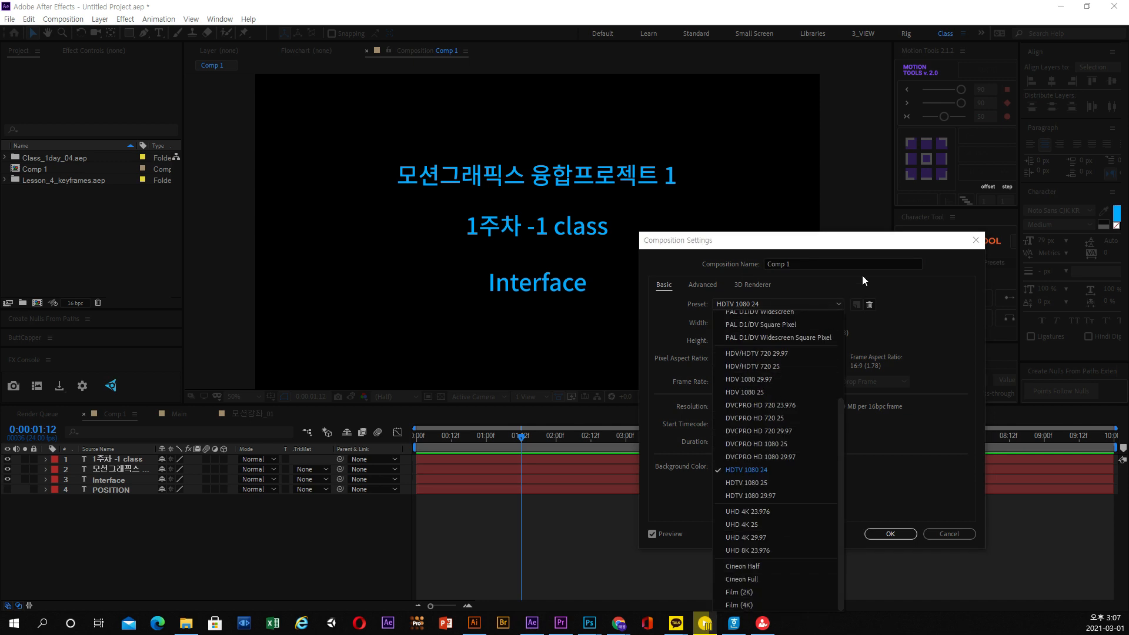
click(877, 283)
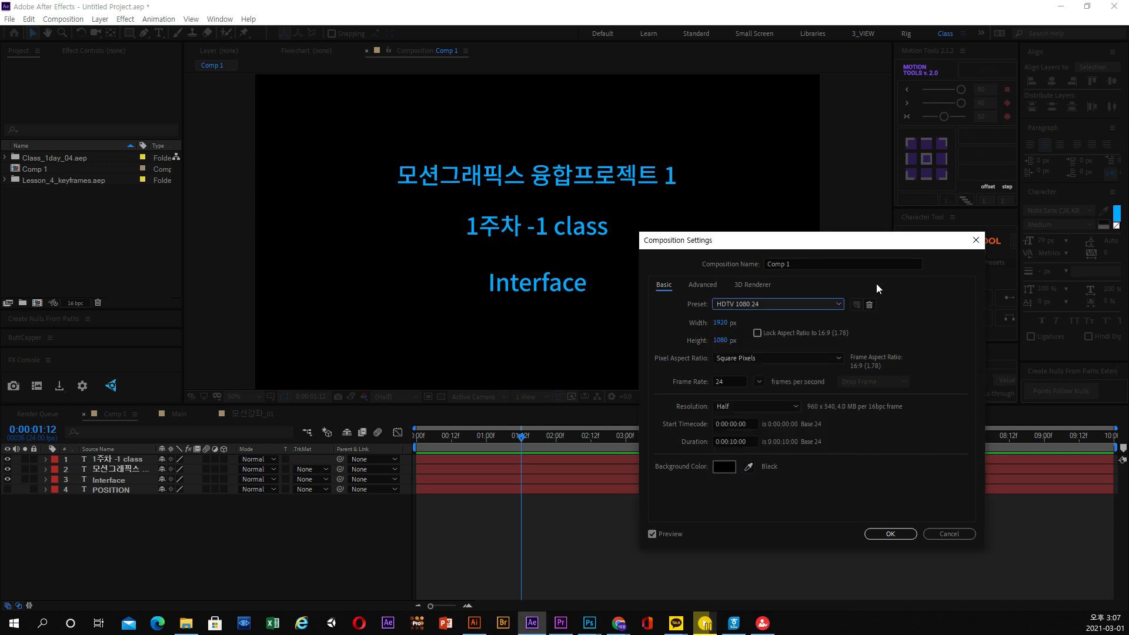
click(941, 535)
- Try the Fit to Comp transform on the "1주차 -1 class" text layer, and undo it
click(102, 20)
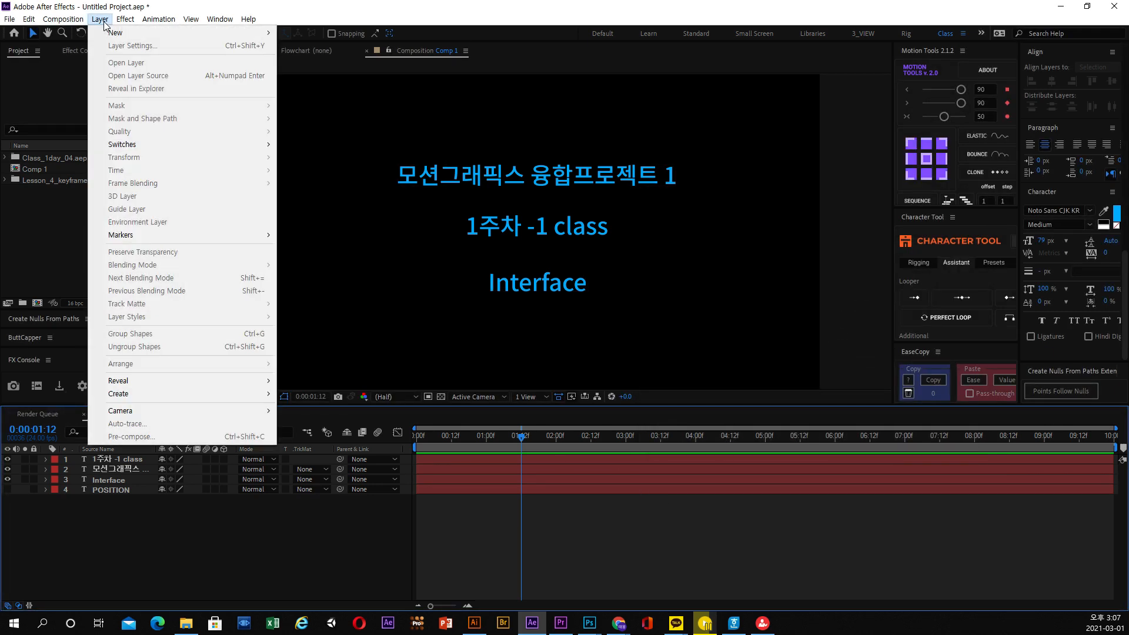
click(115, 458)
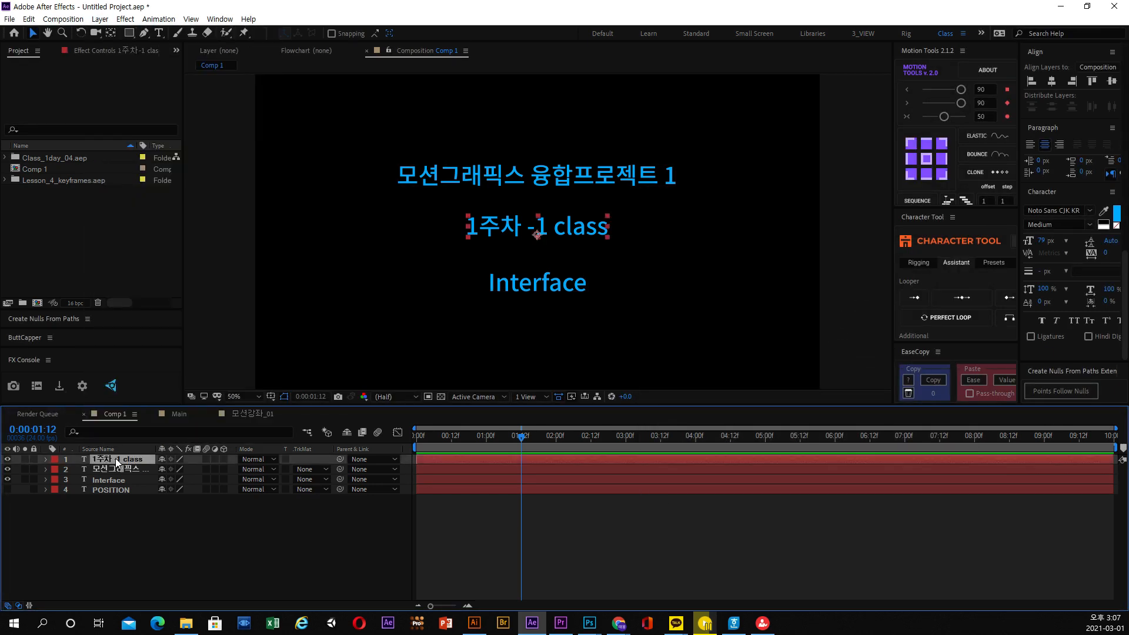
click(100, 19)
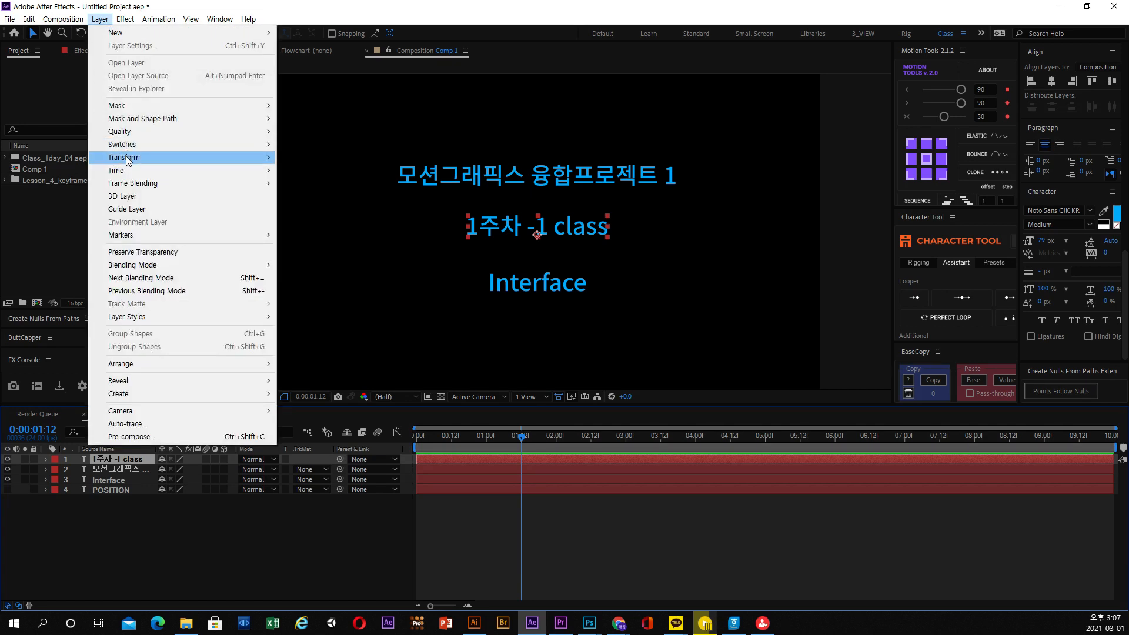
mouse_move(128, 158)
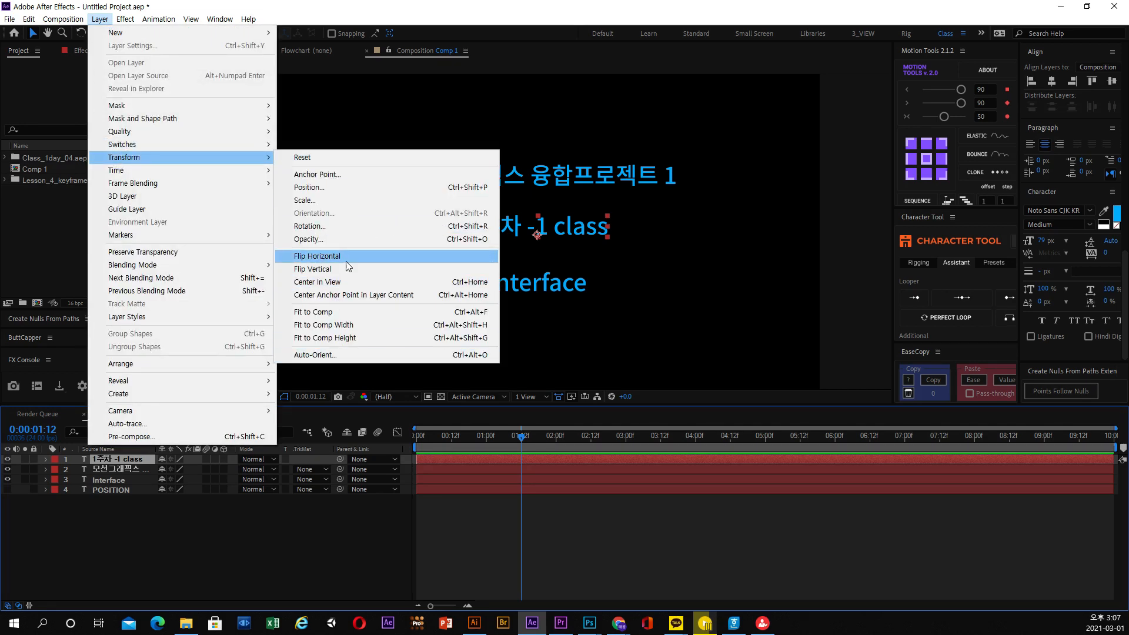
click(335, 320)
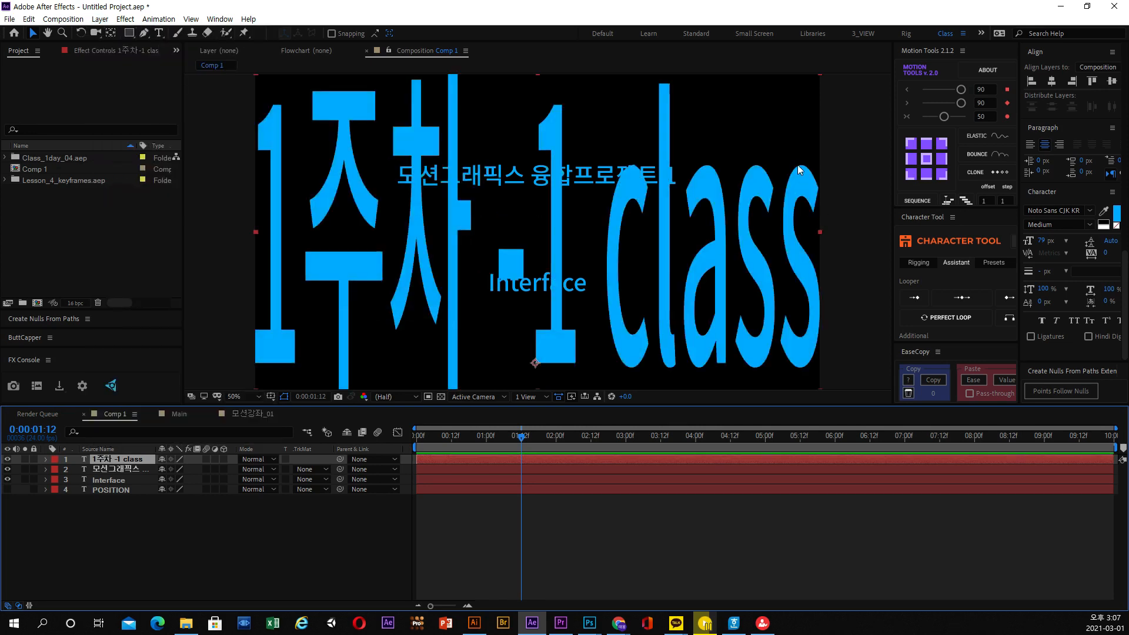
key(ctrl+z)
- Try flipping the "1주차 -1 class" text layer vertically, and undo the flip
click(100, 20)
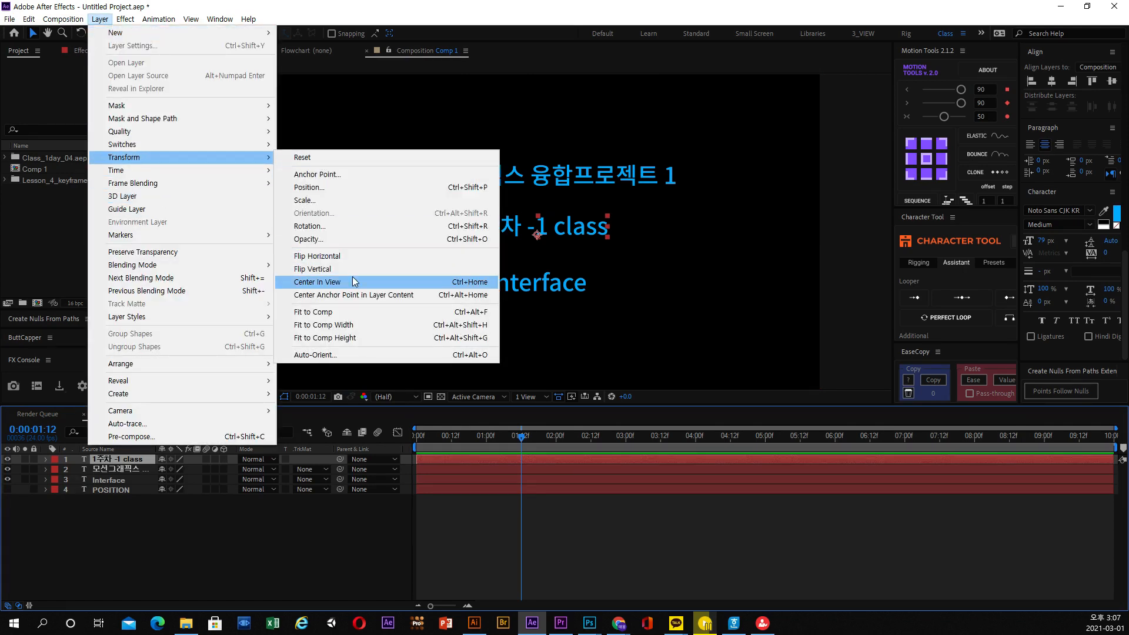
click(348, 269)
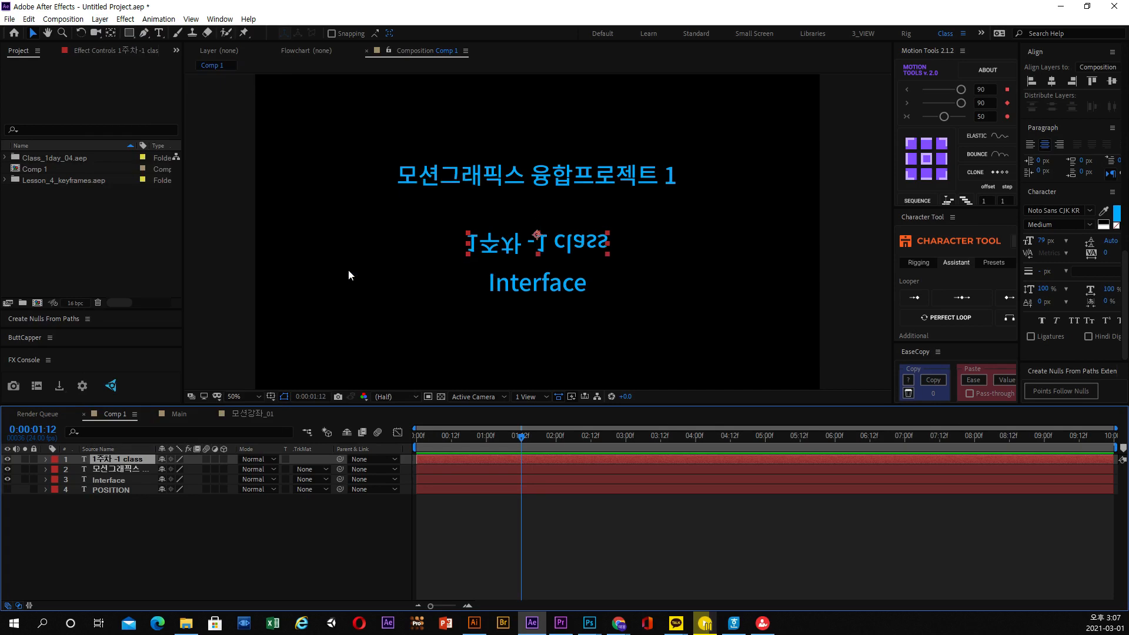
key(ctrl+z)
- Look over the remaining layer commands through Pre-compose, along with the effect and animation commands, without applying any
click(100, 19)
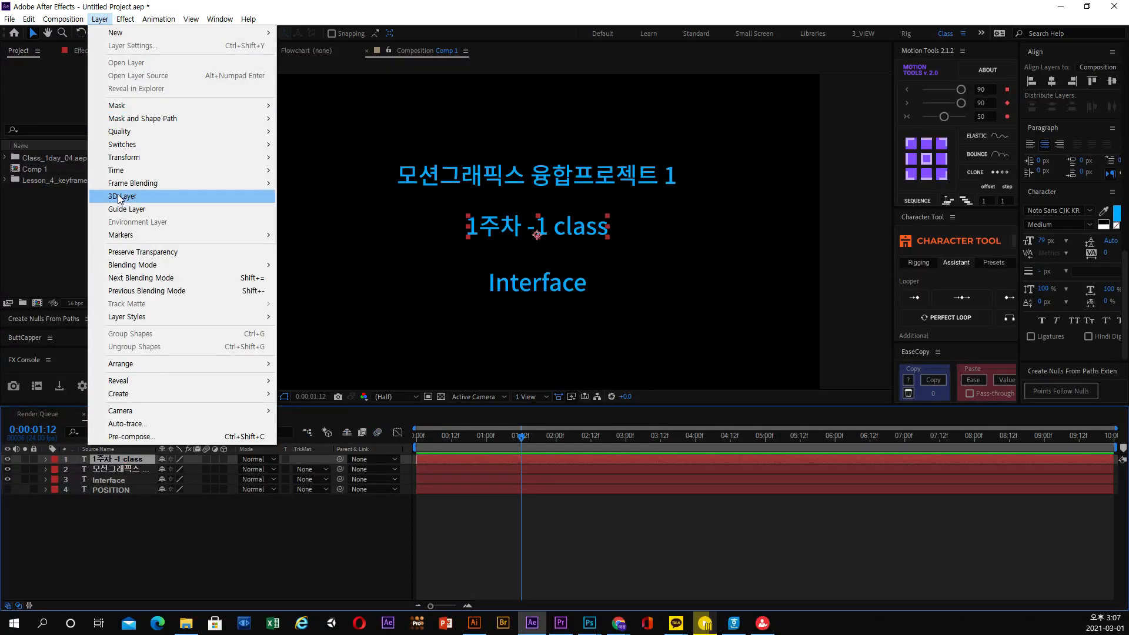
mouse_move(131, 173)
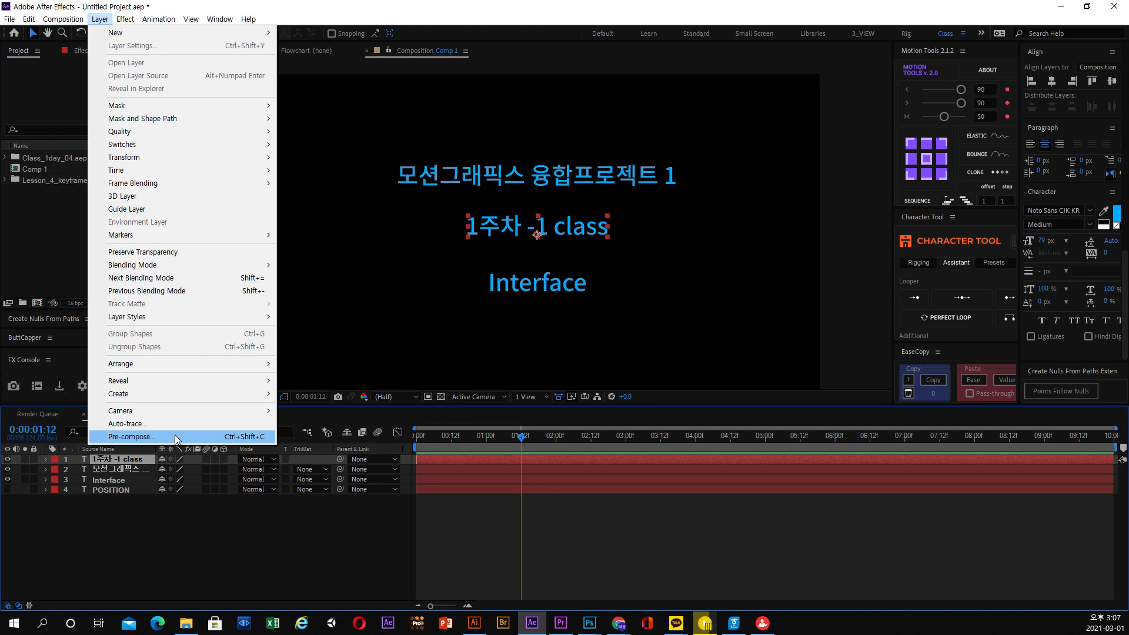
mouse_move(133, 22)
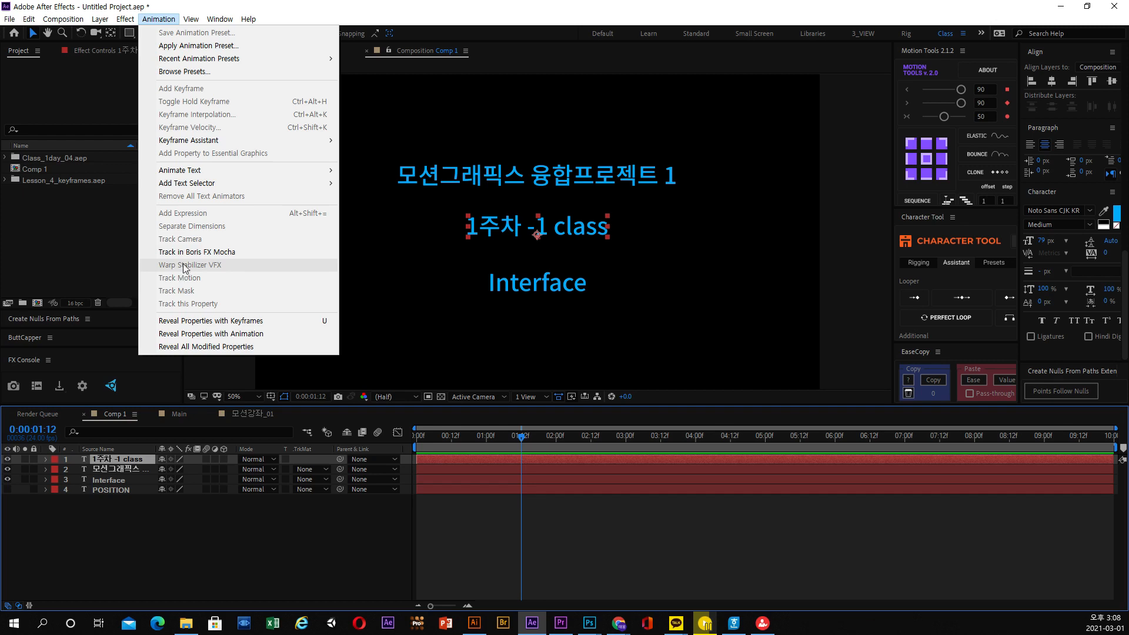
click(283, 9)
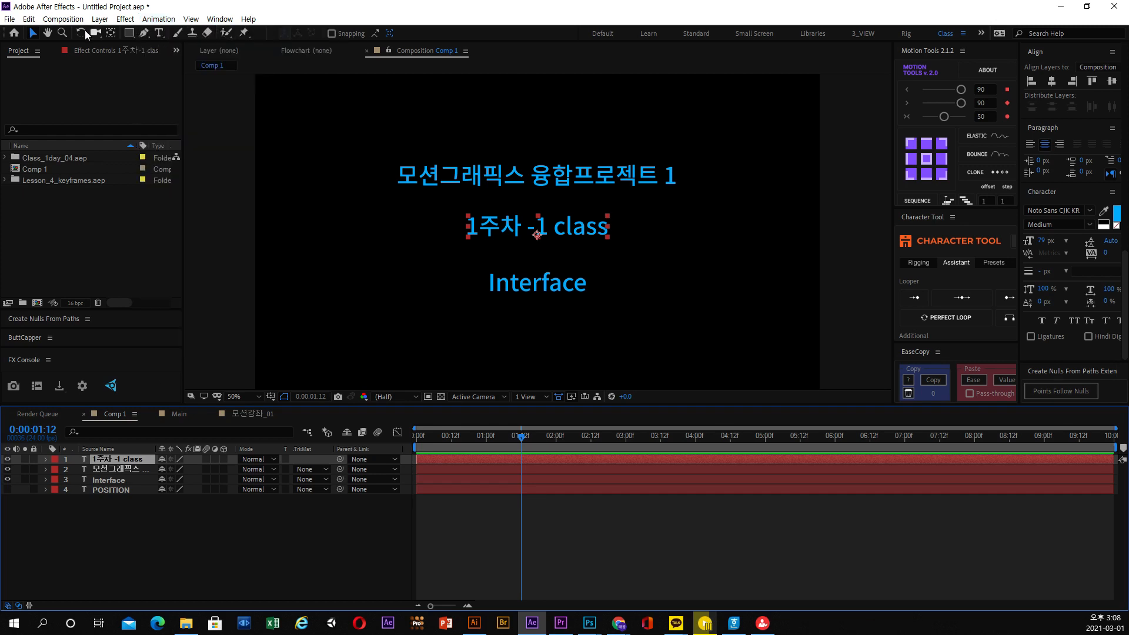
- Pan the composition view with the Hand tool, and select the Interface text with the Selection tool
click(46, 34)
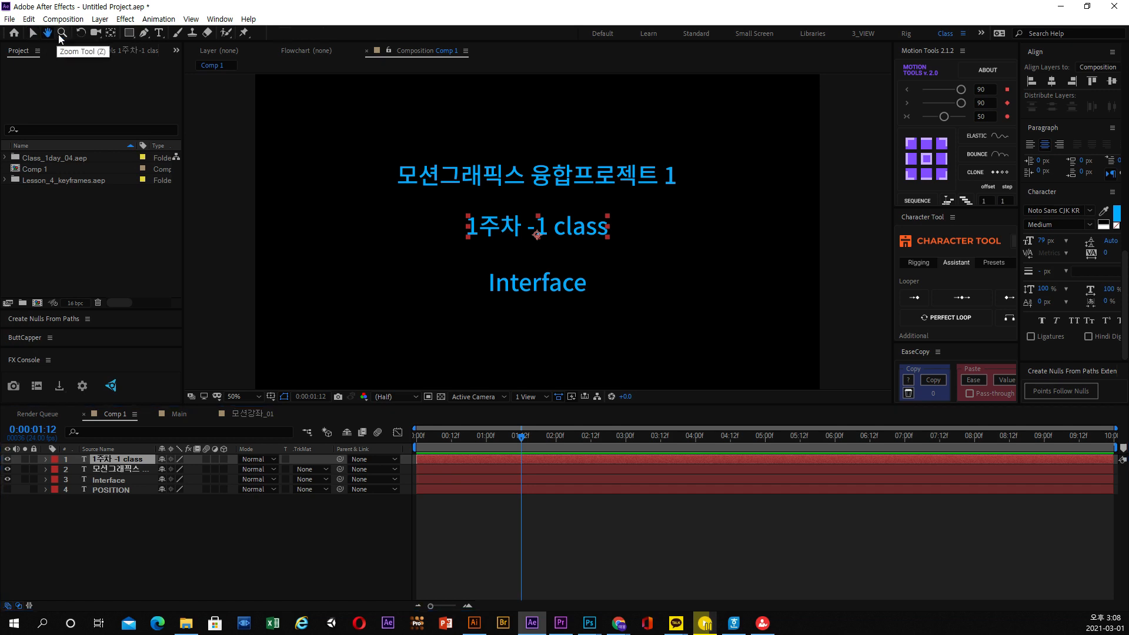
click(33, 33)
click(47, 33)
drag(608, 186, 660, 173)
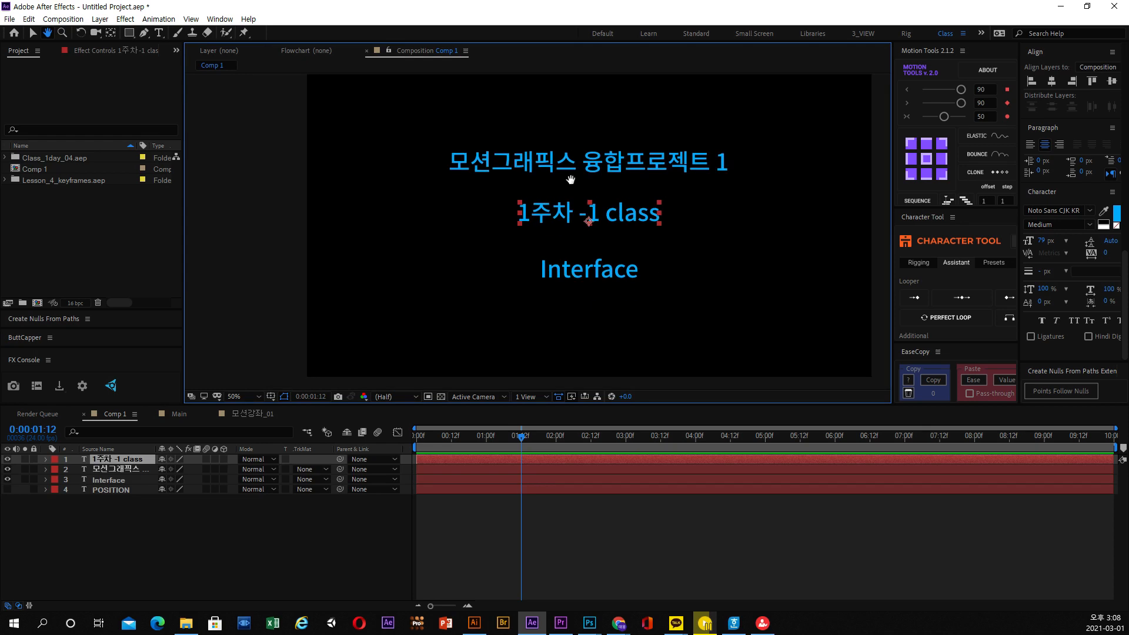
click(34, 33)
click(589, 162)
click(611, 269)
- Zoom the composition view in to 100% and back out to 50% with the Zoom tool, and annotate a circled ALT on screen
click(62, 33)
click(586, 231)
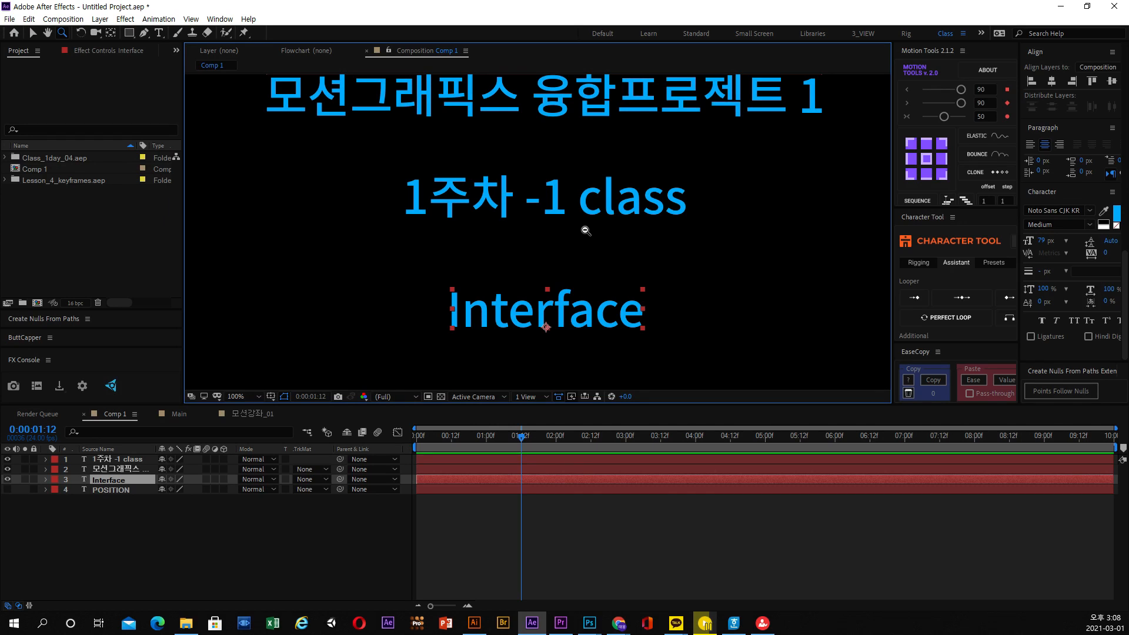
click(762, 623)
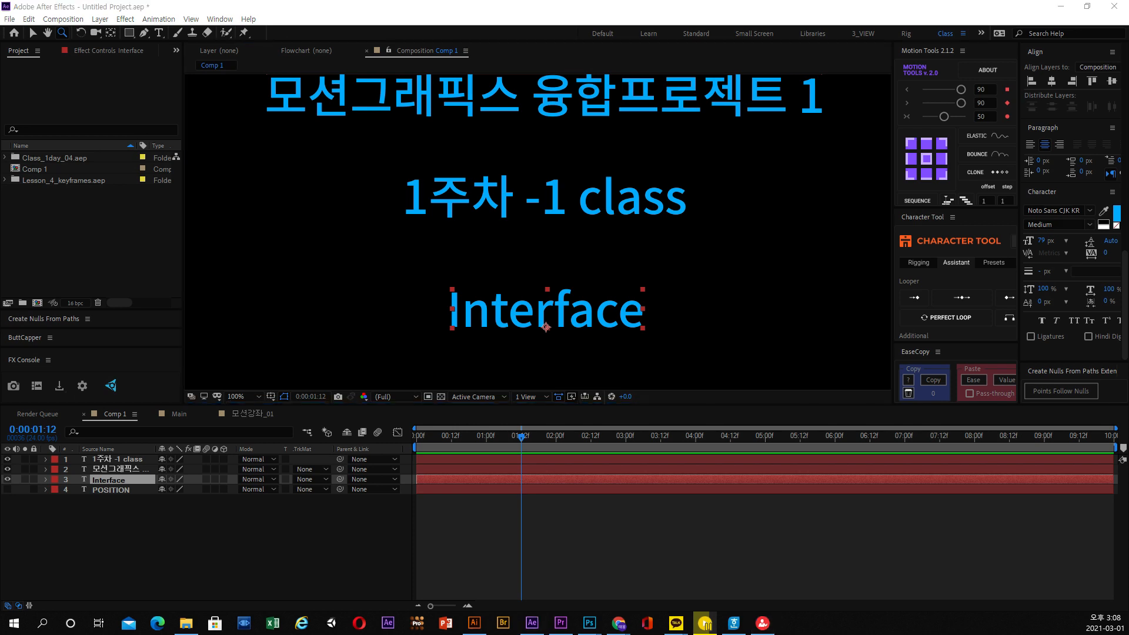
mouse_move(303, 337)
mouse_down()
mouse_move(322, 316)
mouse_move(408, 308)
mouse_move(410, 334)
mouse_move(440, 318)
mouse_up()
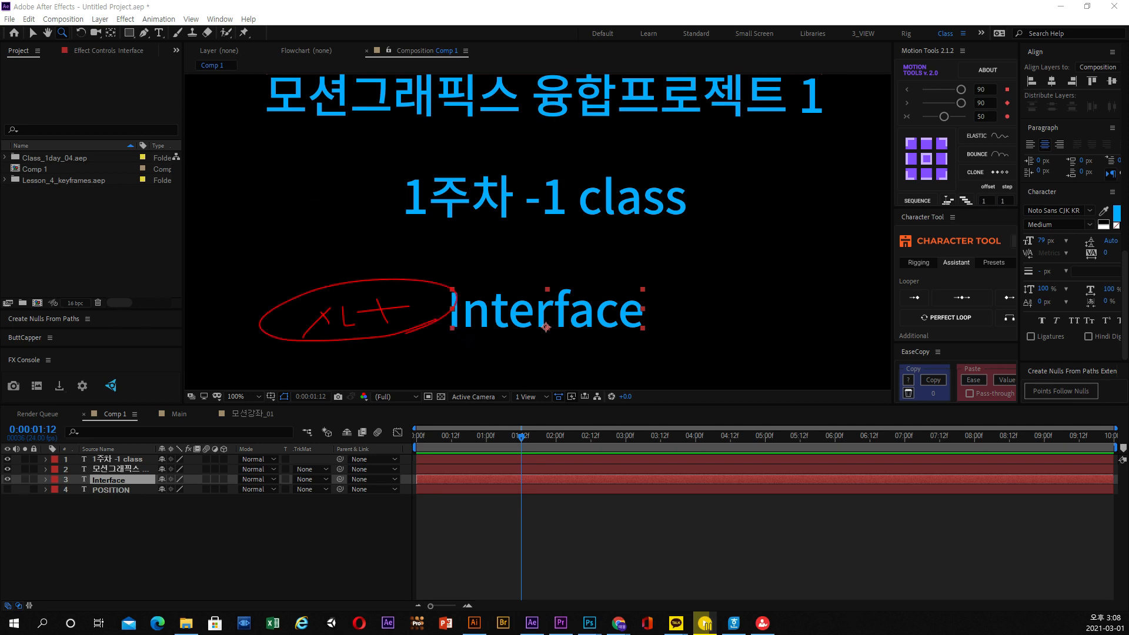
alt+click(633, 252)
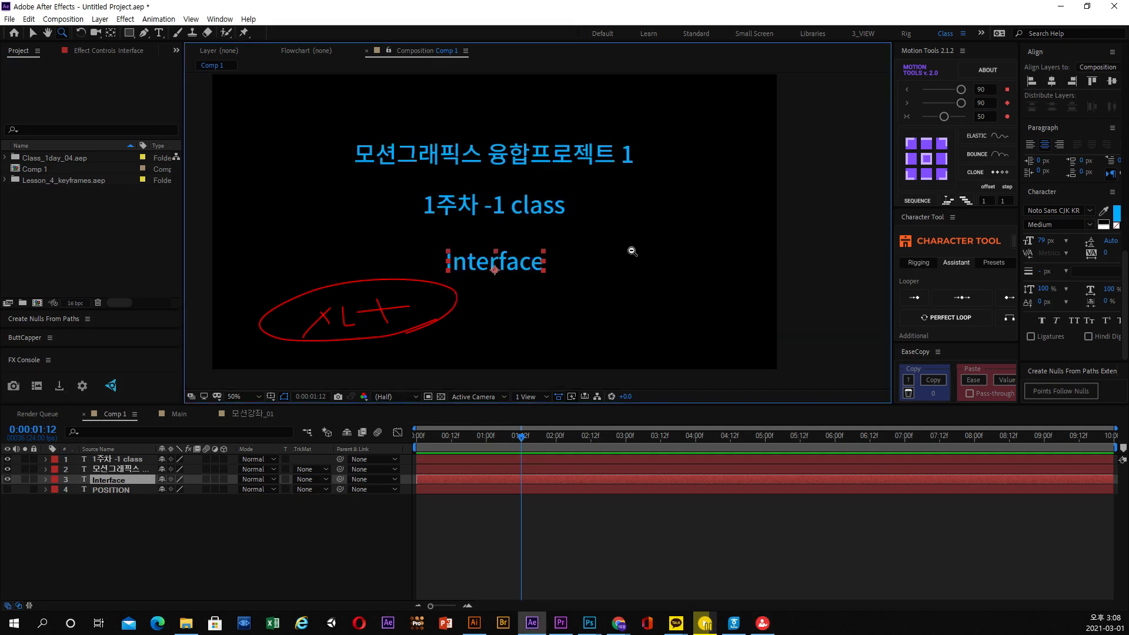
click(597, 251)
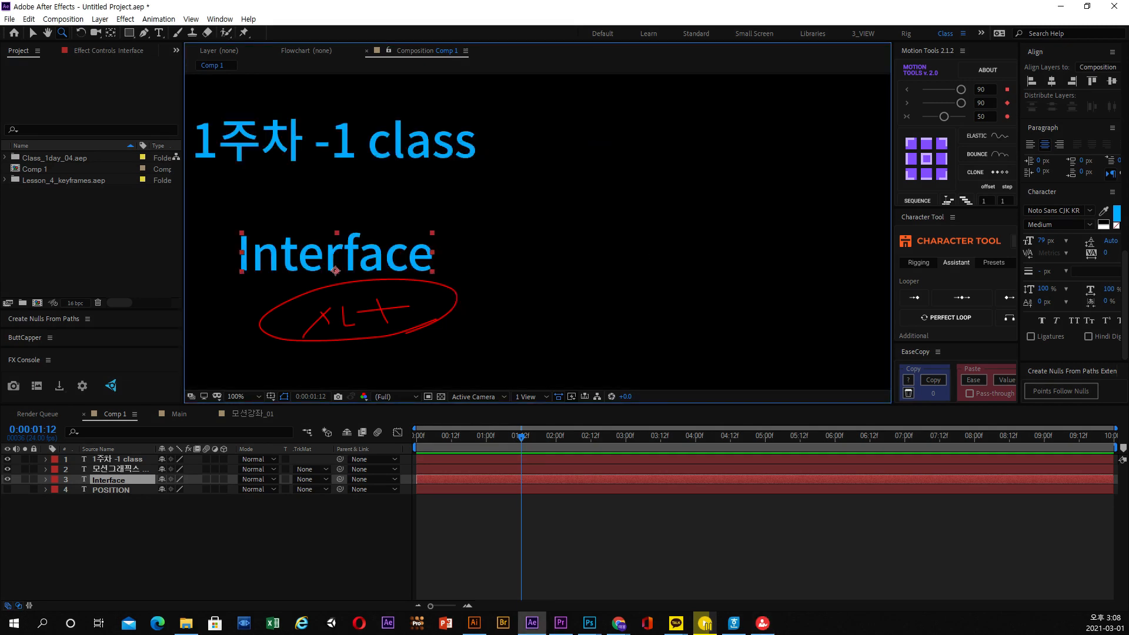
alt+click(491, 317)
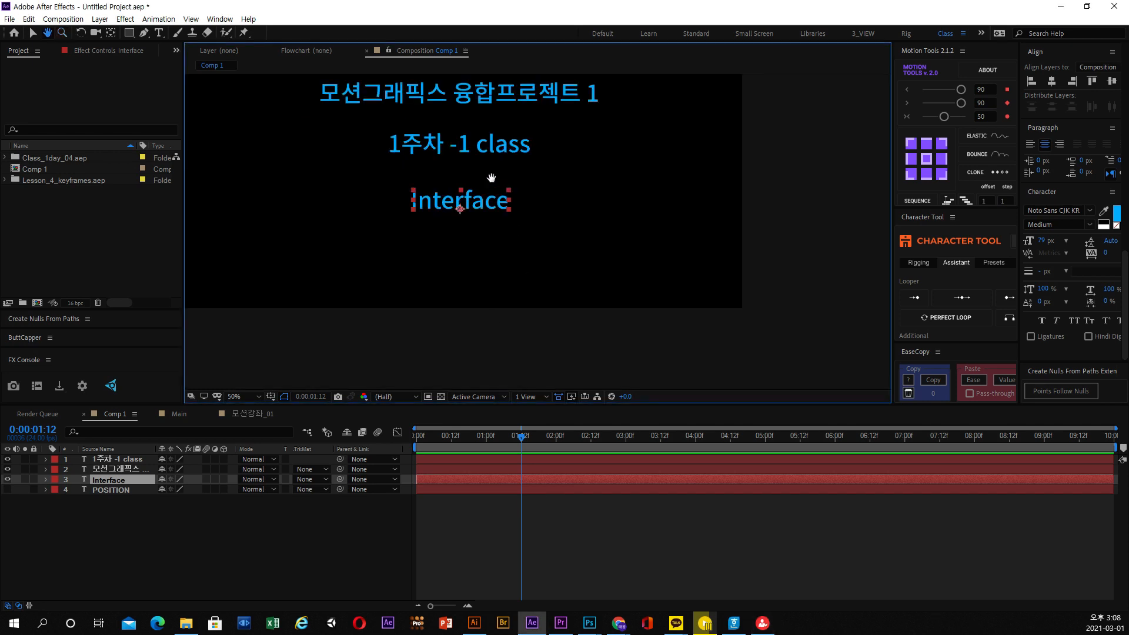
- Preview Comp 1 briefly to 0:00:01:18, and hand-write a circled "space bar" note below the Interface text with the annotation pen
key(space)
key(space)
key(space)
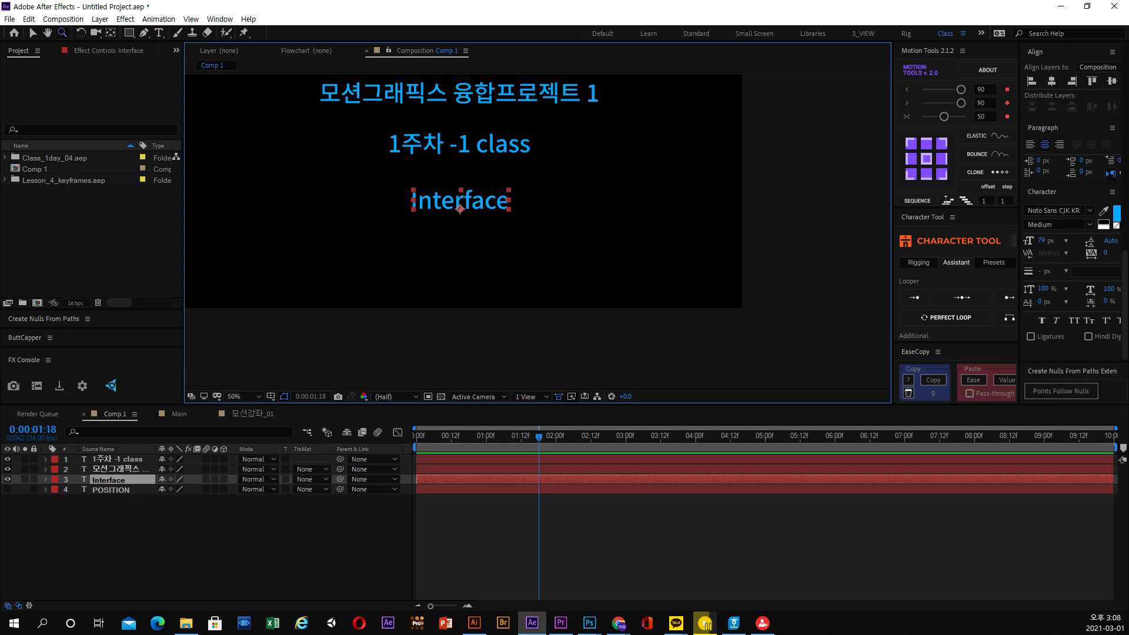
key(ctrl+2)
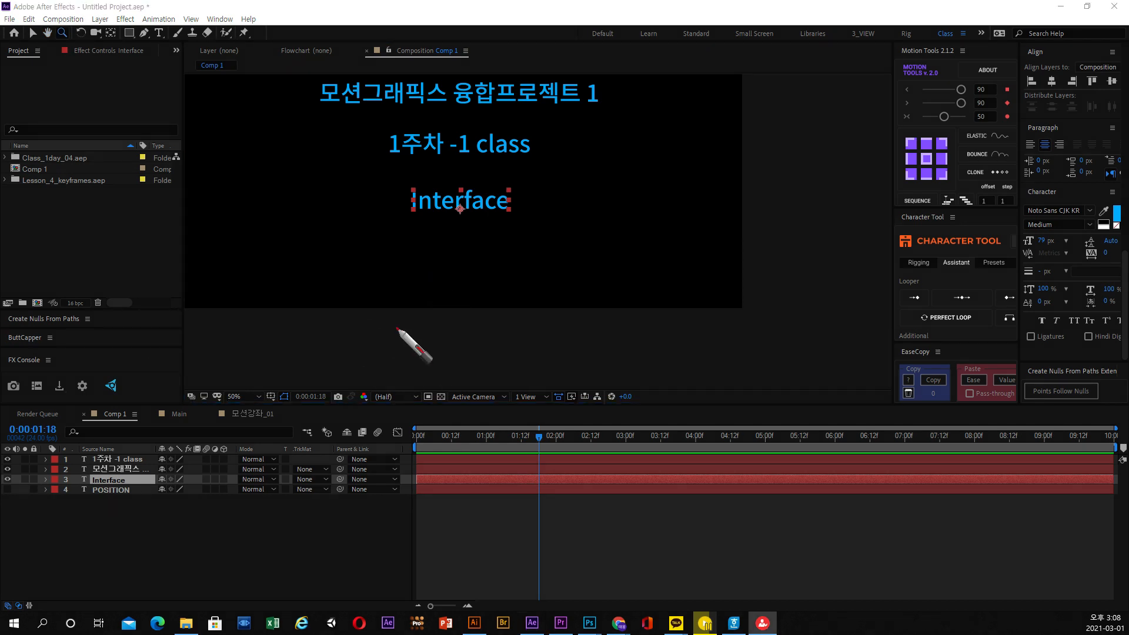
mouse_move(404, 275)
mouse_down()
mouse_move(419, 291)
mouse_move(489, 283)
mouse_move(470, 287)
mouse_up()
mouse_move(542, 245)
mouse_down()
mouse_move(533, 275)
mouse_move(628, 268)
mouse_up()
drag(667, 307, 533, 314)
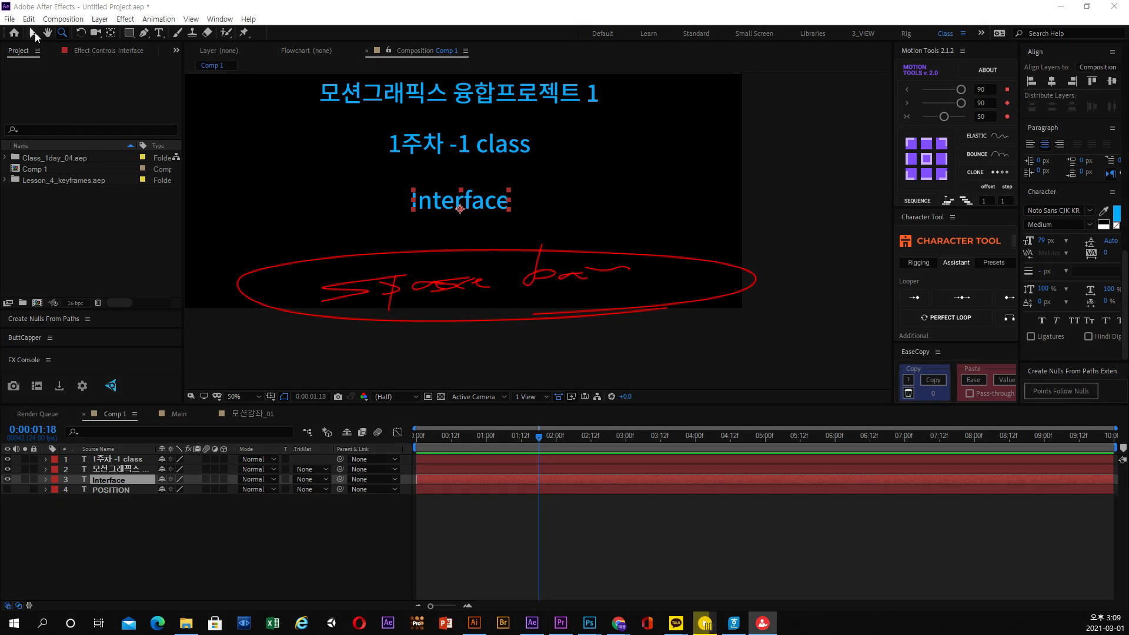
- Activate the Selection tool, and pan the view with the temporary Hand tool until the whole frame fits in the viewer
click(33, 33)
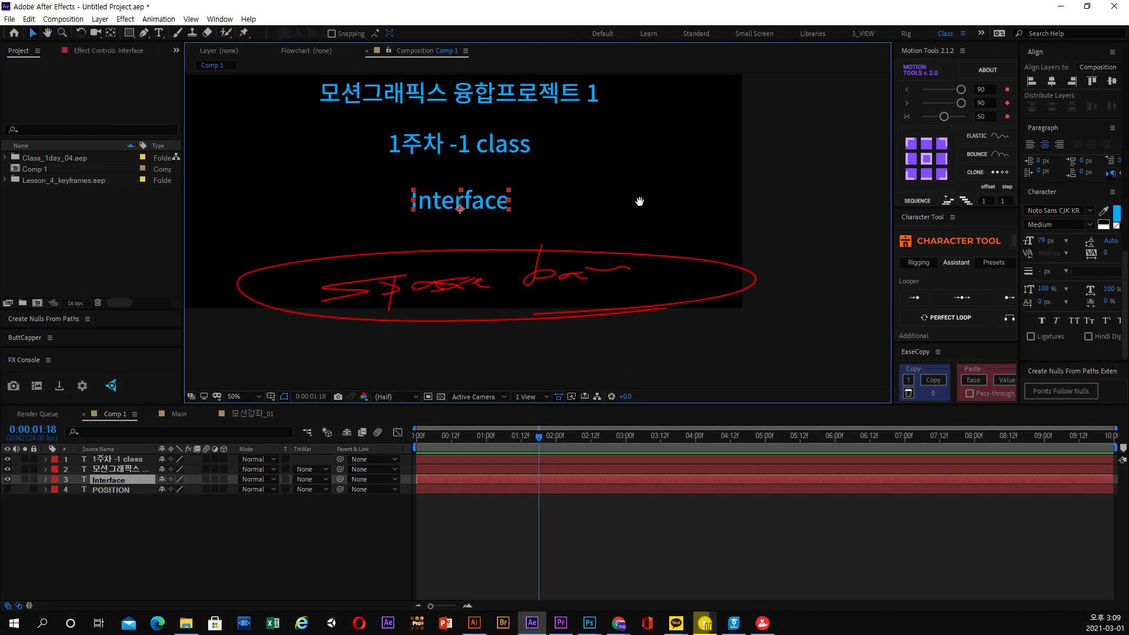
key(space)
mouse_move(641, 200)
mouse_down()
mouse_move(651, 247)
mouse_move(729, 241)
mouse_move(707, 284)
mouse_move(693, 229)
mouse_move(729, 224)
mouse_move(713, 277)
mouse_move(697, 244)
mouse_up()
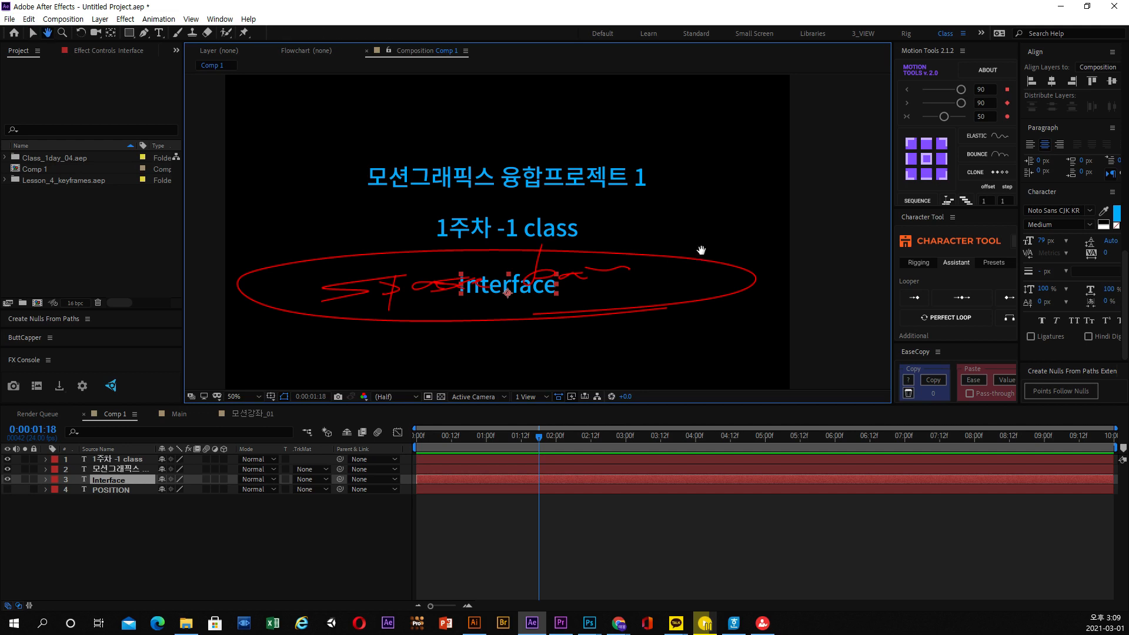
mouse_move(702, 240)
mouse_down()
mouse_move(700, 187)
mouse_move(705, 228)
mouse_up()
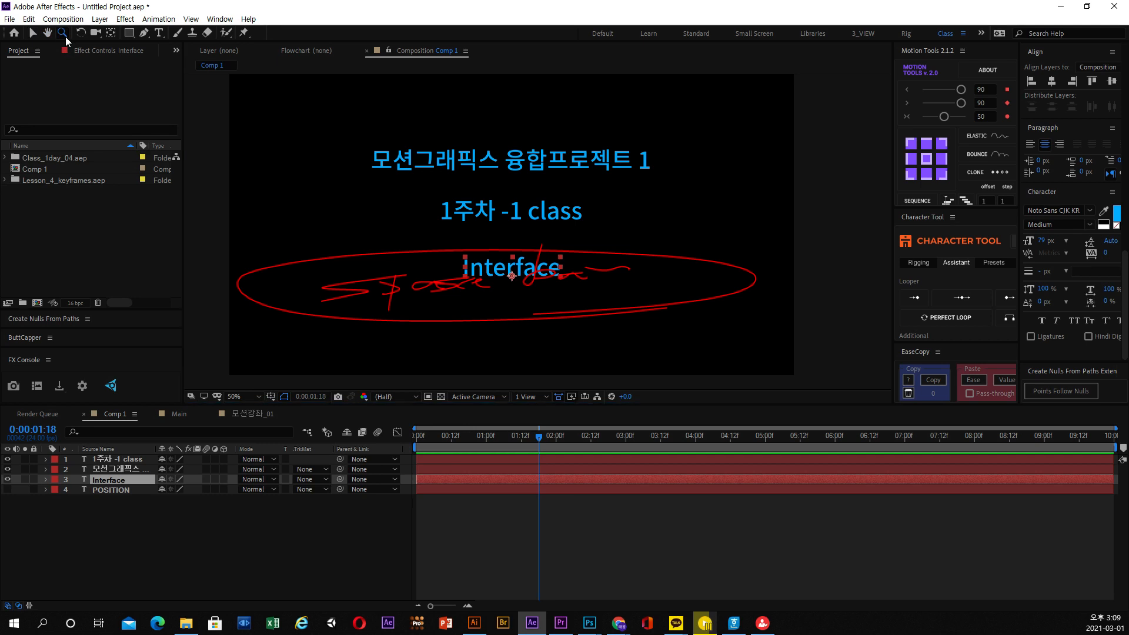
- Try rotating the Interface text about its anchor point with the Rotation tool, and undo the rotation
click(80, 33)
drag(500, 279, 513, 270)
key(ctrl+z)
- Try moving the Interface text's anchor point to its upper-left corner and rotating the text about it, and undo the changes
click(96, 36)
click(110, 33)
drag(512, 275, 465, 254)
click(81, 33)
drag(499, 257, 514, 277)
key(ctrl+z)
- Go through the Pan Behind, Selection, Hand, Zoom, Rotation and Camera tools in turn, ending on Pan Behind
click(113, 33)
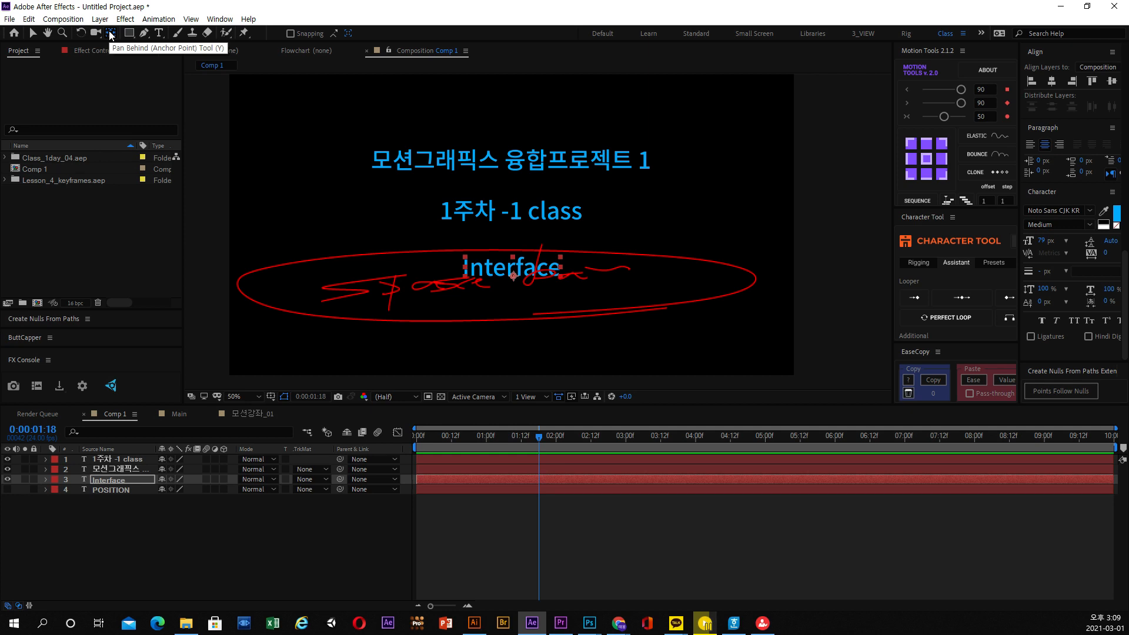
click(520, 259)
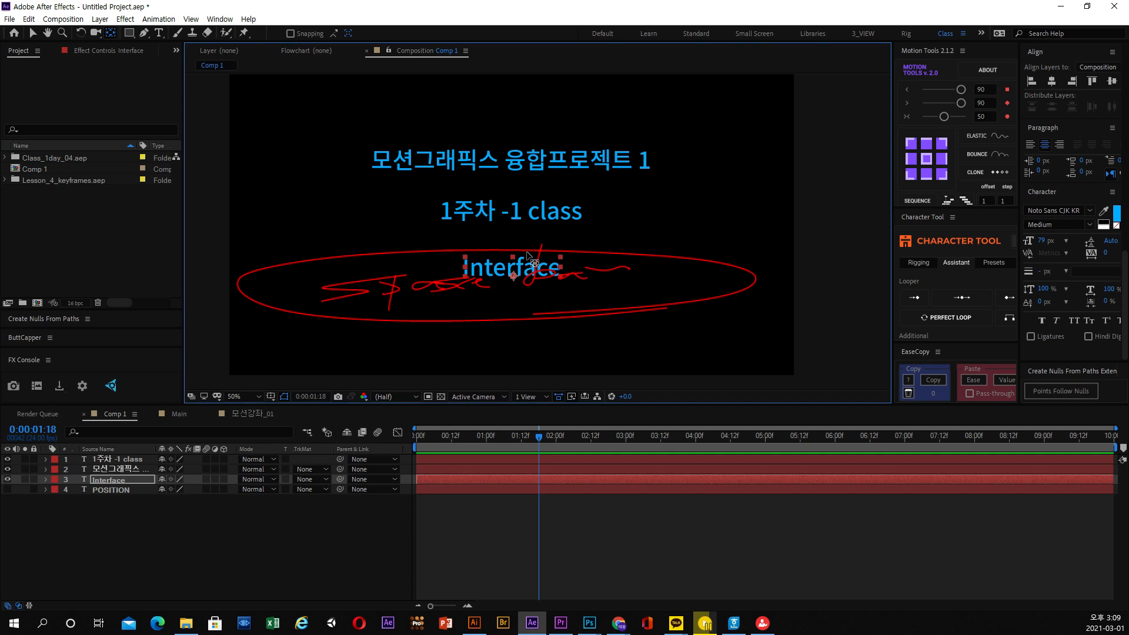
click(34, 34)
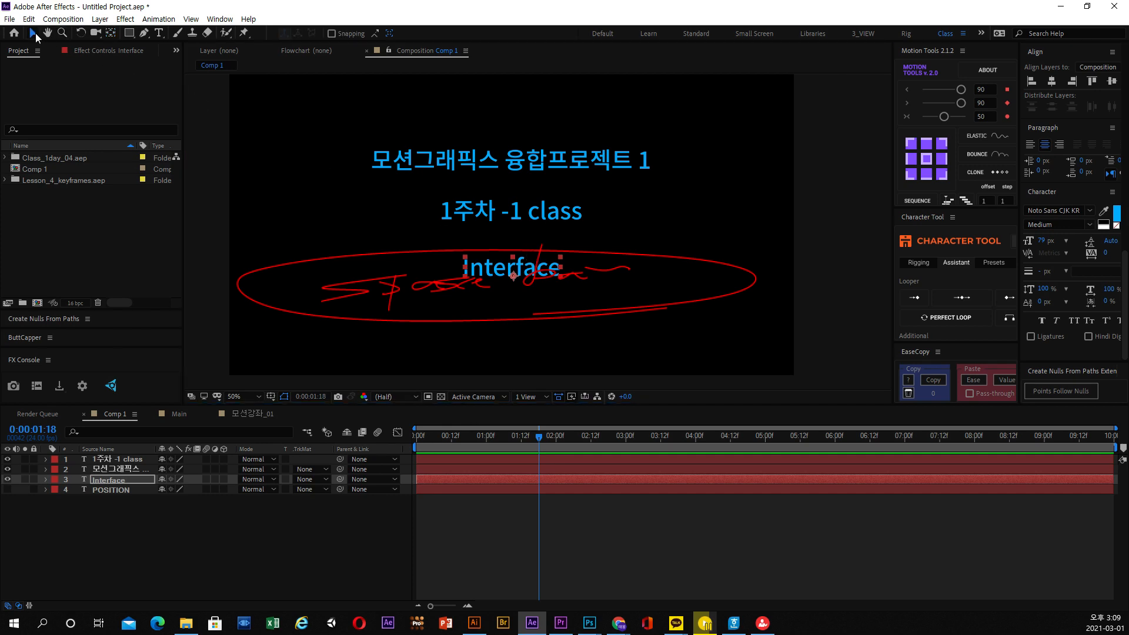
click(47, 35)
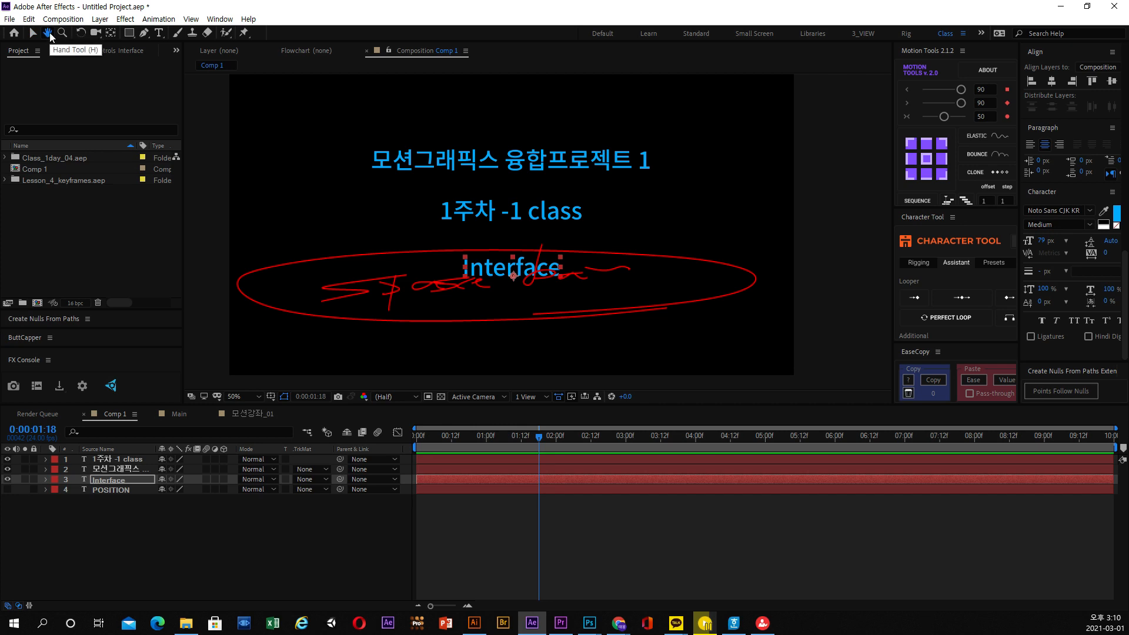
click(62, 33)
click(80, 34)
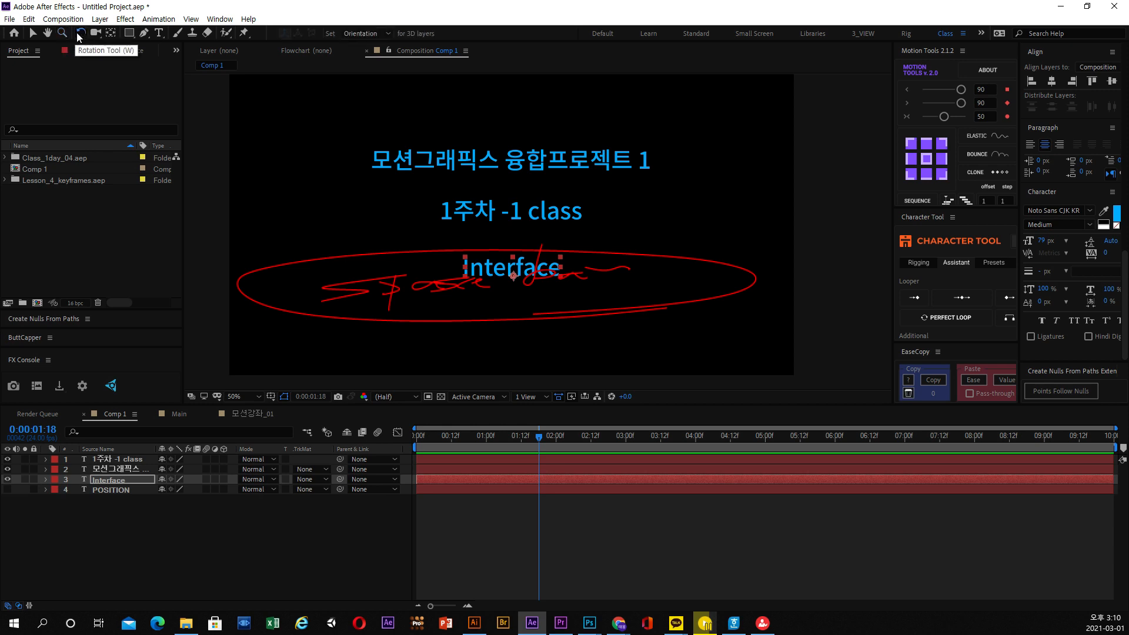
click(94, 34)
click(111, 34)
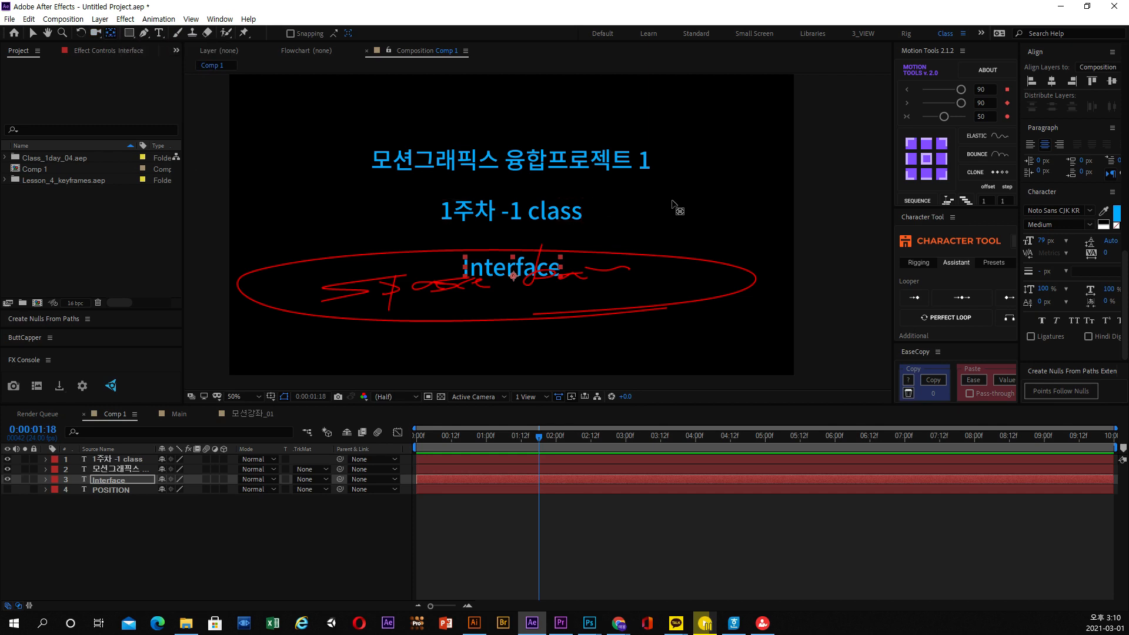
- Return to the Selection tool, and shift the composition view slightly with the temporary Hand tool
key(v)
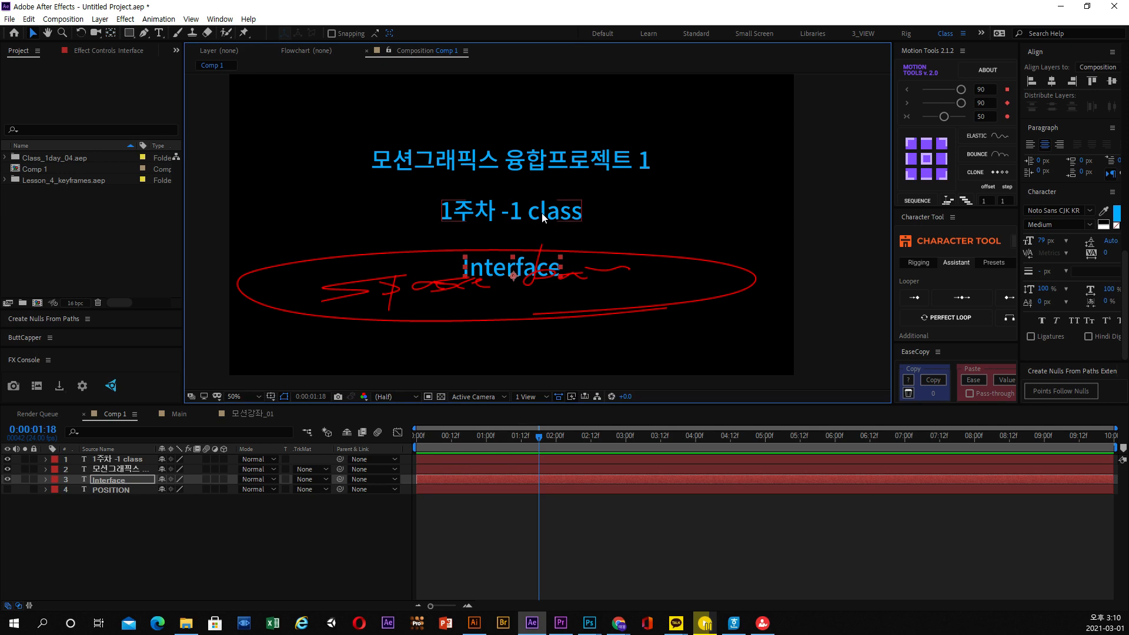
key(space)
mouse_move(557, 200)
mouse_down()
mouse_move(583, 209)
mouse_move(567, 198)
mouse_up()
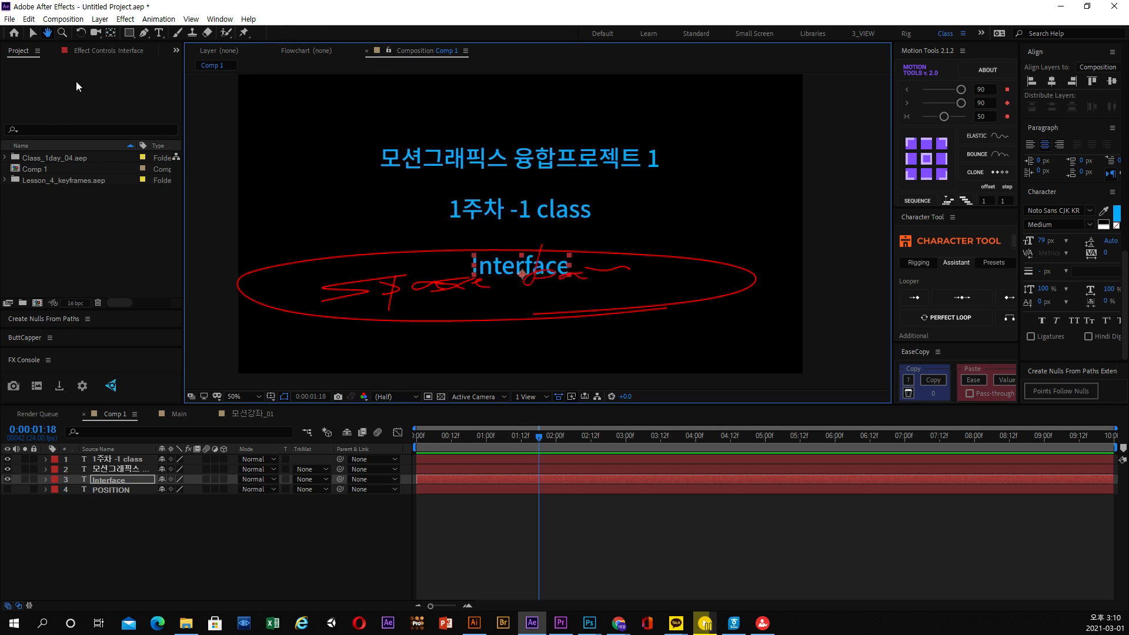
- Select the "1주차 -1 class" text, and zoom the viewer in to 100% and back out to 50% with the Zoom tool
click(63, 33)
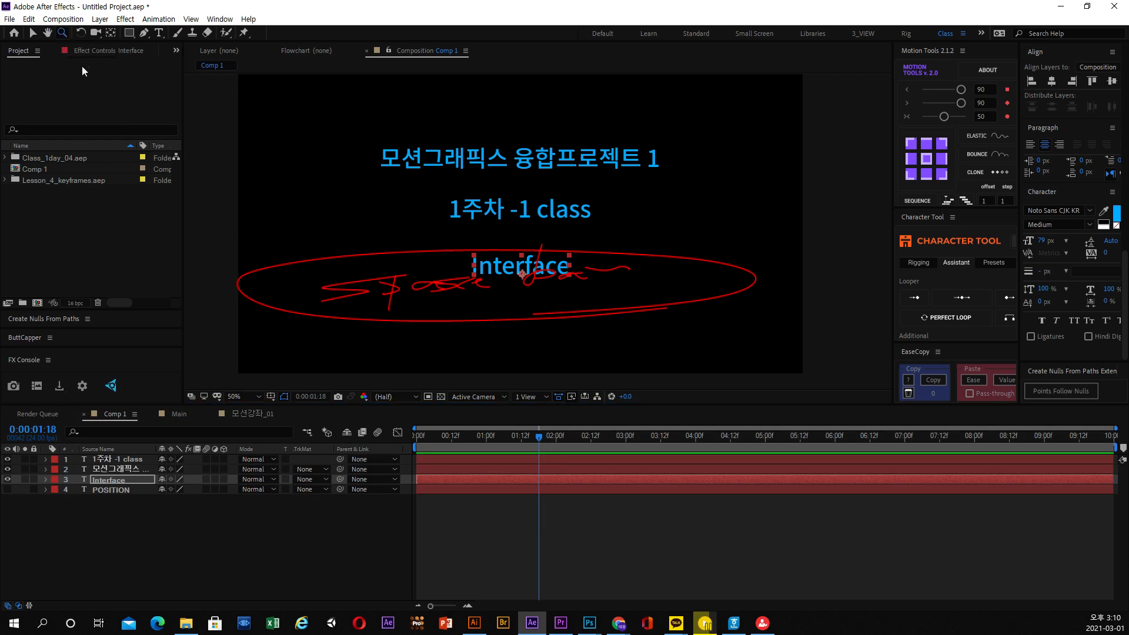
click(531, 216)
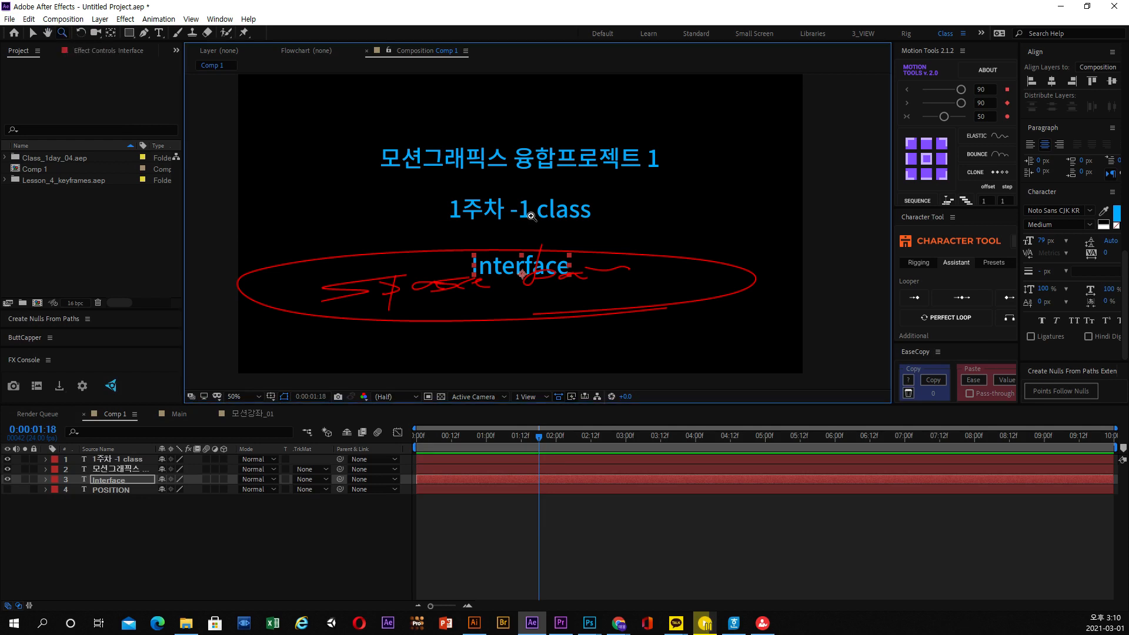
key(v)
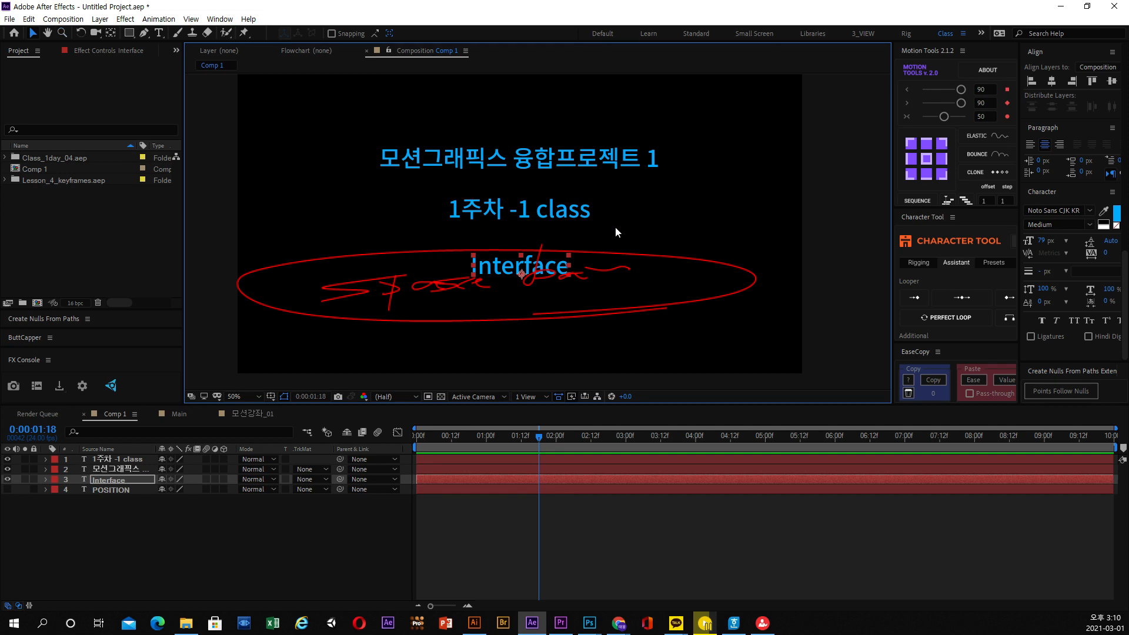
click(547, 213)
key(z)
click(557, 219)
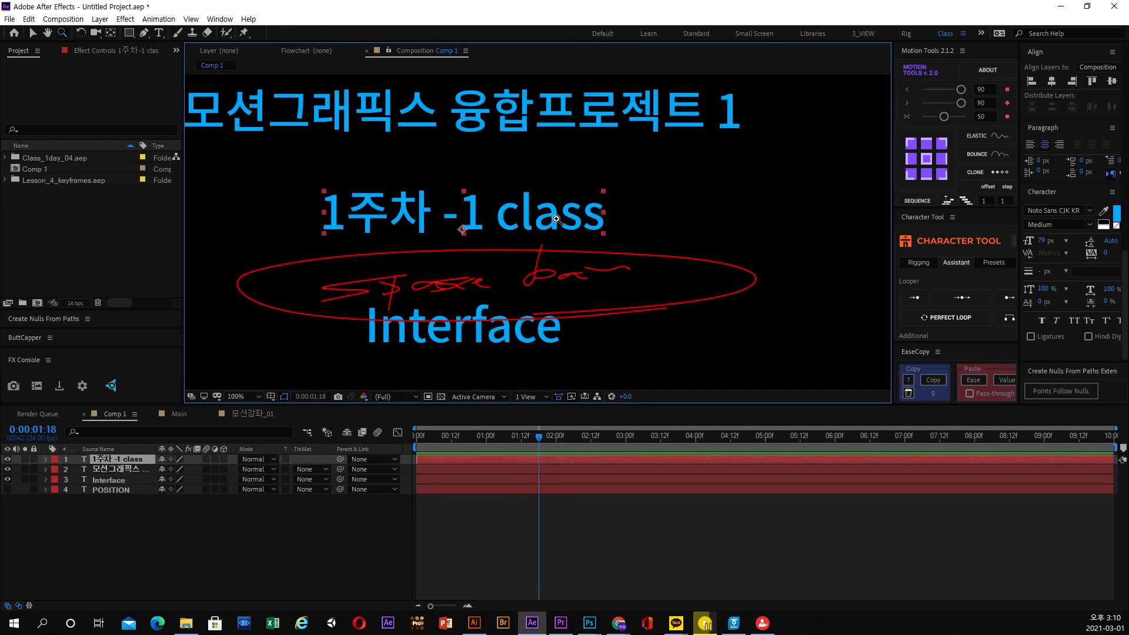
alt+click(556, 219)
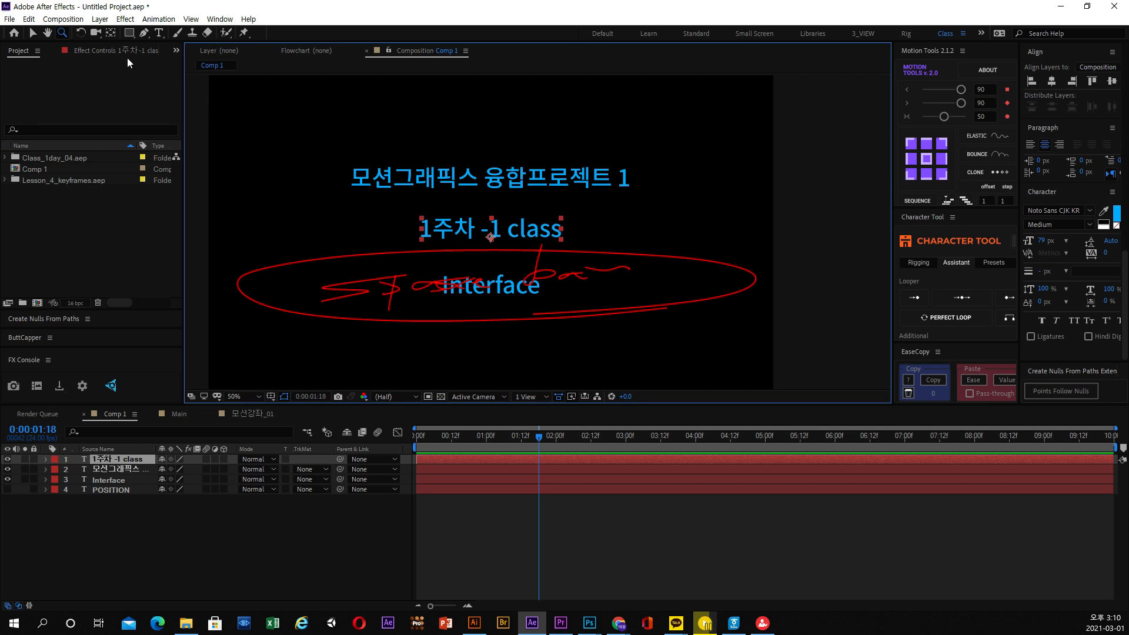
- Move the "1주차 -1 class" text slightly to the right with the Selection tool, and activate the Rotation tool
click(83, 34)
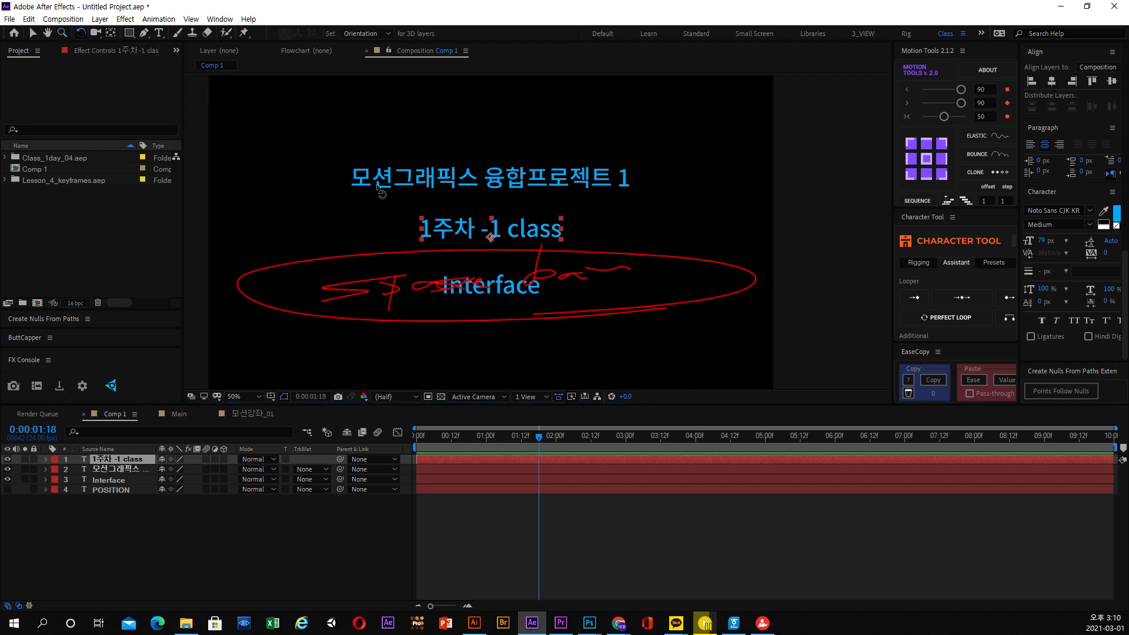
click(34, 33)
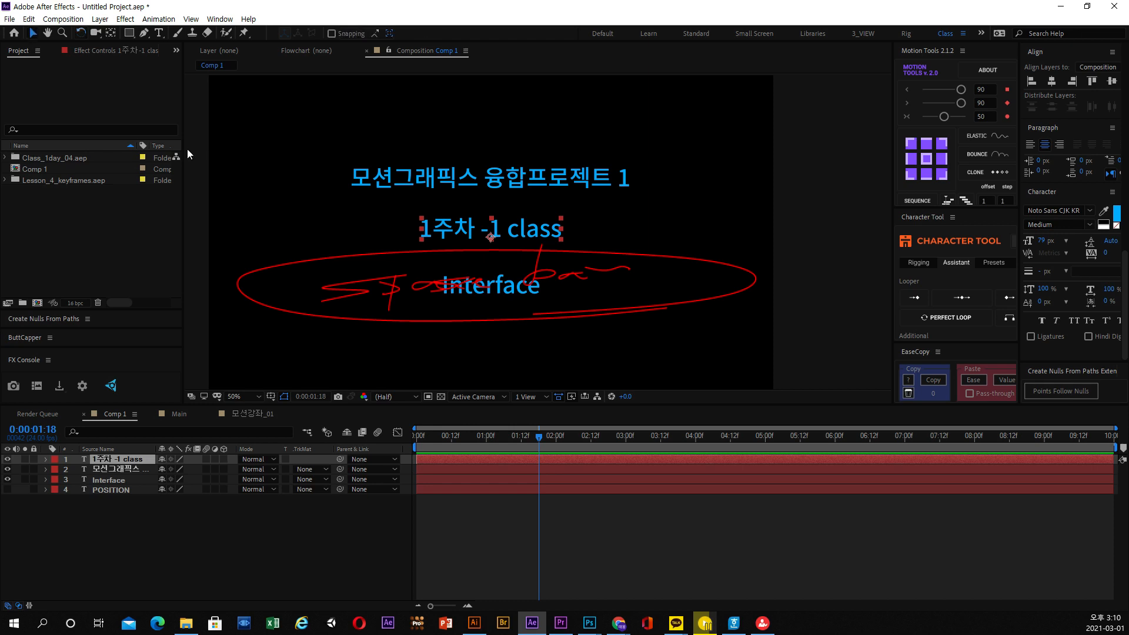
mouse_move(536, 229)
mouse_down()
mouse_move(526, 250)
mouse_move(547, 235)
mouse_move(521, 244)
mouse_move(542, 235)
mouse_up()
key(w)
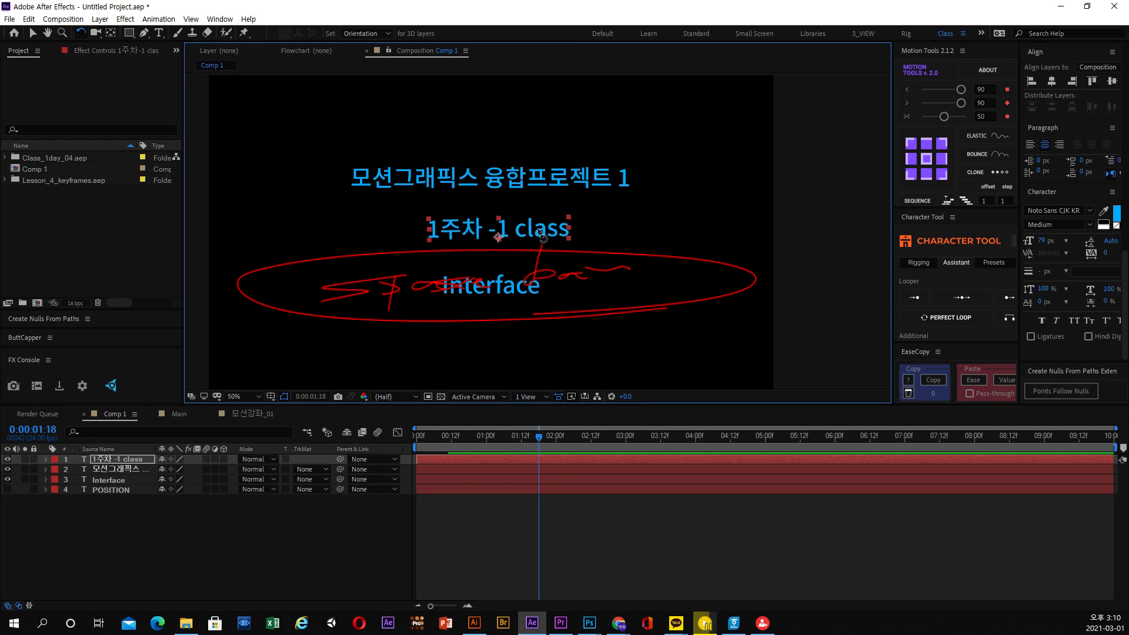
- Move the anchor point of the "1주차 -1 class" text to its top edge, and rotate the text slightly counterclockwise
click(110, 33)
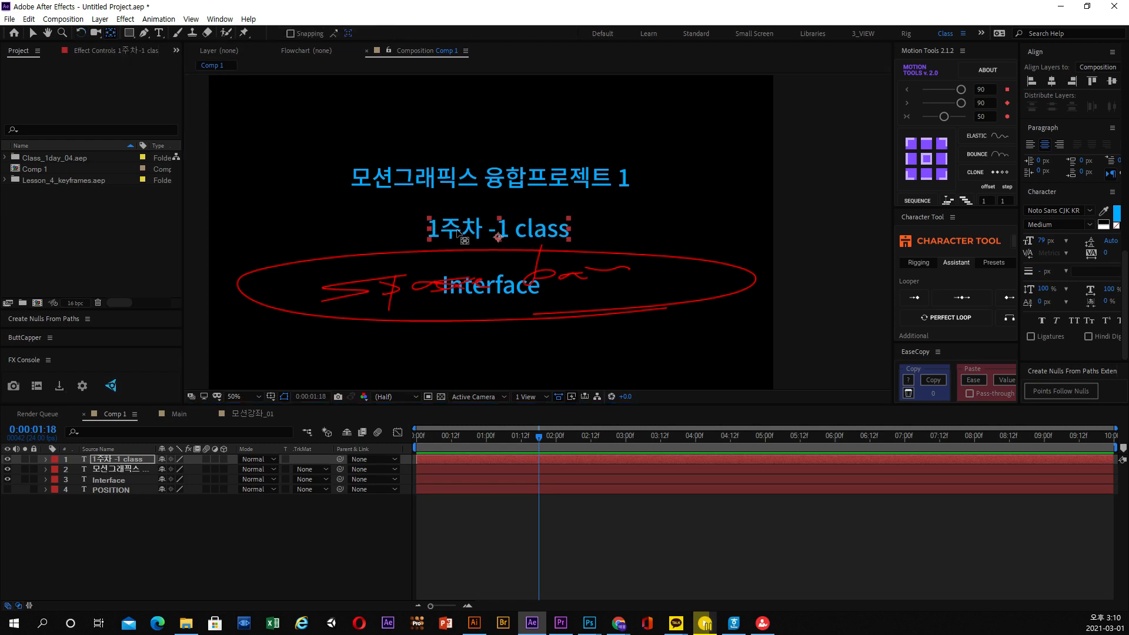
click(497, 238)
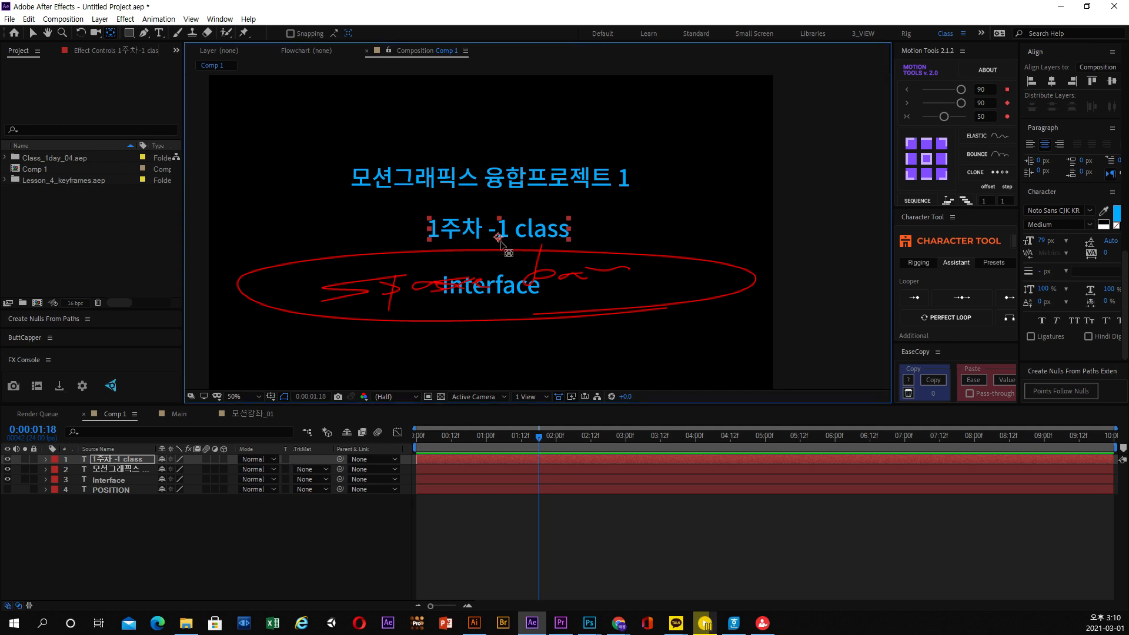
drag(500, 221, 521, 235)
key(w)
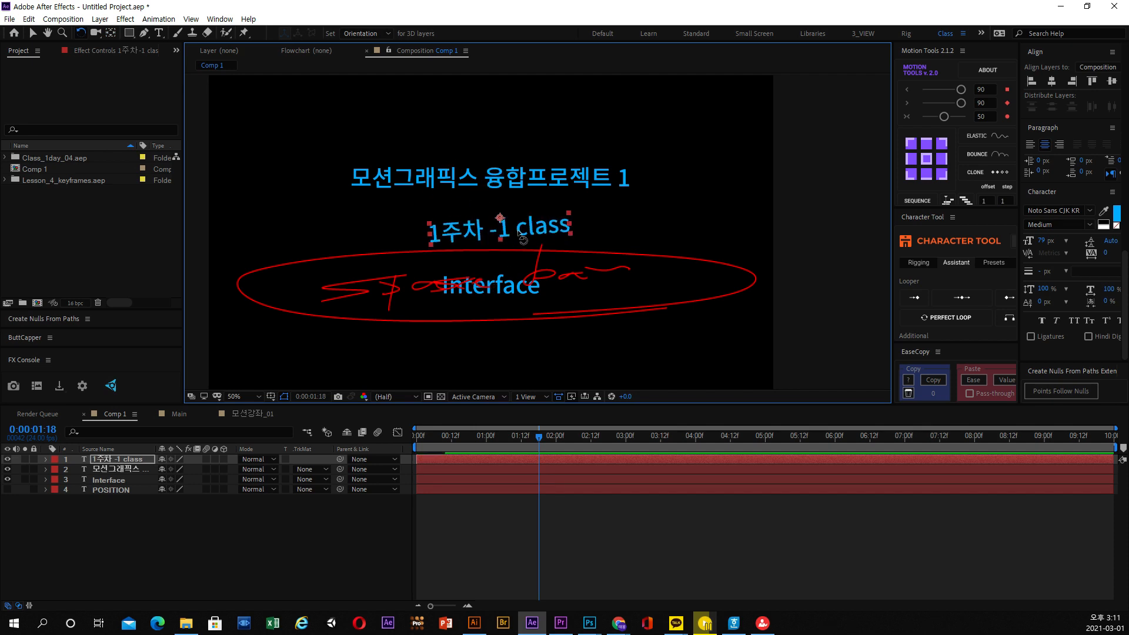
- Move the "모션그래픽스 융합프로젝트 1" title slightly down and to the right, and reselect the "1주차 -1 class" text
key(v)
drag(514, 188, 525, 196)
click(527, 236)
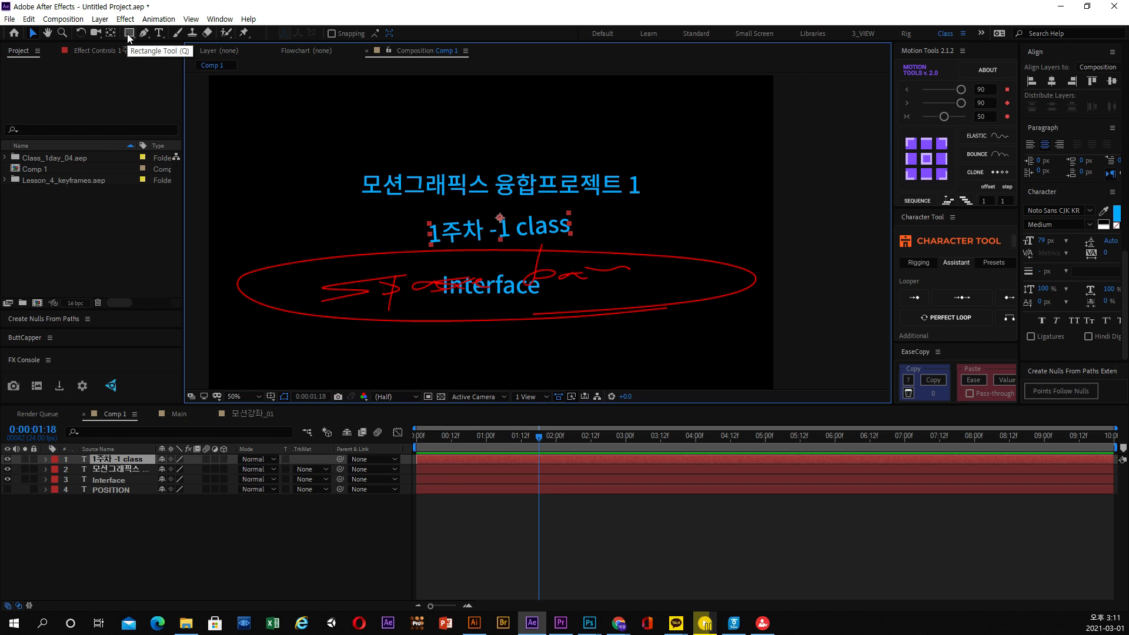
- Start importing a file into the project, and browse on Project (E:) to 2021년 백석대학교, 모션그래픽스융합1, 1day
right_click(103, 222)
mouse_move(151, 282)
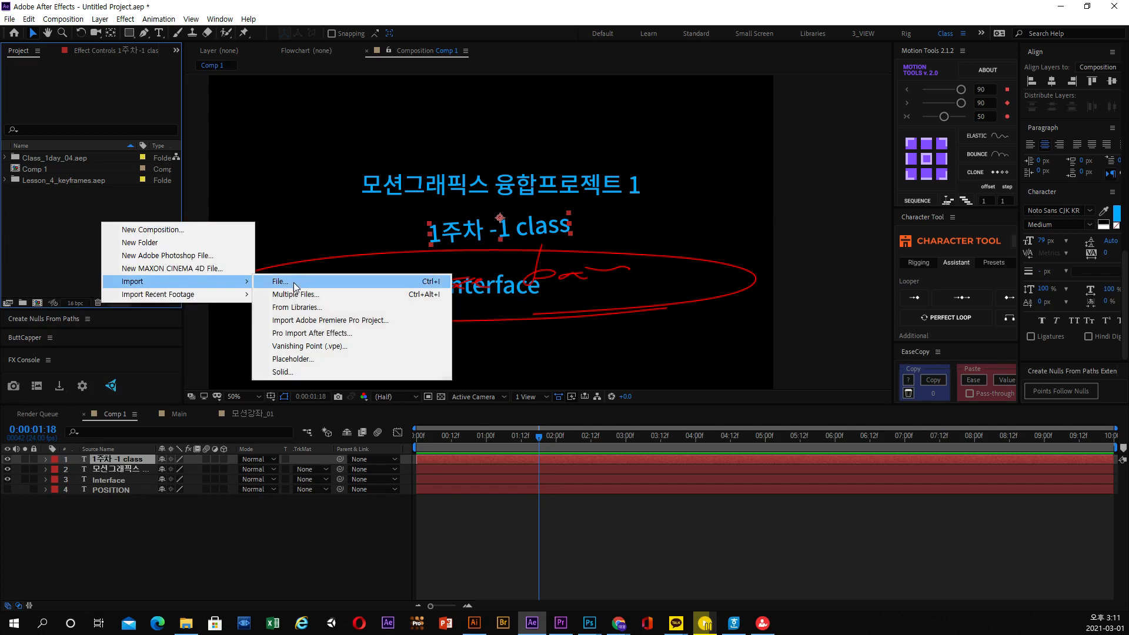
click(317, 283)
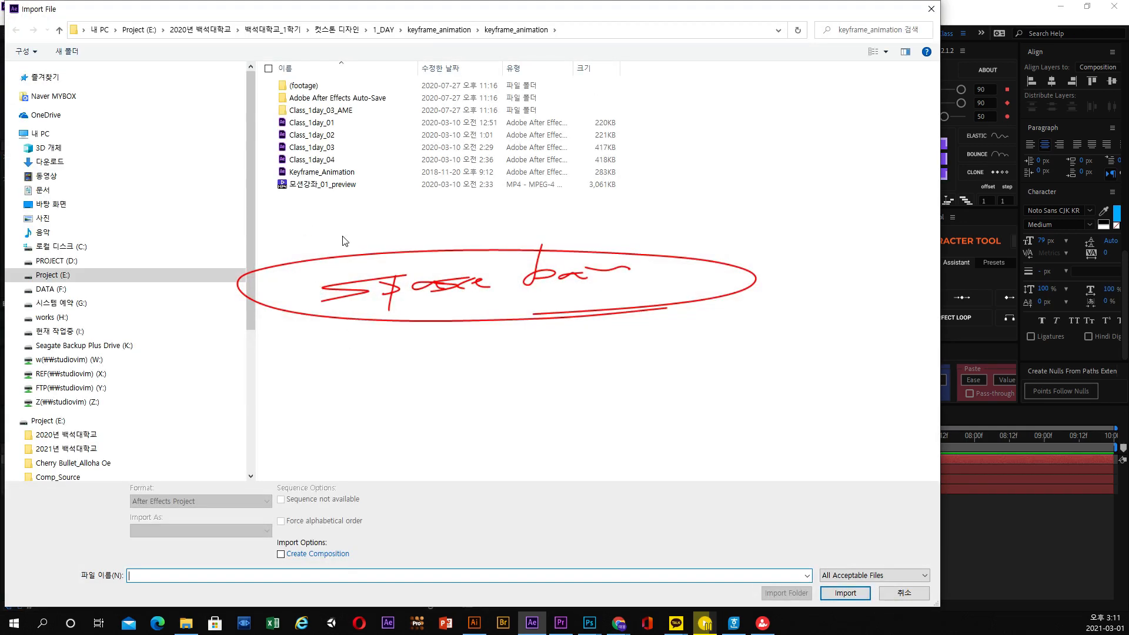
click(220, 32)
double_click(306, 99)
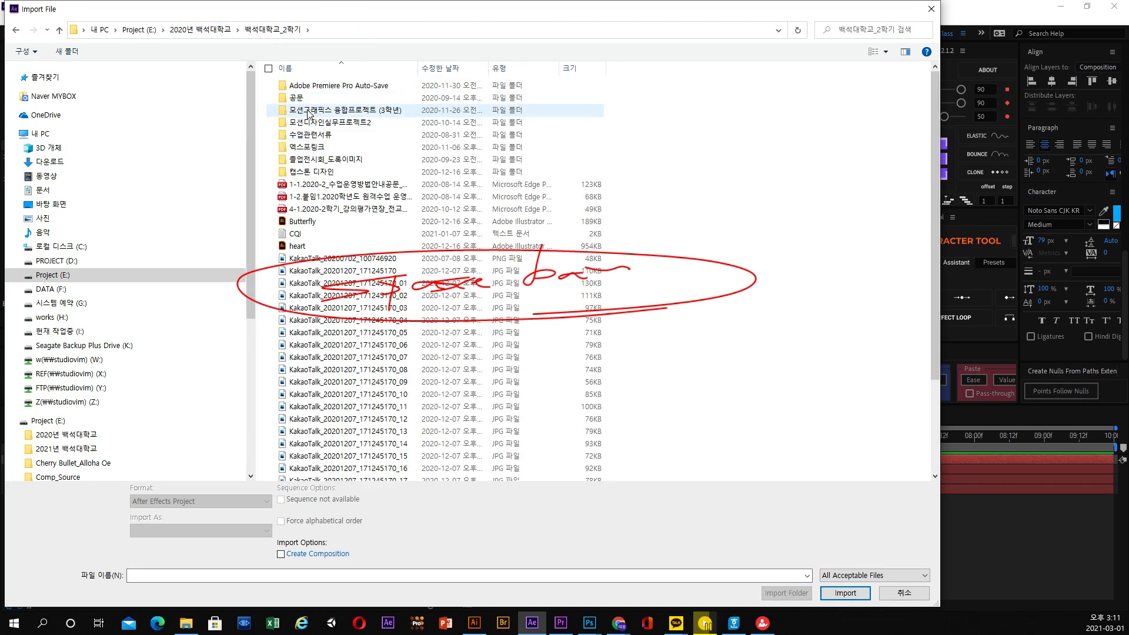
double_click(320, 176)
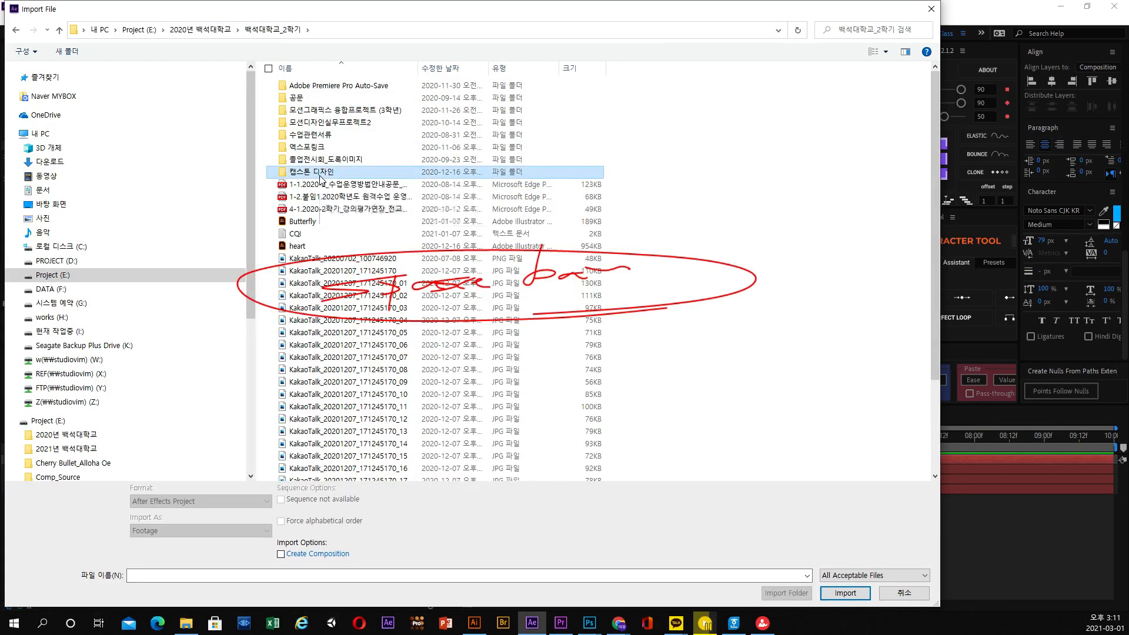
click(288, 29)
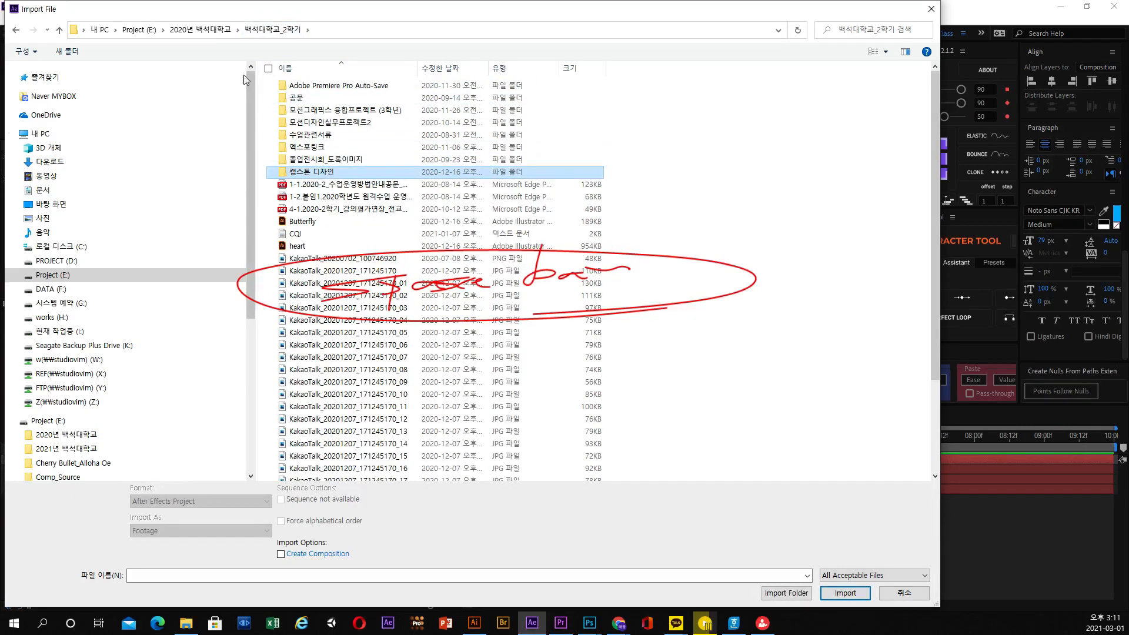
click(139, 29)
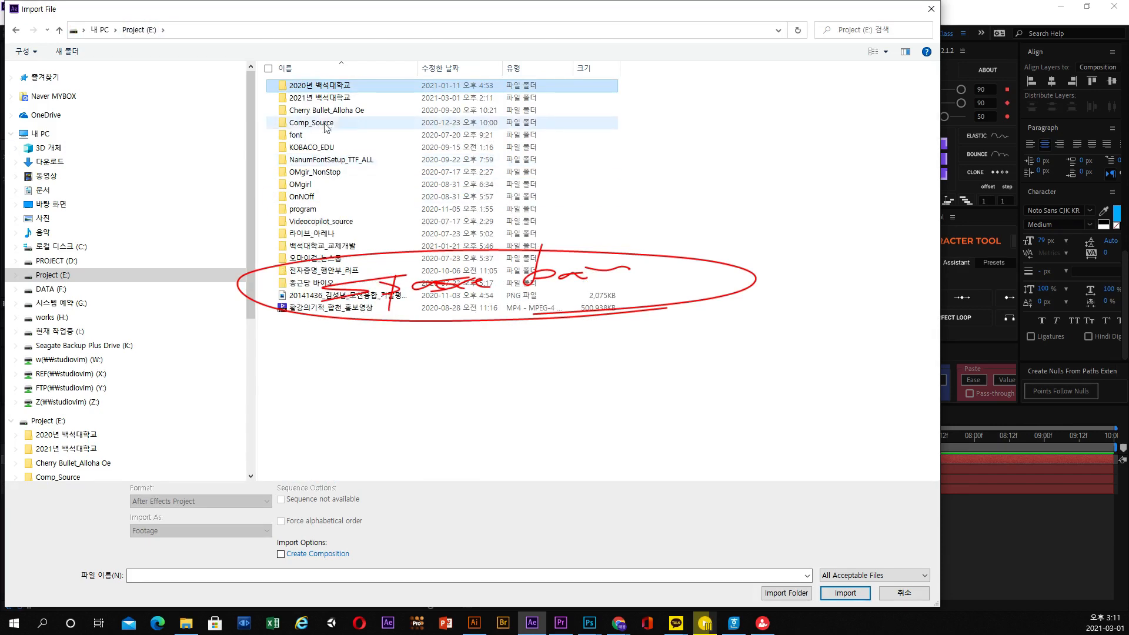
double_click(318, 98)
double_click(340, 123)
double_click(296, 85)
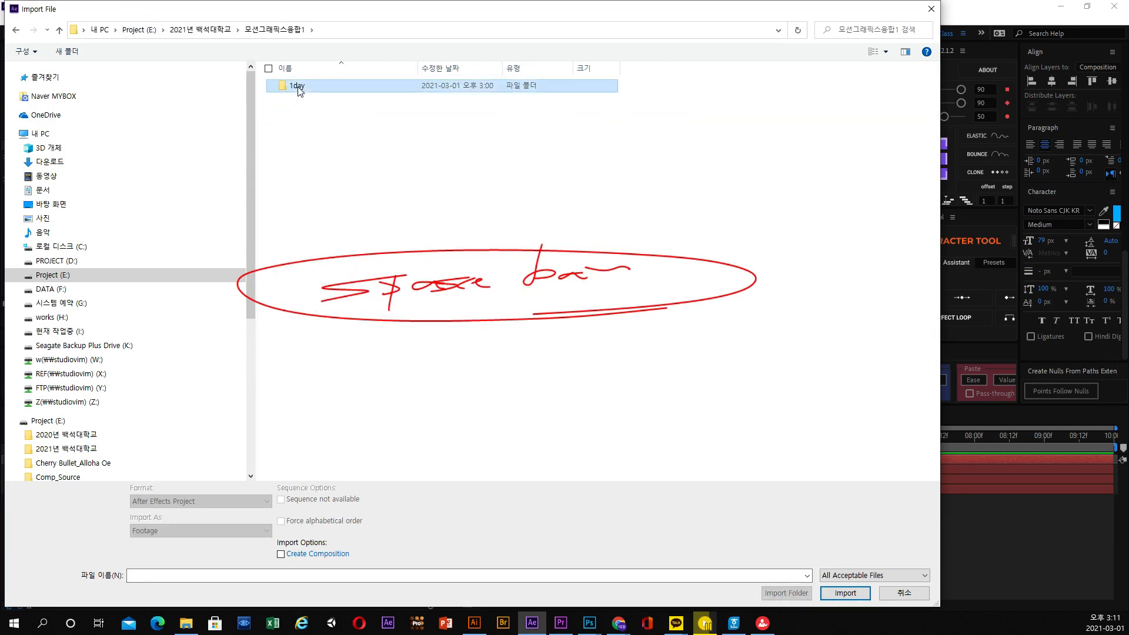
- Show the folder's files as large icons, and import the 1-86 PNG image as footage
click(296, 162)
right_click(448, 224)
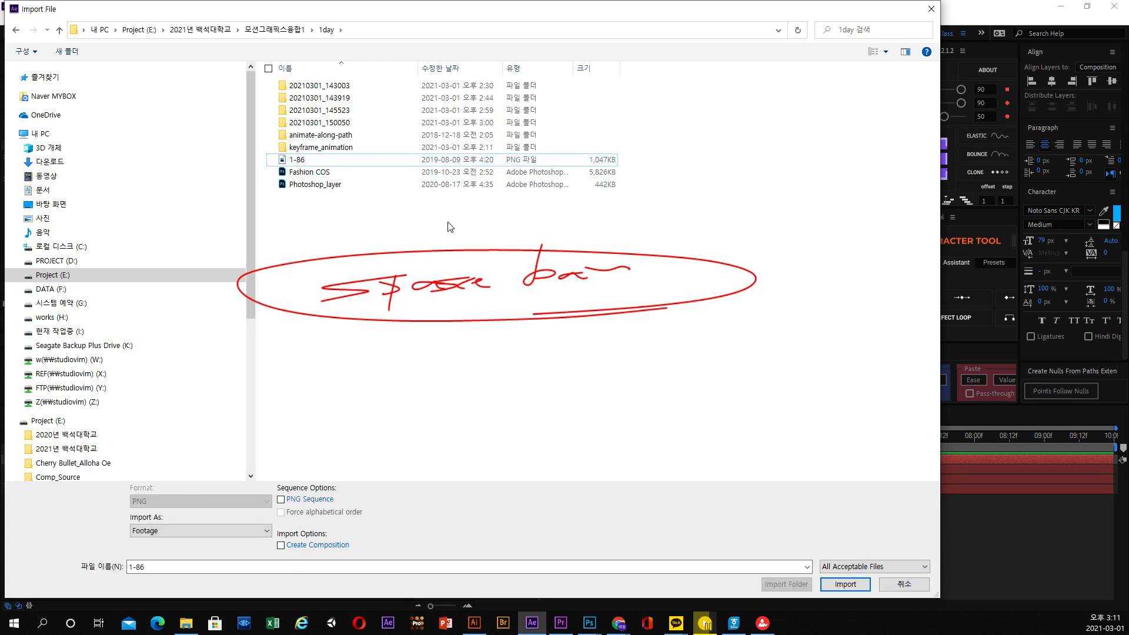
mouse_move(434, 257)
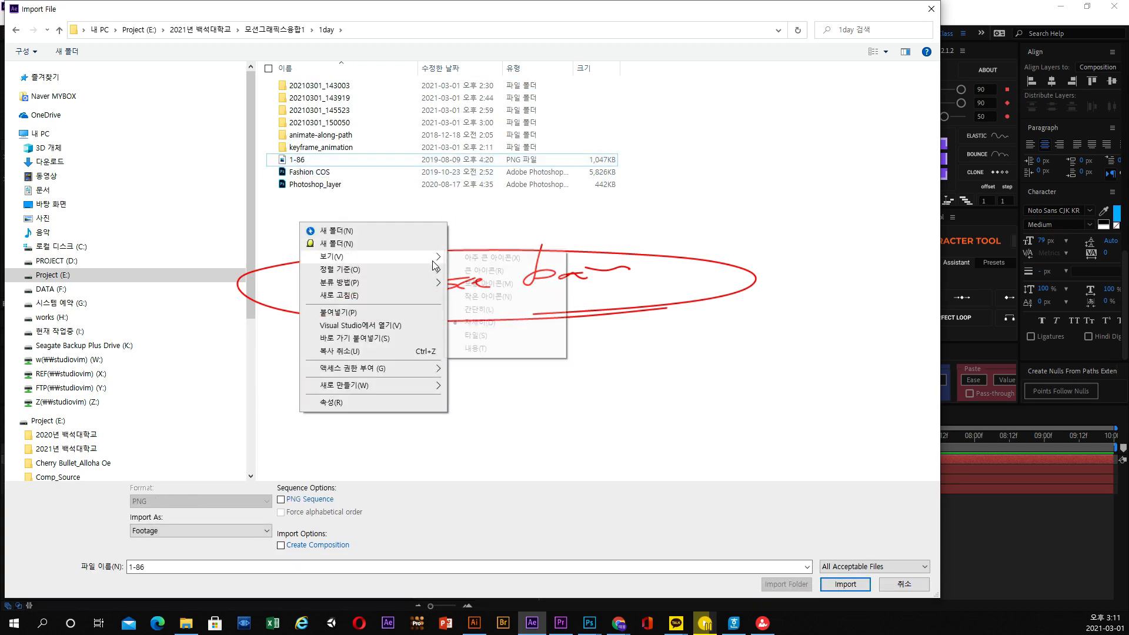
click(487, 271)
click(700, 118)
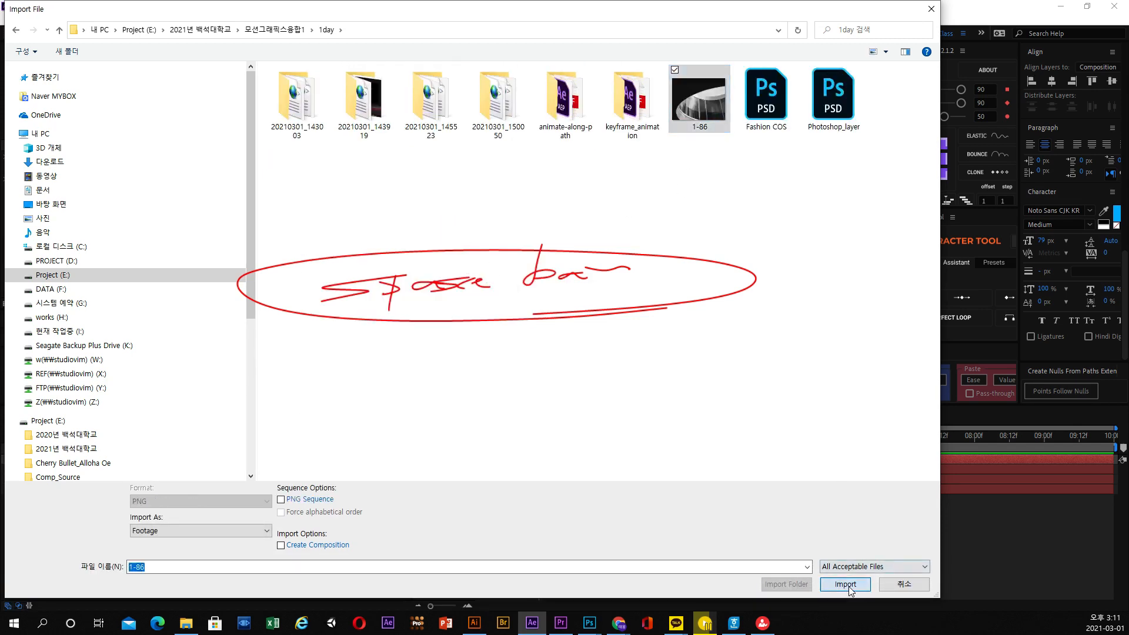
click(845, 585)
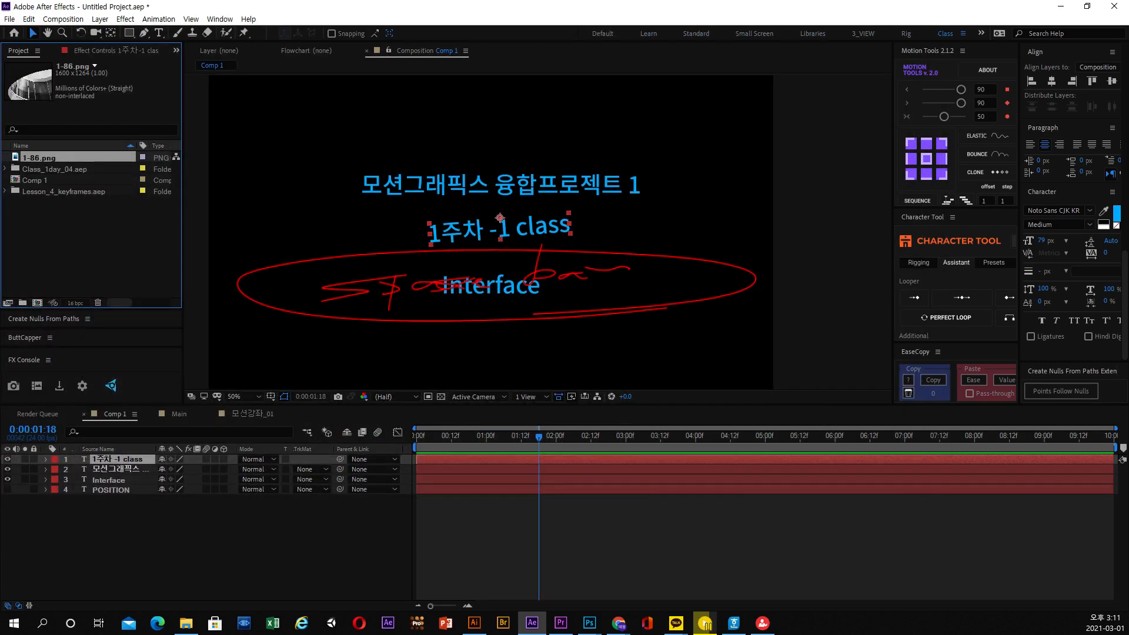
- Create a new composition from 1-86.png, and enlarge the composition viewer by reducing the timeline's height
click(43, 157)
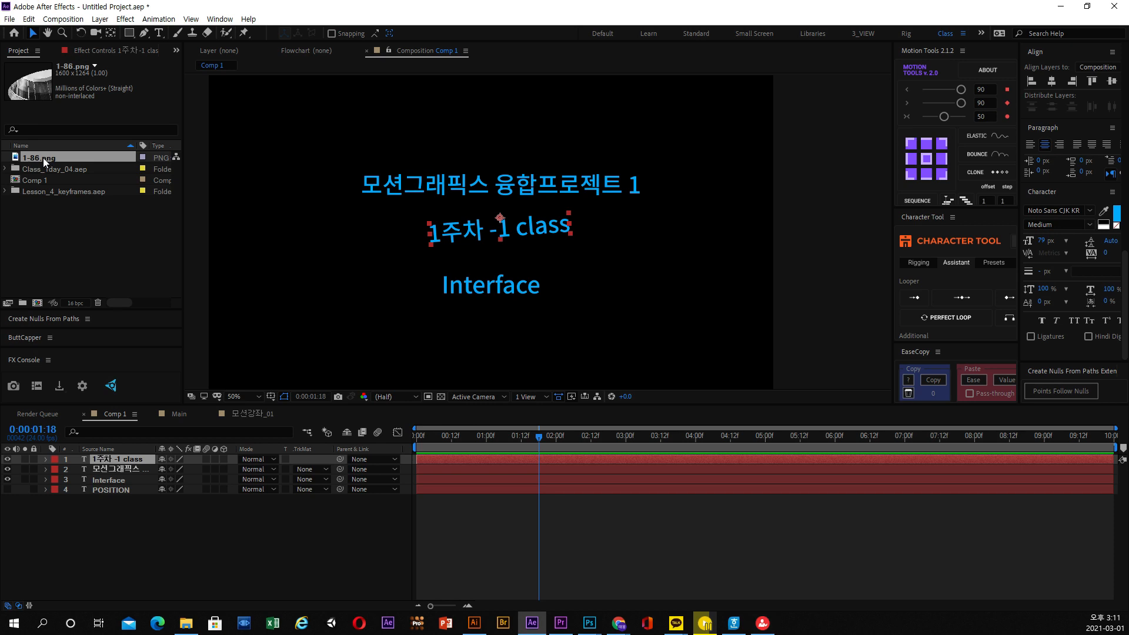
drag(43, 157, 37, 303)
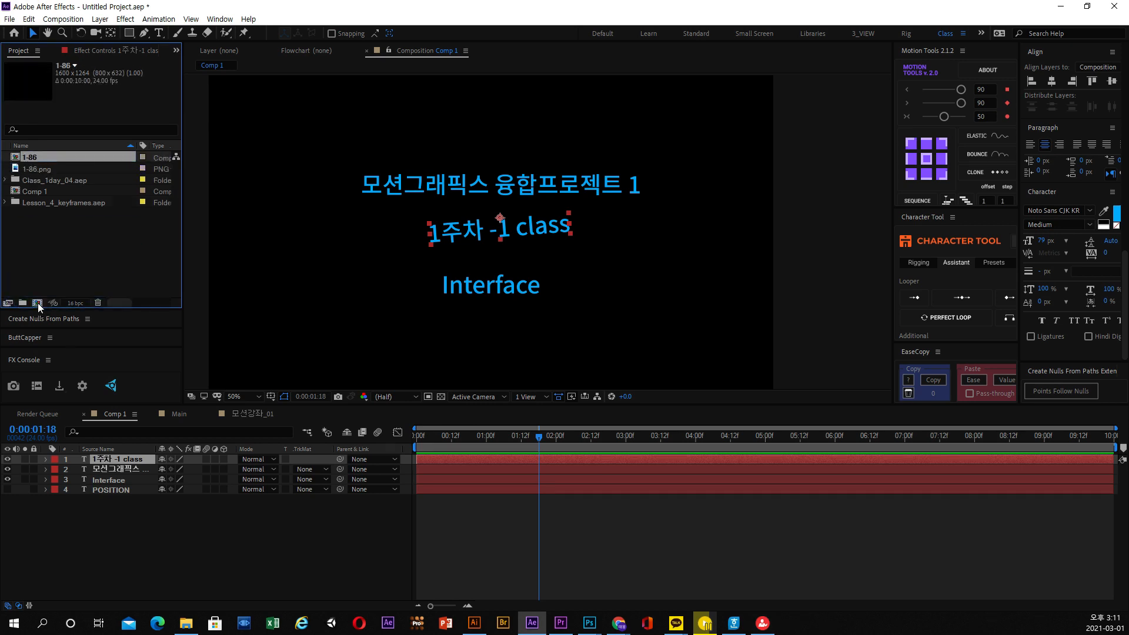
scroll(522, 309, down, 2)
scroll(522, 309, up, 2)
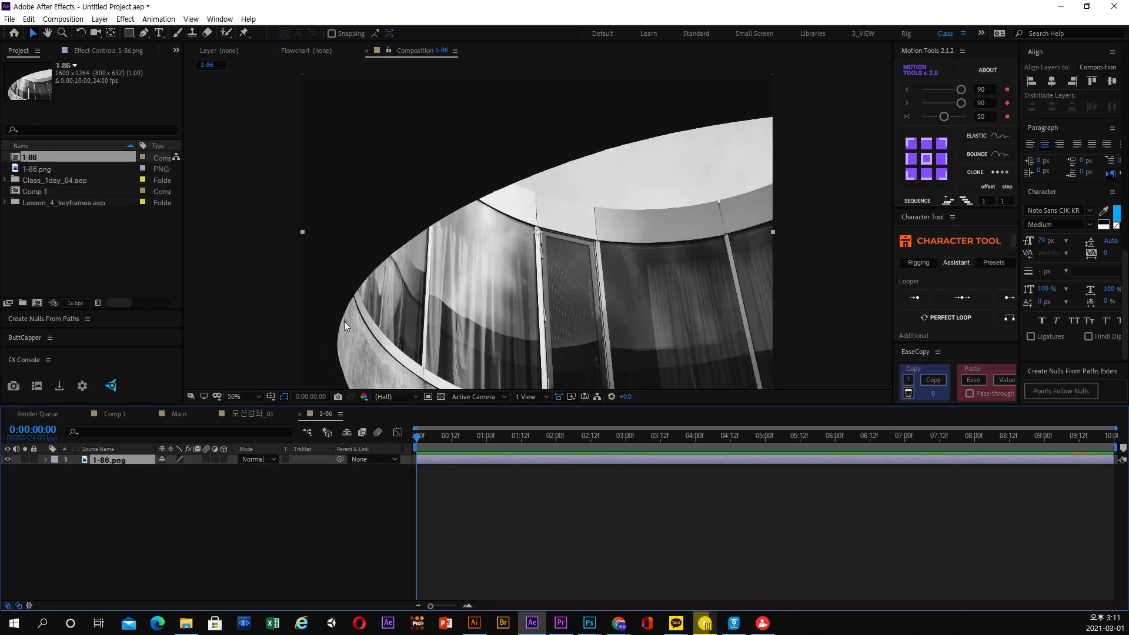
drag(360, 406, 360, 465)
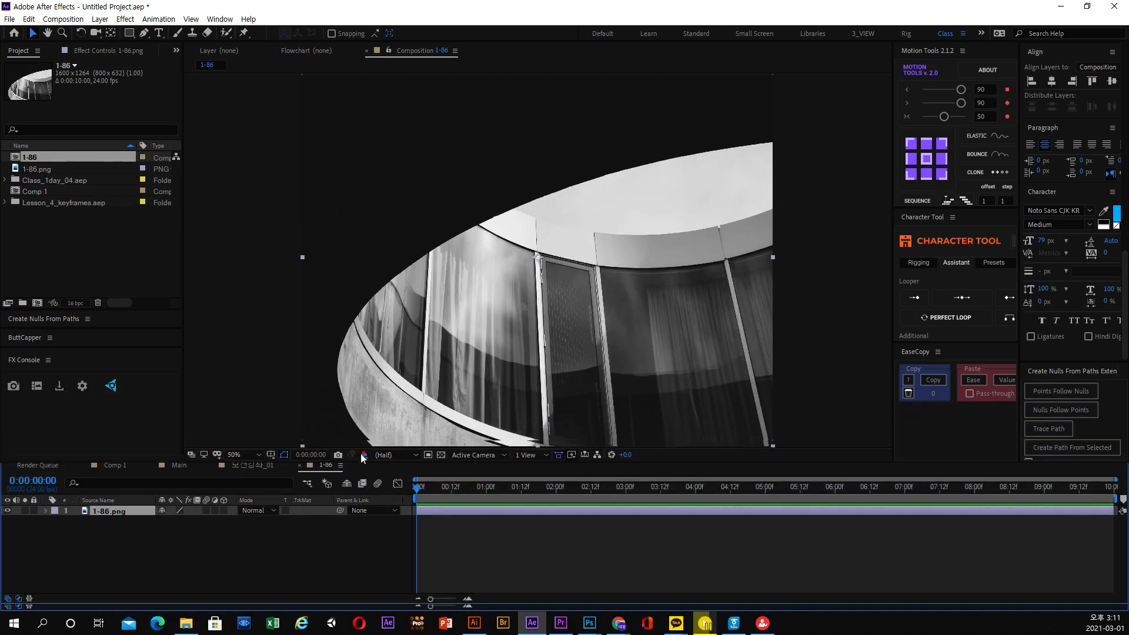
- Draw four tall overlapping rectangular masks on the 1-86.png layer, stepping across the image from one side to the other
click(130, 33)
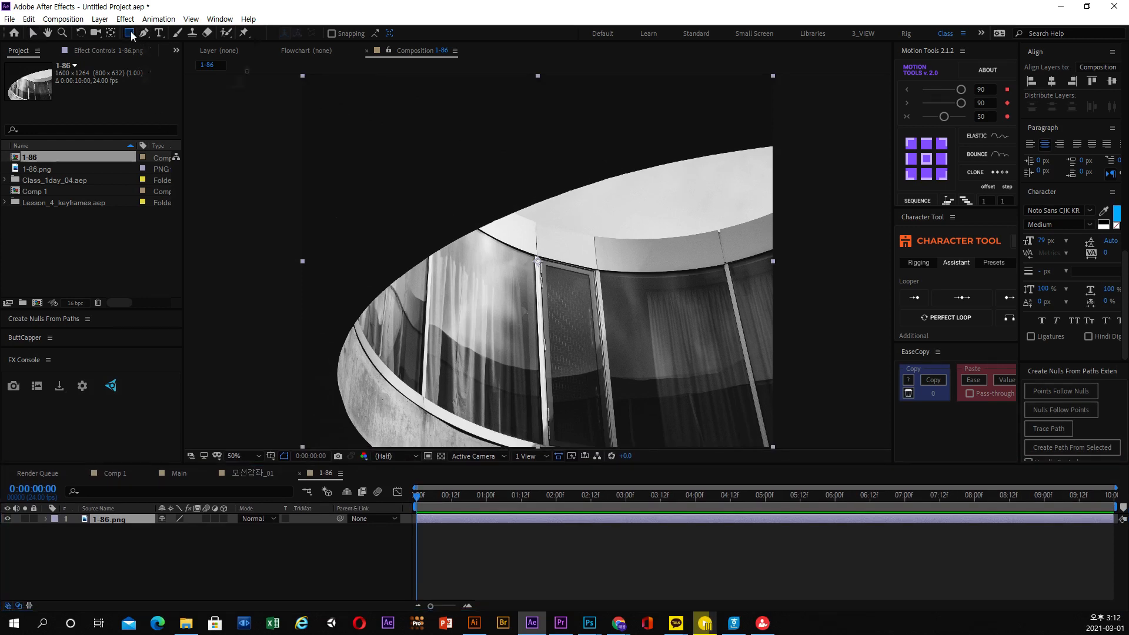
drag(377, 155, 495, 399)
drag(465, 107, 572, 340)
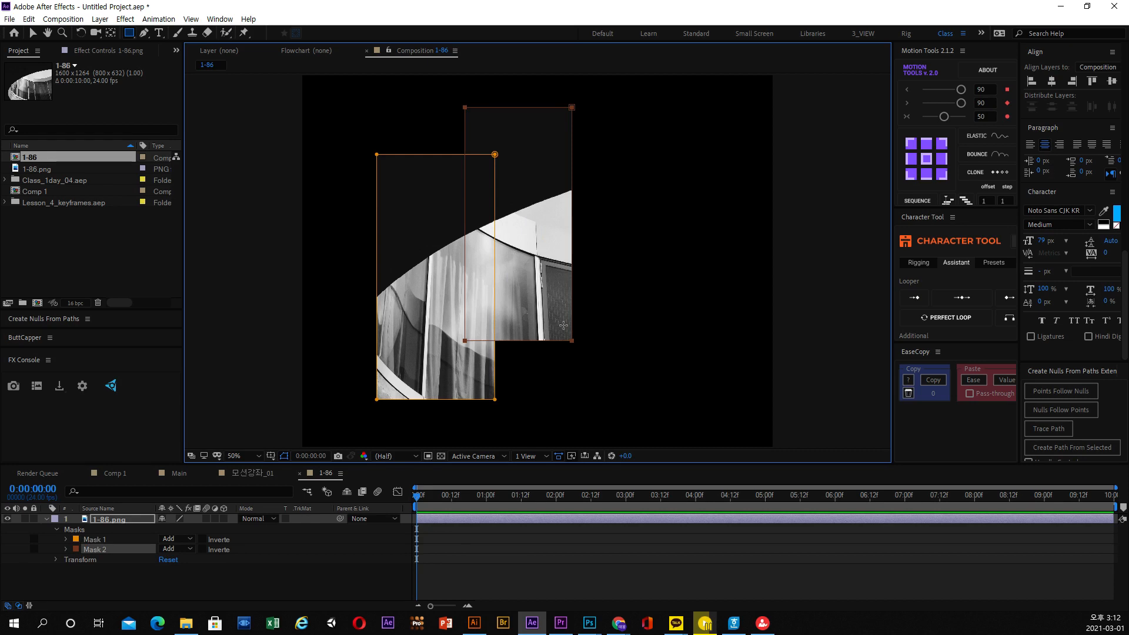
drag(549, 272, 665, 496)
drag(639, 145, 757, 405)
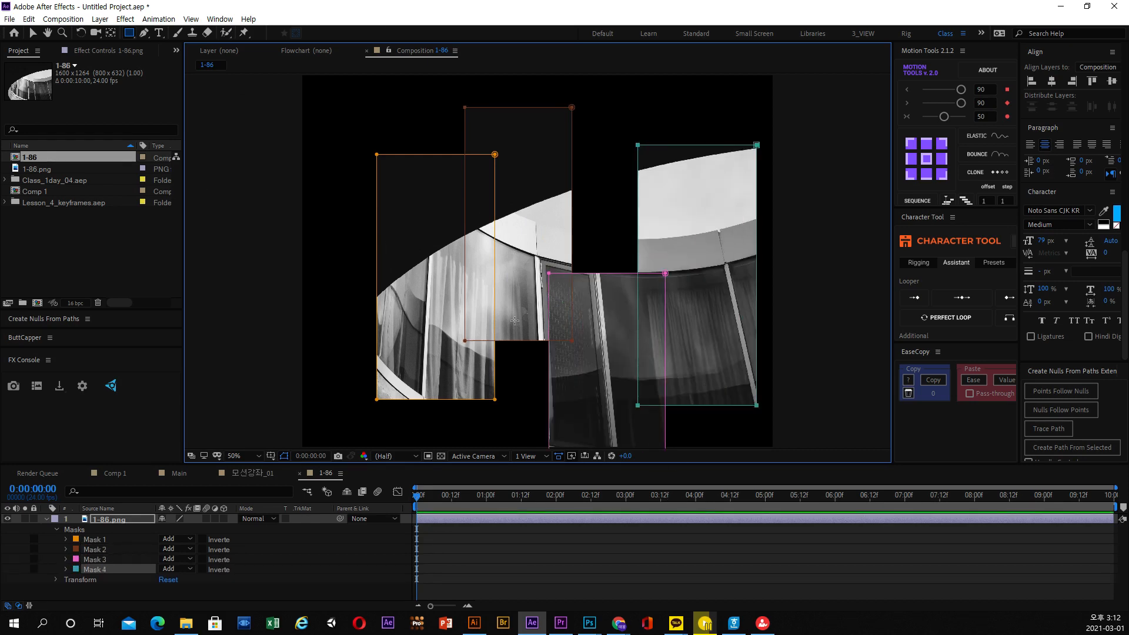
key(v)
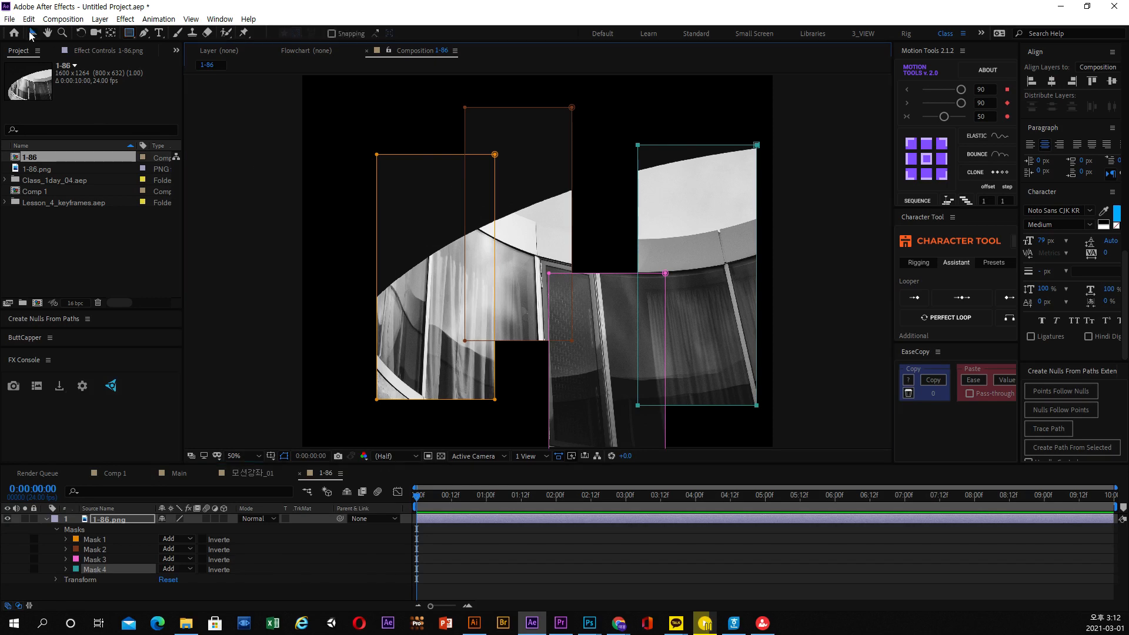
- Delete all four rectangular masks from the 1-86.png layer
click(121, 592)
click(94, 570)
shift+click(100, 561)
click(112, 591)
click(103, 570)
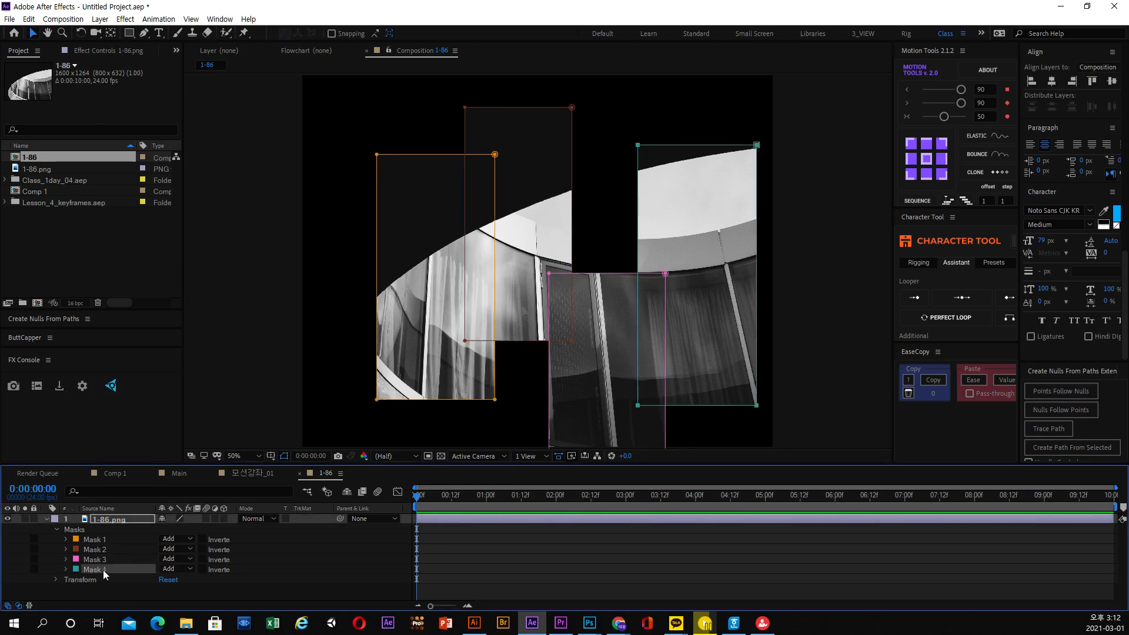
key(Delete)
click(100, 560)
key(Delete)
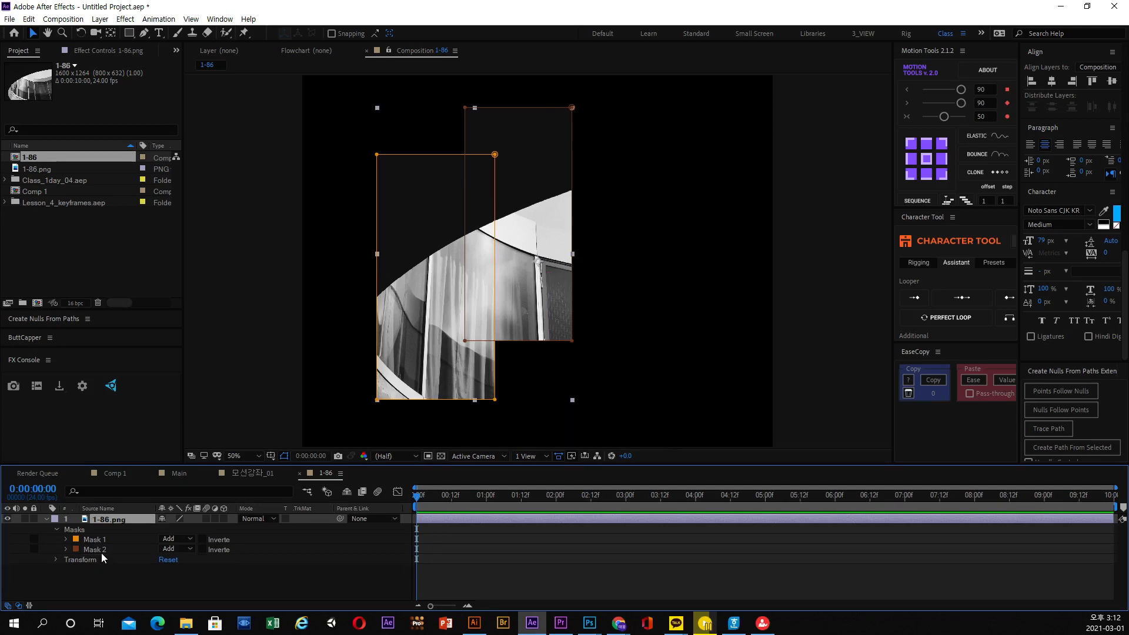
click(101, 550)
shift+click(101, 542)
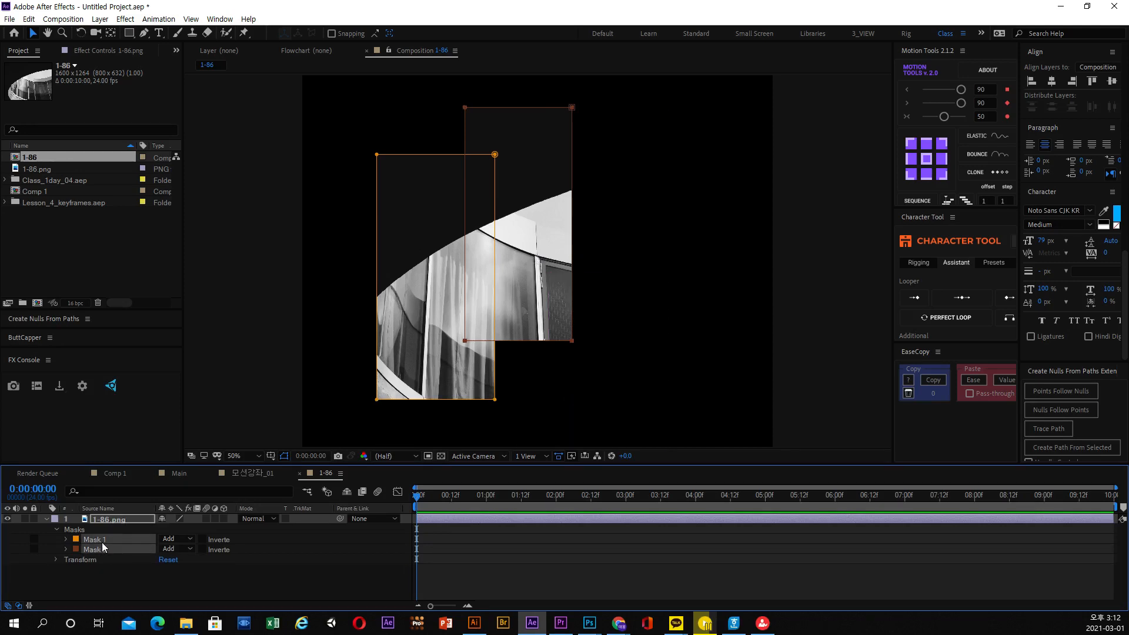
key(Delete)
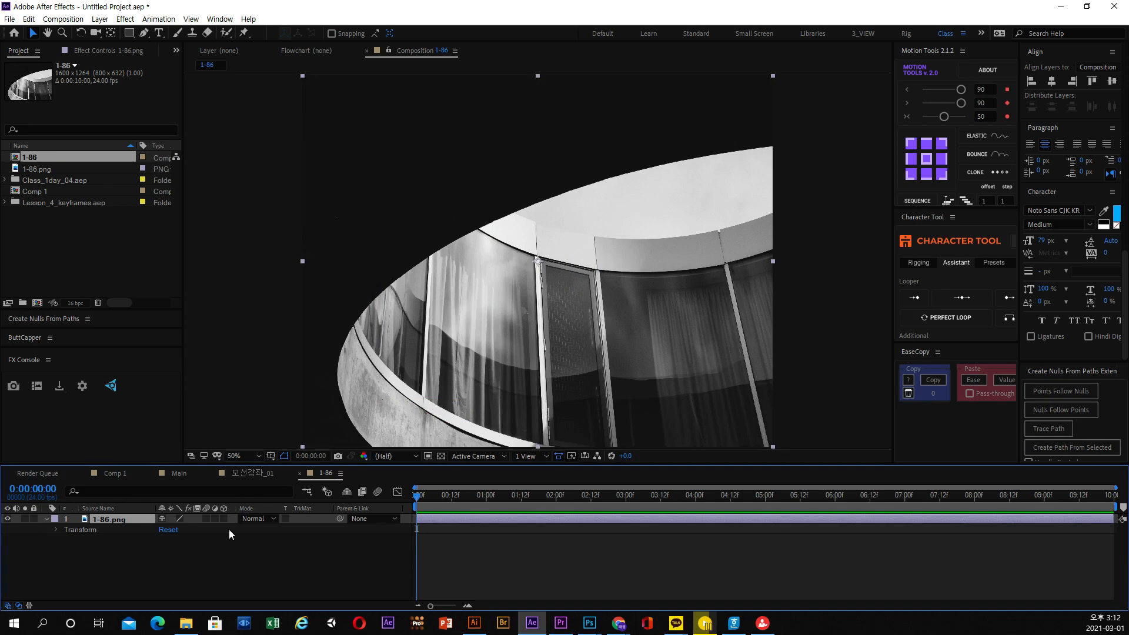
- Draw a closed, curved freeform mask around the middle of the 1-86.png layer with the Pen tool
click(142, 34)
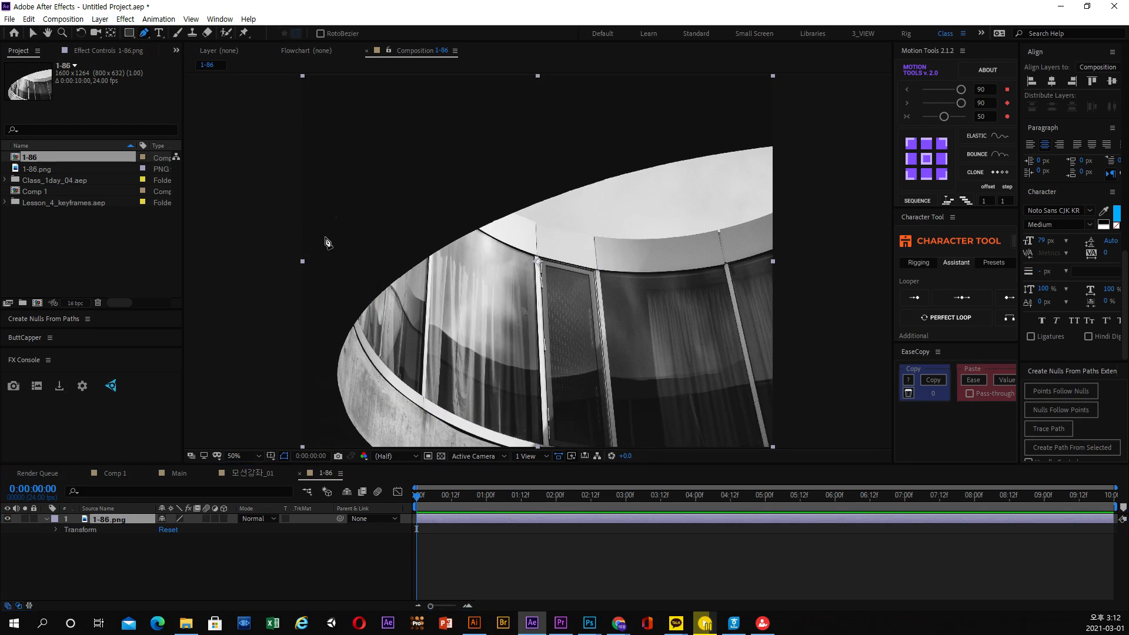
click(377, 243)
drag(485, 160, 529, 172)
drag(618, 225, 629, 297)
mouse_move(642, 355)
mouse_down()
mouse_move(654, 369)
mouse_move(631, 382)
mouse_up()
drag(533, 400, 475, 369)
drag(426, 323, 365, 308)
click(377, 244)
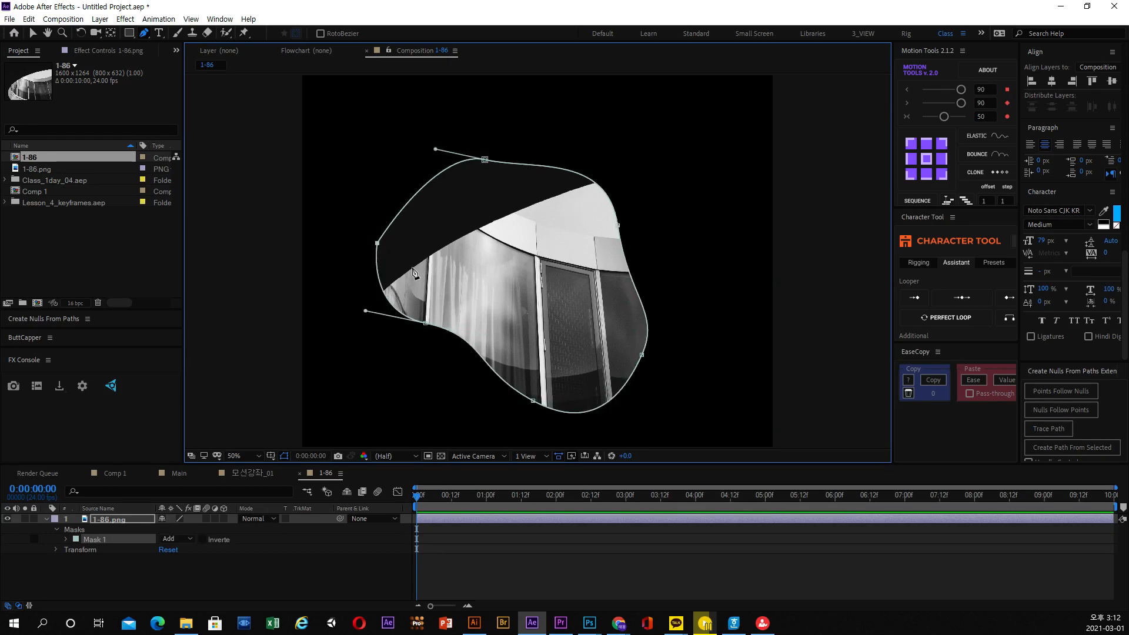
click(33, 33)
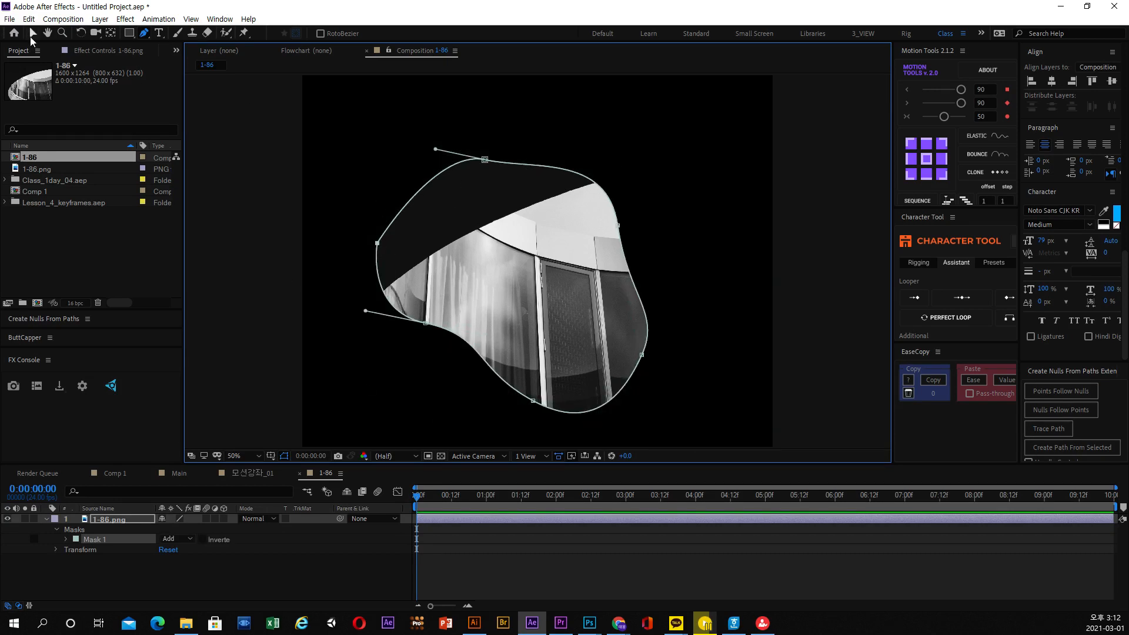
- Delete the freeform mask from the 1-86.png layer
click(530, 248)
click(104, 538)
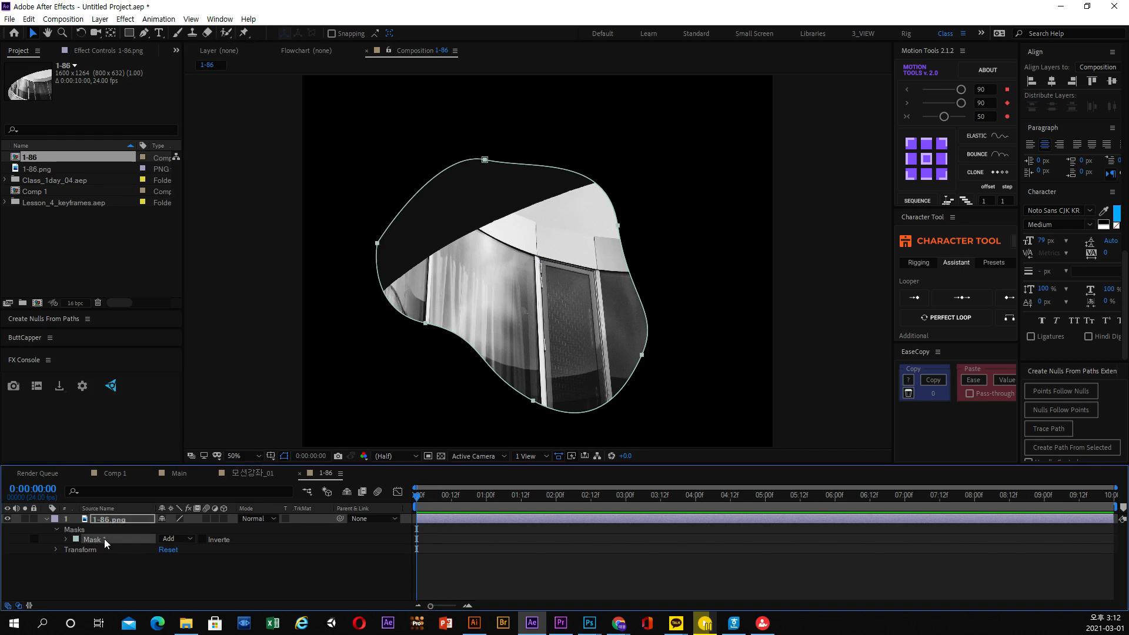
key(Delete)
- Add the text "motion" in the dark area above the building, and shift it slightly to the right
click(159, 33)
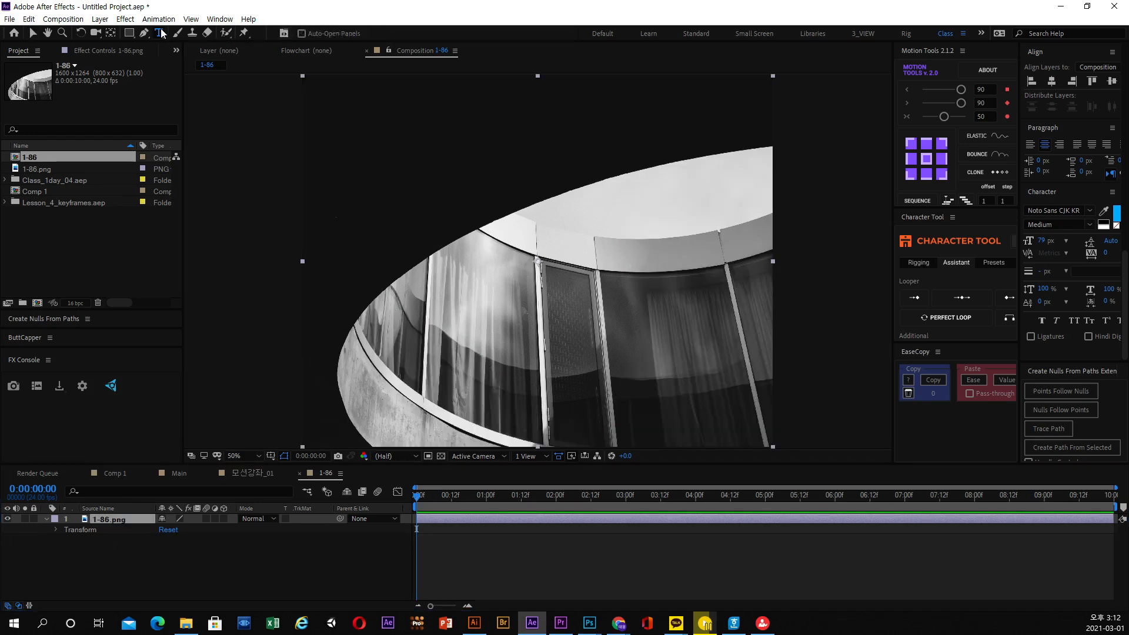
click(379, 185)
text(motion)
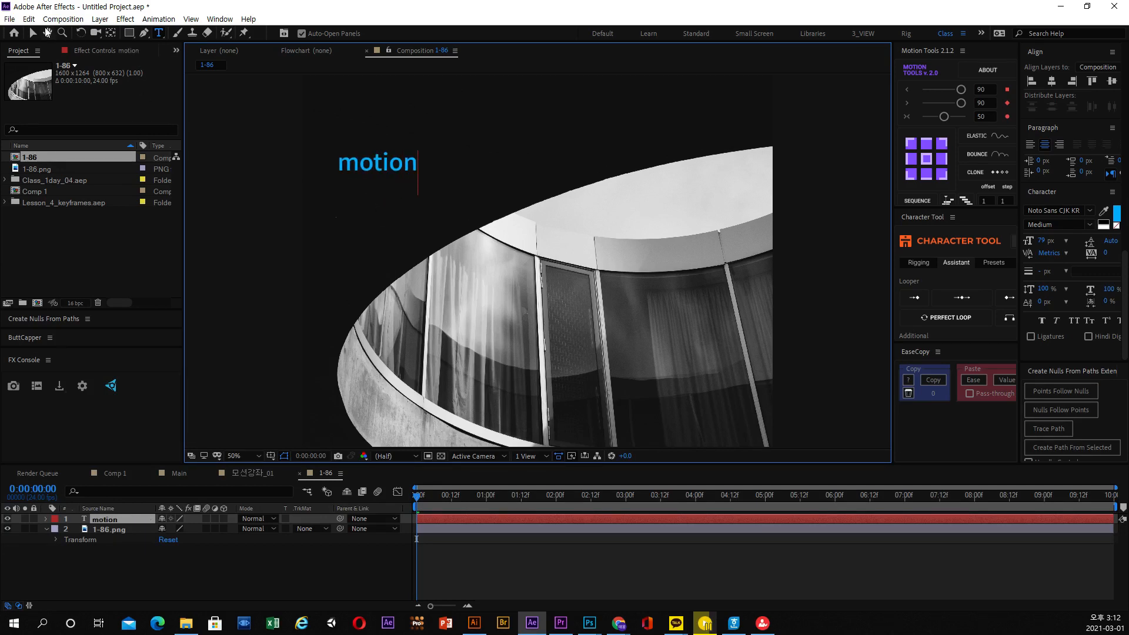
click(33, 33)
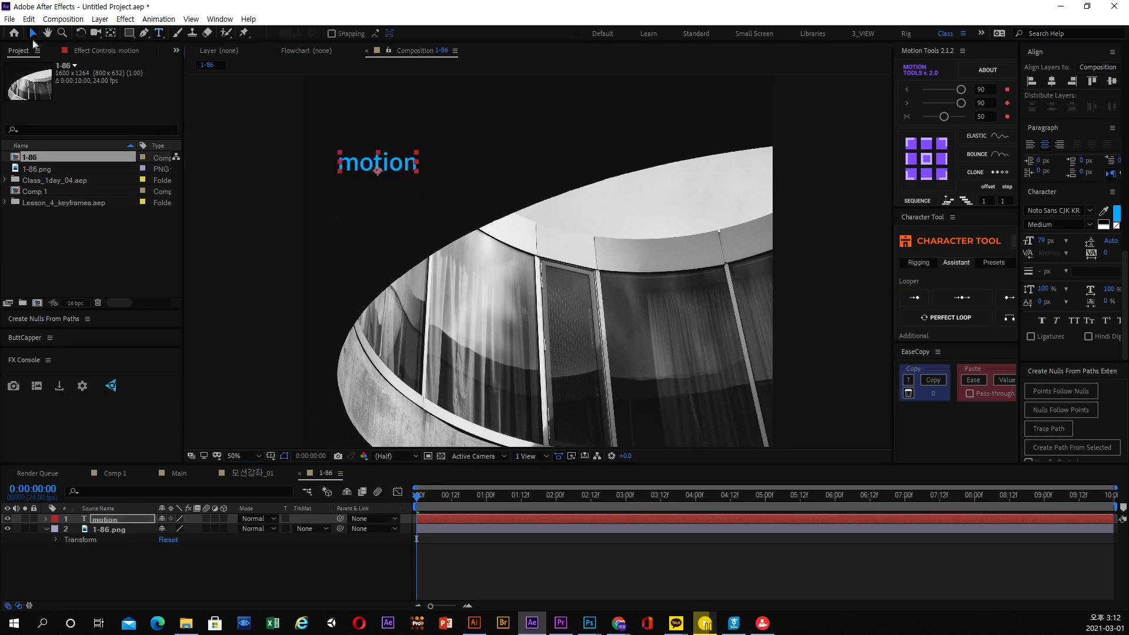
drag(409, 160, 421, 160)
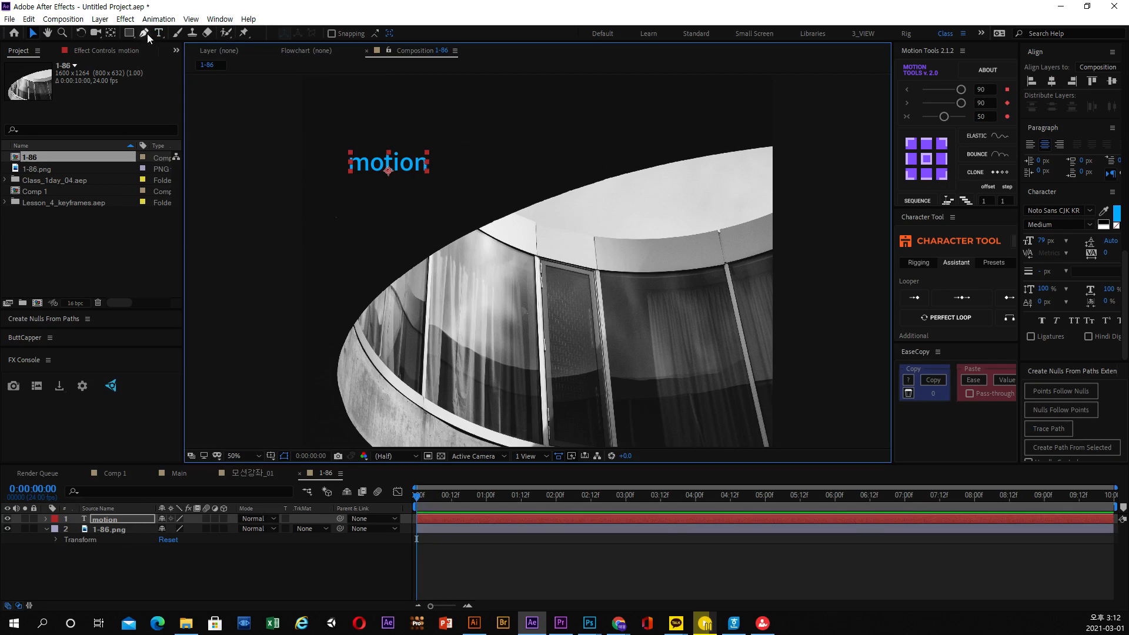
- Show the Brush tool's paint settings, and return to the Selection tool
click(177, 33)
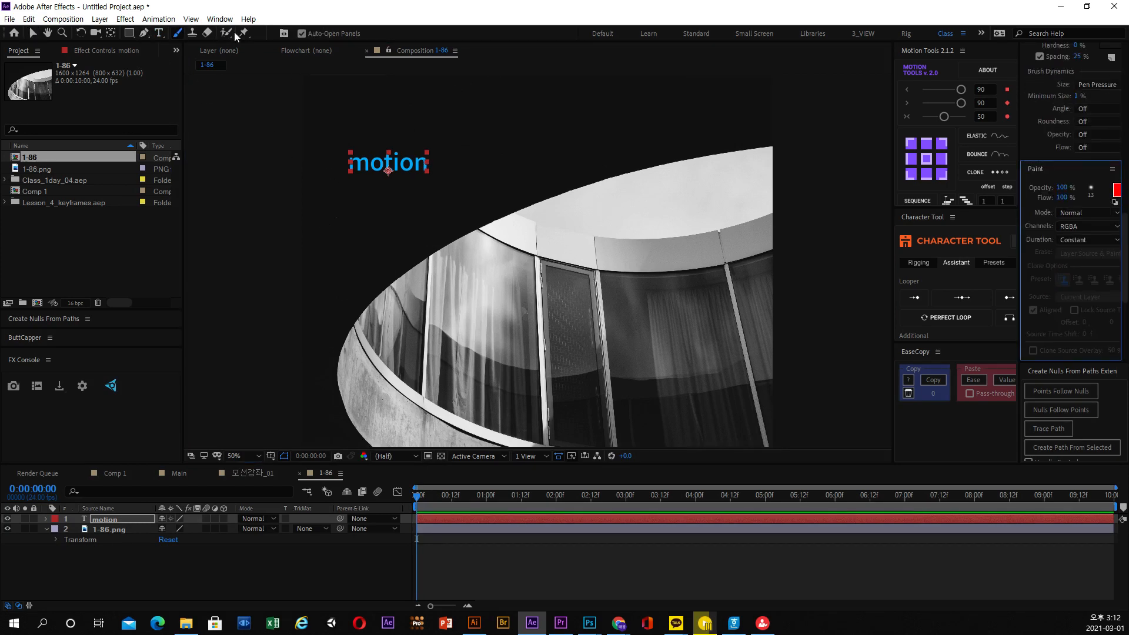
click(34, 33)
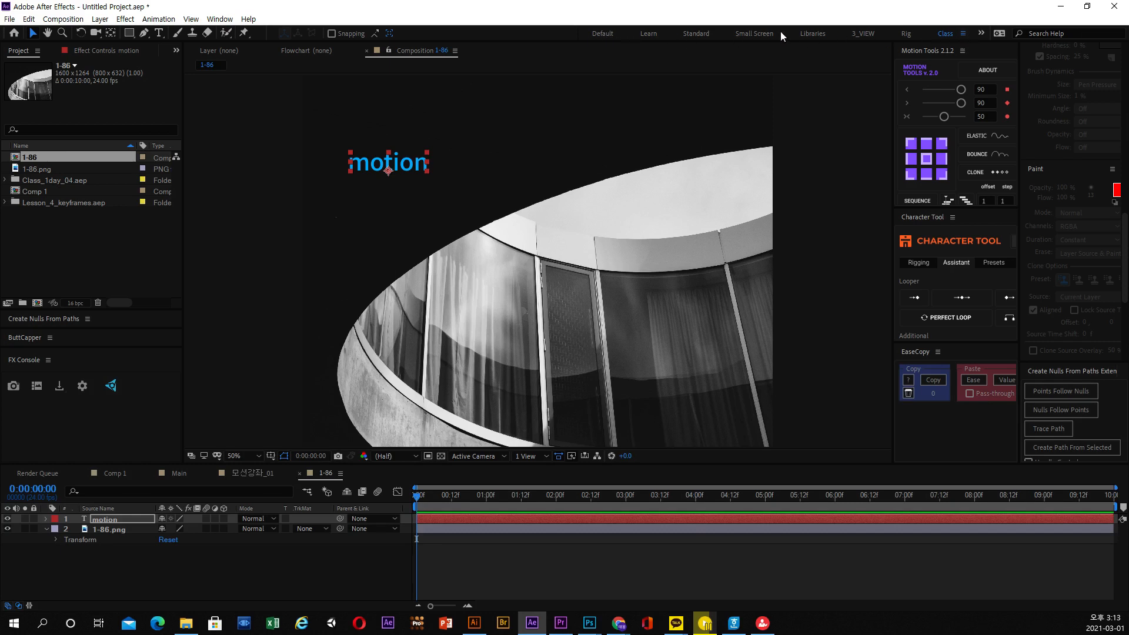
- Look through the Default, Effects, Paint and Text workspace layouts and the list of available panels
click(604, 32)
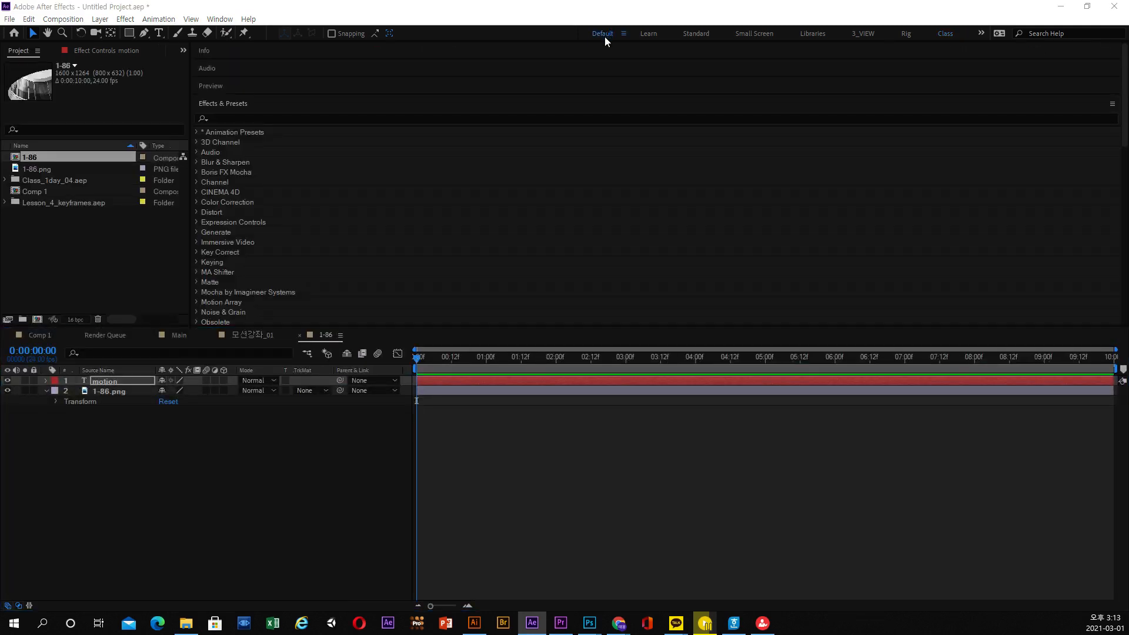
click(219, 19)
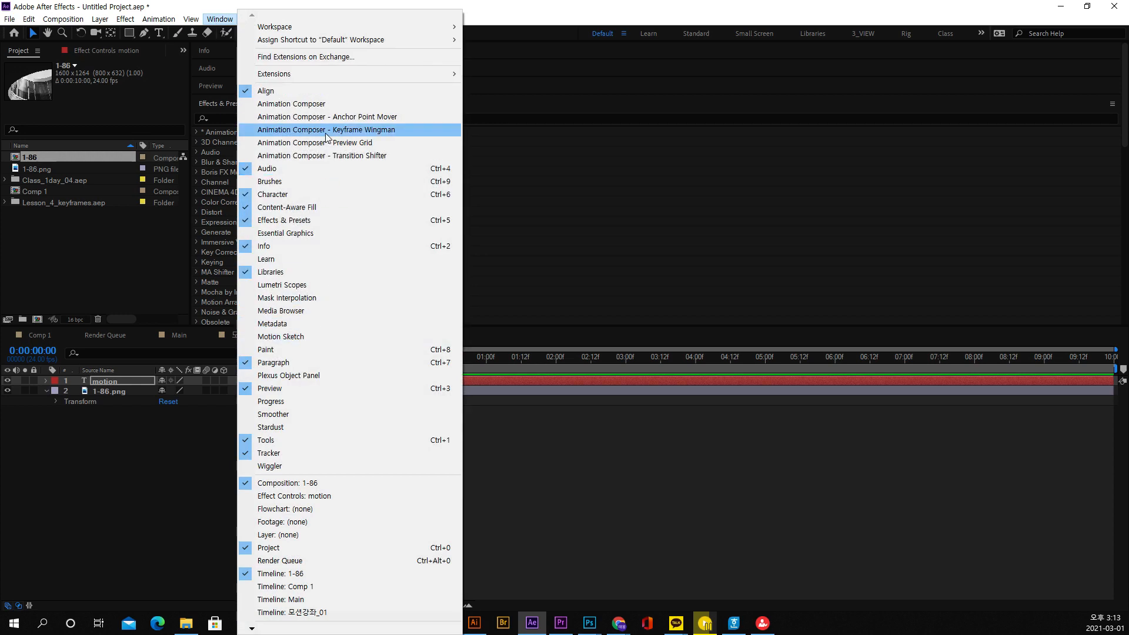
click(983, 36)
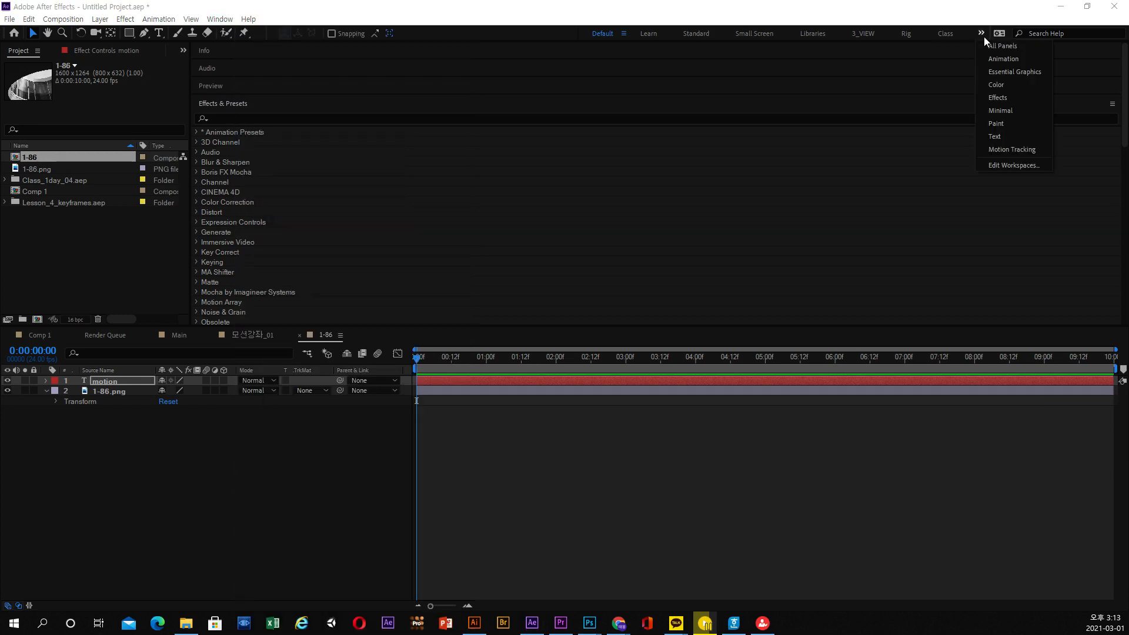
click(1007, 98)
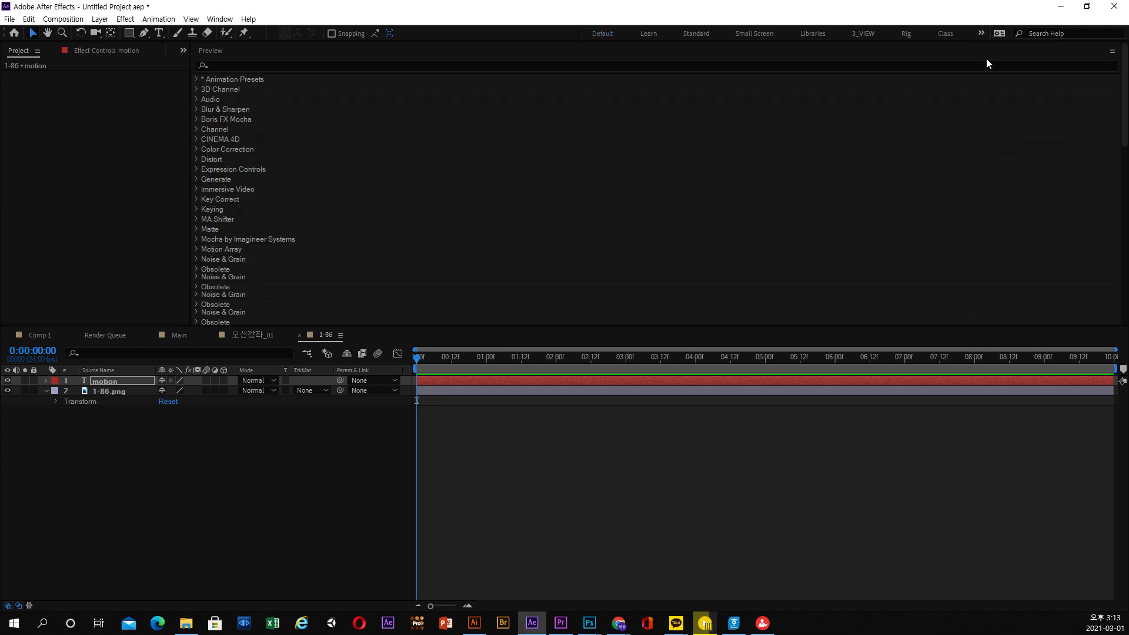
click(982, 34)
click(1005, 125)
click(981, 33)
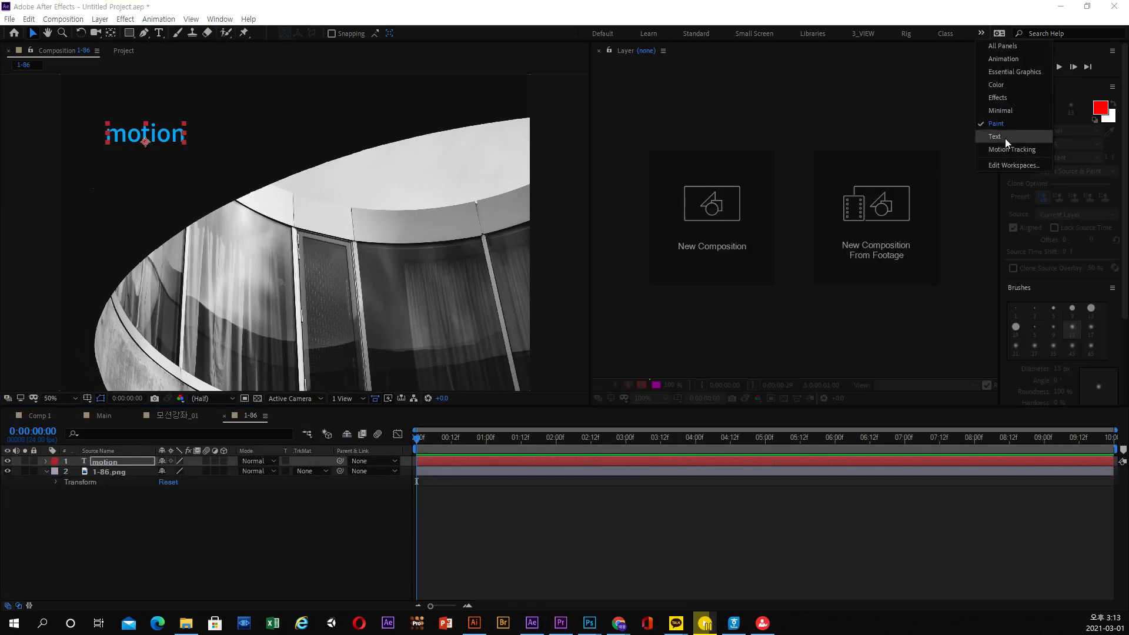
click(1004, 139)
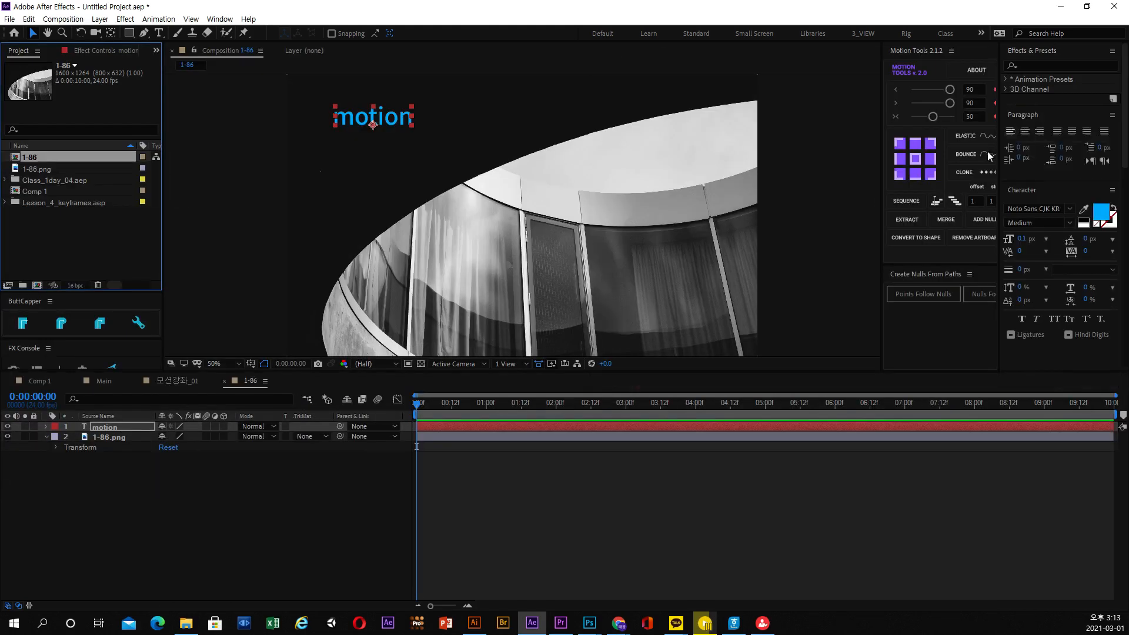
- Move the current time to 0:00:01:19, and switch back to the Class workspace
drag(609, 410, 541, 418)
click(981, 33)
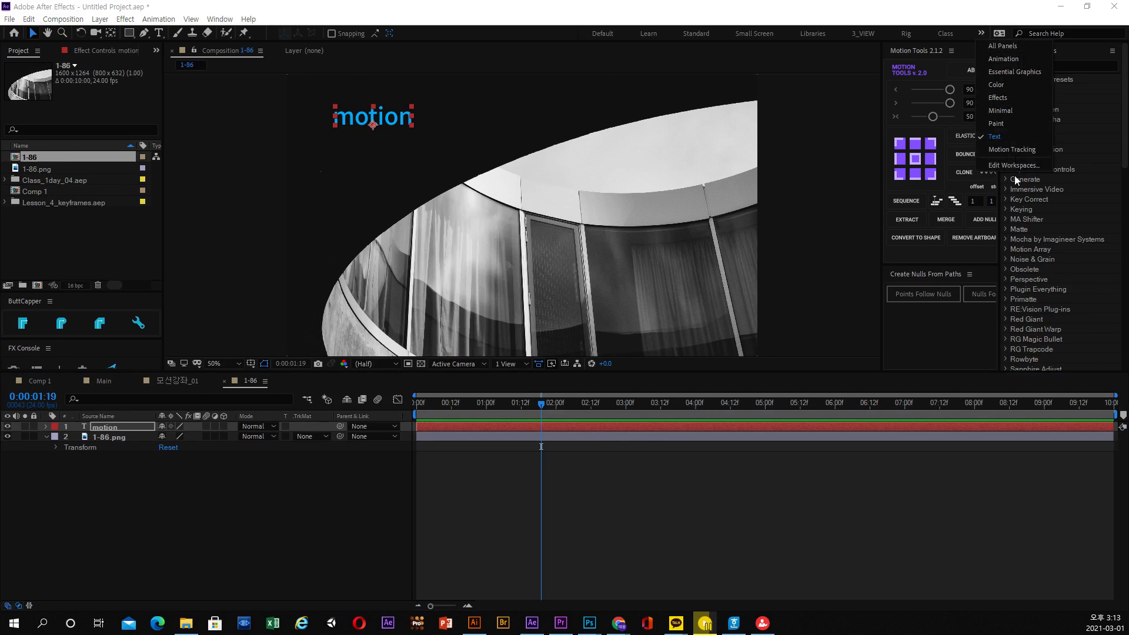
click(954, 30)
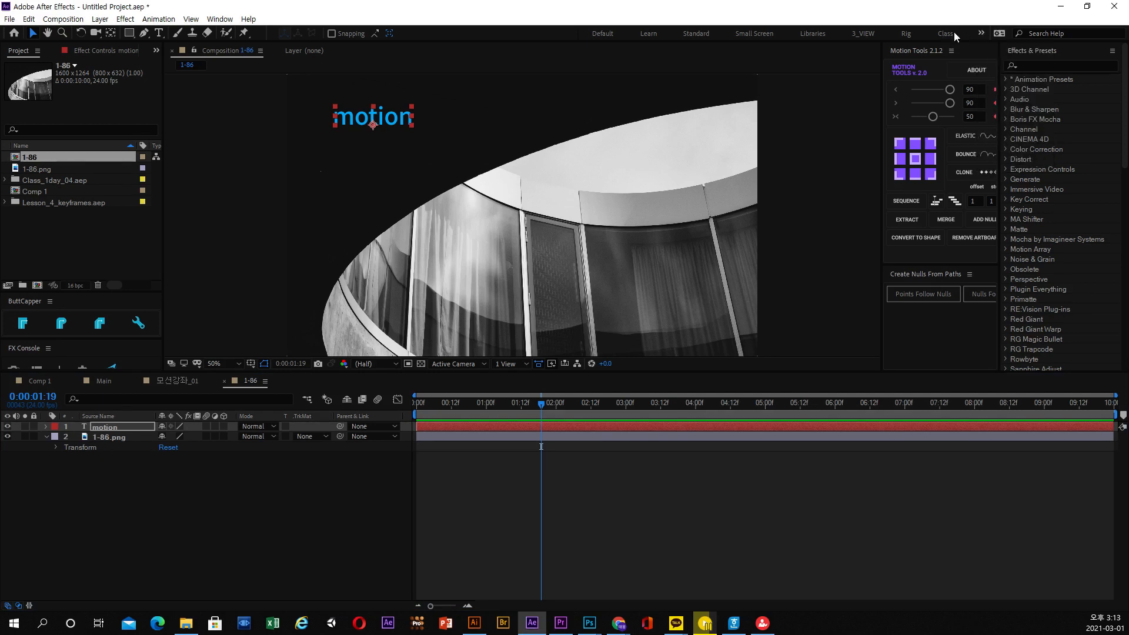
click(947, 34)
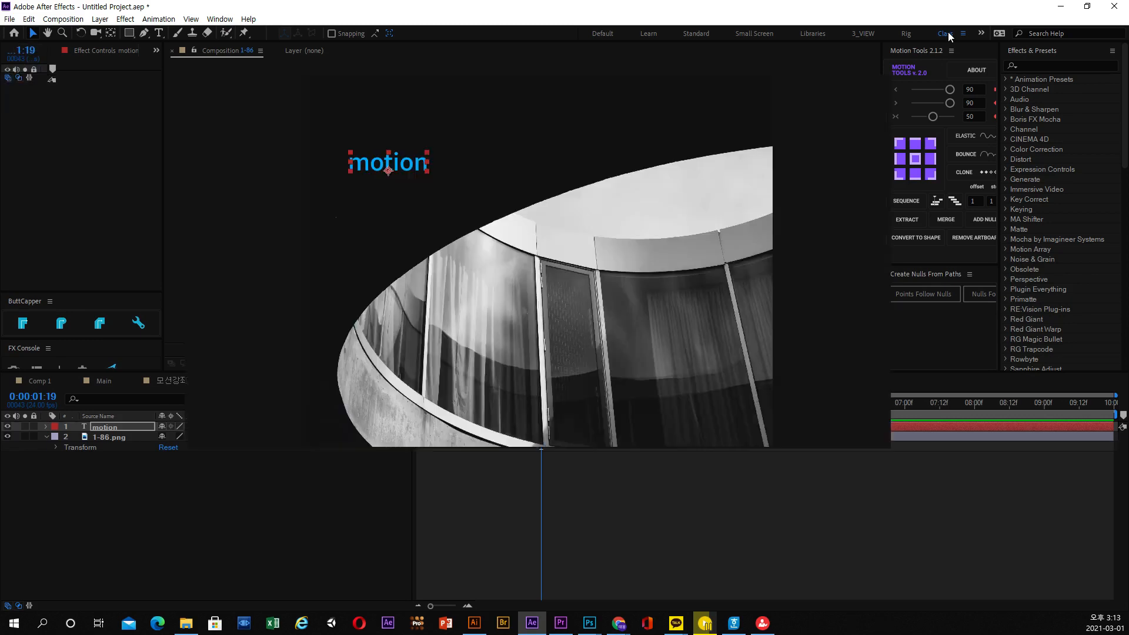
drag(561, 497, 541, 498)
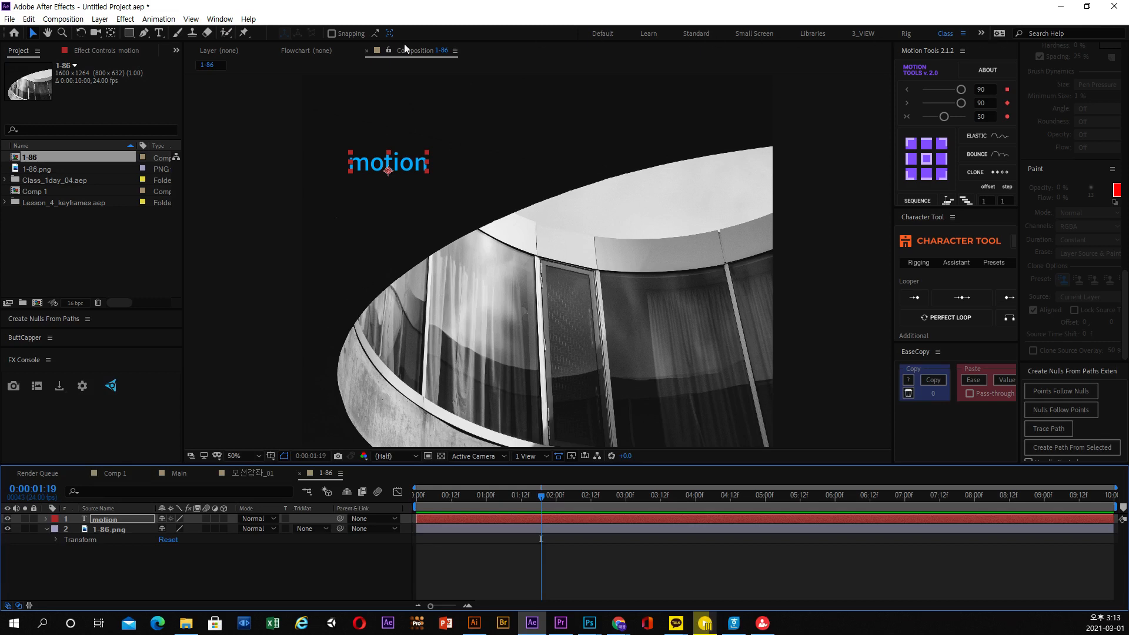
- Examine the preview and details of each project item, from the 1-86 composition to Lesson_4_keyframes.aep, finishing with Comp 1
click(150, 92)
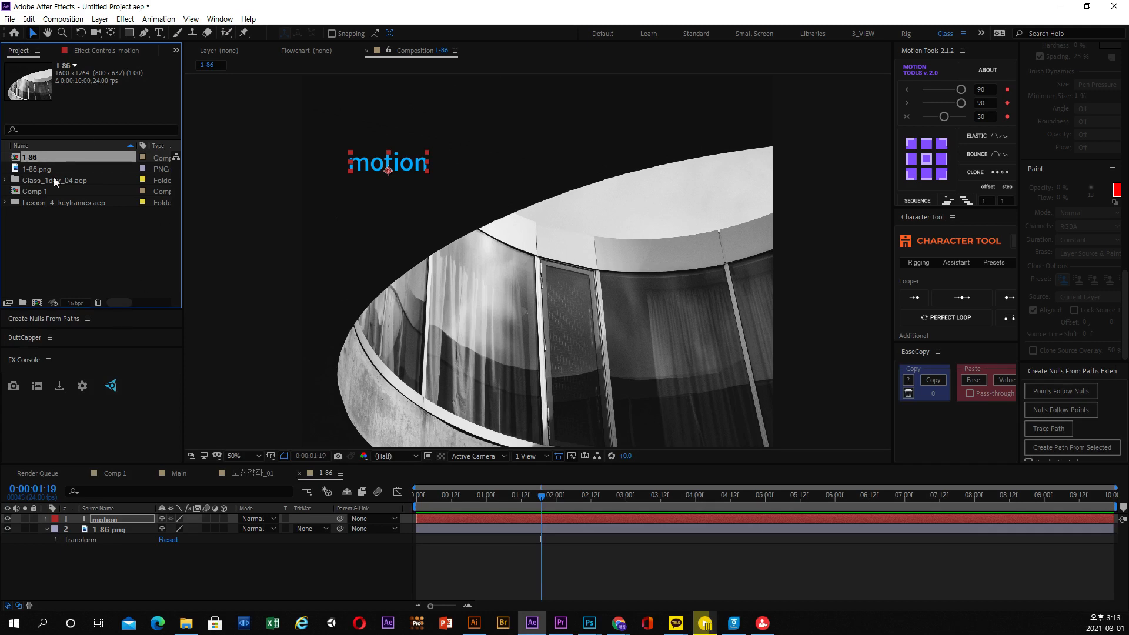
click(36, 204)
click(33, 192)
click(35, 180)
click(38, 168)
click(37, 157)
click(34, 170)
click(37, 179)
click(35, 191)
click(37, 201)
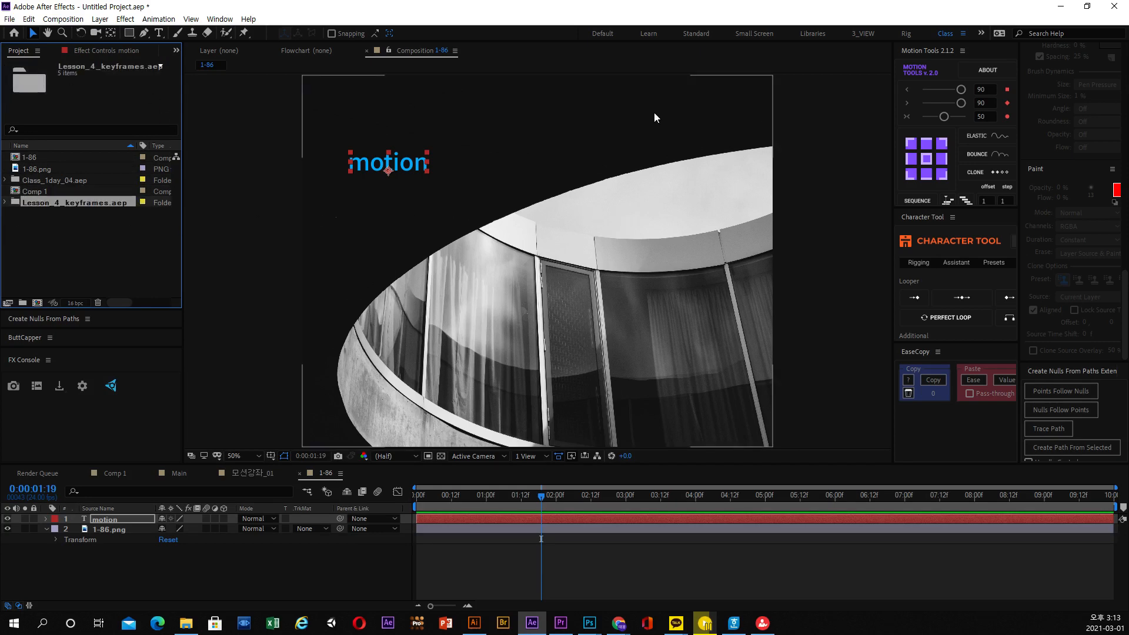
click(40, 187)
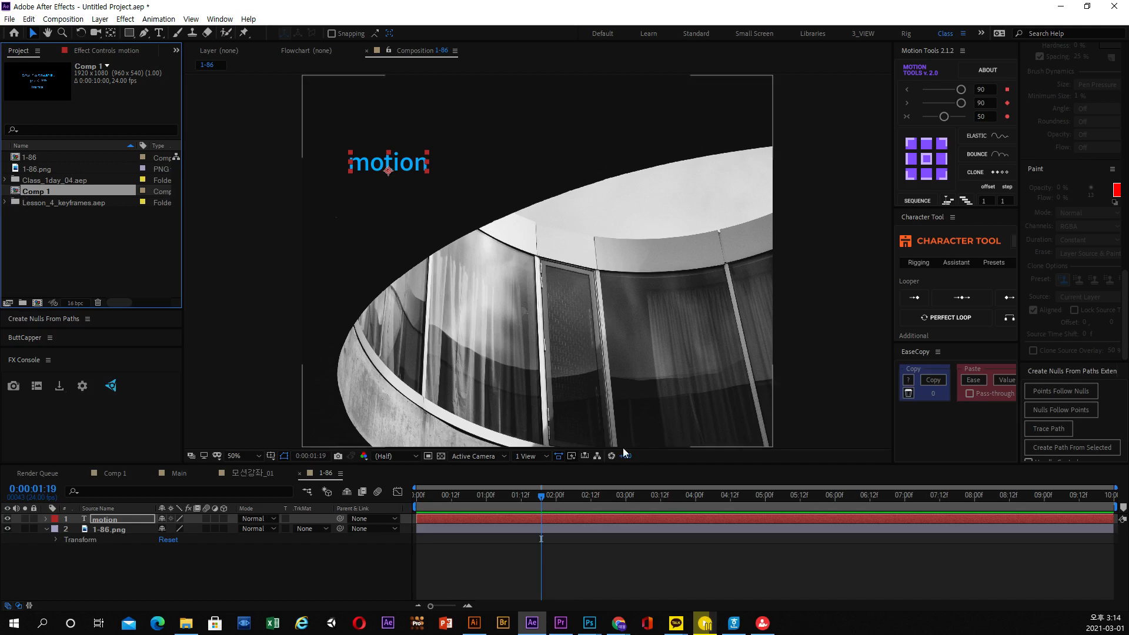
- Switch to Photoshop, look at Fashion COS.psd, and bring up Photoshop_layer.psd with its floating window repositioned over it
mouse_move(591, 623)
click(547, 589)
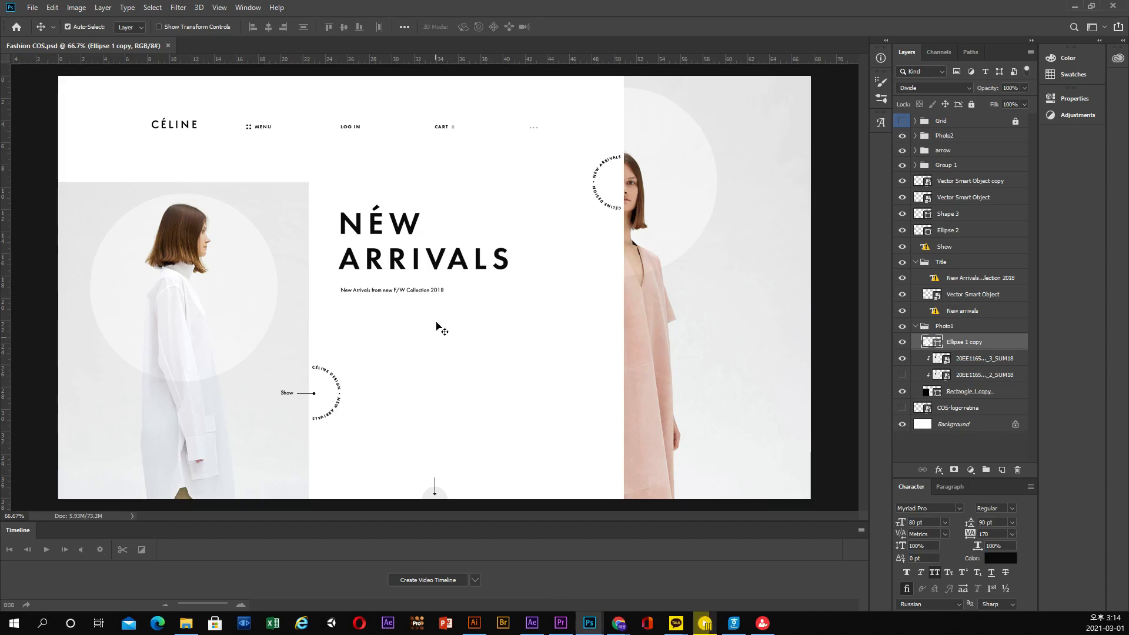
mouse_move(590, 622)
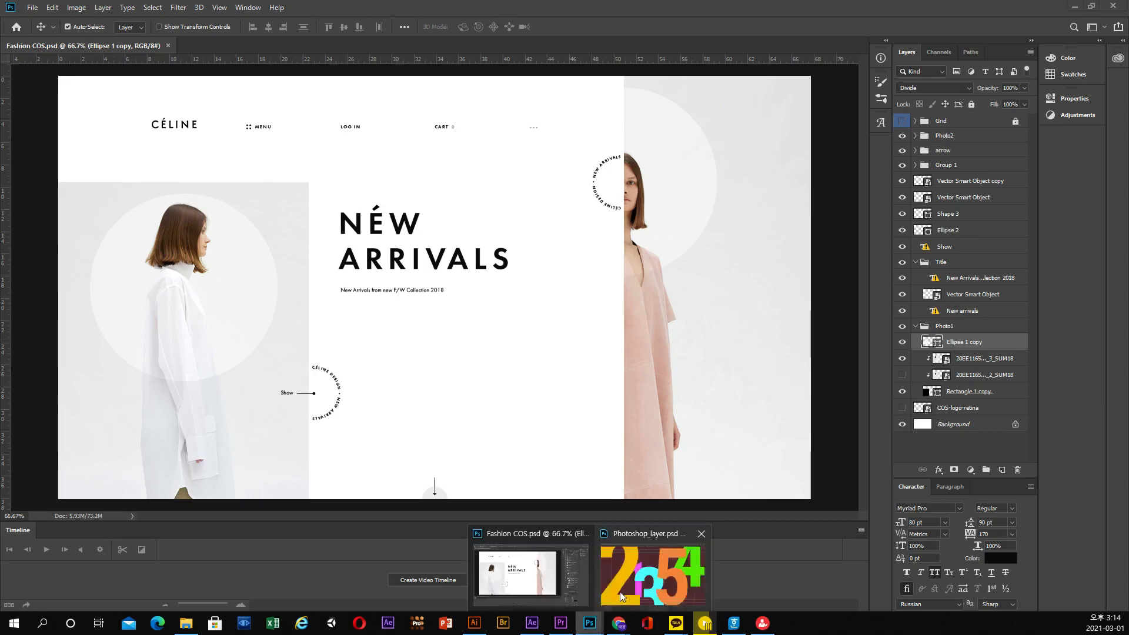
click(620, 590)
drag(348, 70, 215, 112)
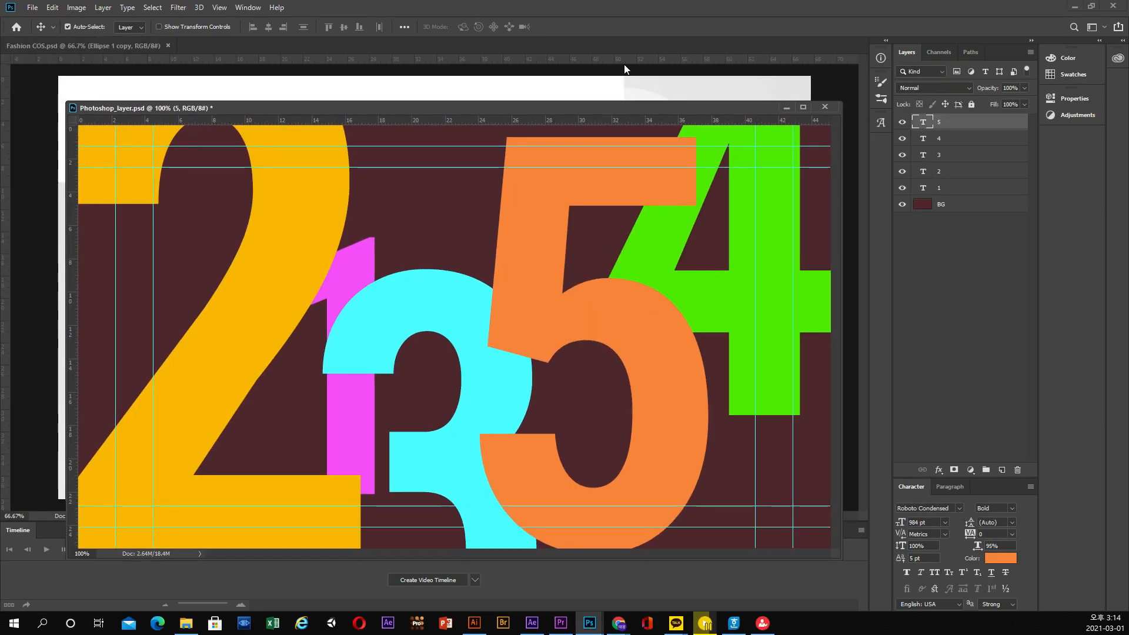
click(675, 53)
drag(801, 45, 767, 56)
click(689, 56)
drag(712, 106, 709, 60)
- Bring up the new document settings in Photoshop and examine the HDTV 1080p preset
click(81, 9)
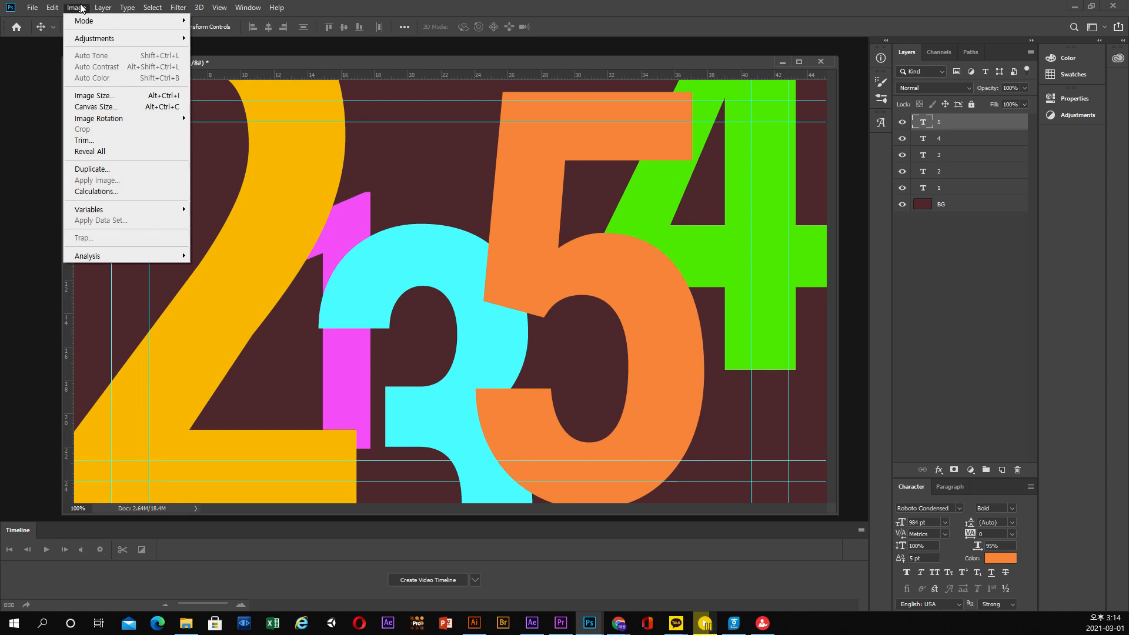
click(36, 20)
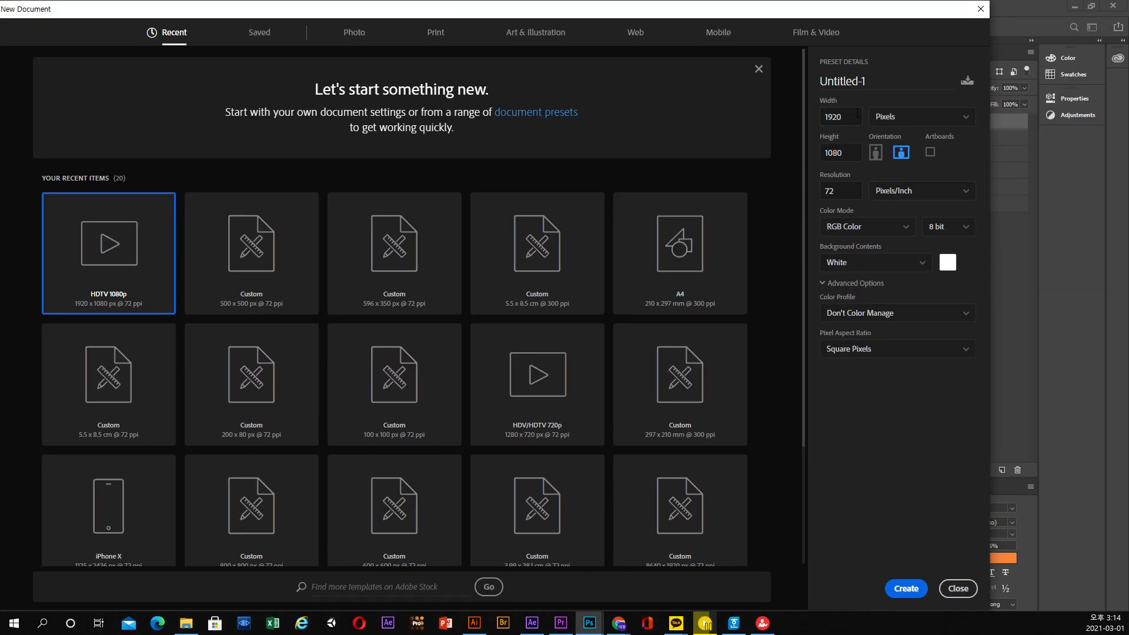
double_click(111, 272)
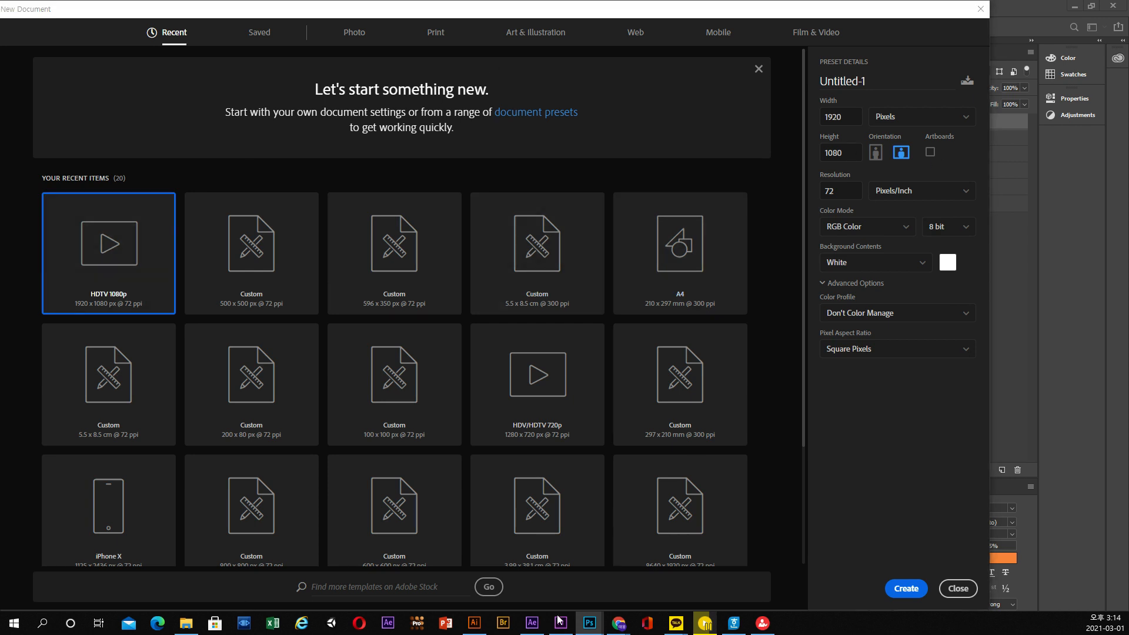
- Switch to After Effects and look at the composition settings of Comp 1, leaving them without changes
click(532, 623)
click(63, 19)
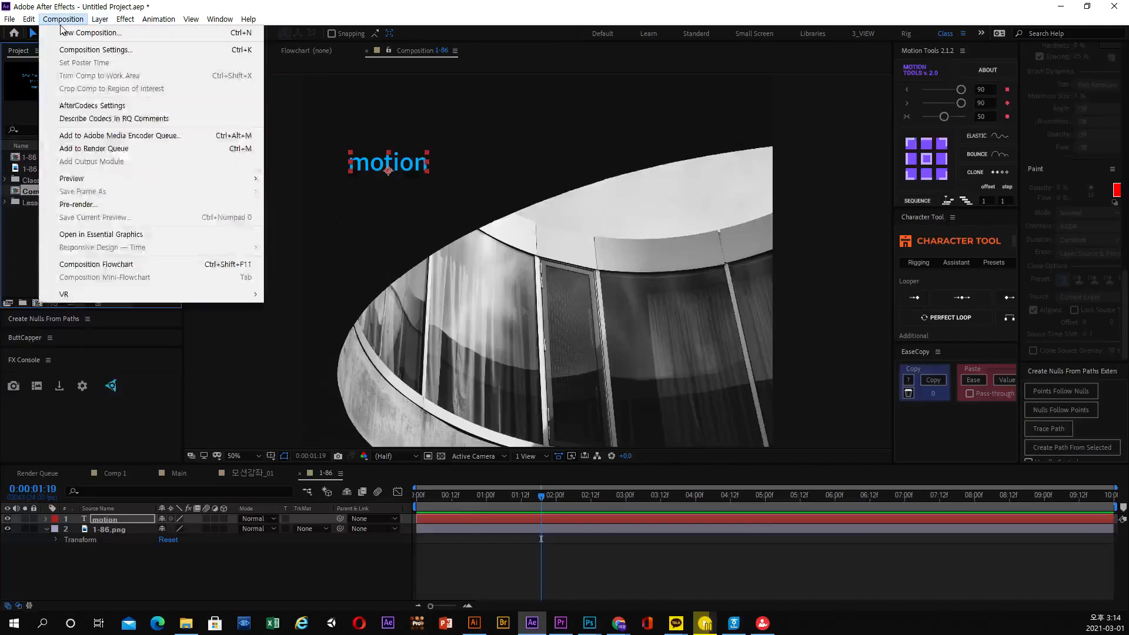
click(88, 49)
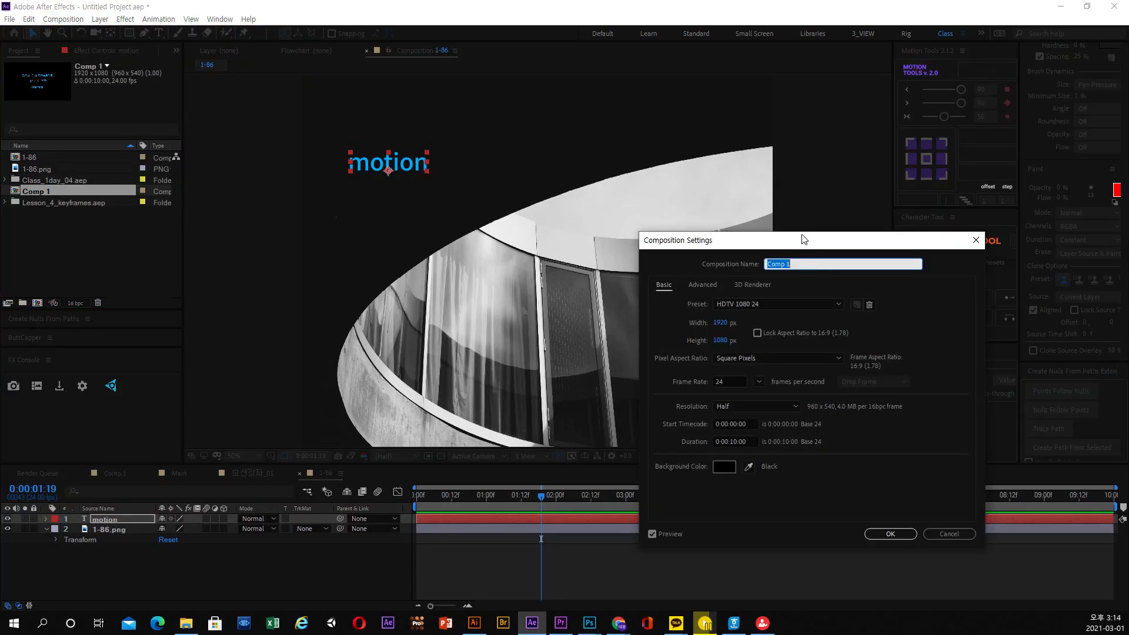
drag(803, 238, 707, 243)
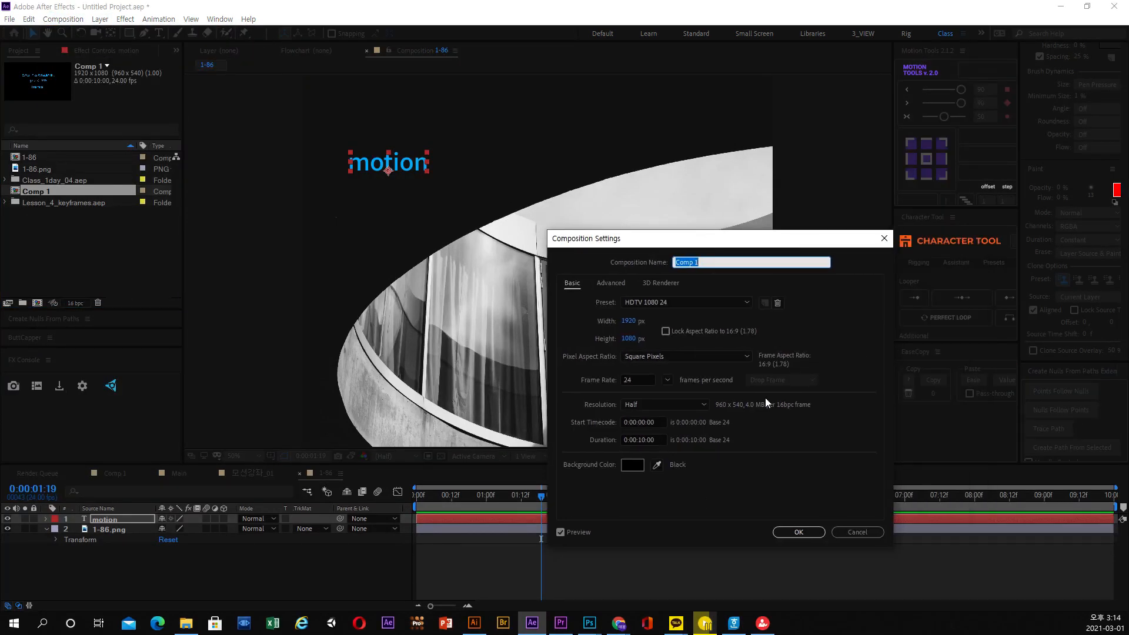
click(835, 533)
- Return to Photoshop, dismiss the new document settings, and examine the width, height and resolution in Photoshop_layer.psd's Image Size settings
mouse_move(587, 632)
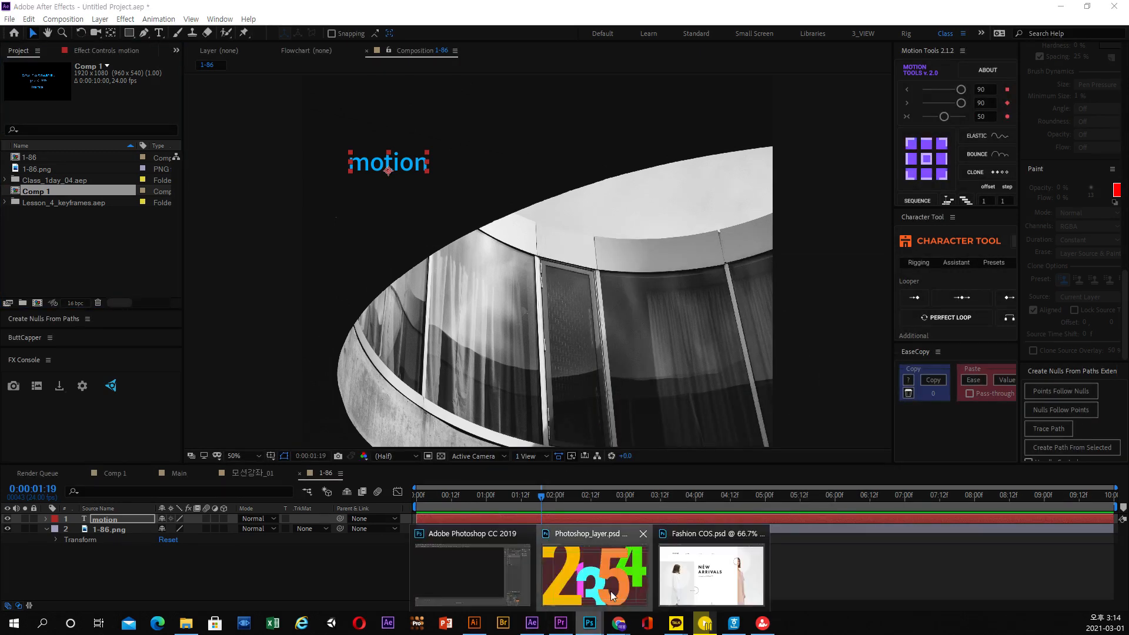
click(594, 564)
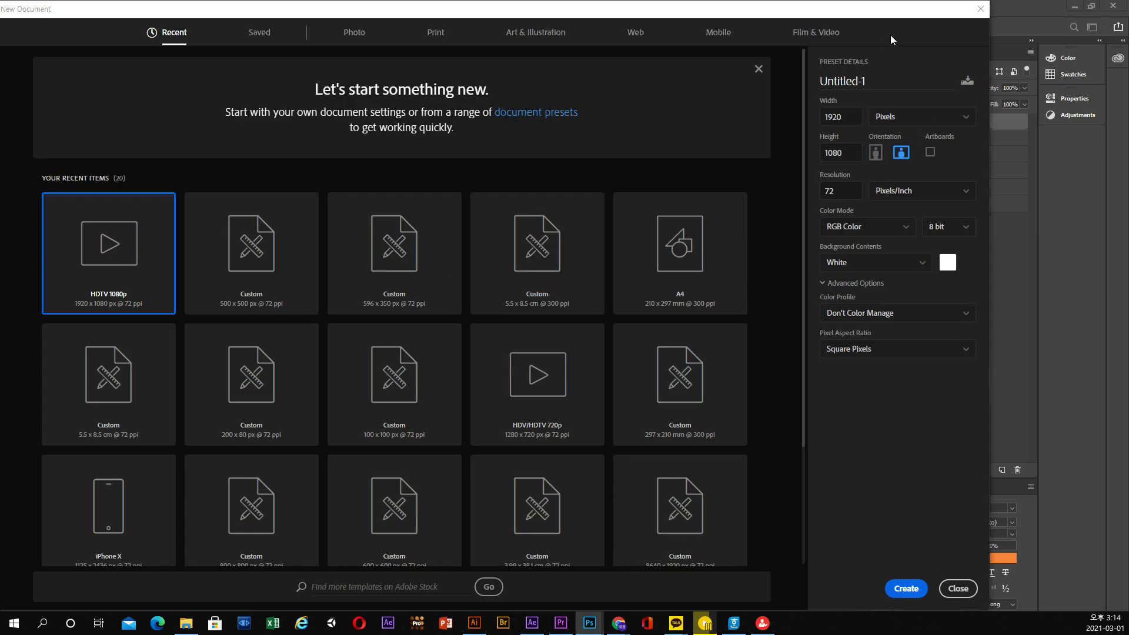
click(980, 8)
click(83, 7)
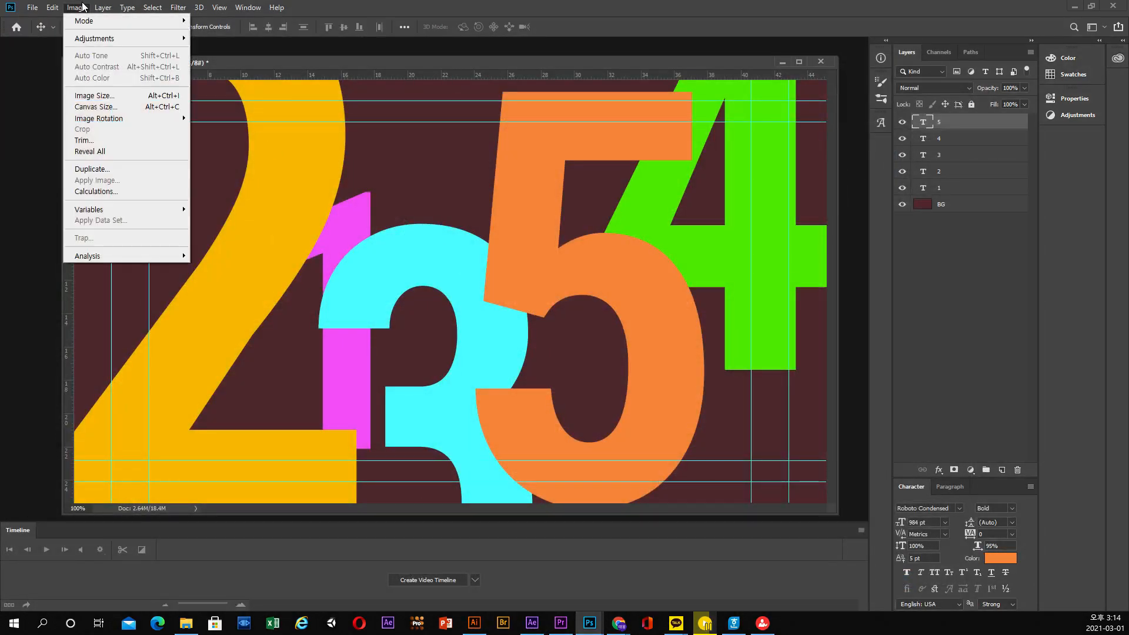
click(108, 93)
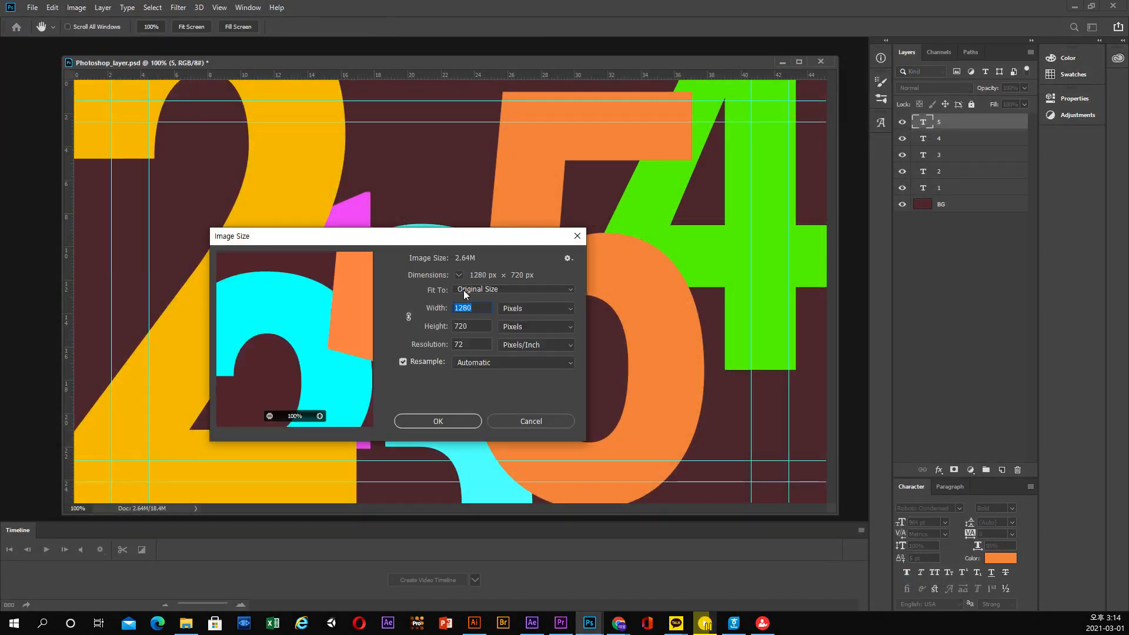
key(Tab)
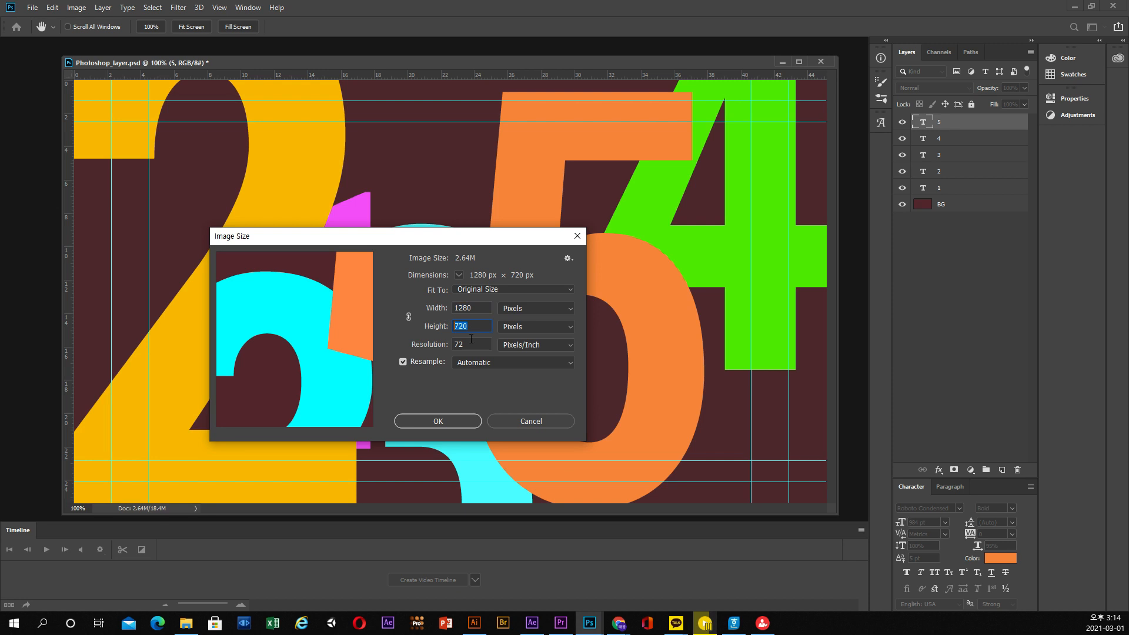
key(Tab)
key(shift+Tab)
key(shift+Tab)
click(539, 419)
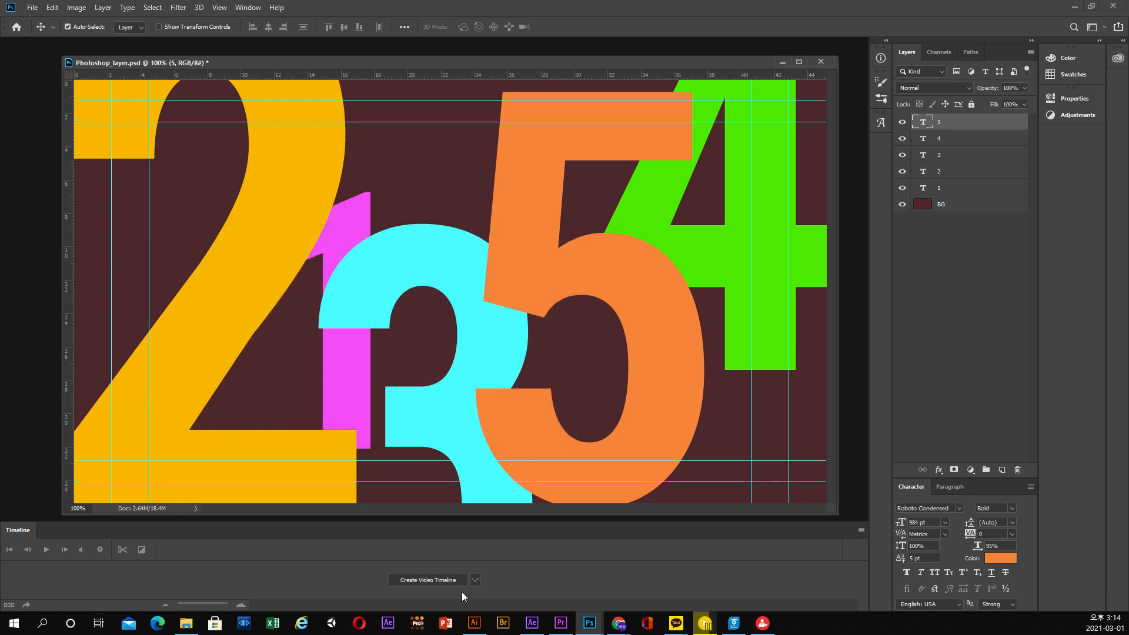
- Switch to Illustrator and examine the width and height in the options of Artboard 2, cancelling without changes
click(475, 622)
click(234, 8)
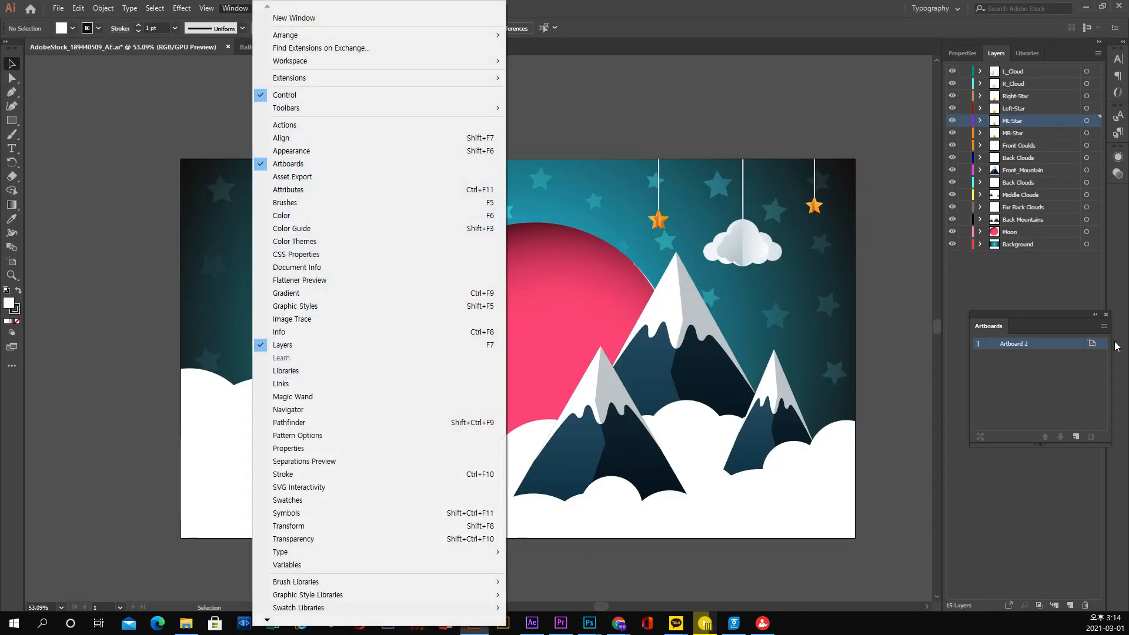
click(1092, 343)
click(1092, 342)
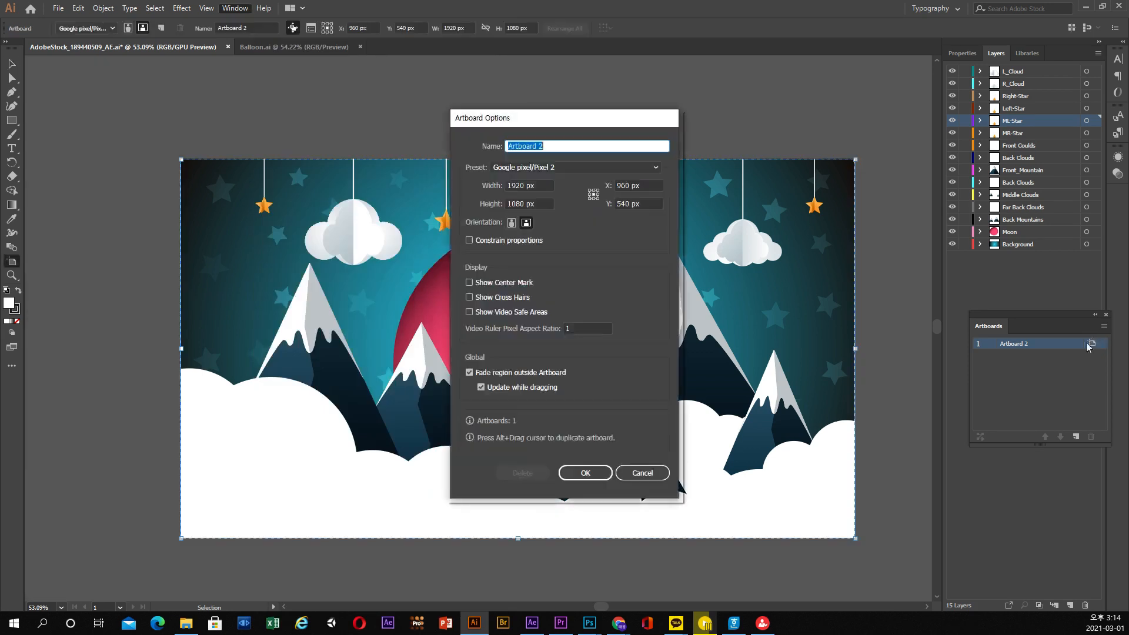
double_click(523, 186)
double_click(522, 203)
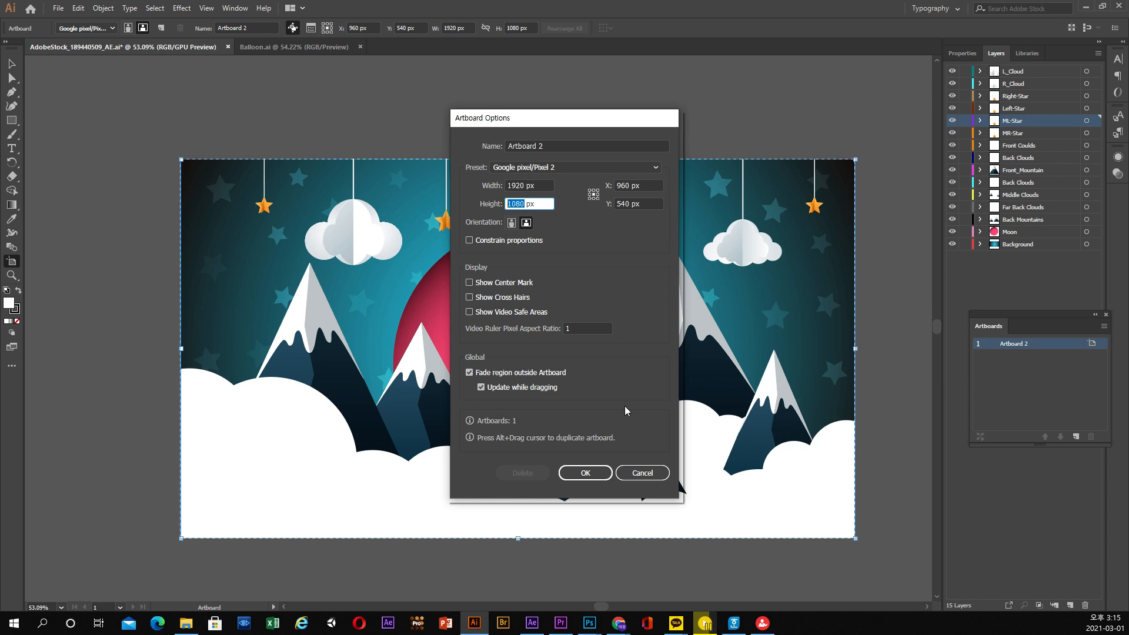
click(640, 474)
key(Escape)
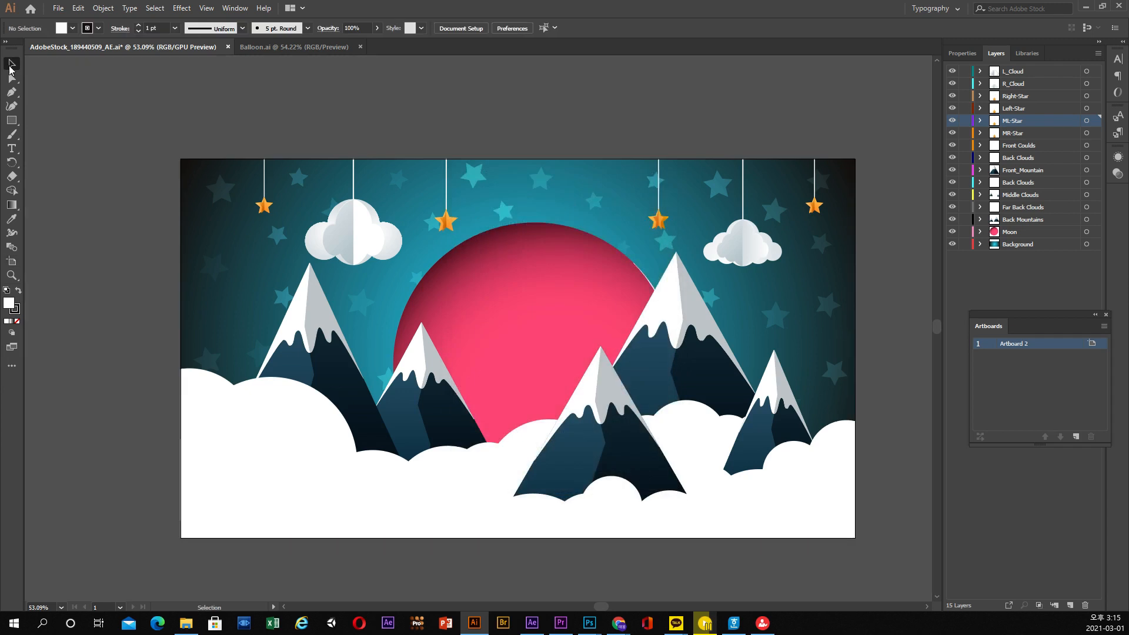
- Switch to After Effects and open the 1-86.png footage from the project in its own viewer
mouse_move(591, 630)
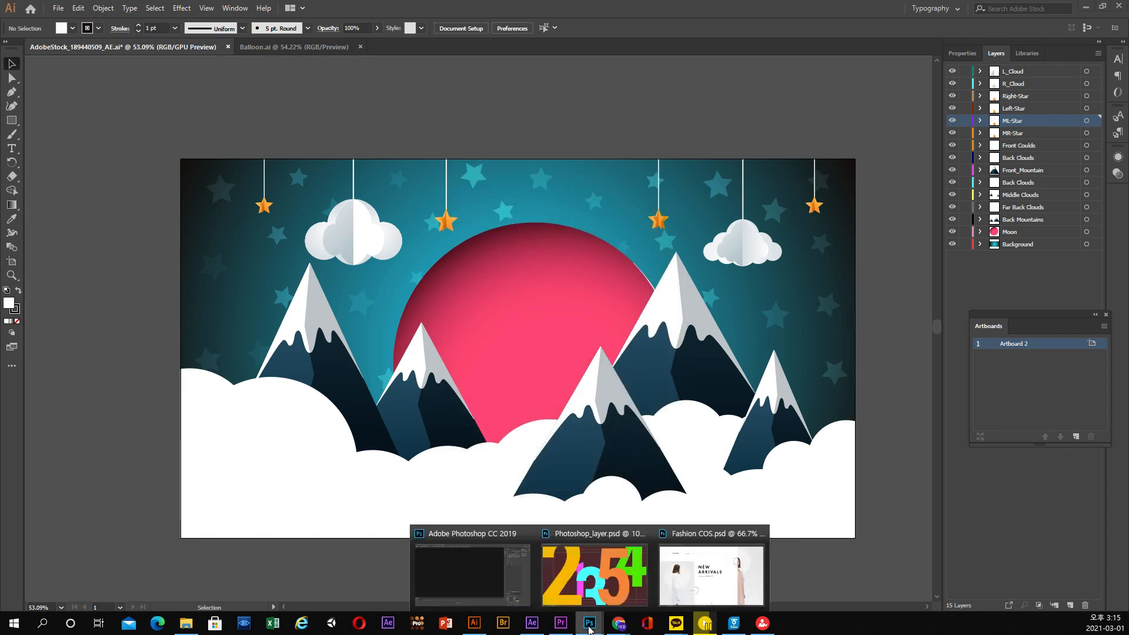
mouse_move(474, 590)
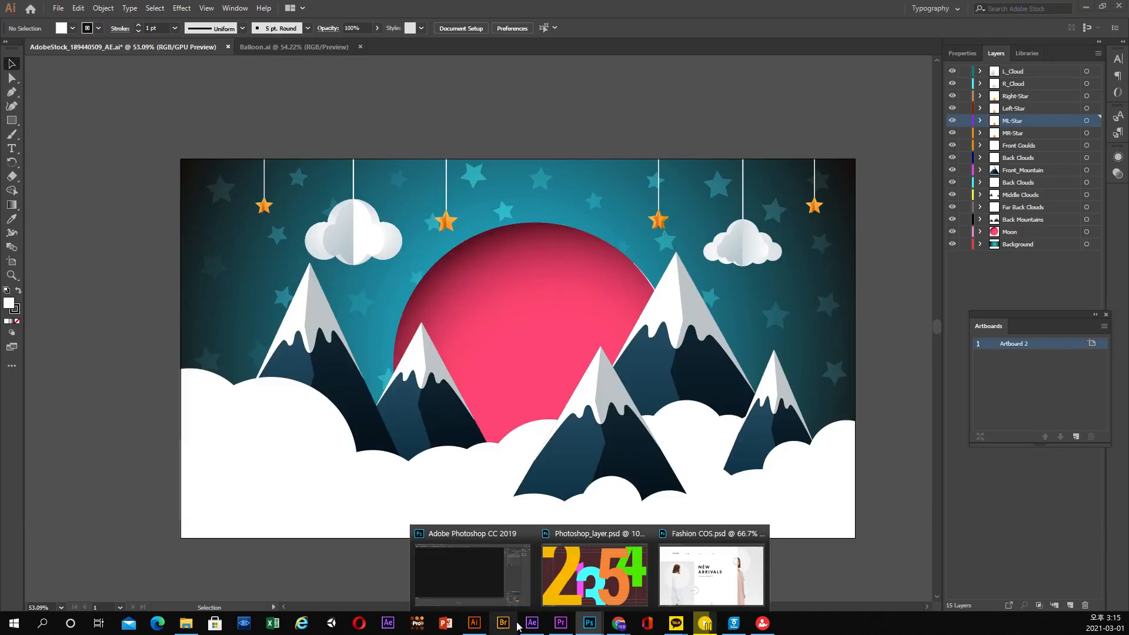
click(531, 623)
click(41, 169)
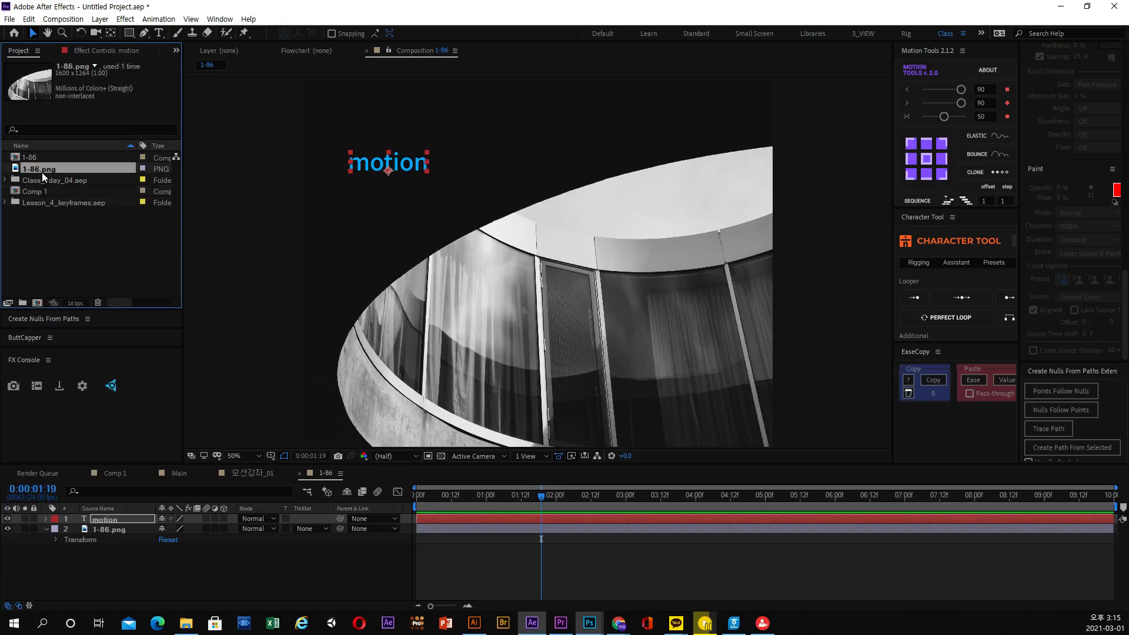
double_click(40, 168)
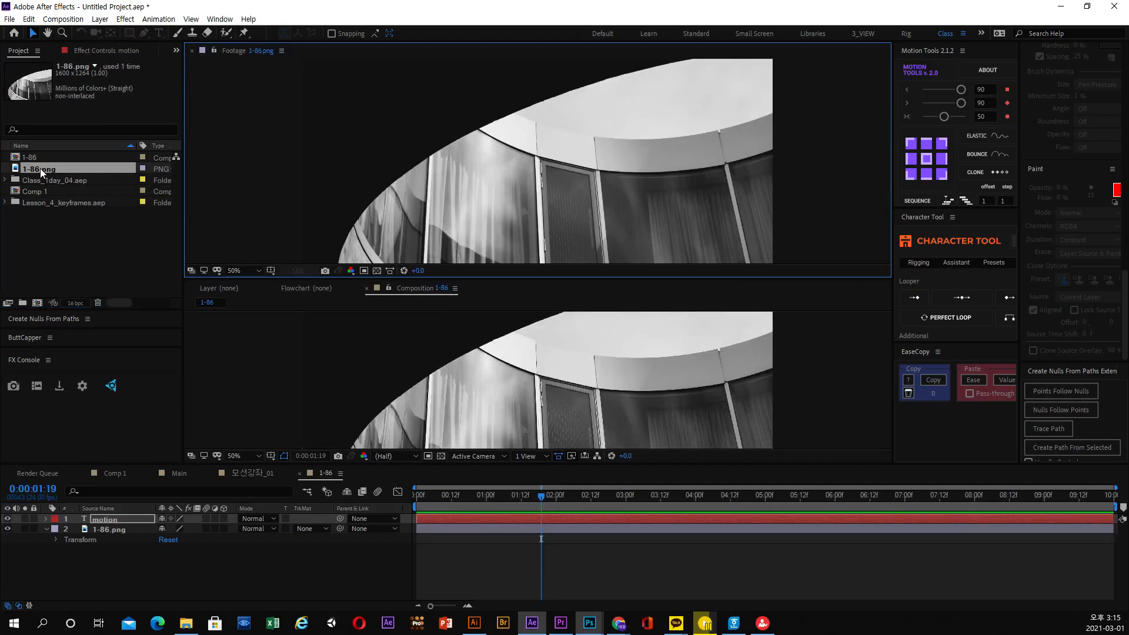
click(192, 51)
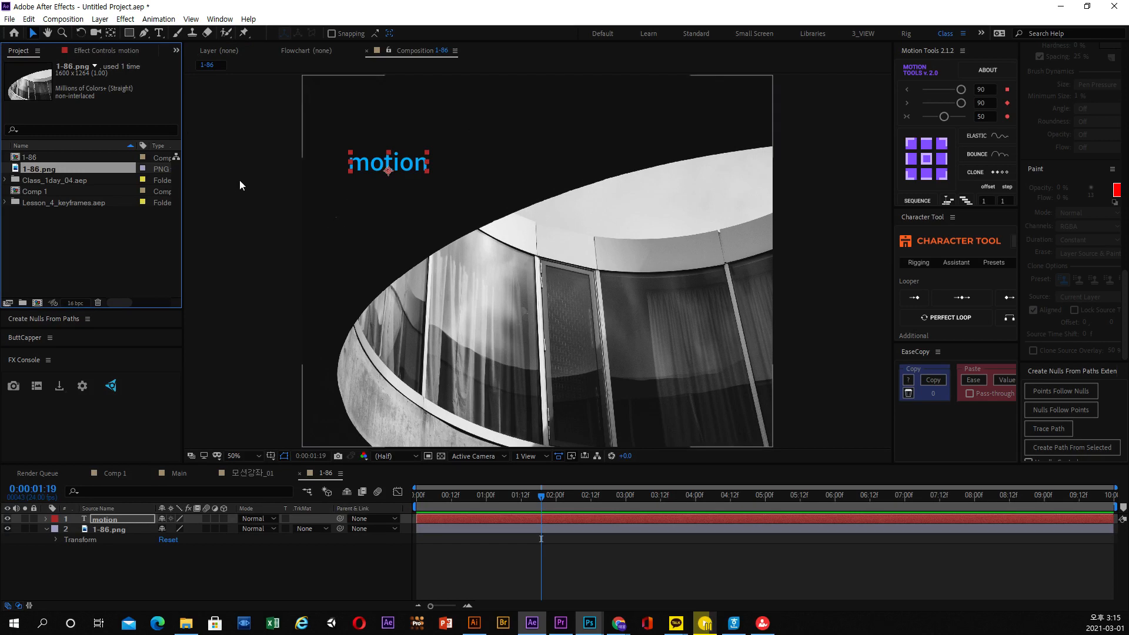
double_click(48, 169)
click(47, 169)
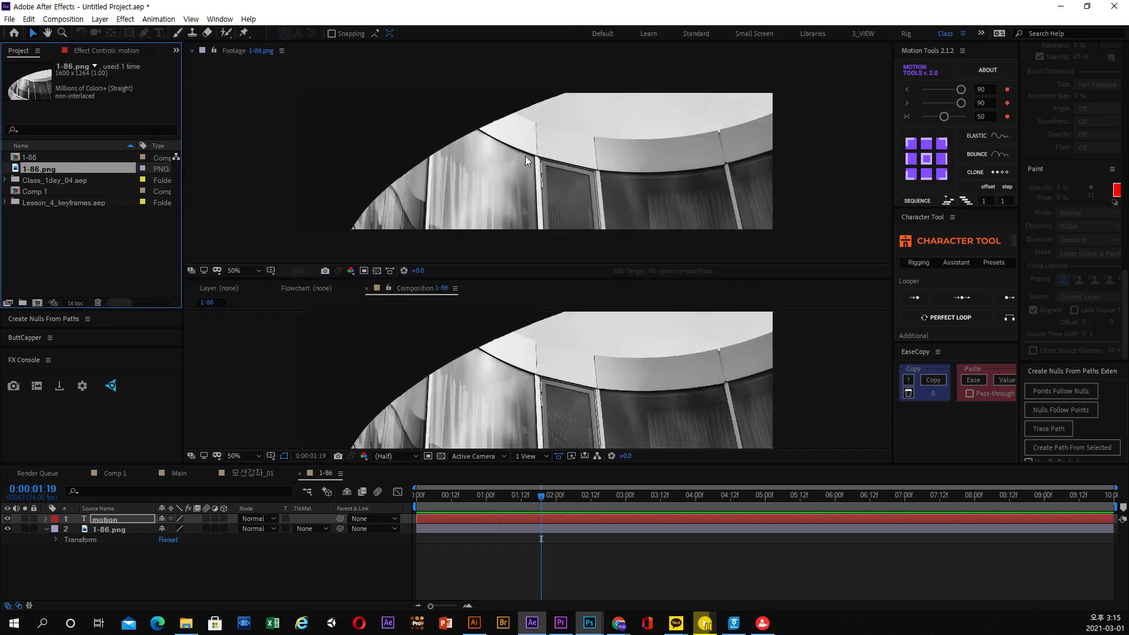
scroll(527, 157, down, 2)
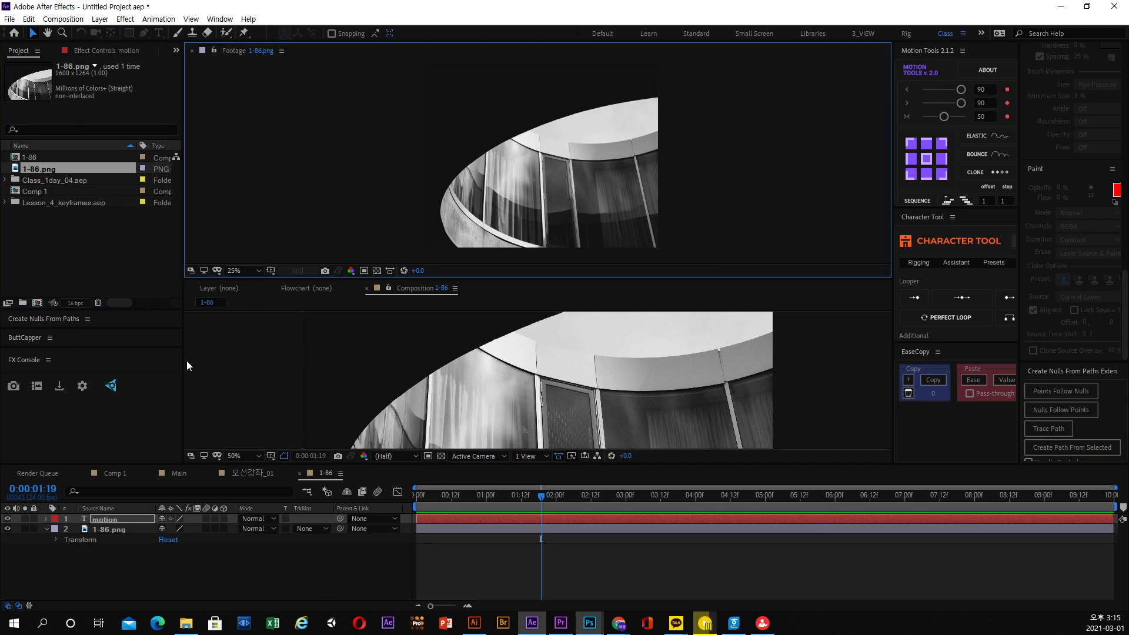
click(30, 168)
double_click(30, 169)
- Close the 1-86 composition's timeline and delete that composition from the project
click(301, 474)
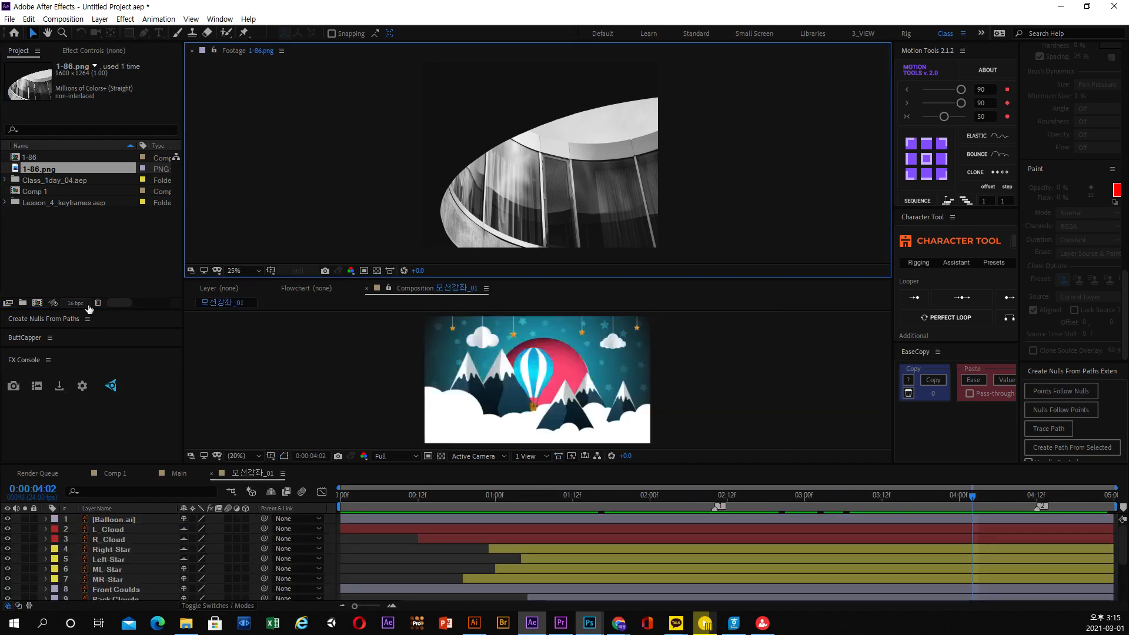
click(39, 197)
click(35, 167)
click(29, 160)
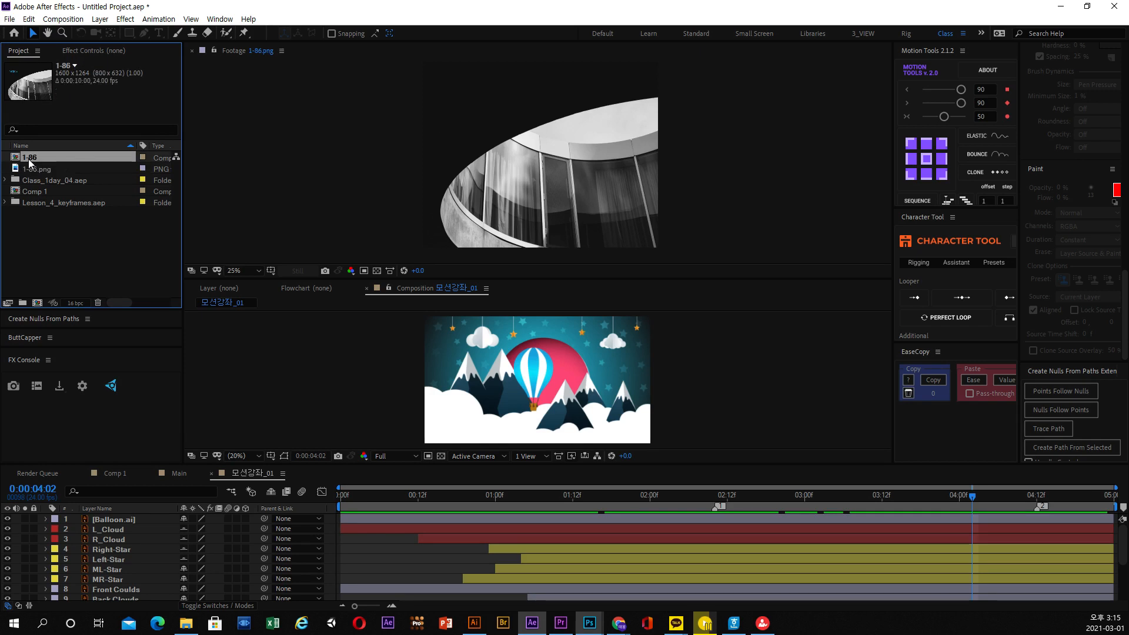
key(Delete)
click(581, 326)
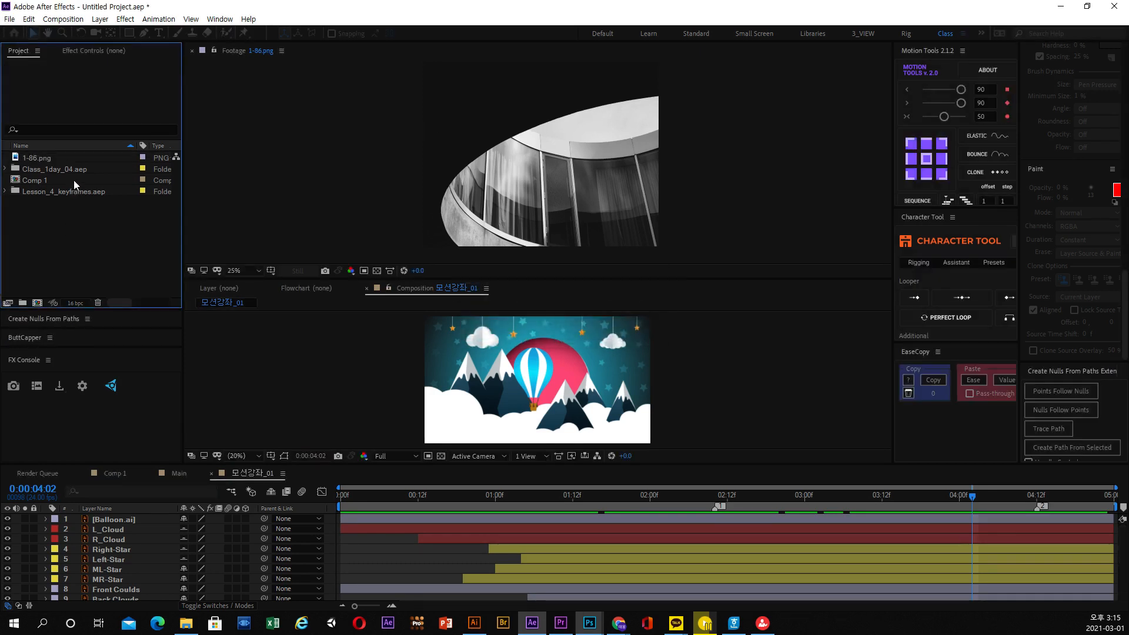
- Check the 1-86.png footage, open the Comp 1 composition, and move its current time to 0:00:02:07
double_click(47, 160)
click(47, 163)
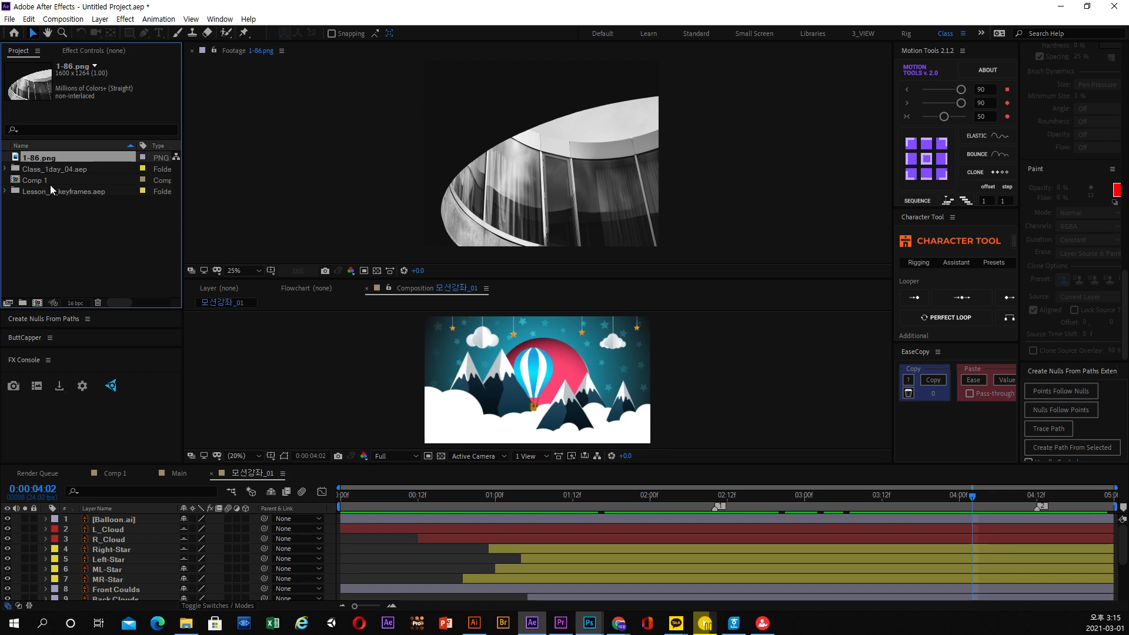
double_click(40, 181)
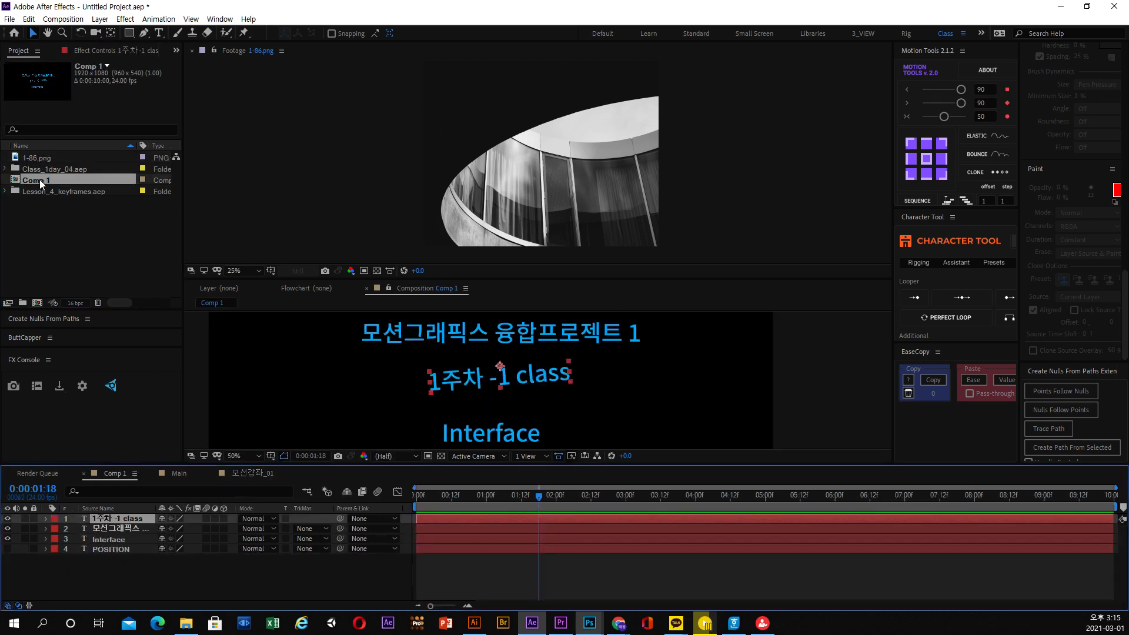
click(40, 179)
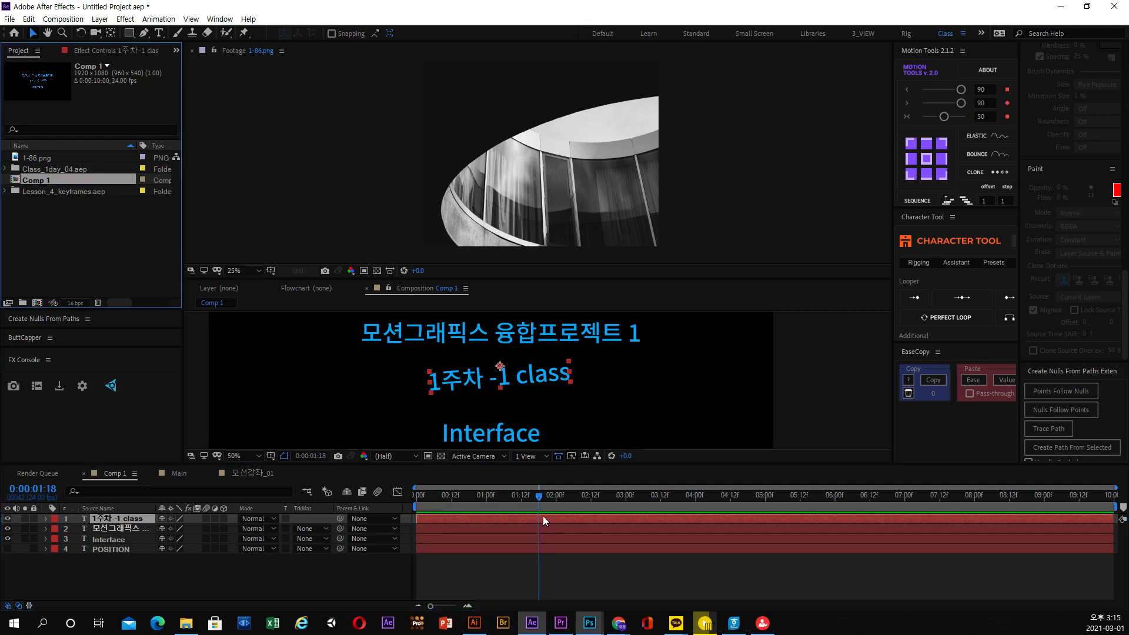
drag(575, 498, 577, 501)
- Open the Main composition from the Lesson_4_keyframes.aep folder, and collapse that folder again
double_click(33, 192)
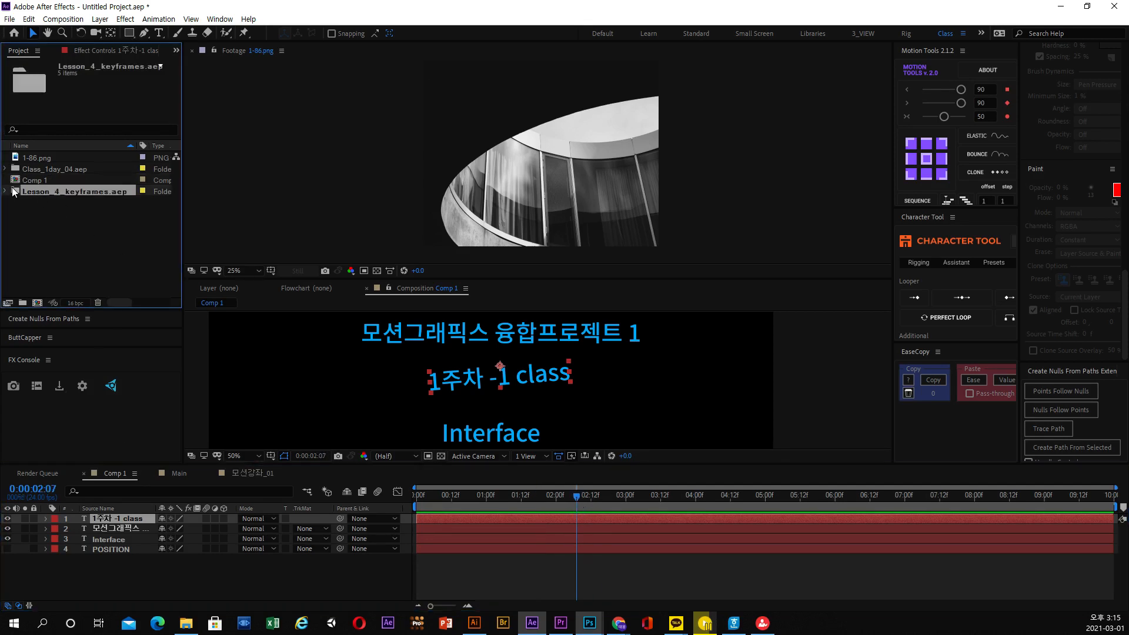
double_click(41, 203)
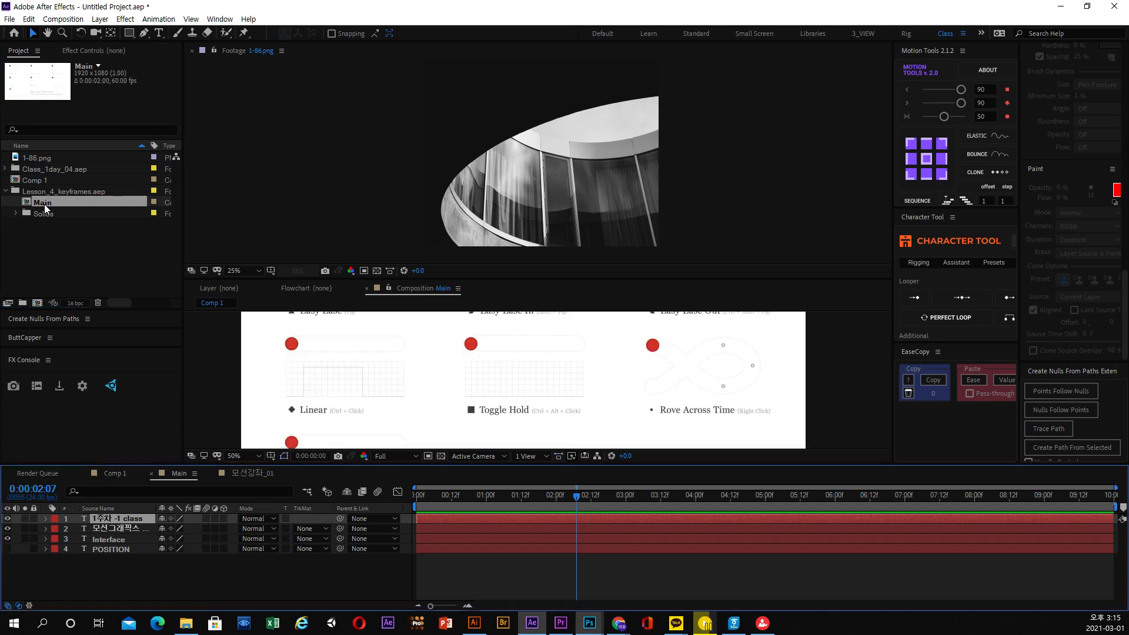
click(5, 191)
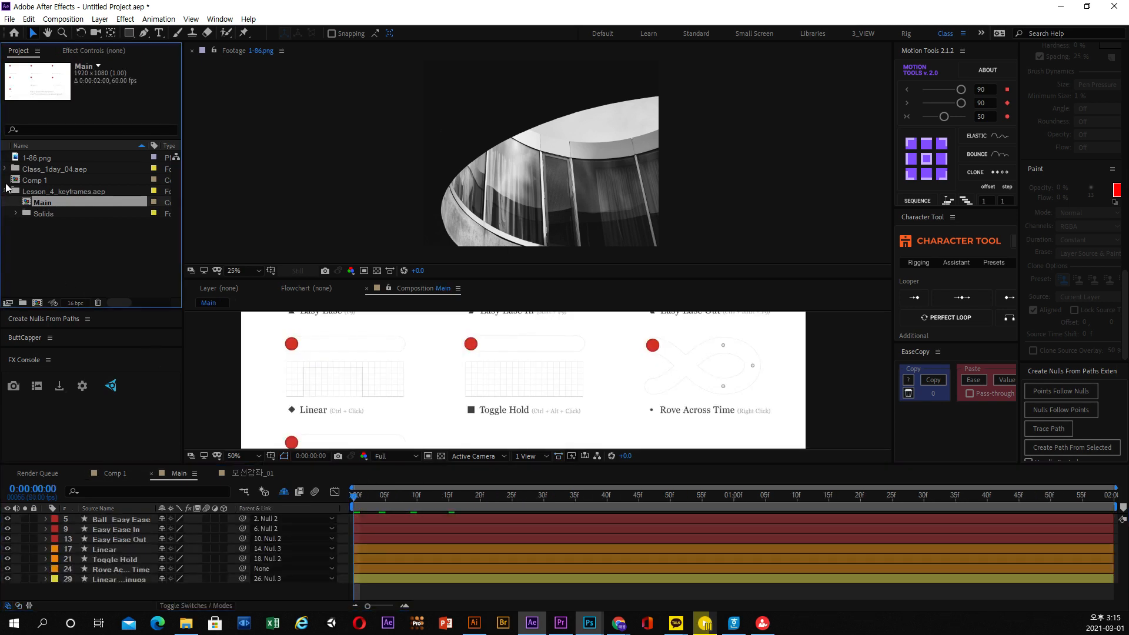
- Expand the Class_1day_04.aep folder and open its 모션강좌_01 composition
click(5, 169)
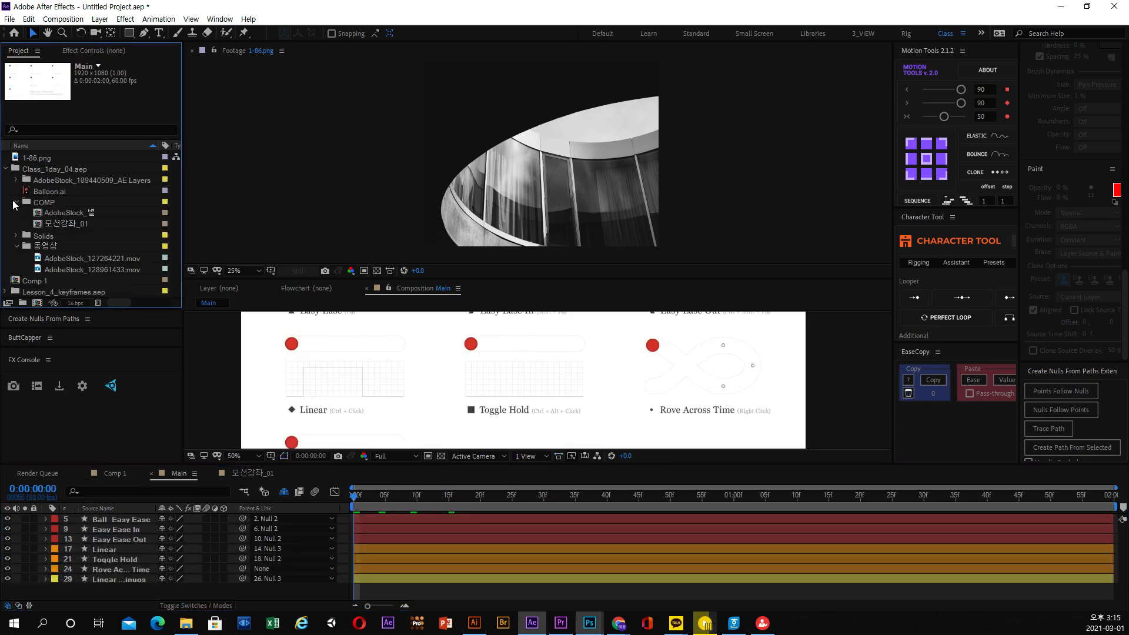
click(66, 227)
double_click(69, 224)
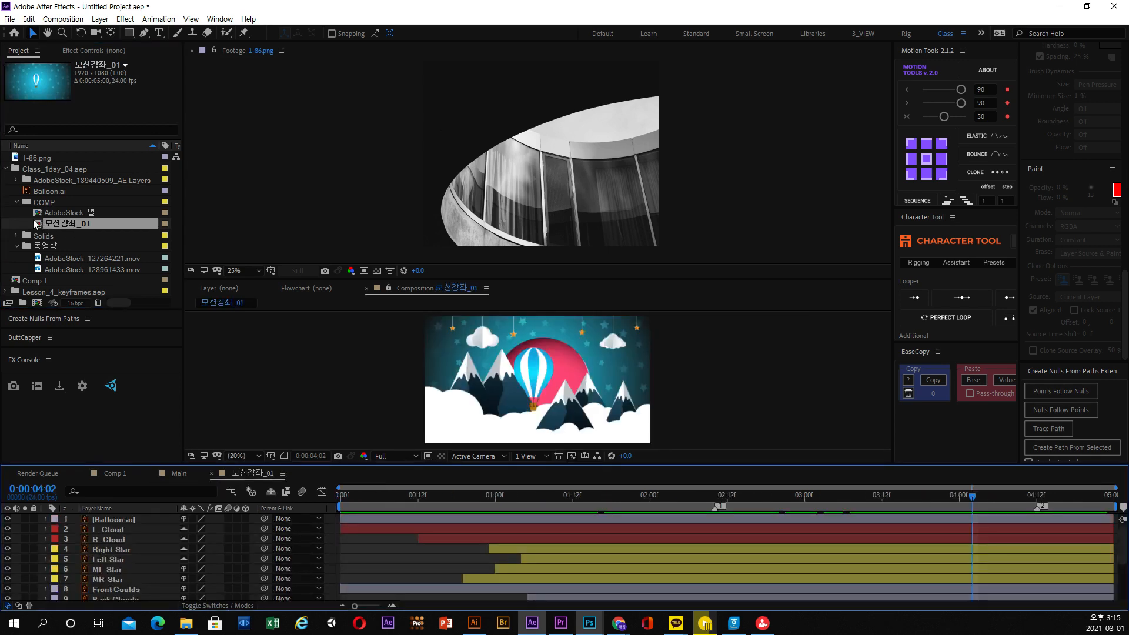
- Examine the preview and details of the AdobeStock_127264221.mov and AdobeStock_128961433.mov footage
click(59, 258)
click(60, 270)
click(55, 260)
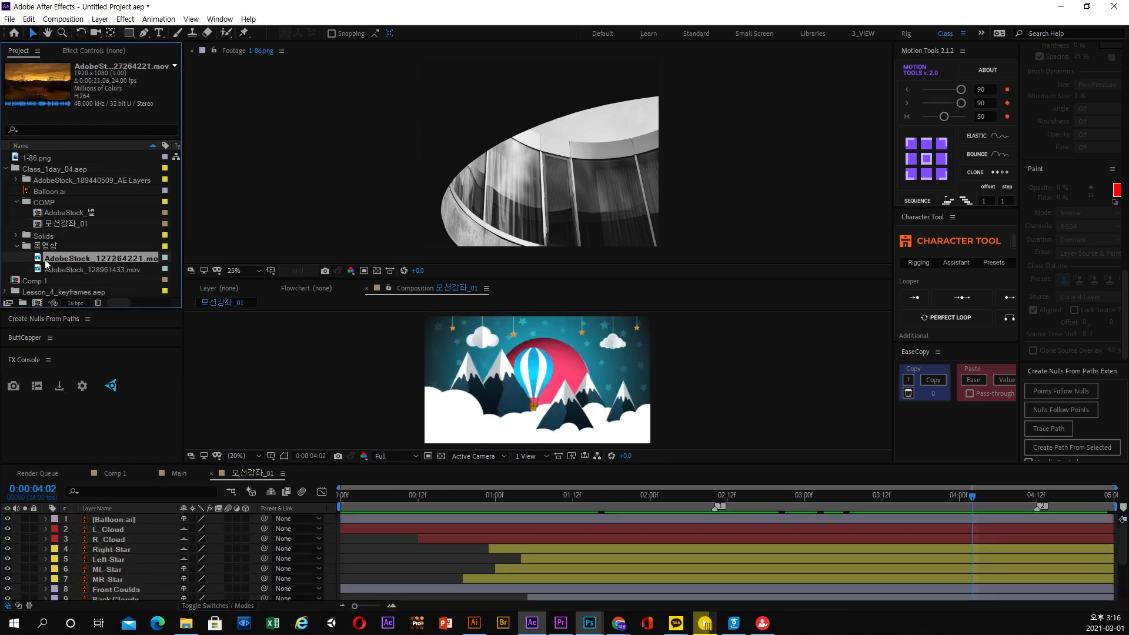
- Compare the two AdobeStock .mov clips in the 동영상 folder by viewing their thumbnails and details alternately
click(47, 269)
click(46, 260)
click(47, 269)
click(44, 260)
- Close the 1-86.png footage viewer and move the 모션강좌_01 composition's current time to 0:00:02:02
double_click(47, 226)
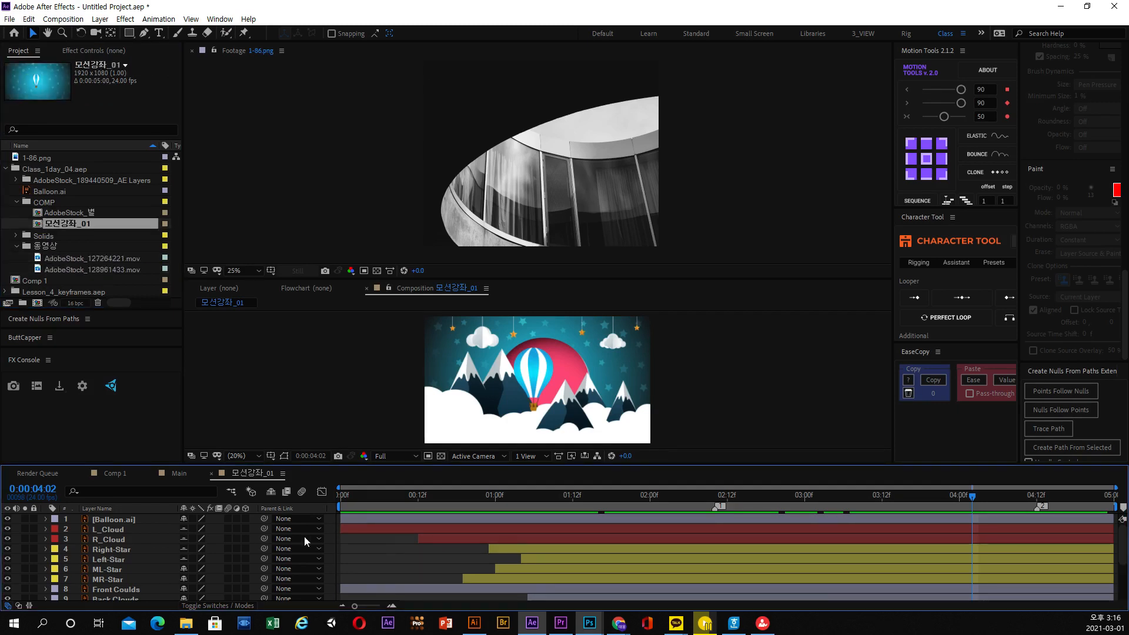
drag(393, 500, 805, 500)
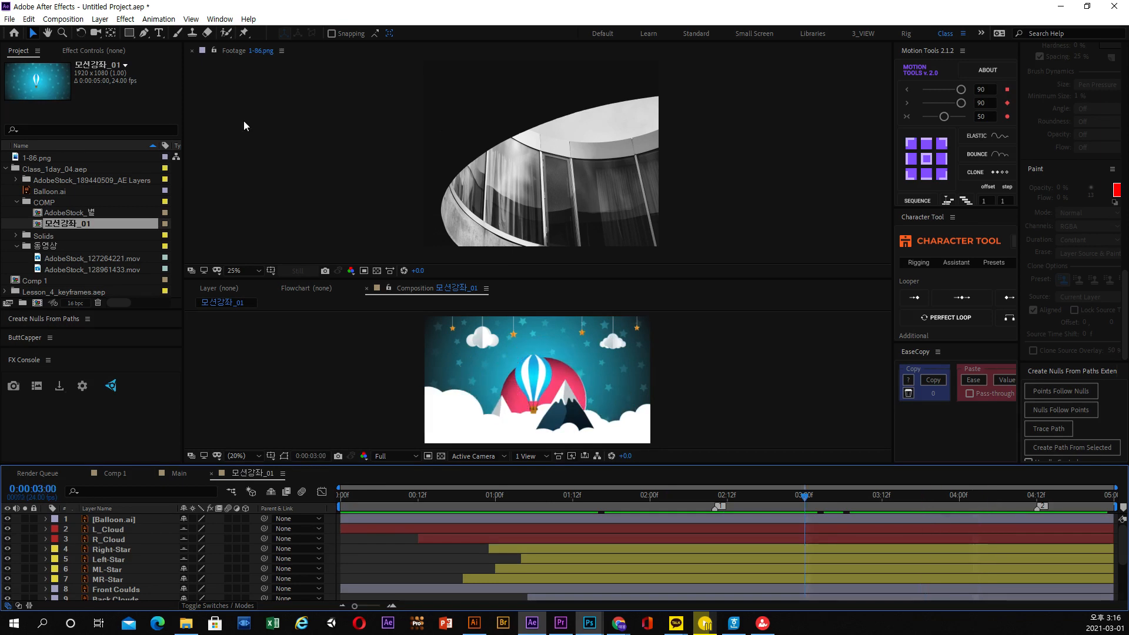
click(191, 51)
drag(633, 496, 656, 498)
drag(769, 504, 663, 498)
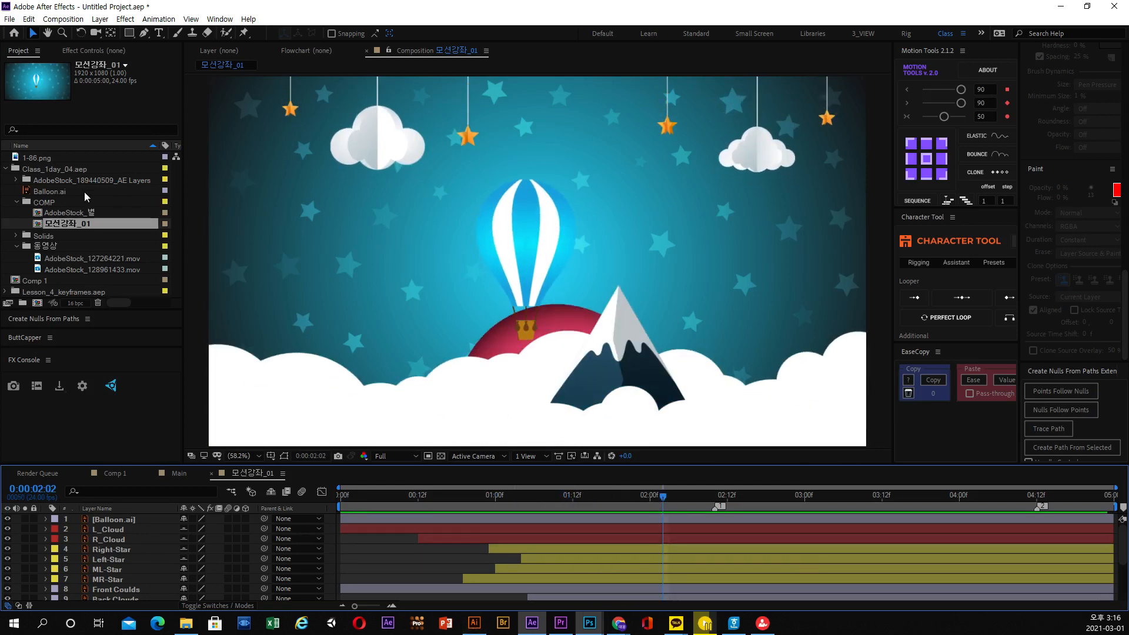
- Collapse the Class_1day_04.aep folder and choose the Photoshop_layer PSD from the 1day folder as the file to import
click(6, 169)
click(51, 250)
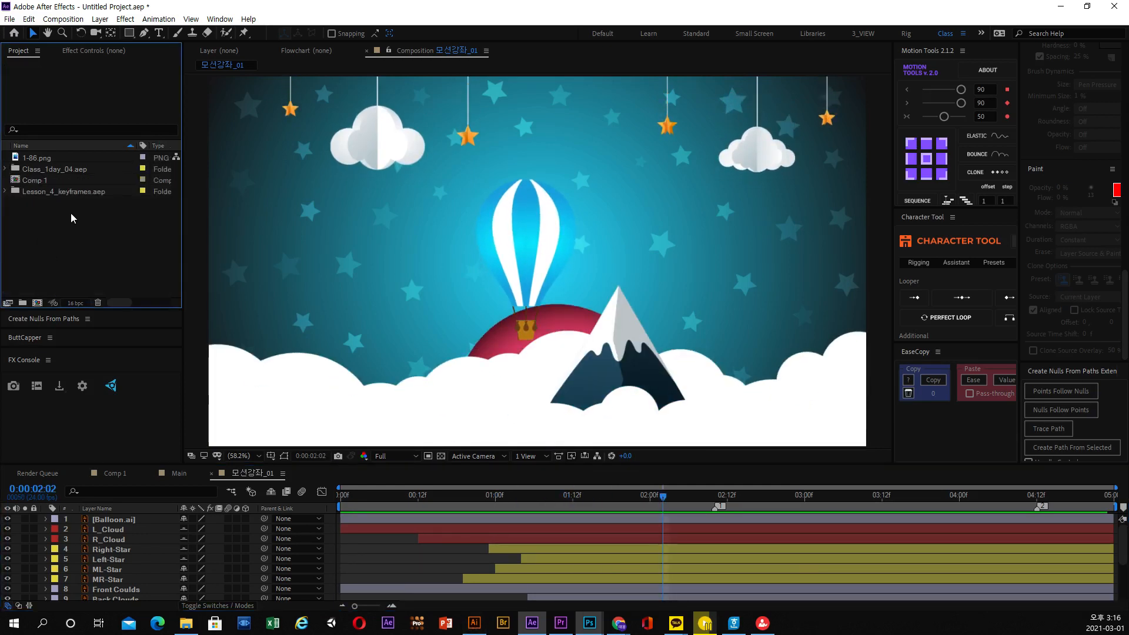
right_click(71, 213)
mouse_move(120, 273)
click(262, 273)
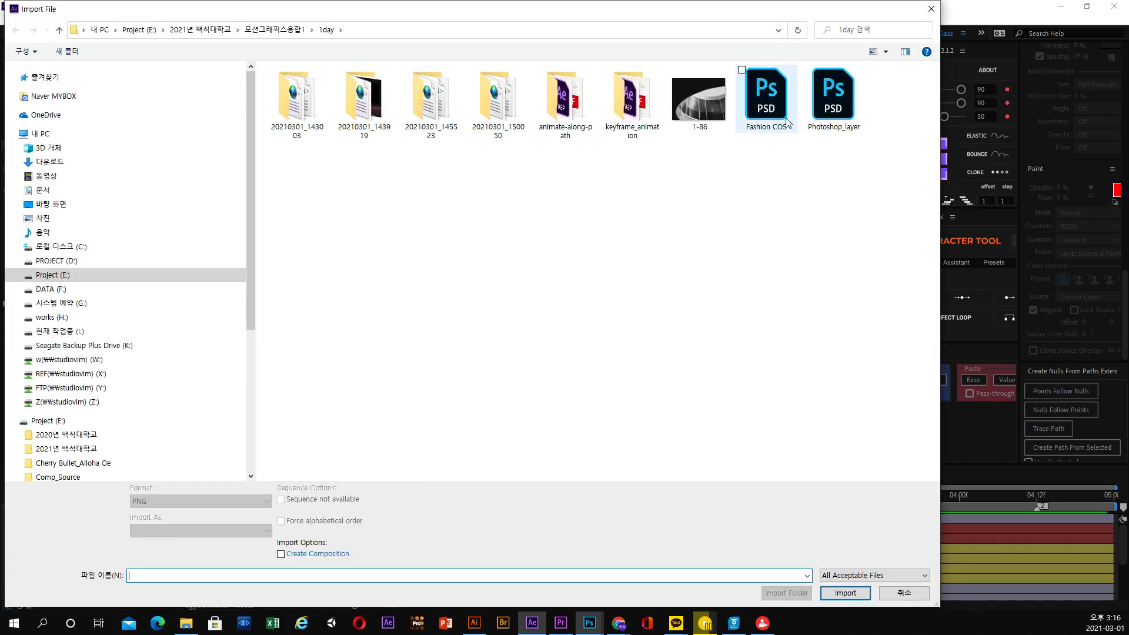
click(834, 97)
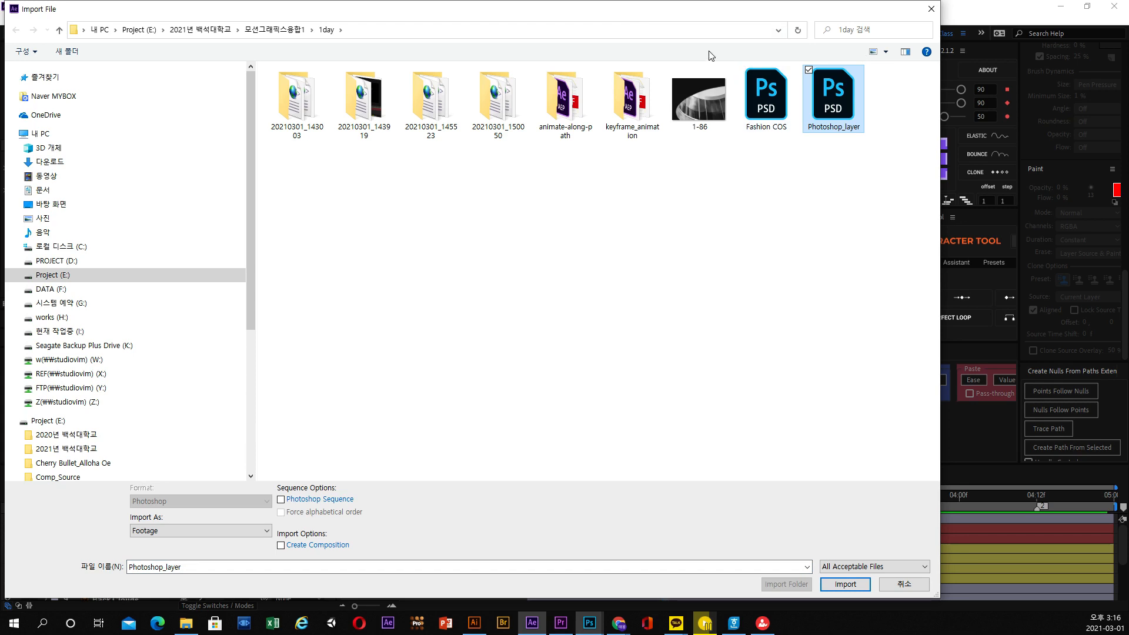
drag(688, 12, 730, 12)
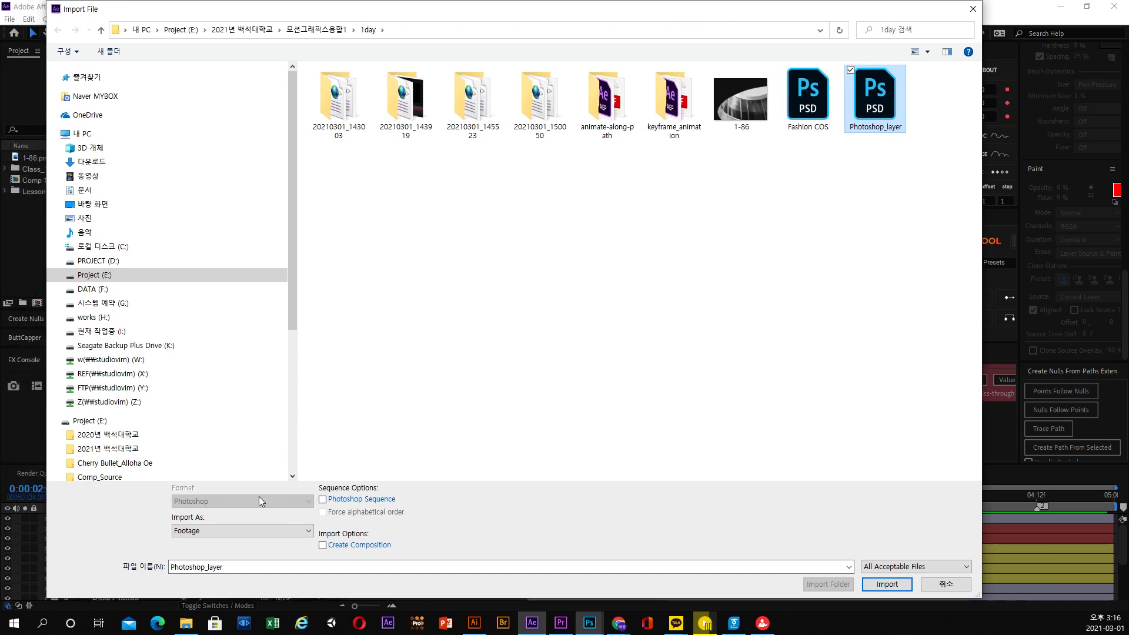
- Try the Composition import type for the Photoshop_layer file, and set it to Composition - Retain Layer Sizes
click(238, 531)
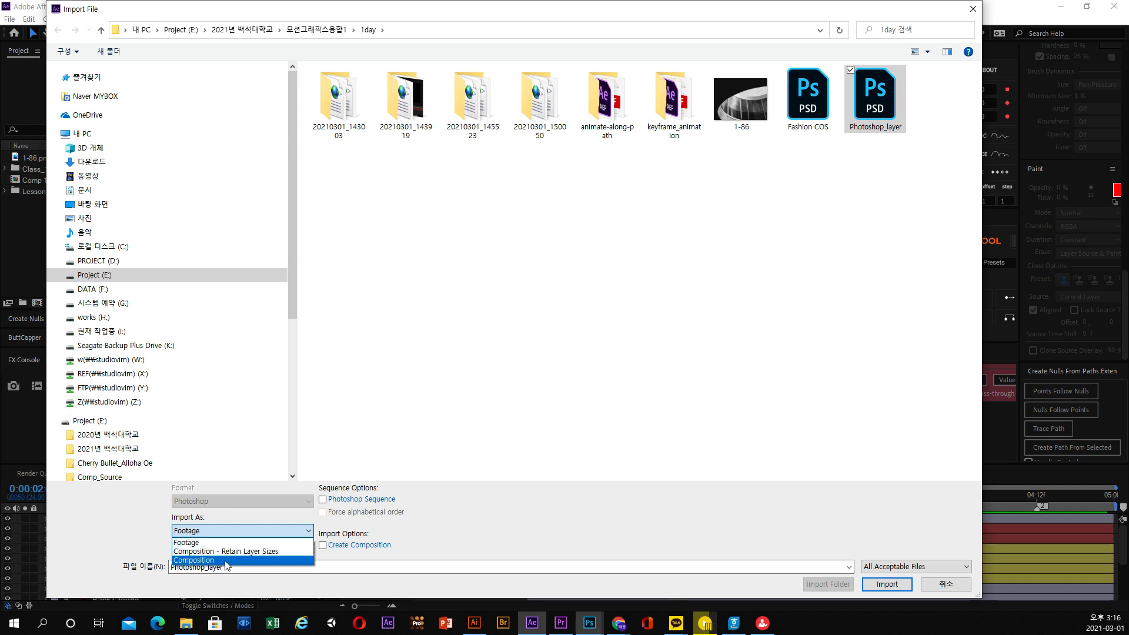
click(224, 552)
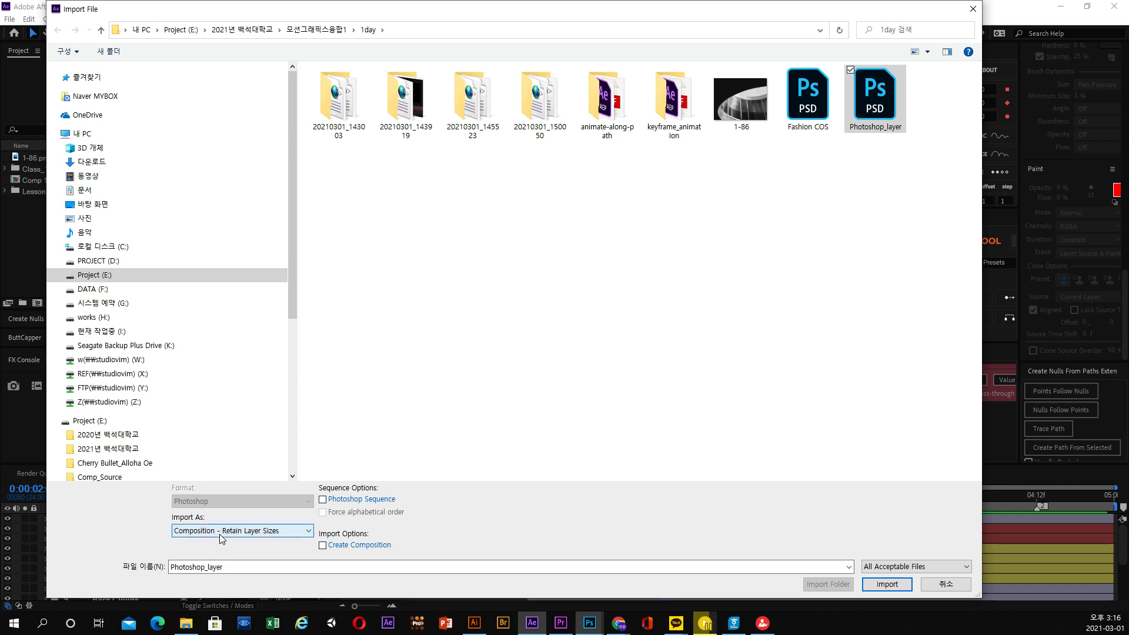
click(222, 537)
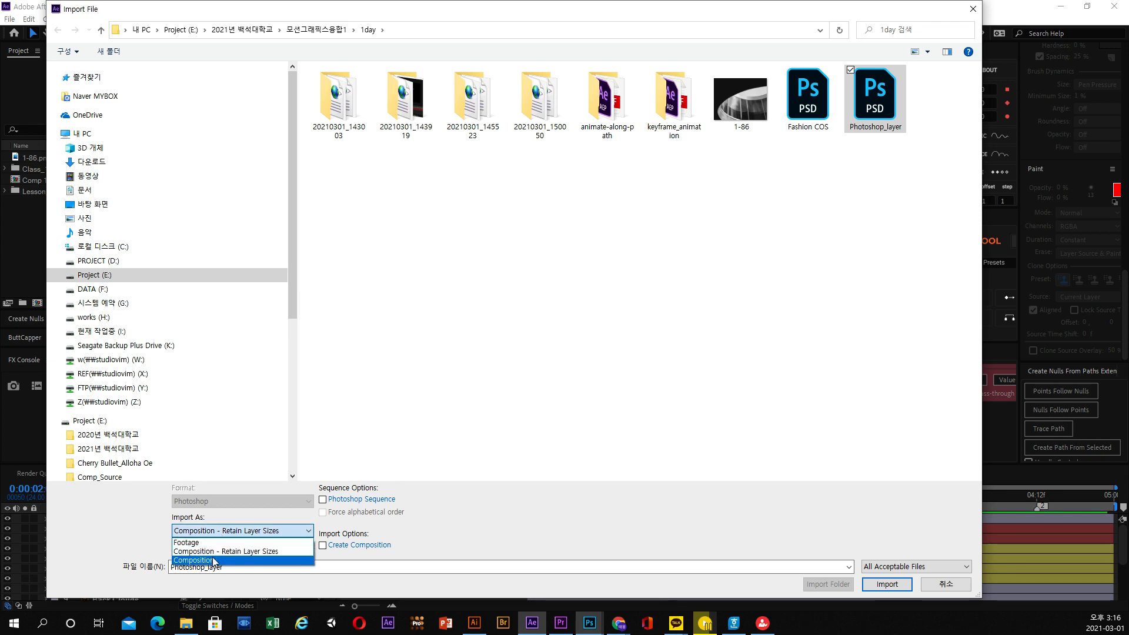
click(213, 561)
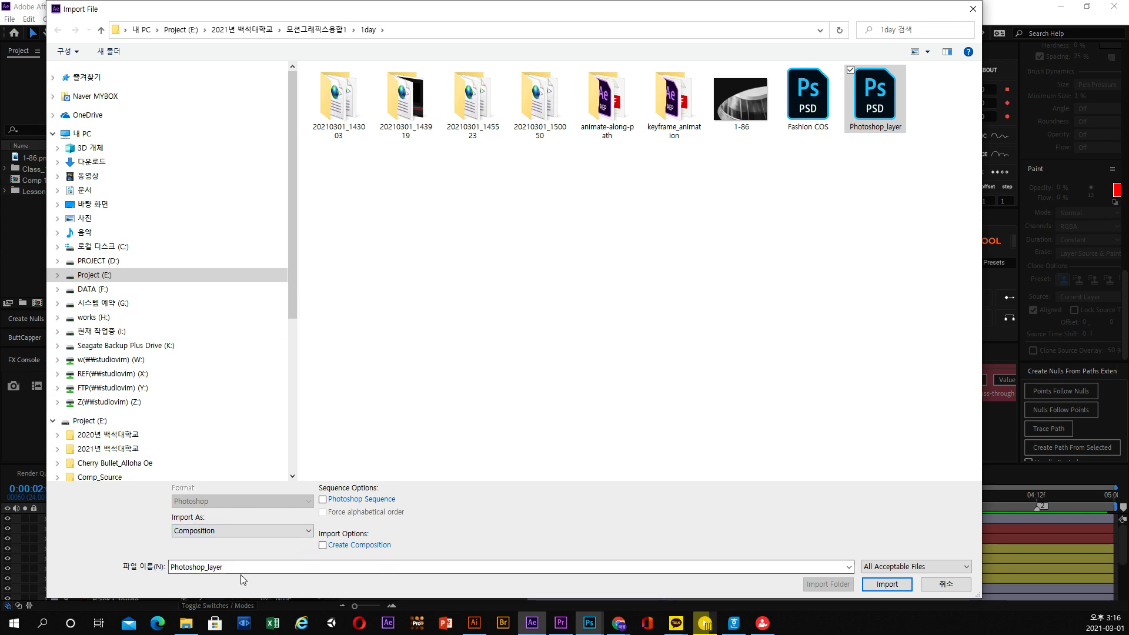
click(242, 537)
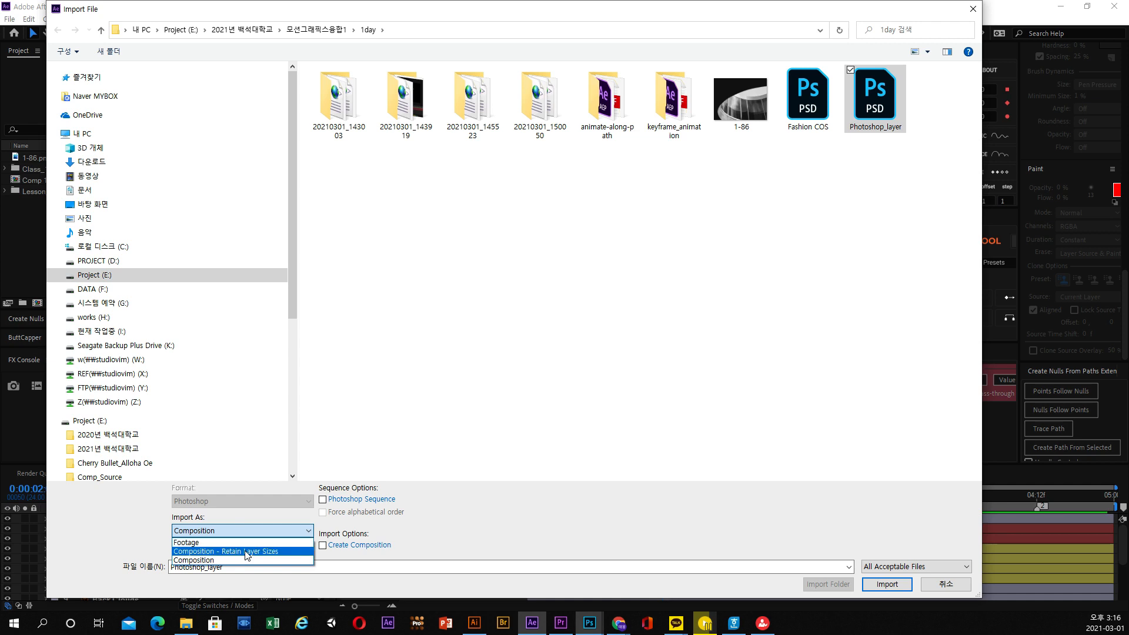
click(245, 552)
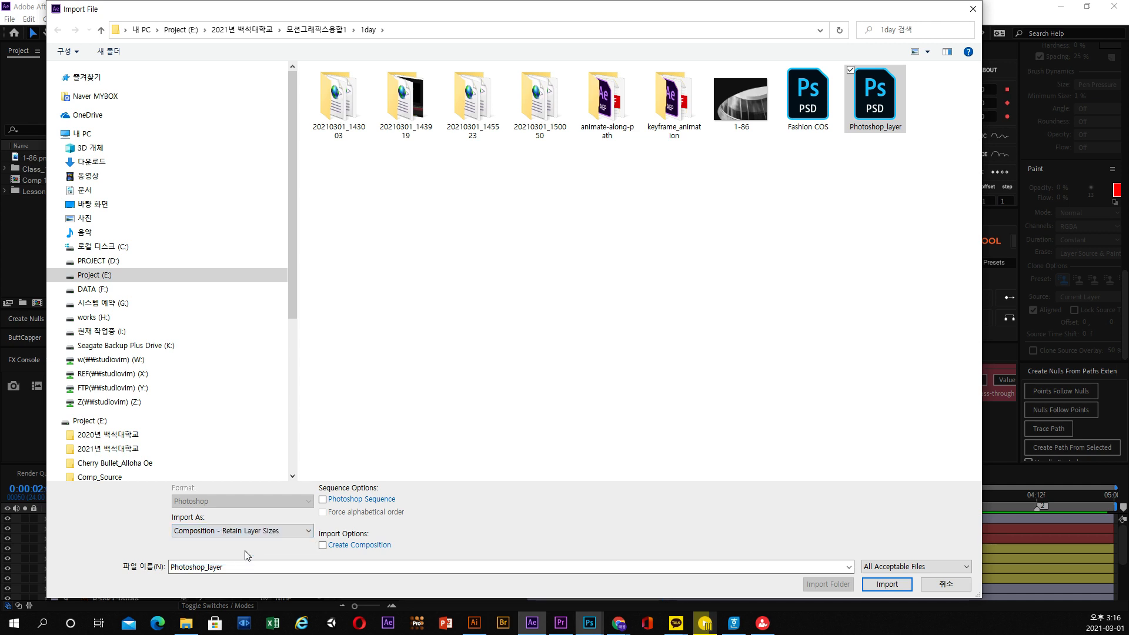
click(940, 581)
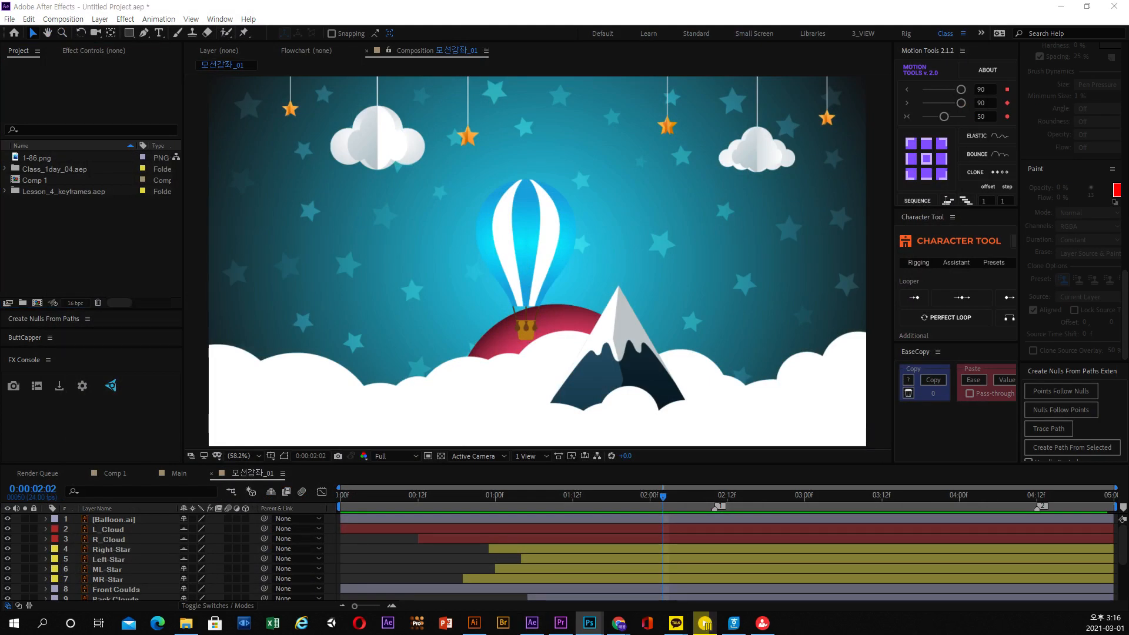
right_click(76, 229)
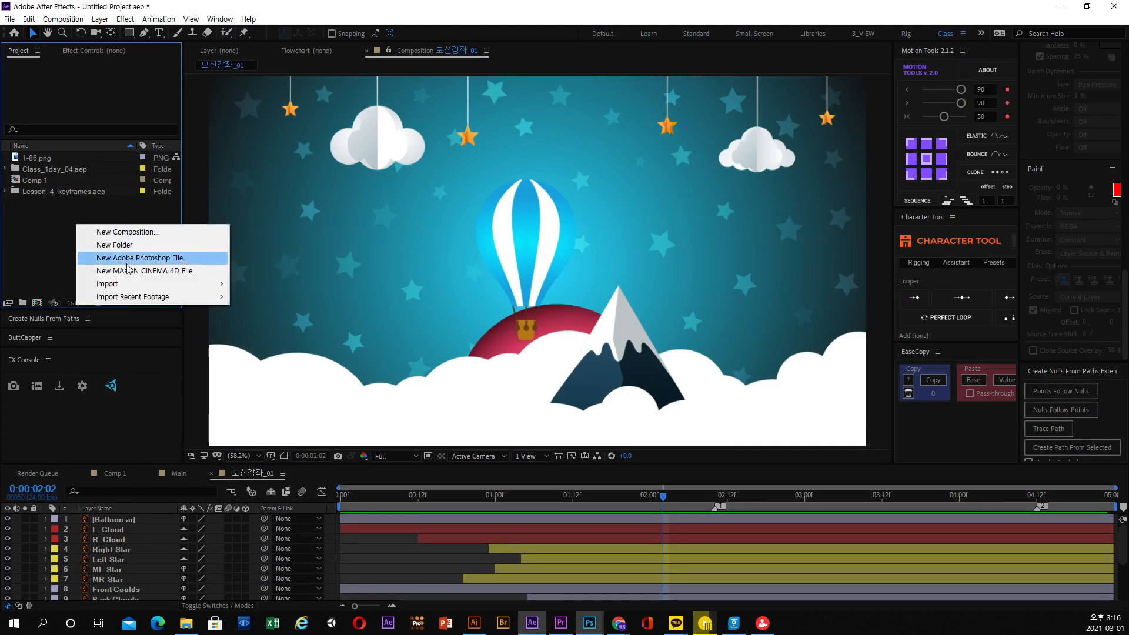
mouse_move(127, 286)
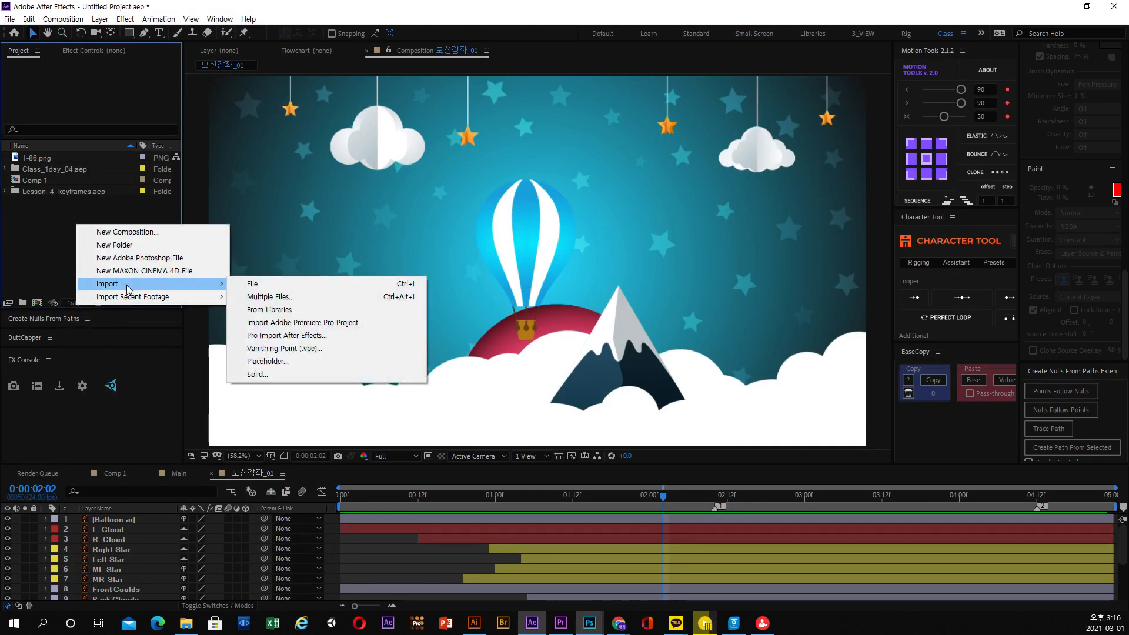
click(262, 284)
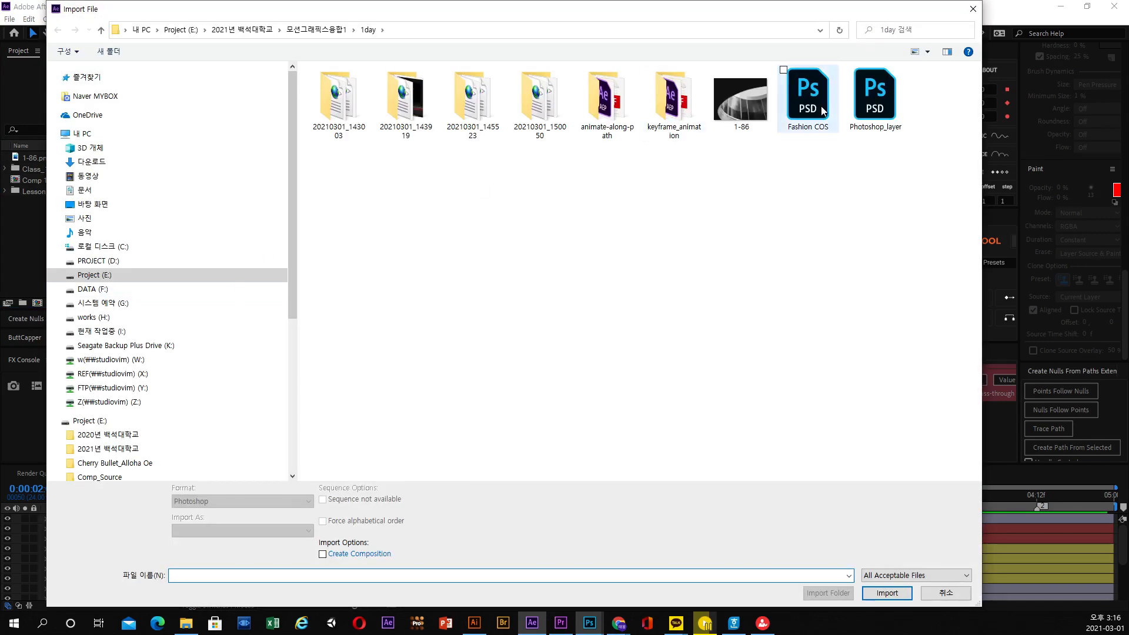
click(974, 9)
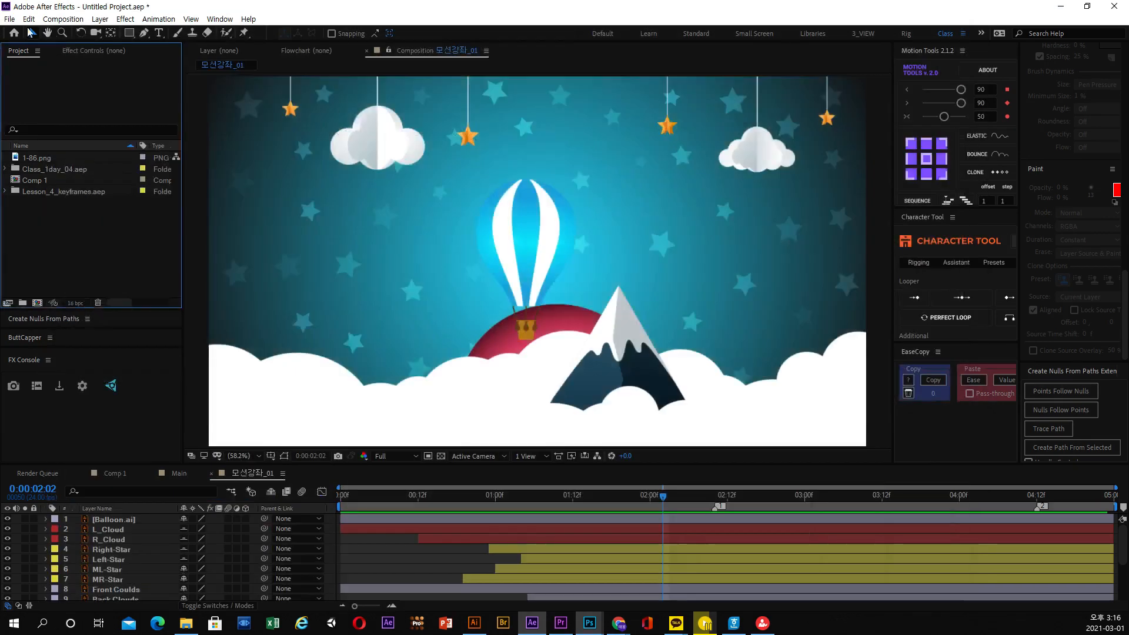
- Save the project as 1day_01 in the folder Project (E:) > 2021년 백석대학교 > 모션그래픽스융합1 > 1day
click(10, 18)
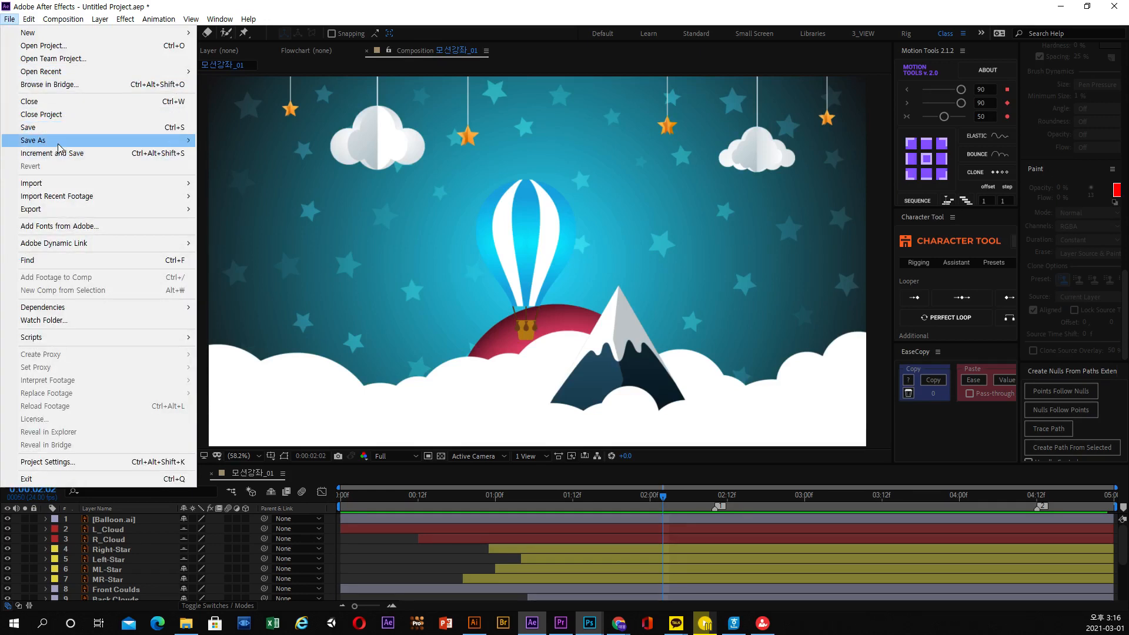
mouse_move(59, 143)
click(263, 140)
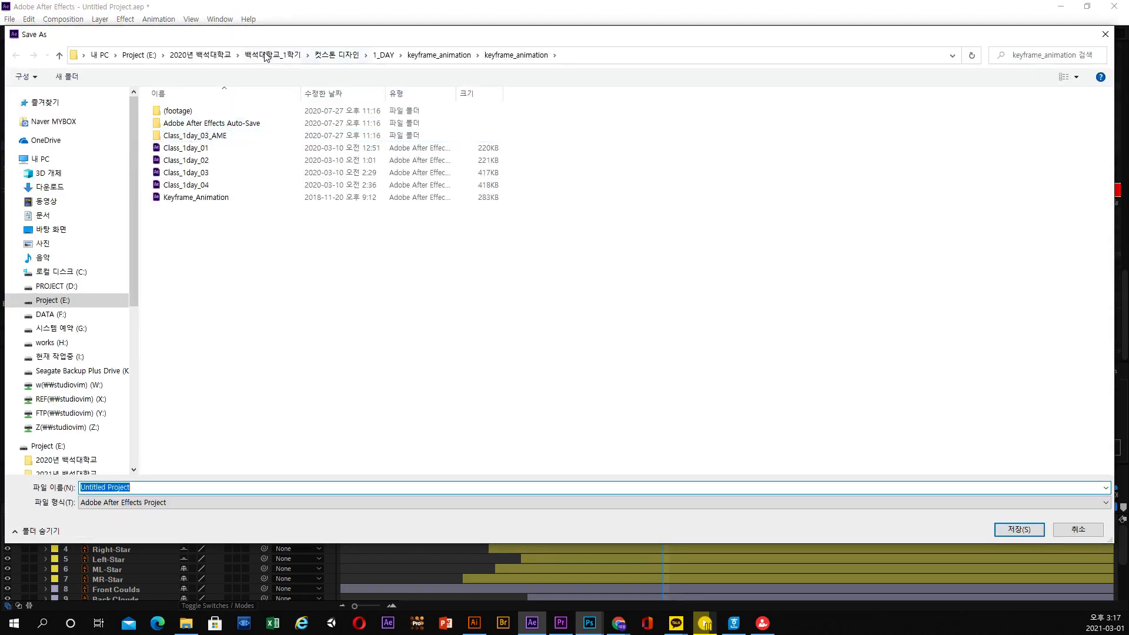
click(138, 55)
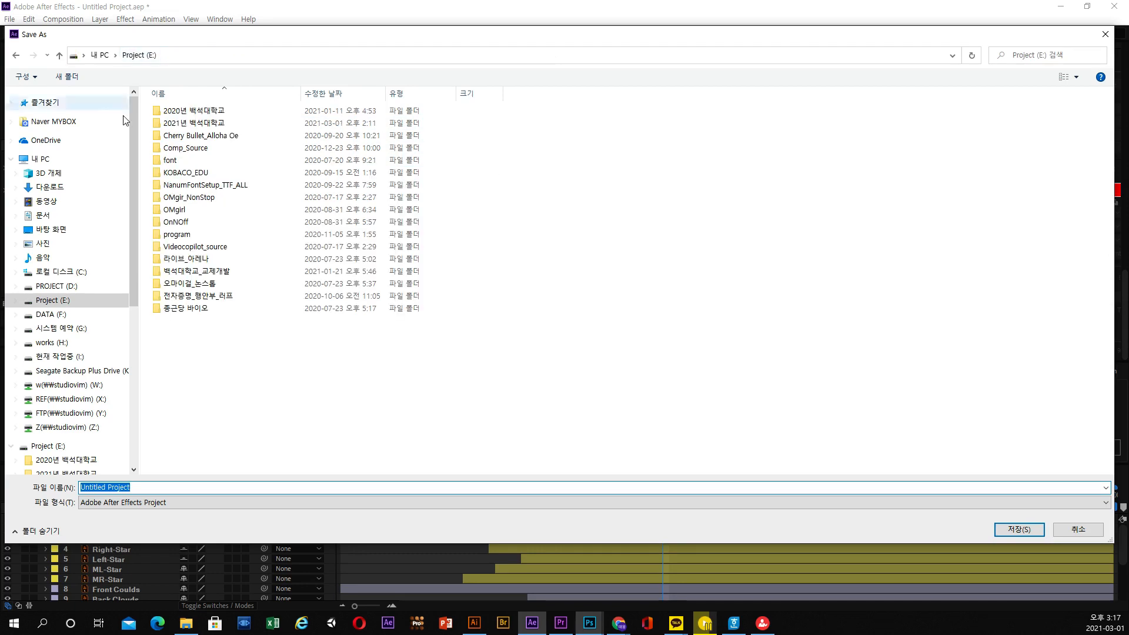
double_click(188, 123)
click(190, 162)
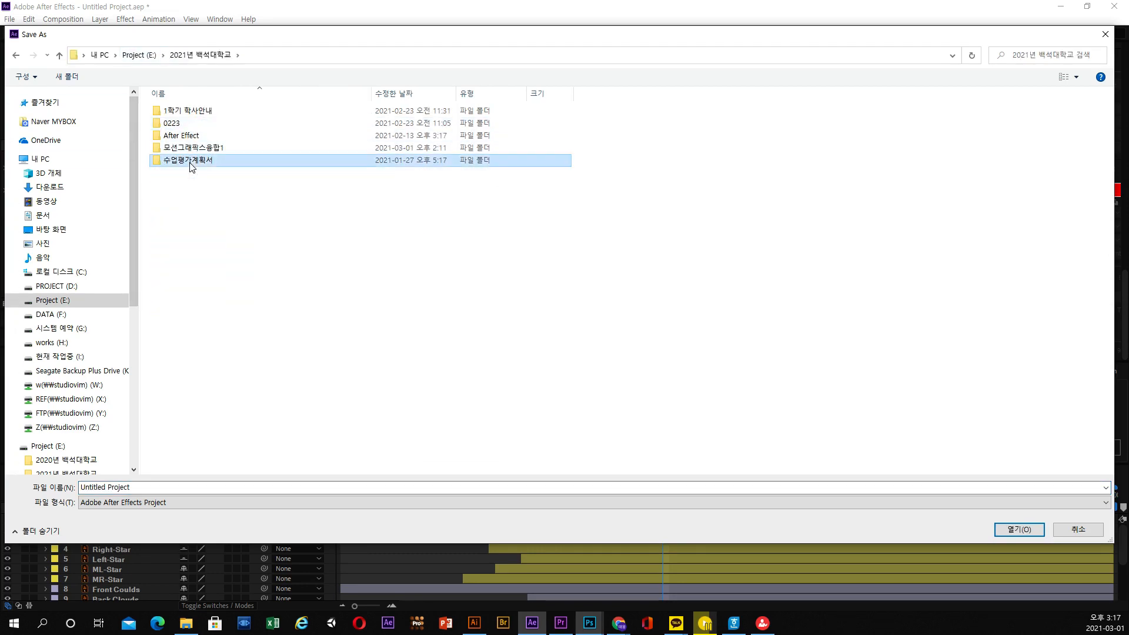
double_click(190, 165)
click(197, 55)
double_click(192, 151)
double_click(167, 111)
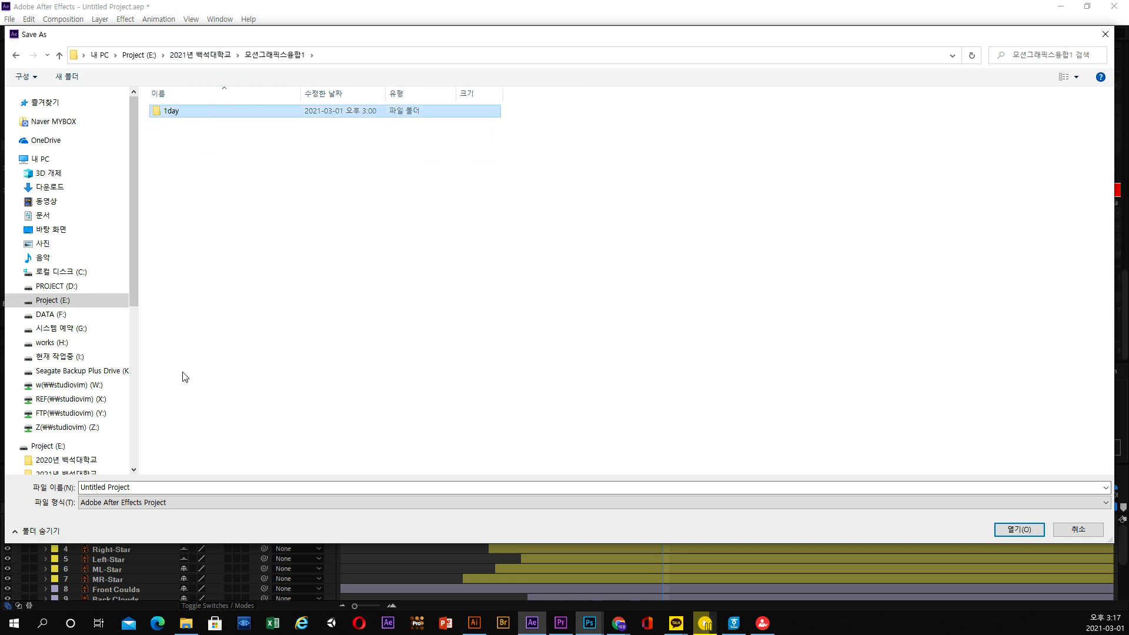
click(157, 490)
text(1day_01)
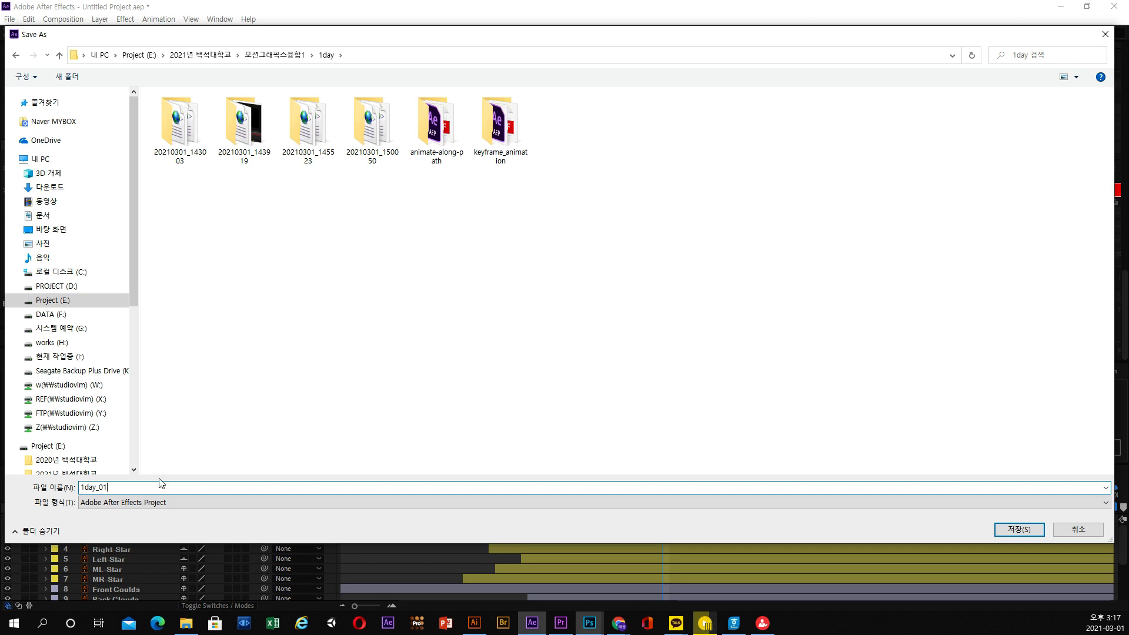
key(Return)
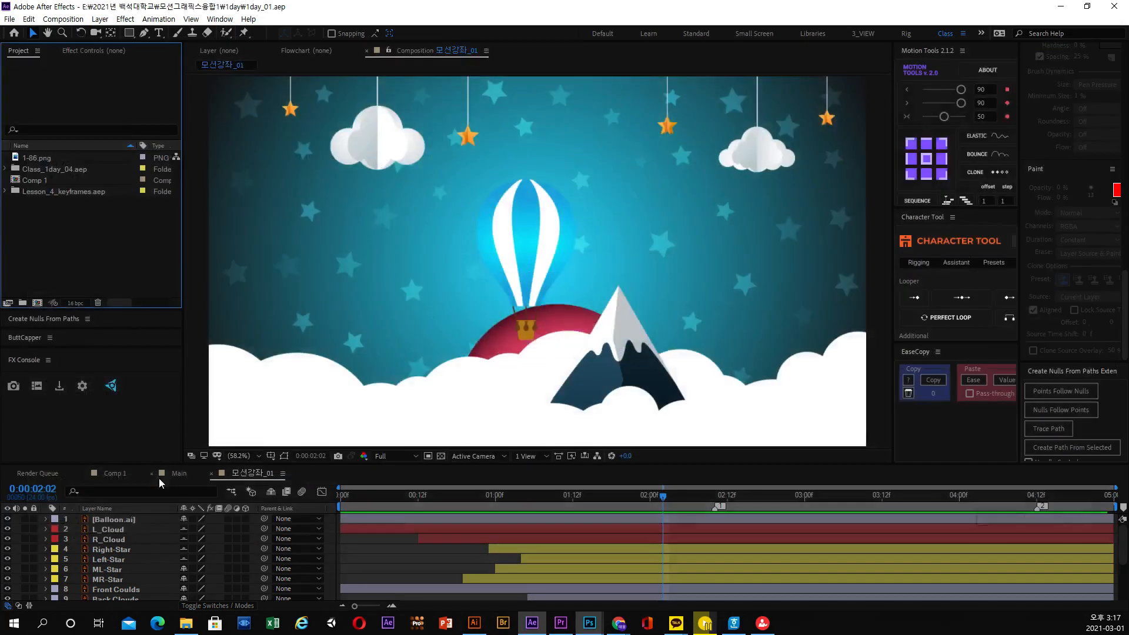
- Create a new, empty project
click(10, 19)
mouse_move(35, 30)
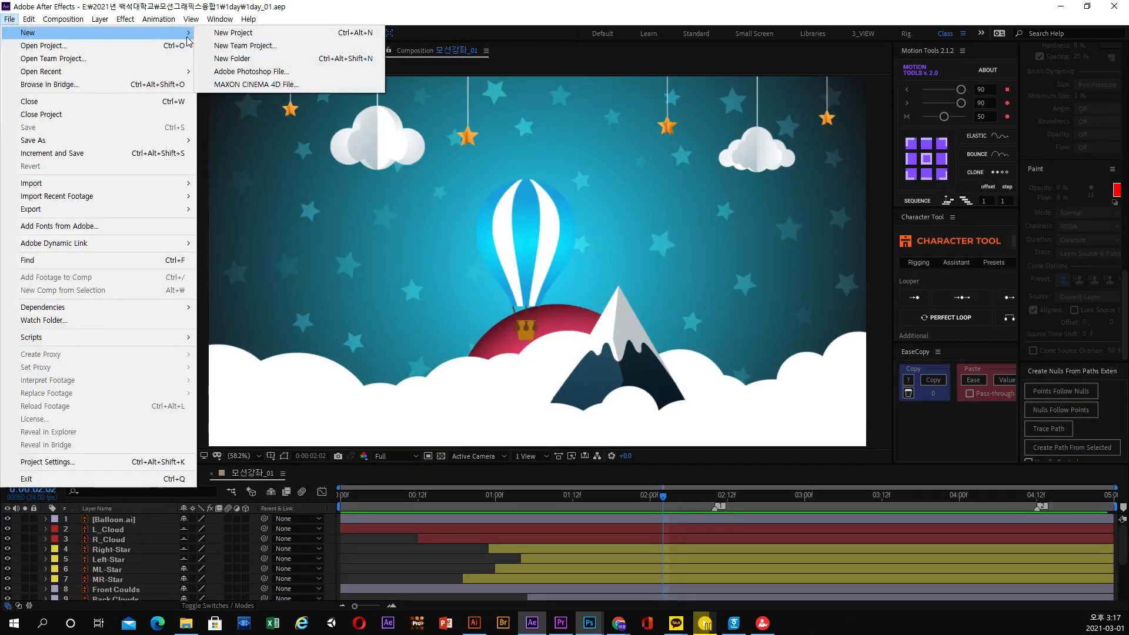
click(412, 30)
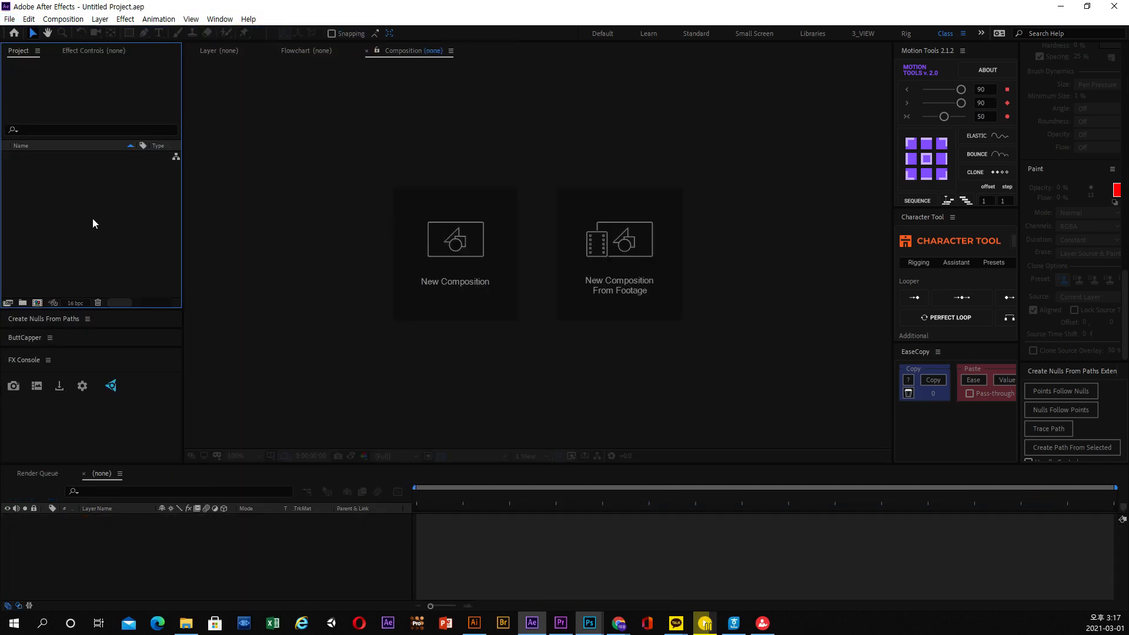
click(328, 247)
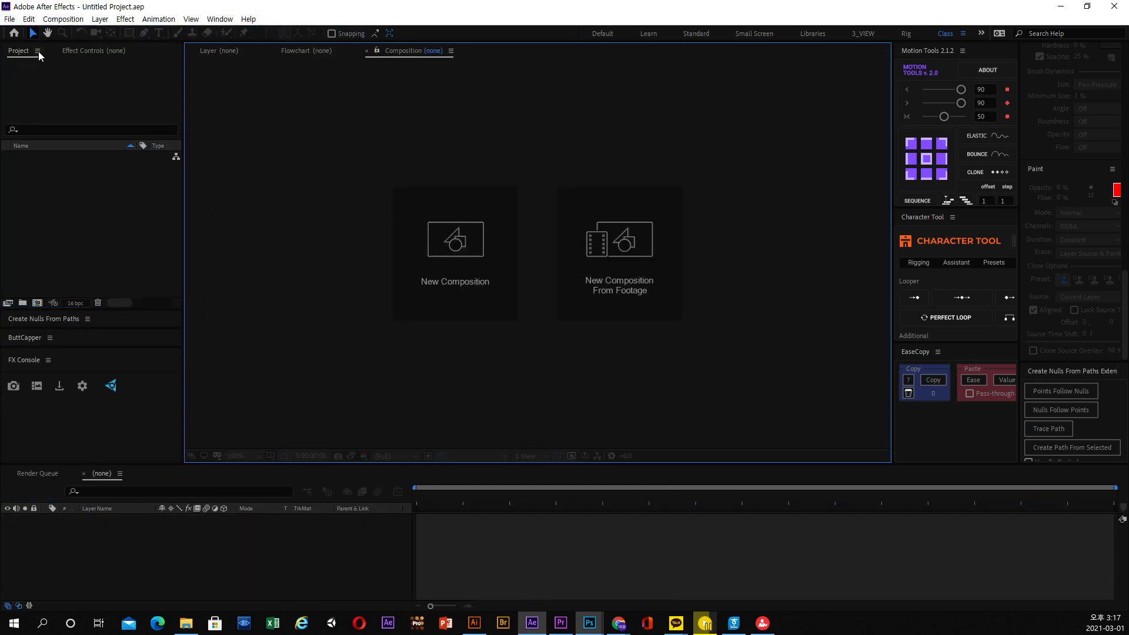
- Import the Photoshop_layer PSD file from the 1day folder and set its import kind to Footage
click(9, 19)
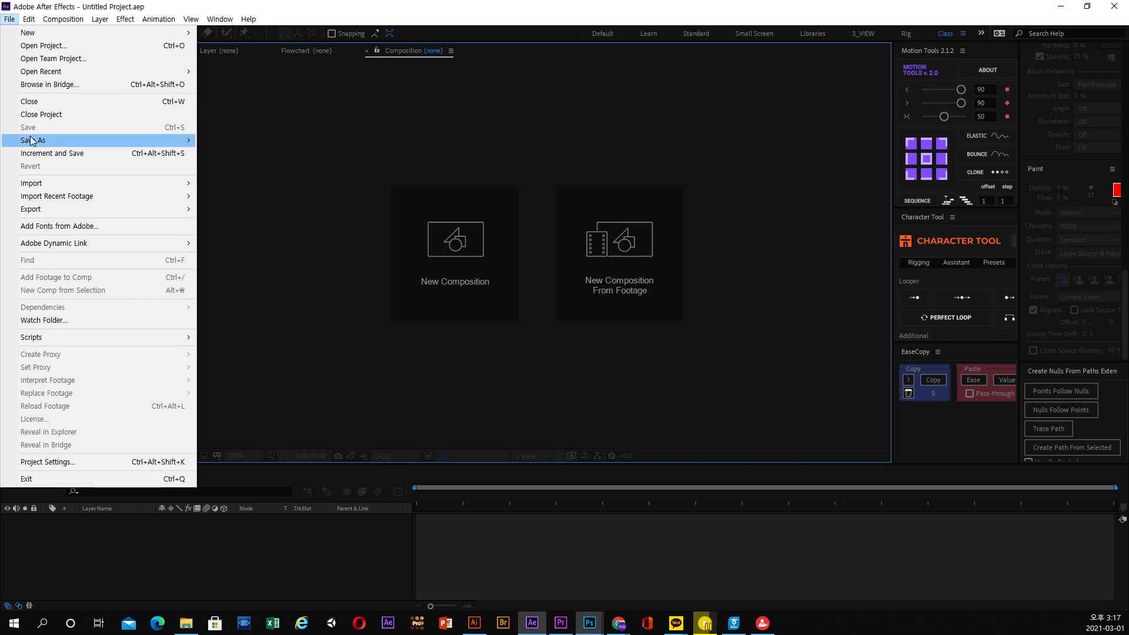
mouse_move(85, 186)
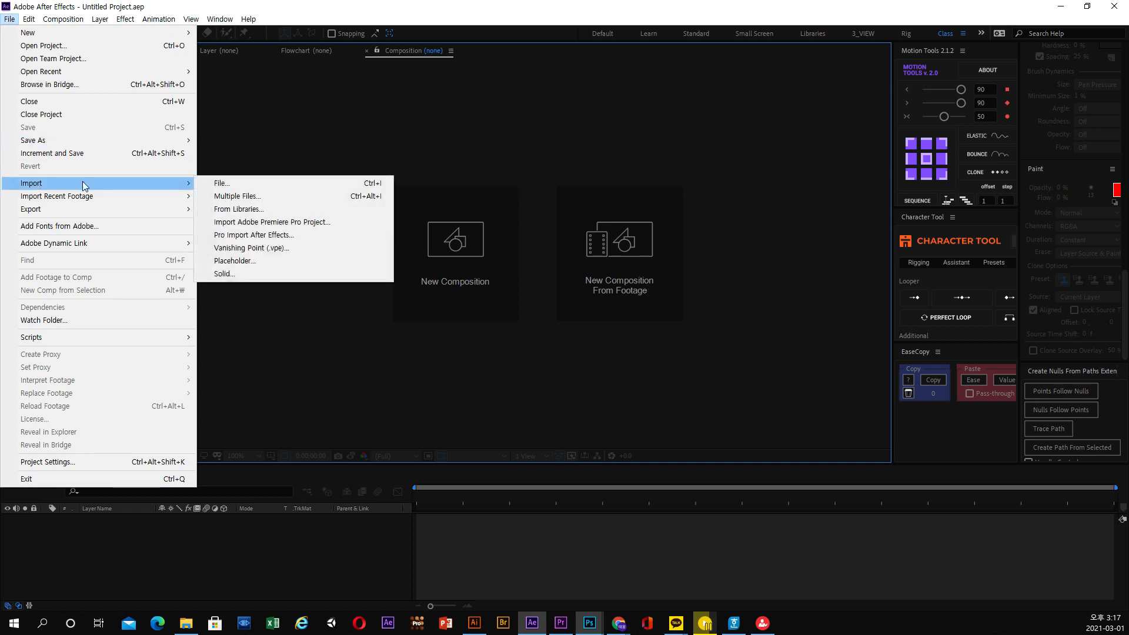
click(285, 186)
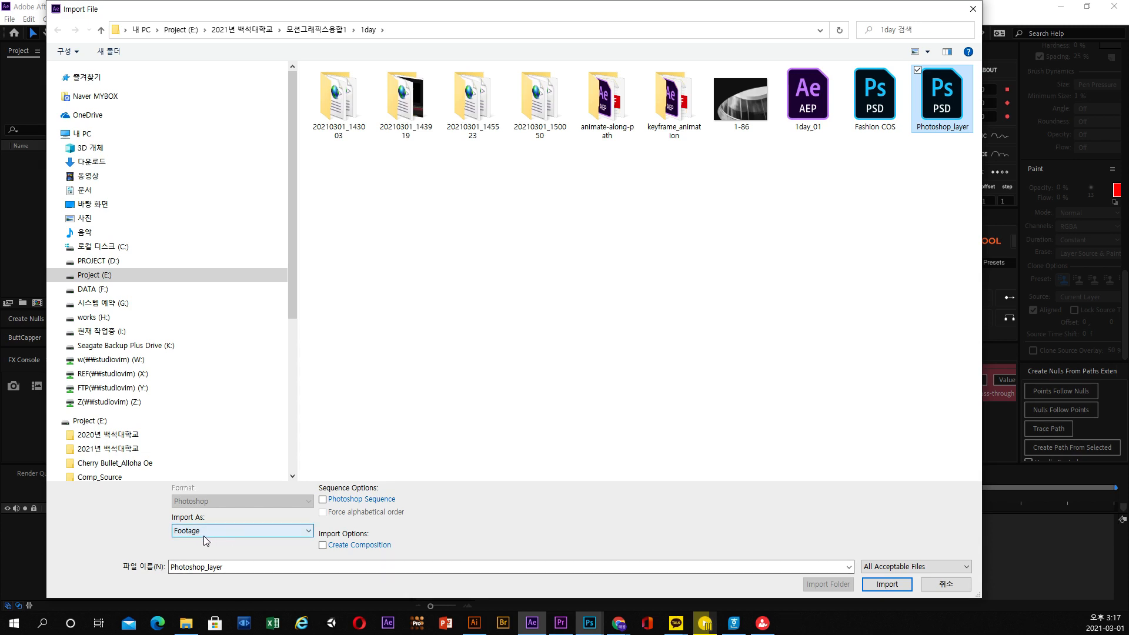
click(205, 537)
click(205, 537)
click(205, 541)
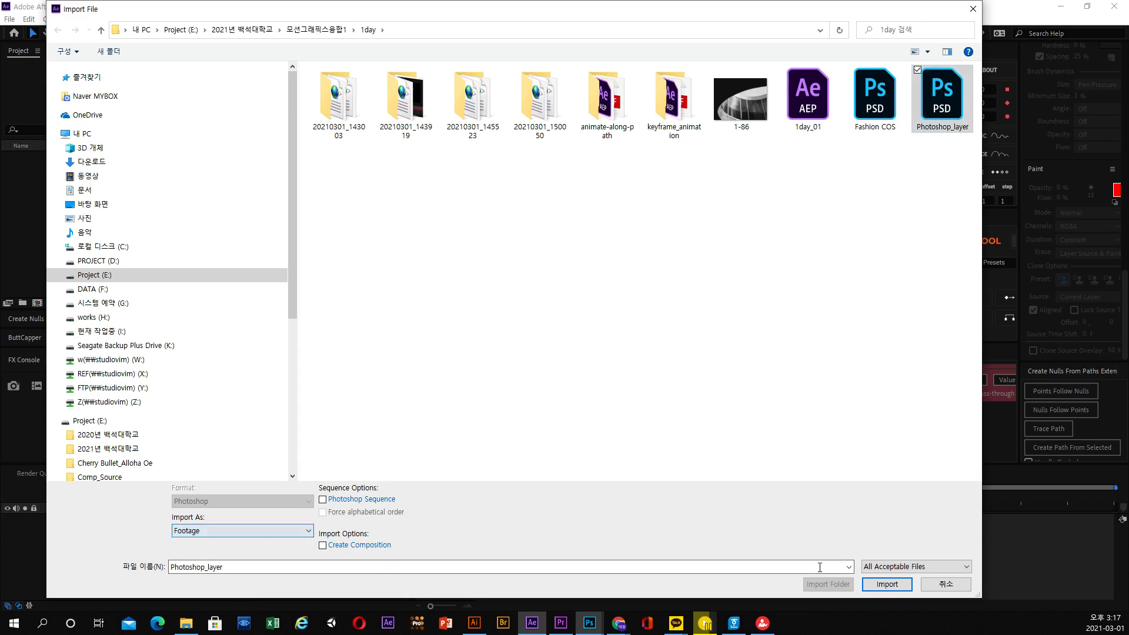
click(870, 586)
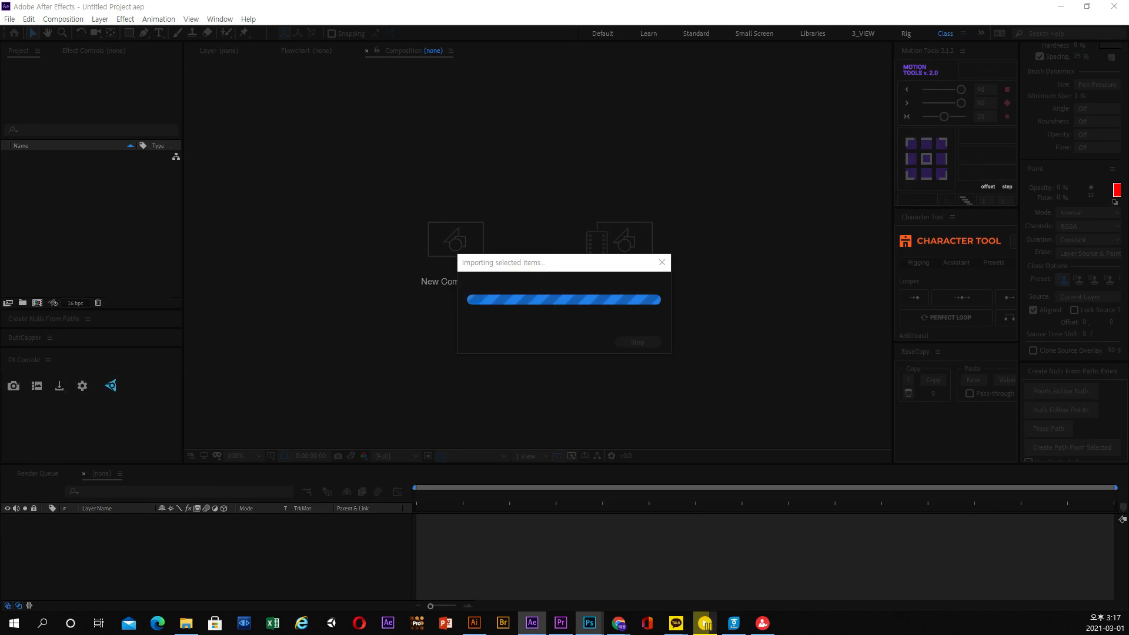
click(415, 203)
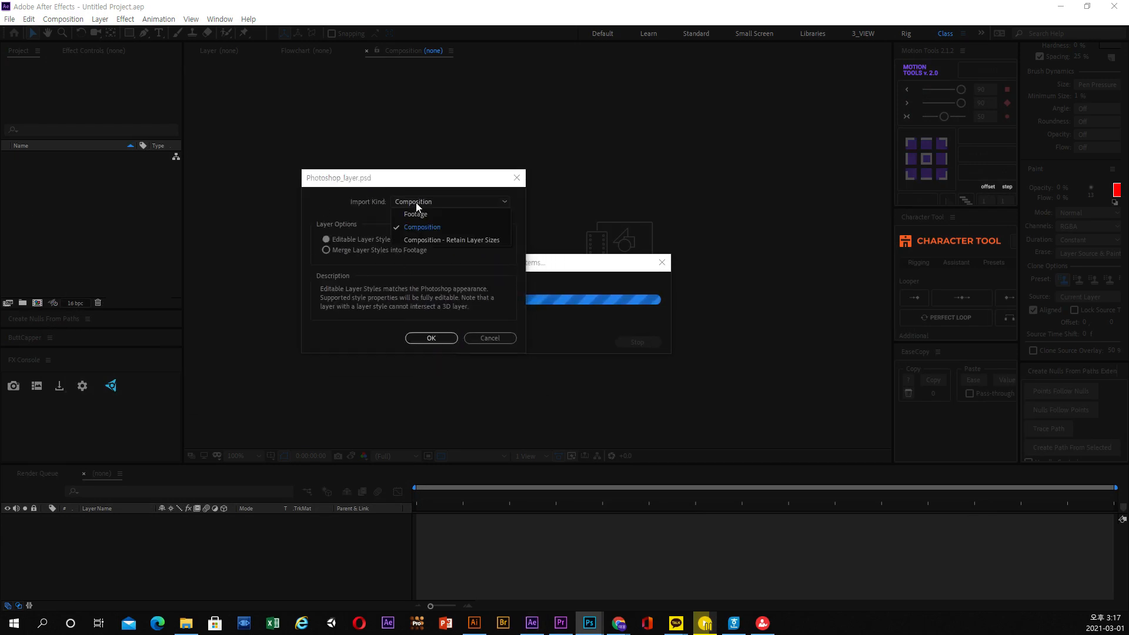
click(419, 215)
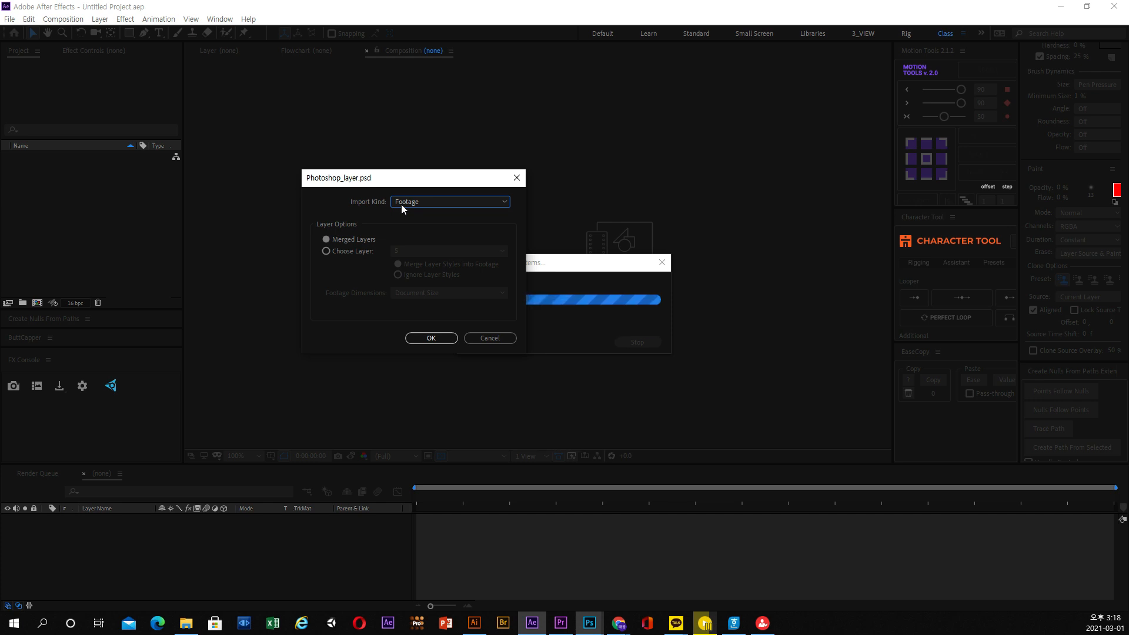
- Try the single-layer import option with layers 1, 3 and 5, using Document Size as the footage dimensions
click(362, 255)
click(413, 252)
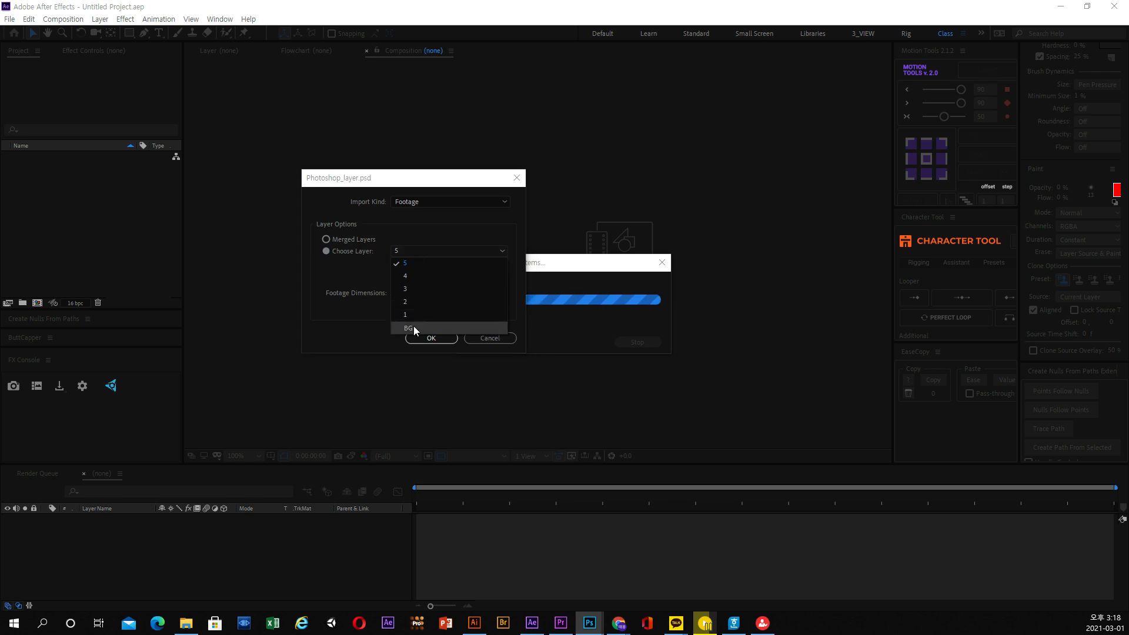
click(407, 315)
click(415, 253)
click(412, 290)
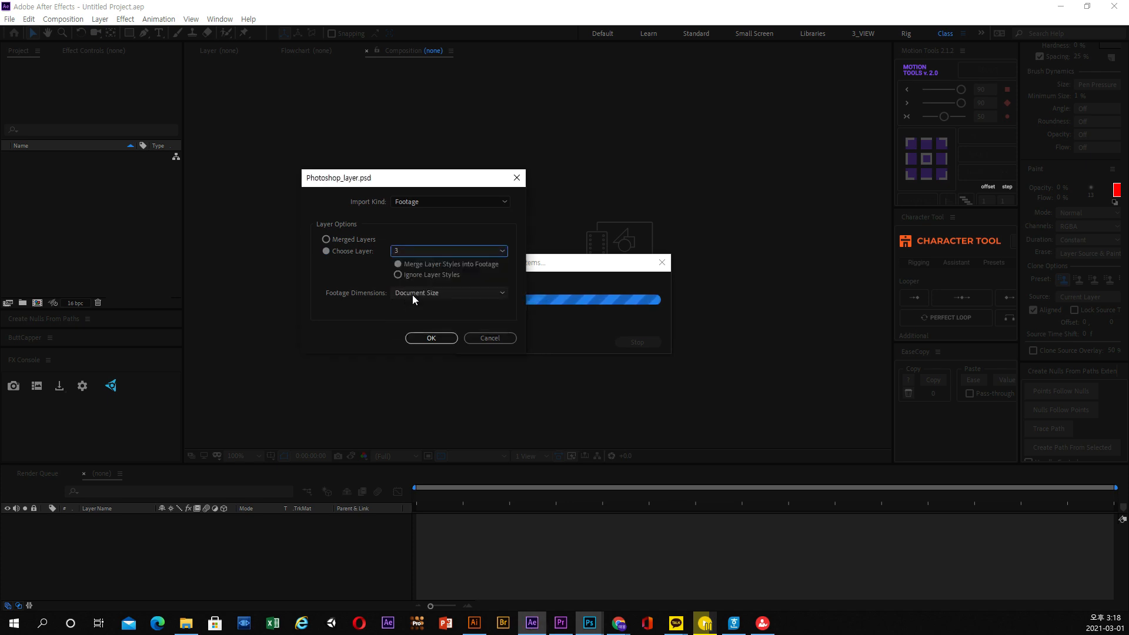
click(417, 253)
click(415, 263)
click(425, 295)
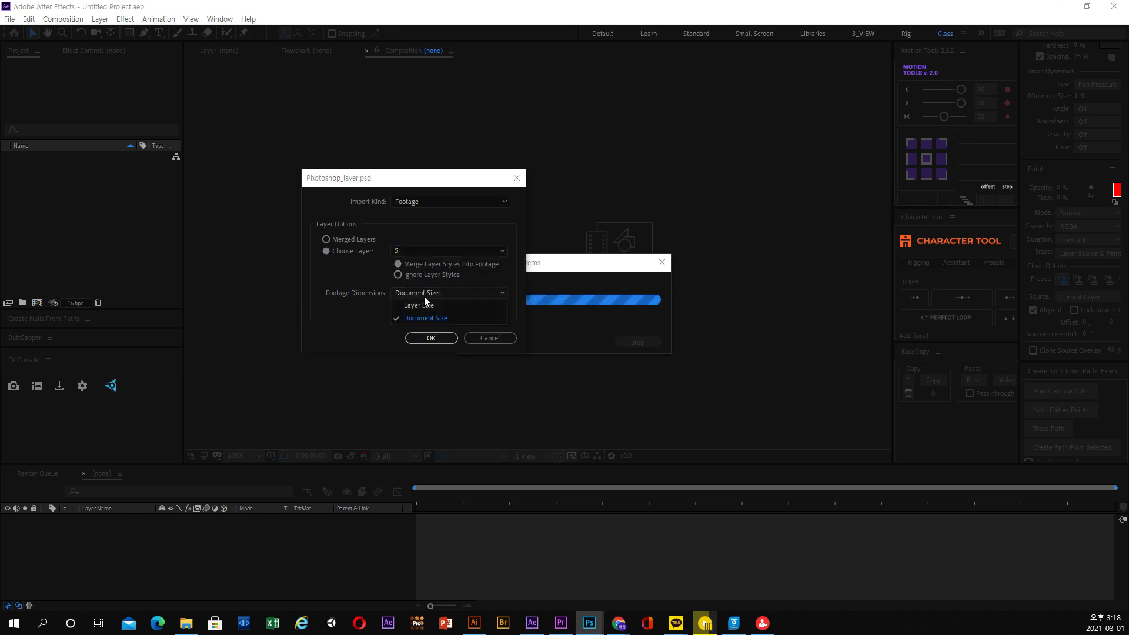
click(424, 321)
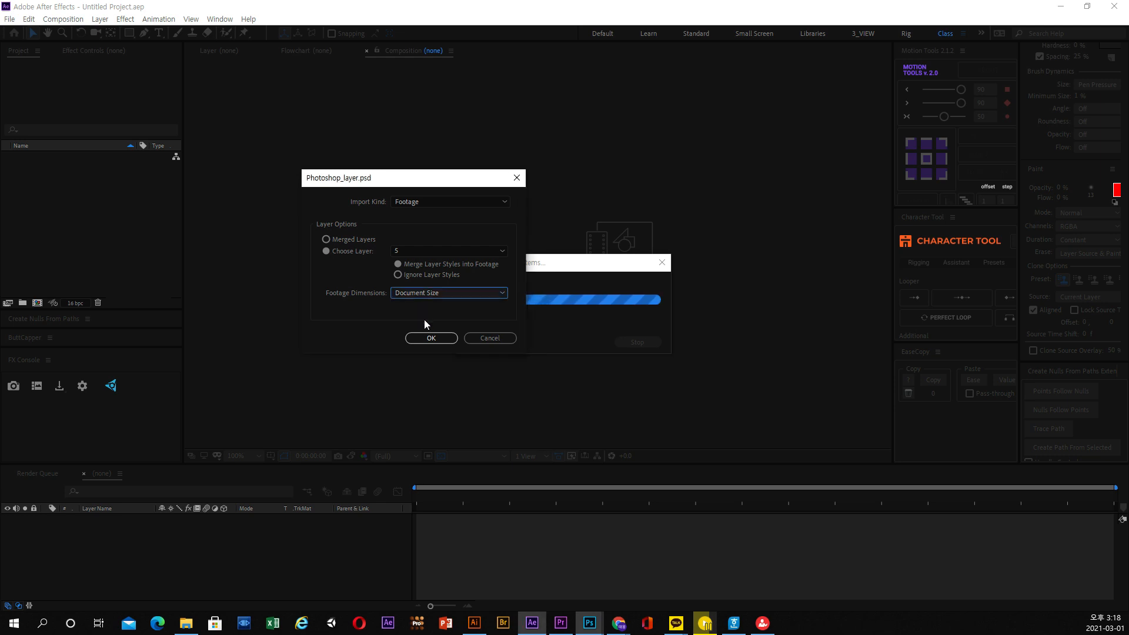
- Switch to Photoshop to view the numbered layers of Photoshop_layer.psd, and return to After Effects
mouse_move(591, 627)
click(587, 592)
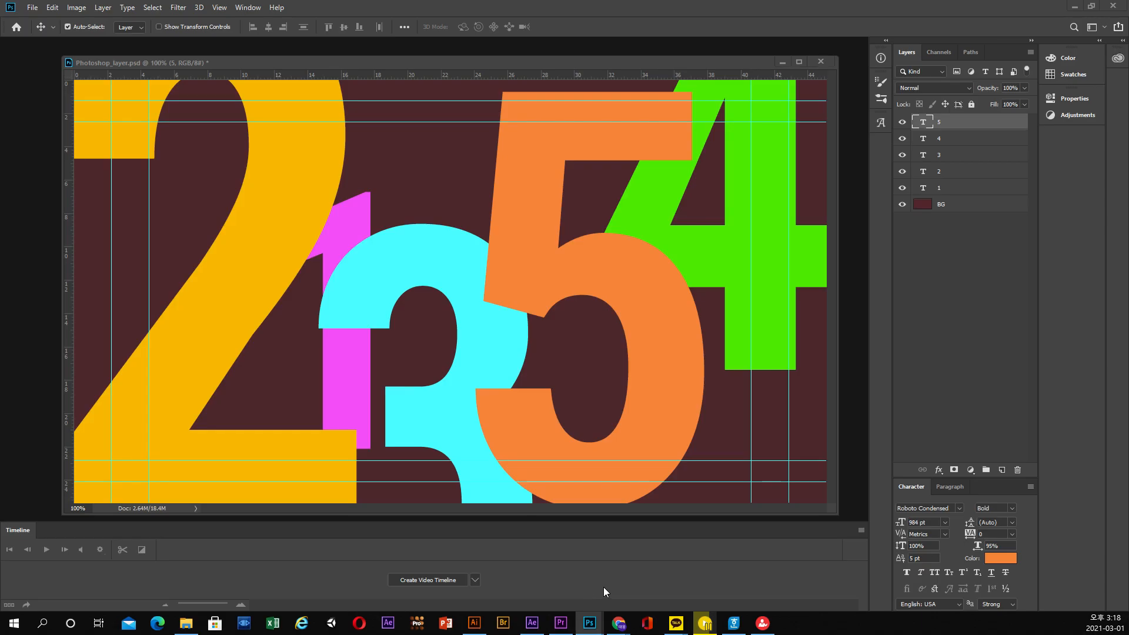
click(1075, 7)
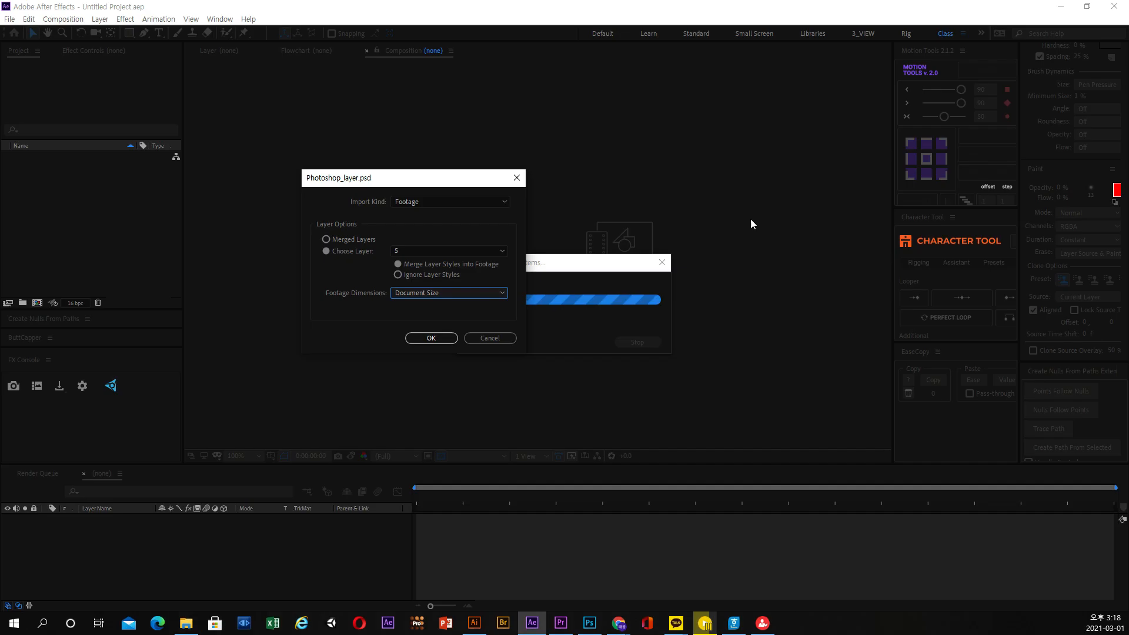
- Complete the import of Photoshop_layer.psd as footage with merged layers
click(460, 298)
click(431, 304)
click(421, 199)
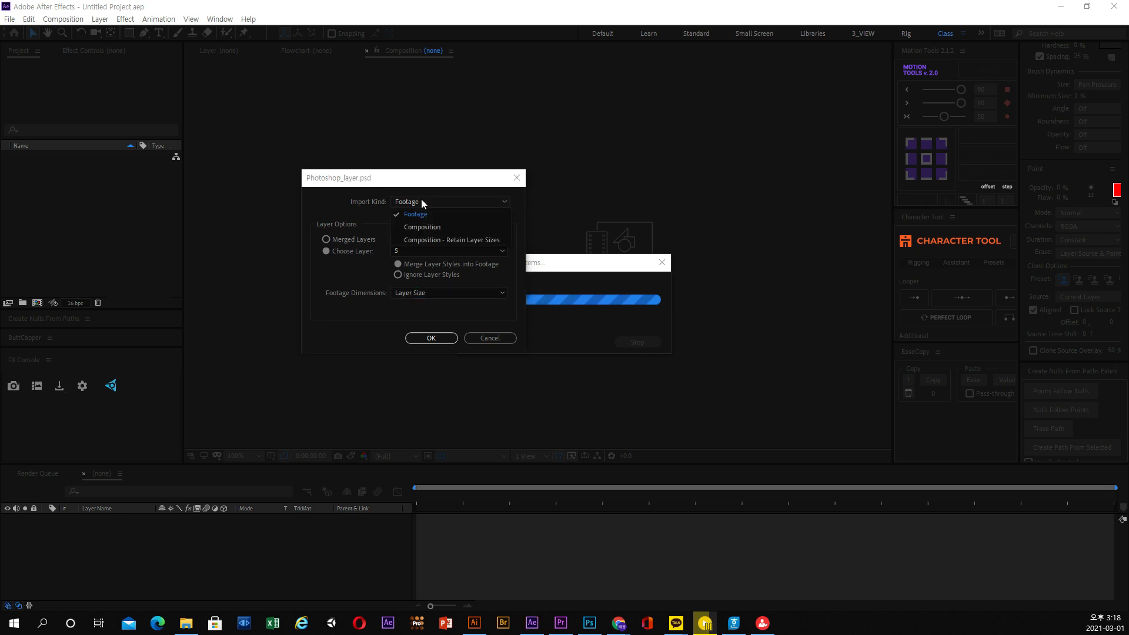
click(419, 216)
click(358, 241)
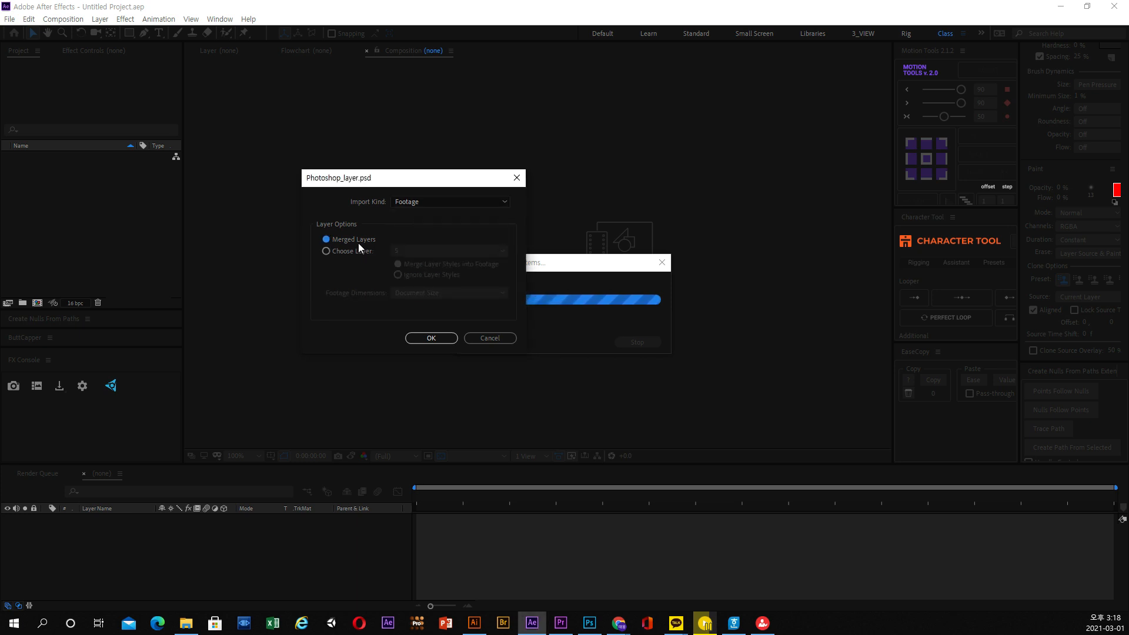
click(421, 336)
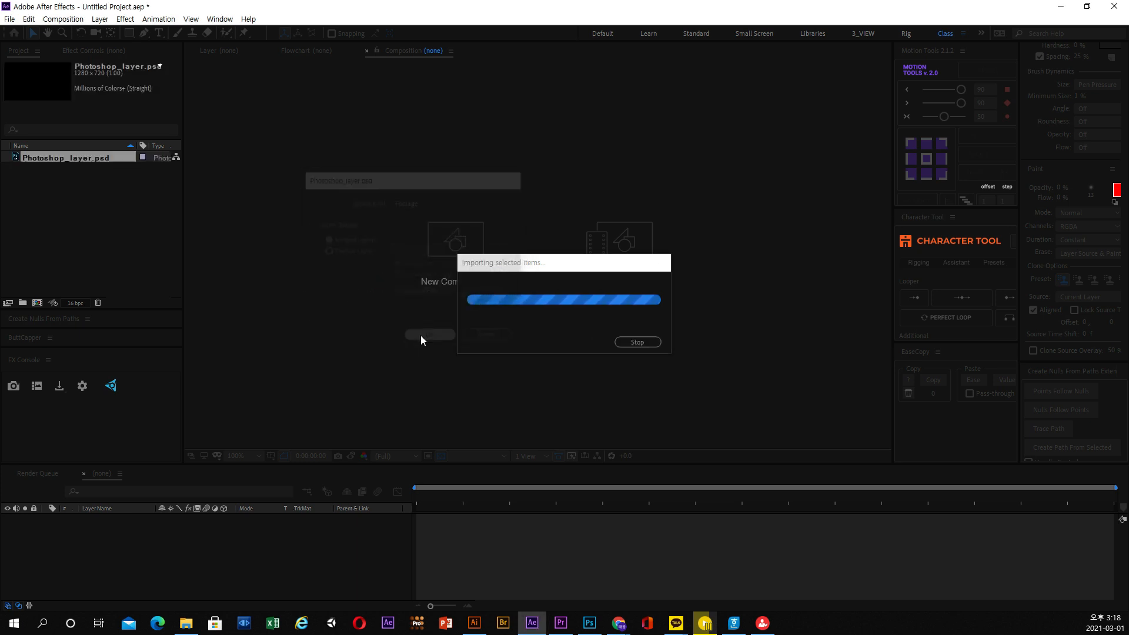
- Preview the imported Photoshop_layer.psd in the footage viewer and close the viewer
double_click(73, 157)
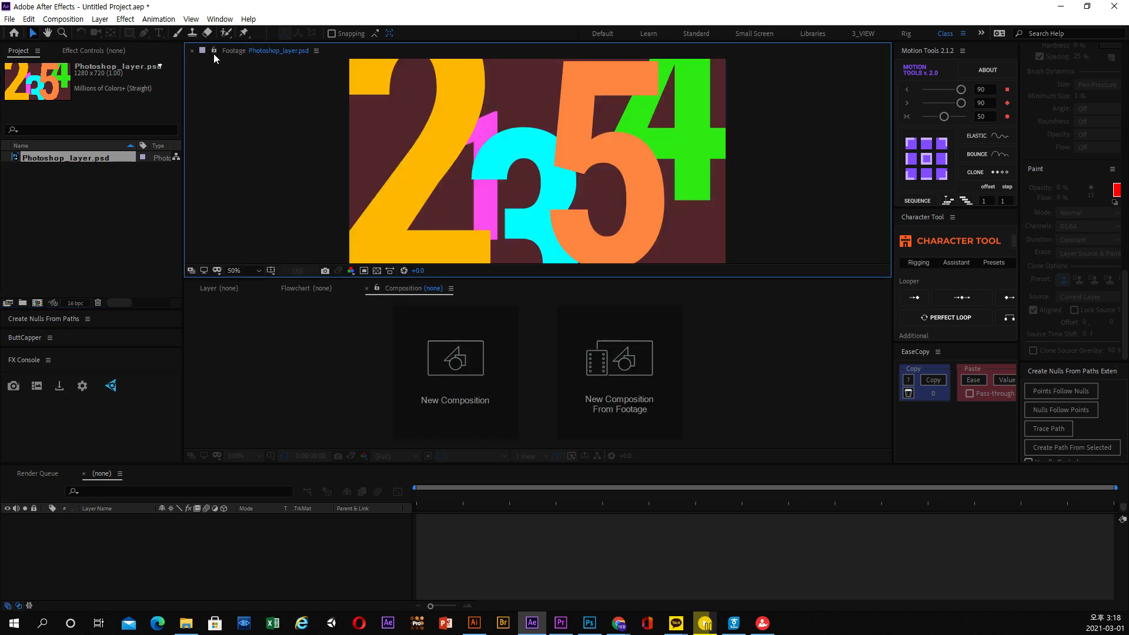
click(192, 51)
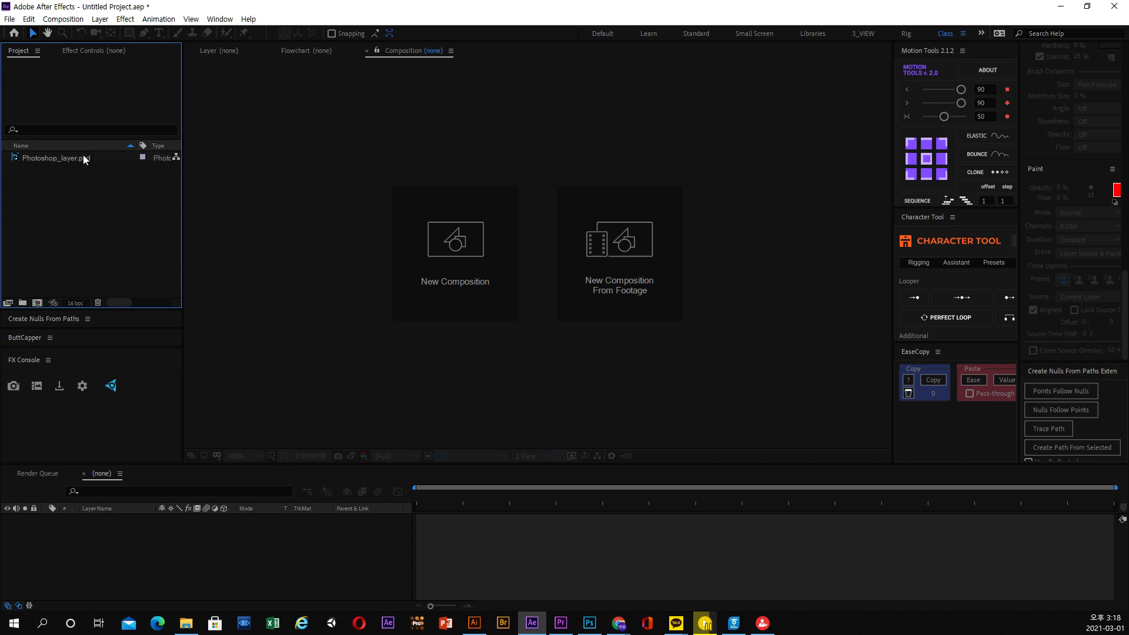
click(508, 537)
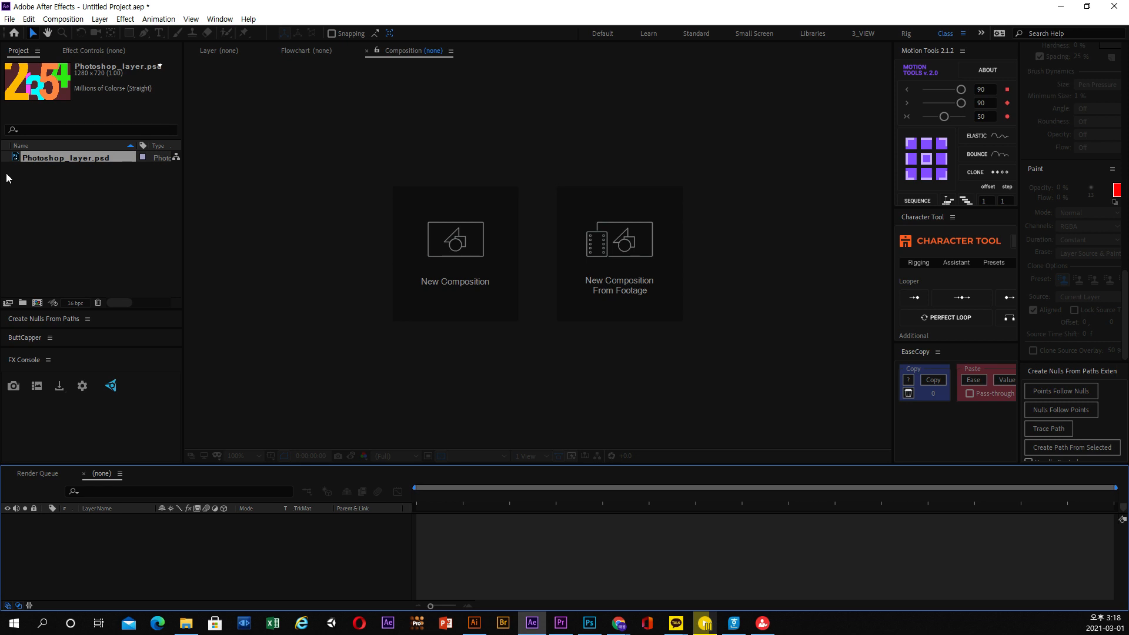
- Begin a second import of Photoshop_layer from the 1day folder, keeping Footage as the import type
click(70, 266)
click(68, 158)
right_click(72, 227)
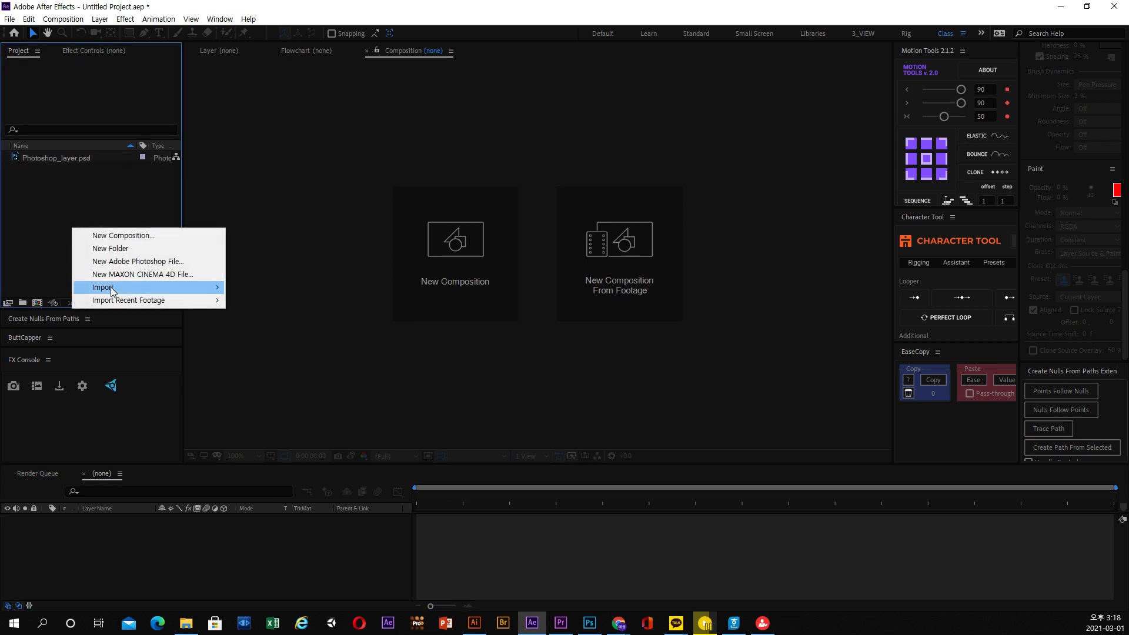
mouse_move(112, 288)
click(257, 288)
click(941, 97)
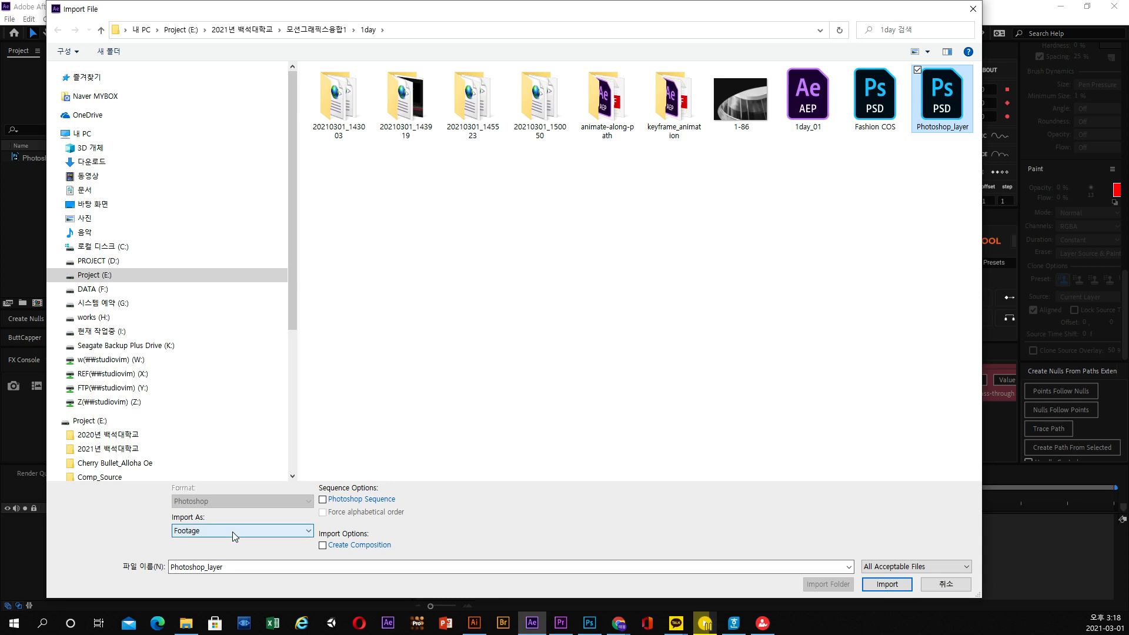
click(237, 530)
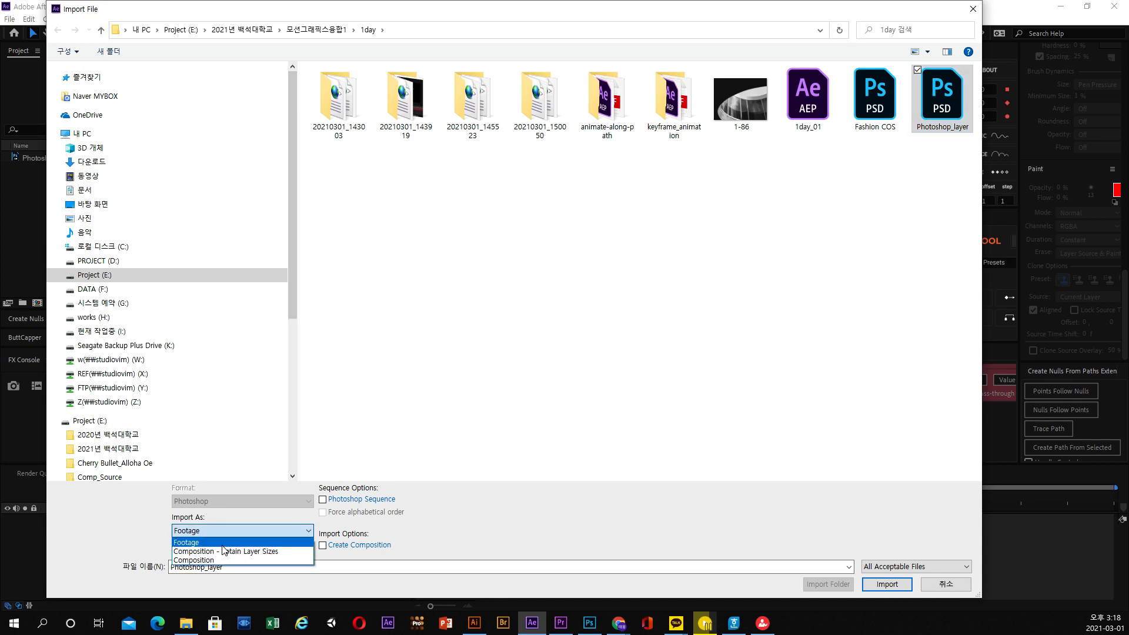
click(224, 542)
click(887, 584)
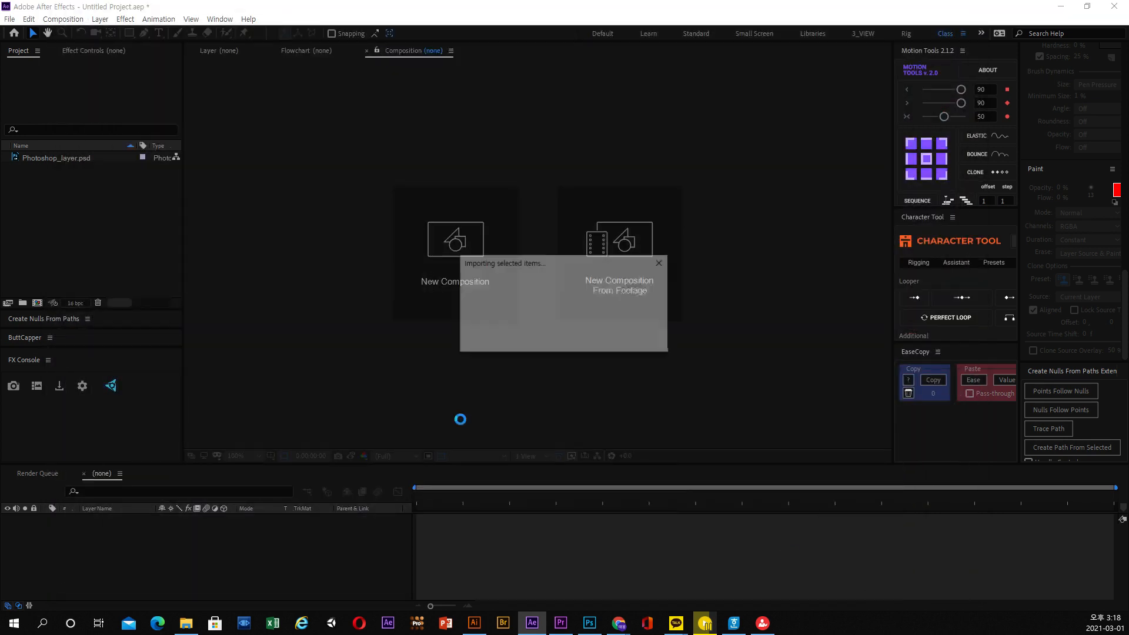
- Change the import kind to Composition with Editable Layer Styles and complete the import
click(415, 201)
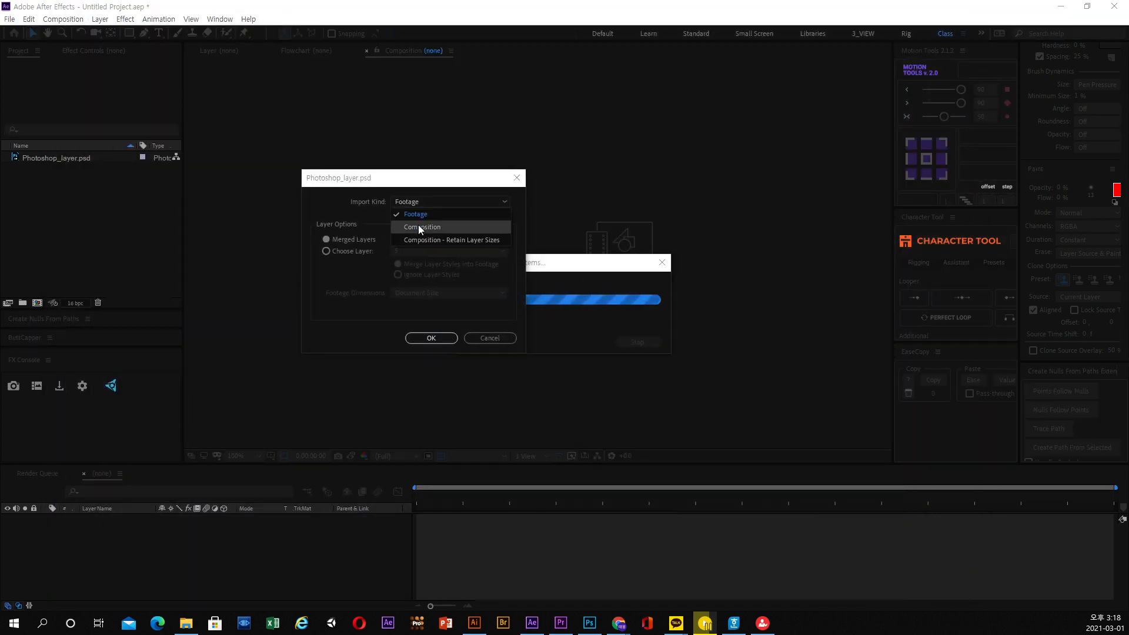
click(418, 226)
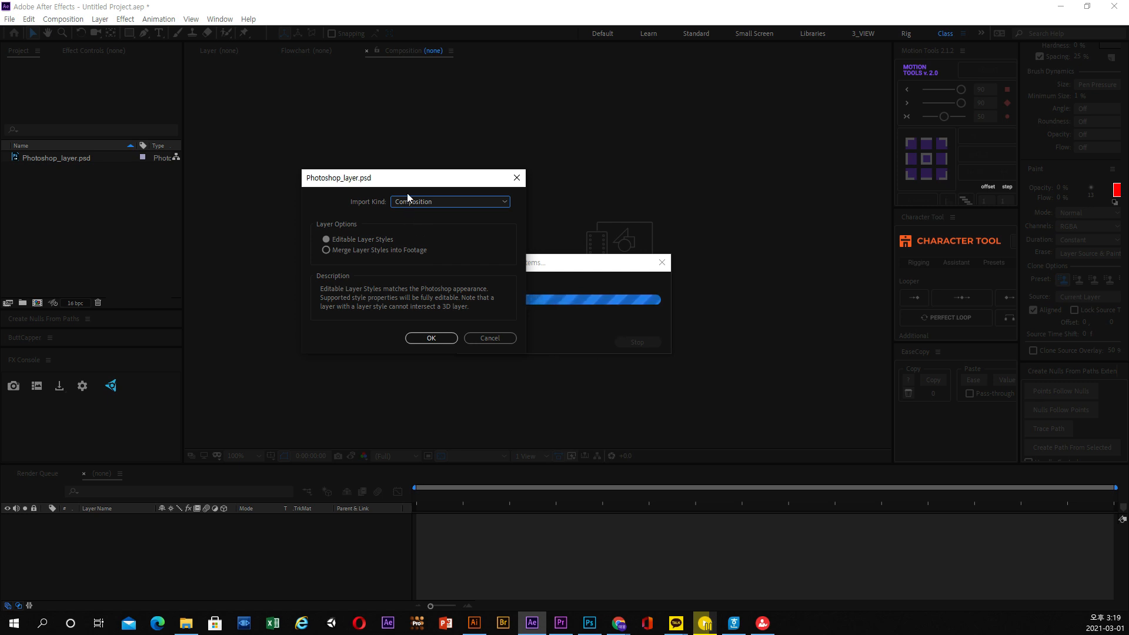
click(439, 339)
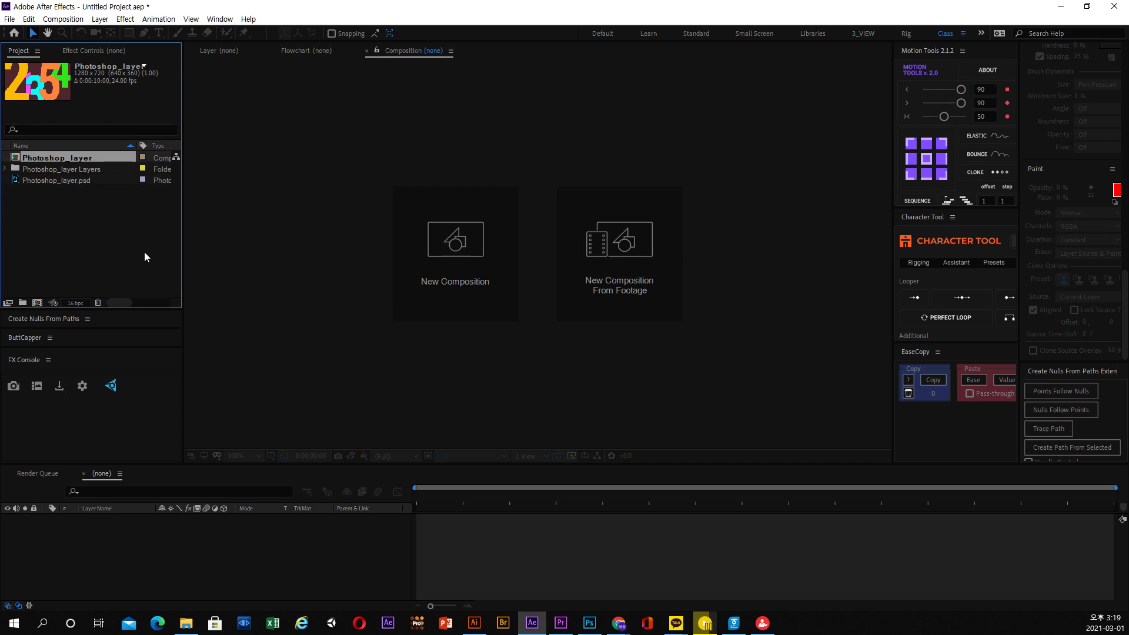
- Widen the project panel slightly and open the imported Photoshop_layer composition
click(73, 218)
click(48, 159)
drag(182, 75, 192, 76)
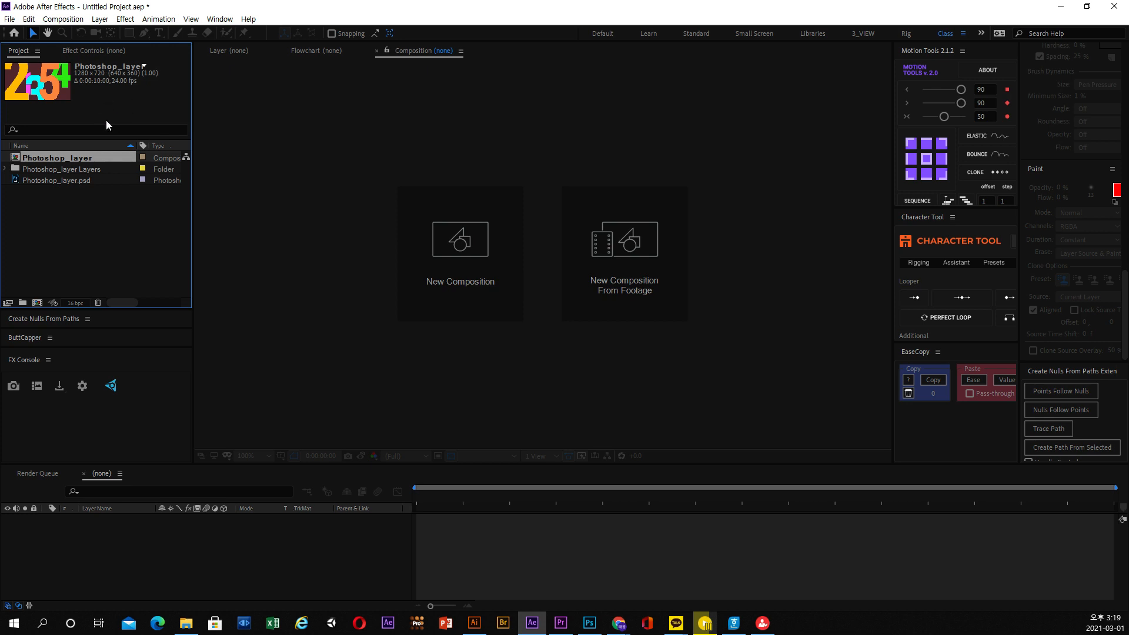
double_click(92, 156)
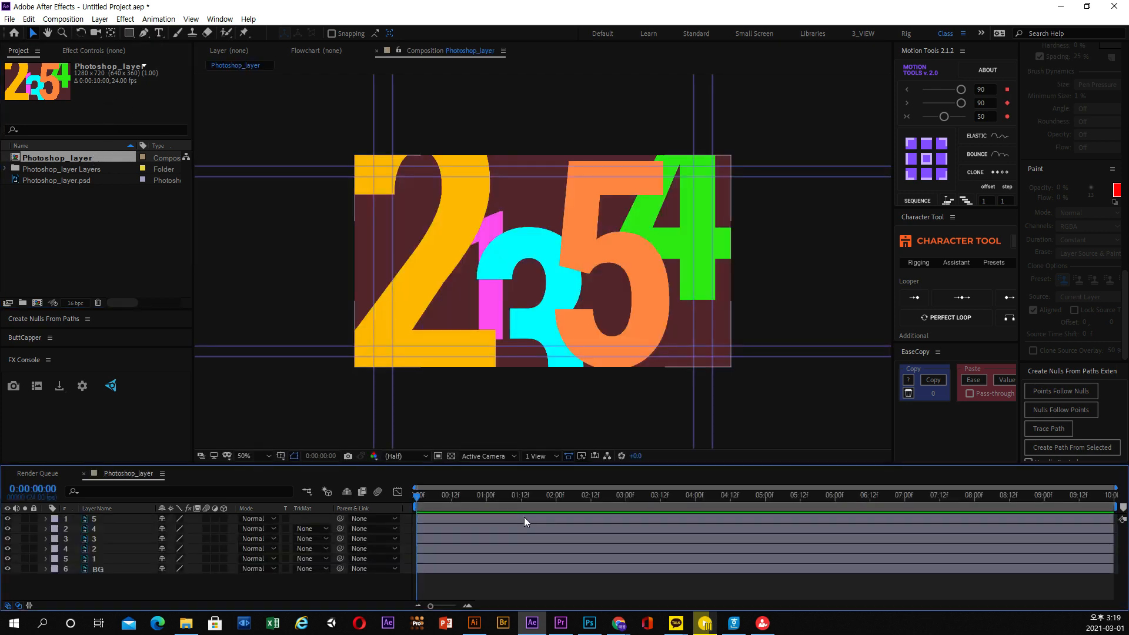
- Move the current time to 0:00:01:13 and examine the numbered layers of the composition one by one
drag(660, 495, 524, 496)
click(120, 520)
click(118, 527)
click(113, 549)
click(114, 558)
click(112, 549)
click(109, 529)
click(107, 519)
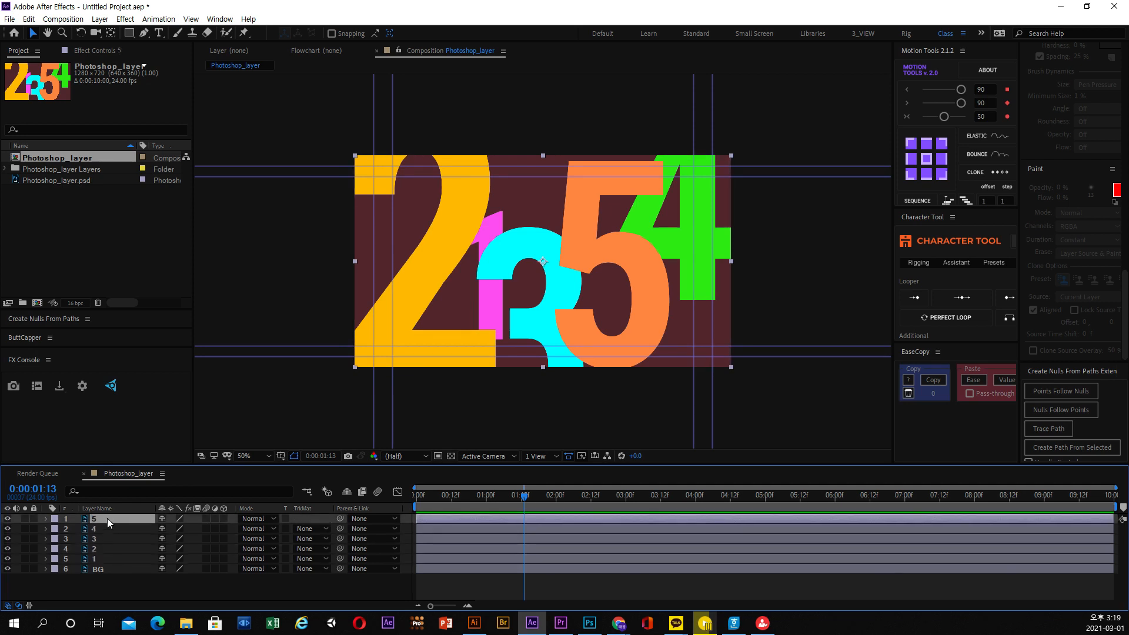
click(105, 528)
click(111, 549)
click(111, 558)
click(106, 539)
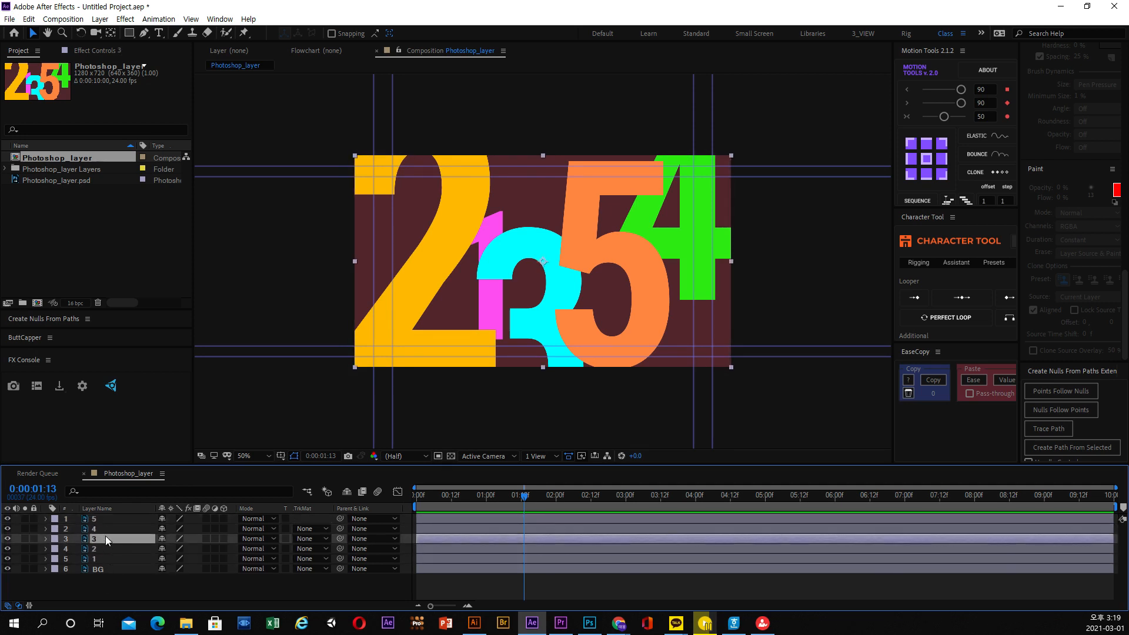
click(105, 525)
click(104, 520)
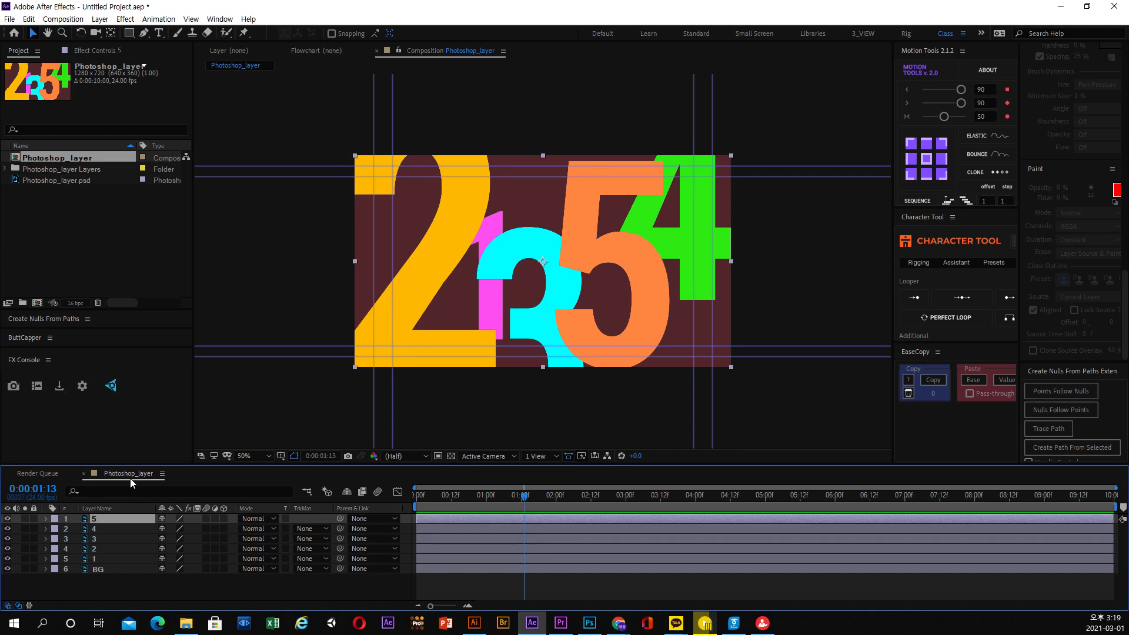
- Open the composition's settings and review its resolution, start timecode, duration and frame rate
click(63, 19)
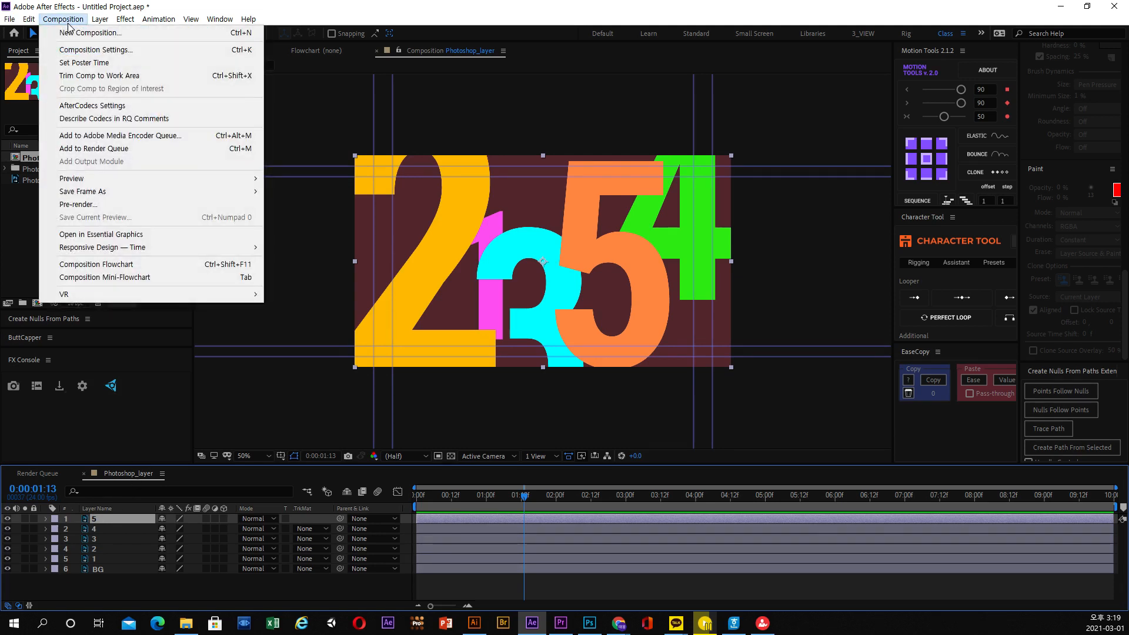
click(94, 50)
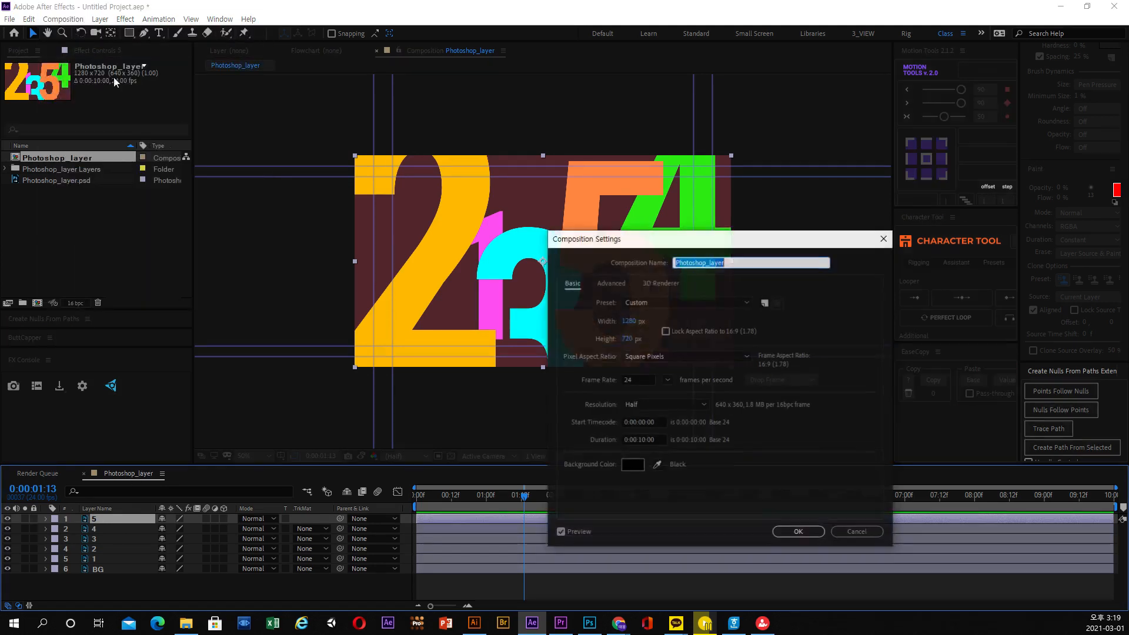
drag(549, 206, 540, 169)
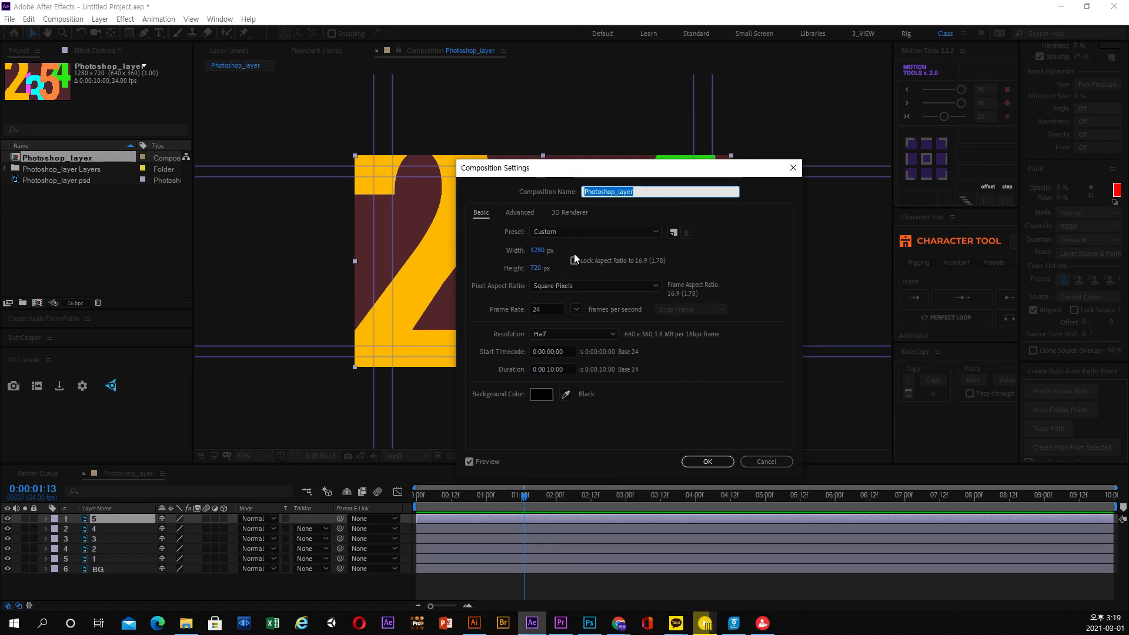
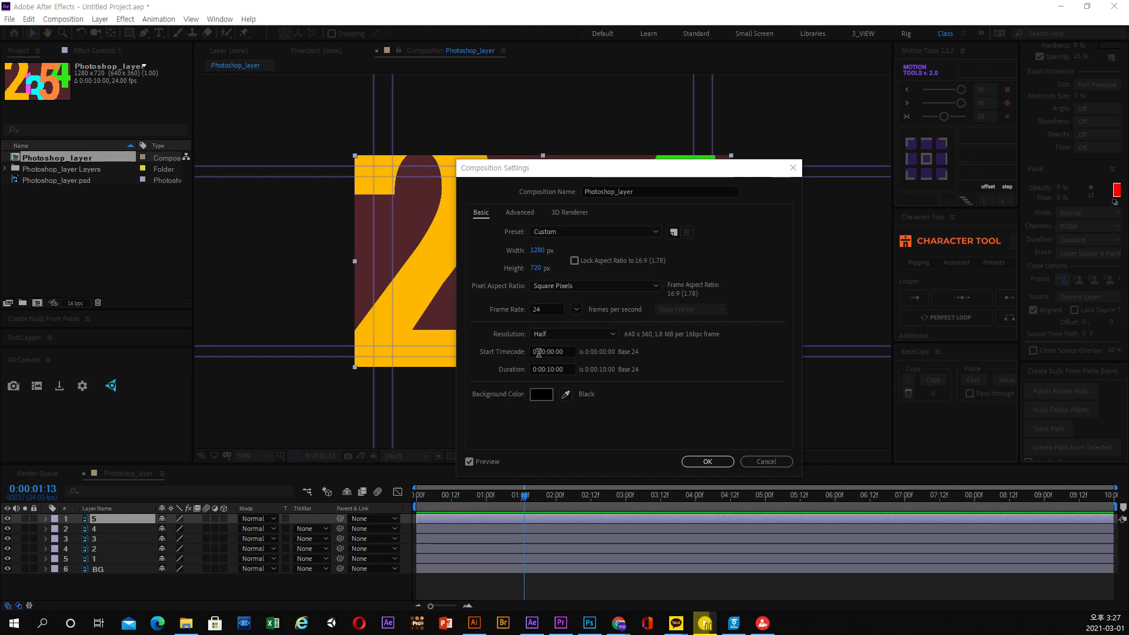
click(556, 337)
click(554, 357)
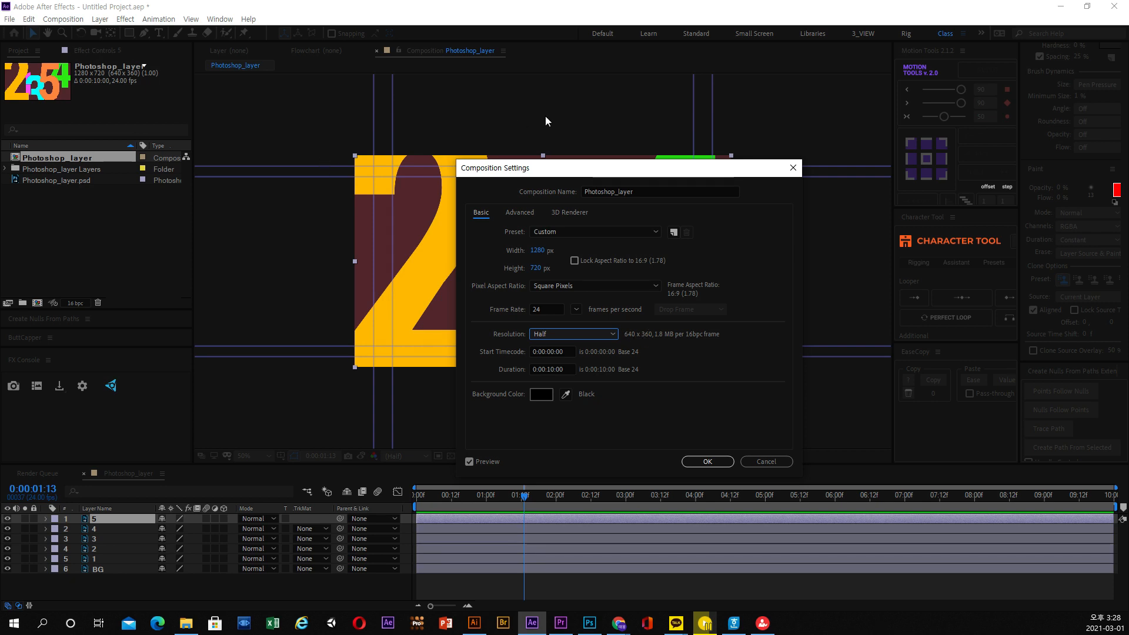
click(560, 352)
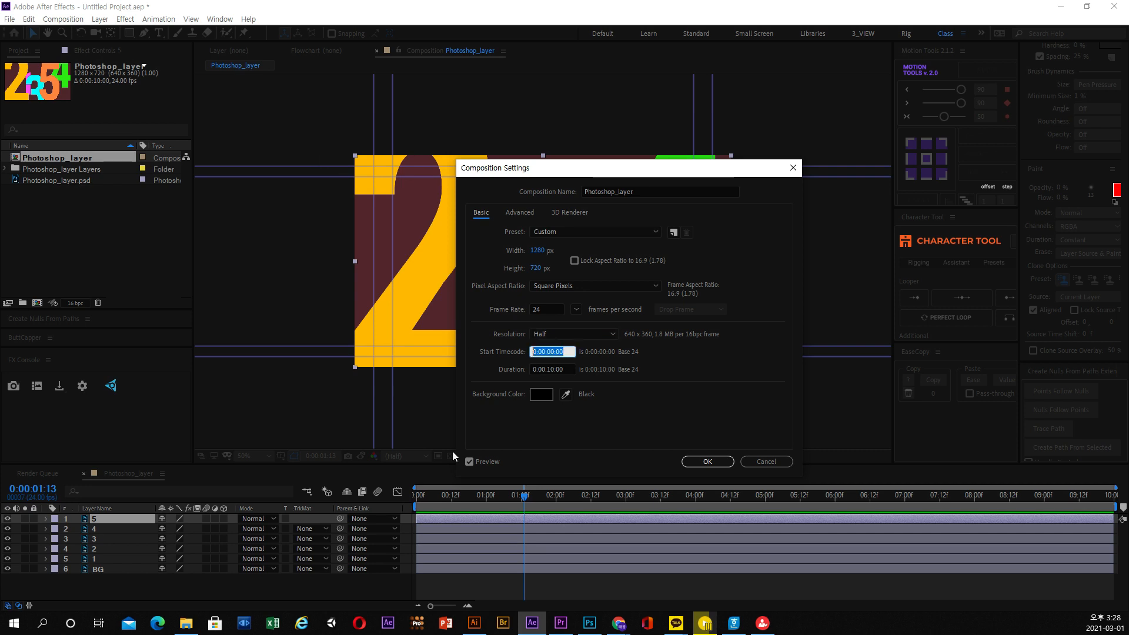
click(565, 371)
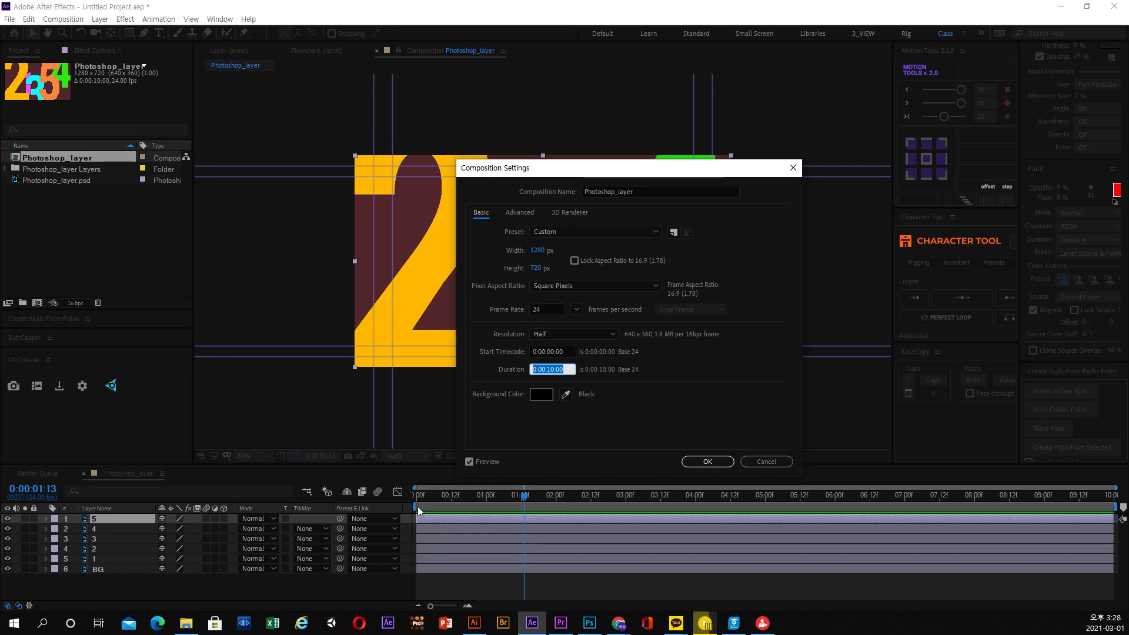
click(539, 312)
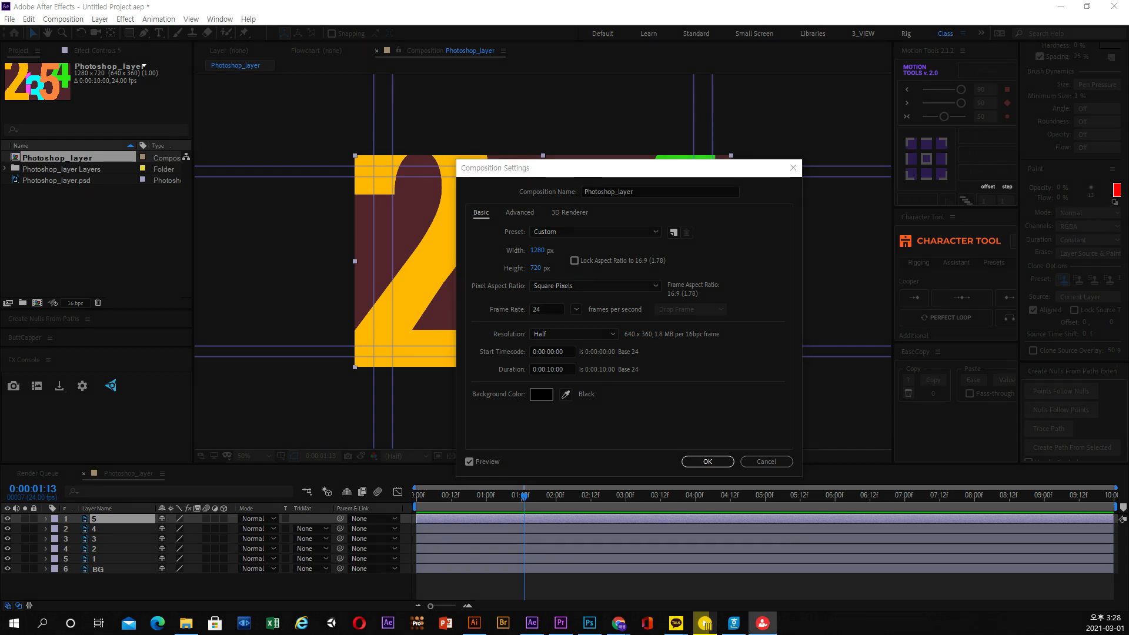
mouse_move(594, 285)
mouse_down()
mouse_move(607, 308)
mouse_move(621, 292)
mouse_move(610, 289)
mouse_move(600, 313)
mouse_move(647, 313)
mouse_move(584, 320)
mouse_move(616, 284)
mouse_move(645, 308)
mouse_move(583, 302)
mouse_move(532, 326)
mouse_move(516, 306)
mouse_move(550, 322)
mouse_up()
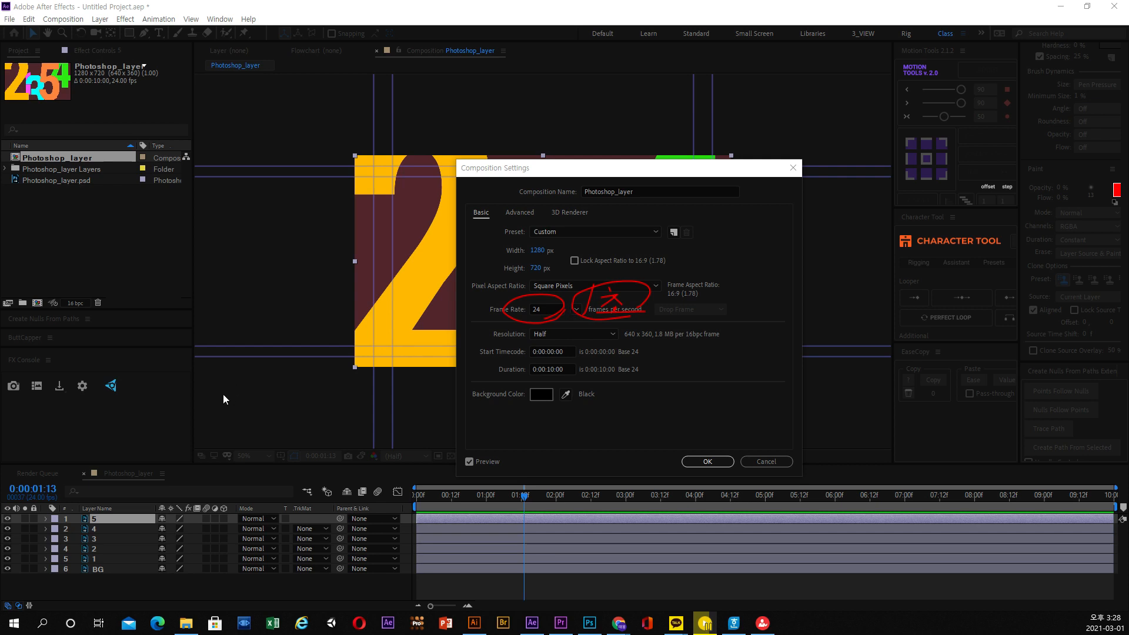
- Try frame rates of 30 and 24 frames per second for the Photoshop_layer composition
click(577, 310)
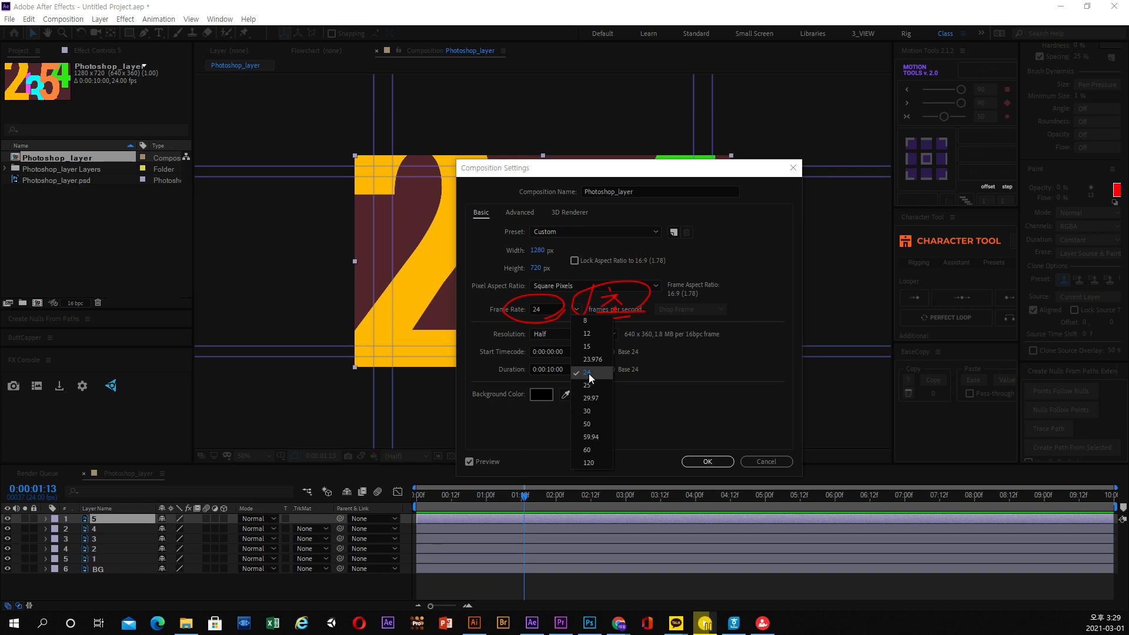
click(588, 409)
click(577, 309)
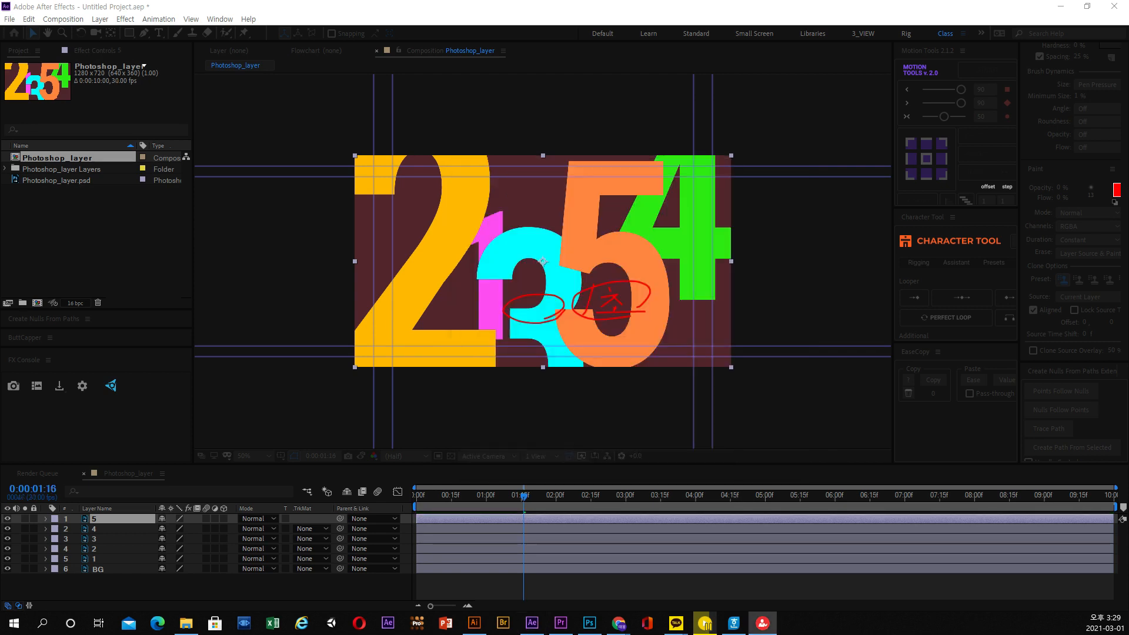
click(88, 34)
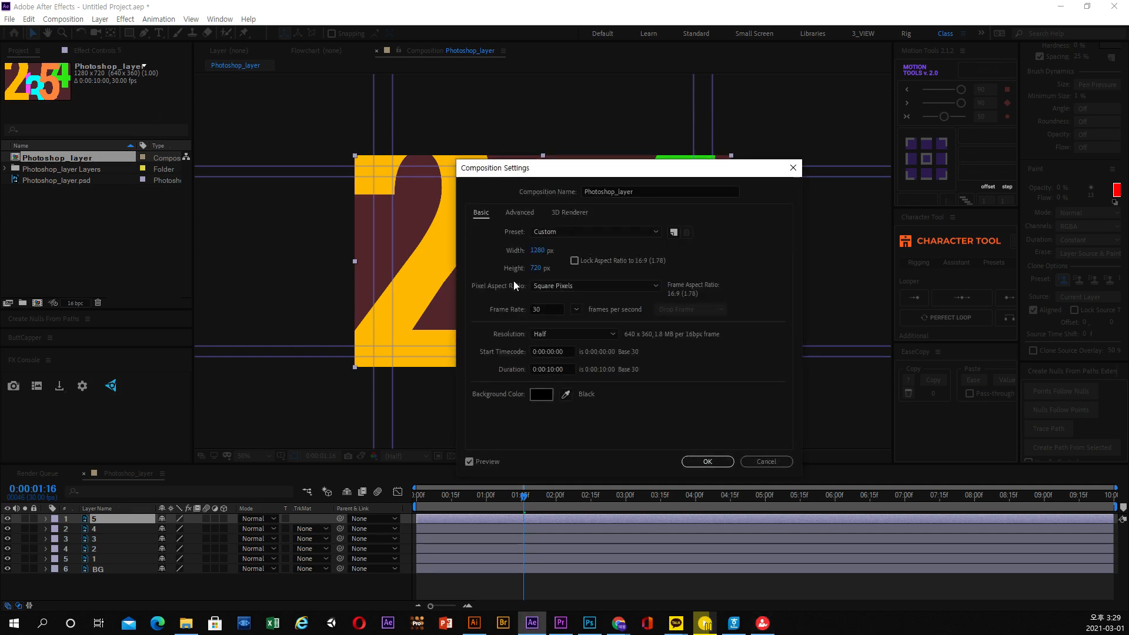
click(576, 311)
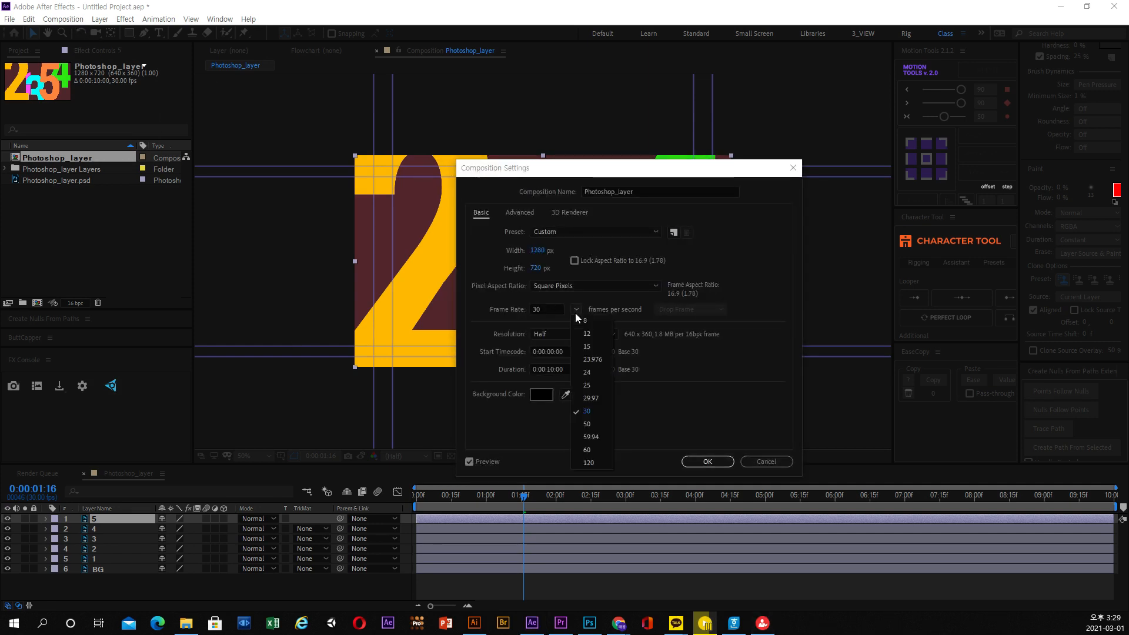
click(590, 377)
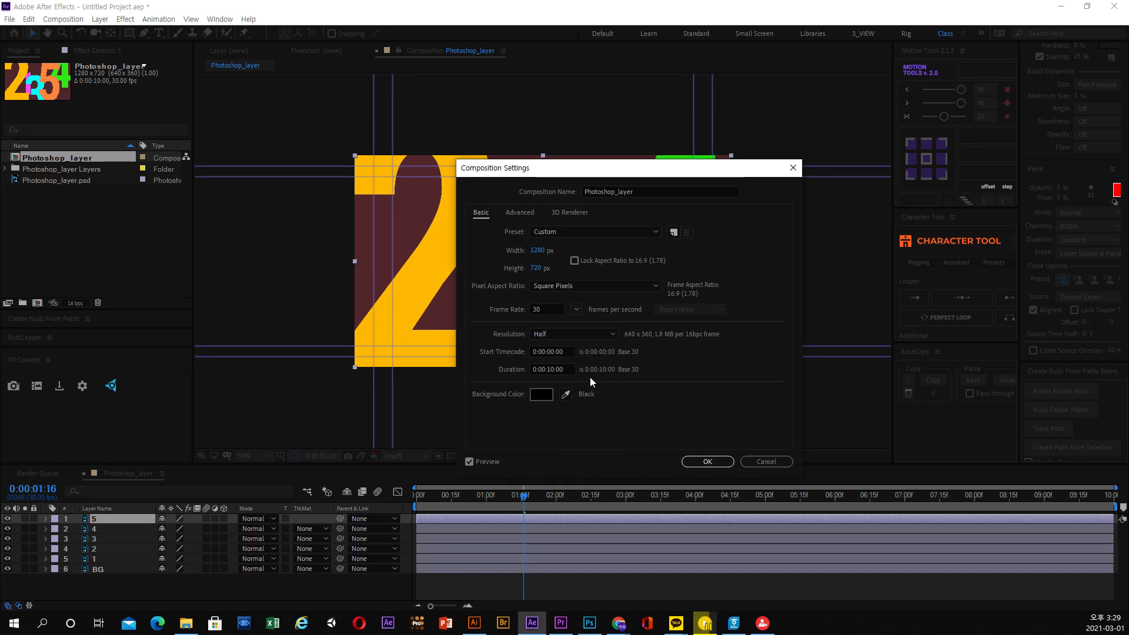
- Alternate the composition's frame rate between 29.97 and 30 to compare drop-frame and whole-number settings
click(577, 311)
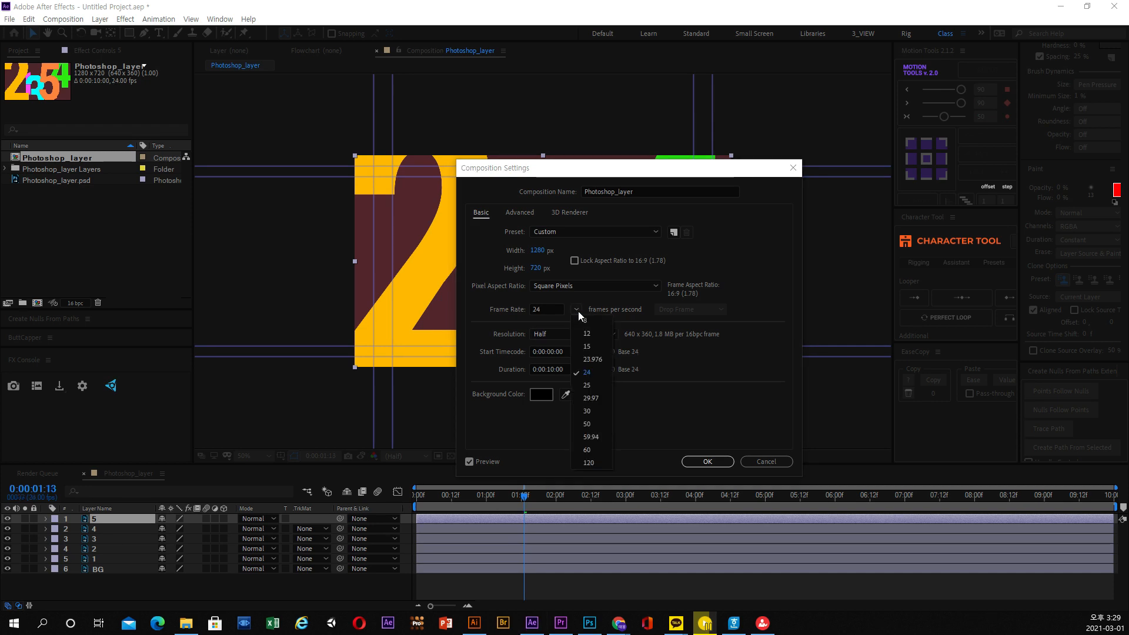
click(599, 401)
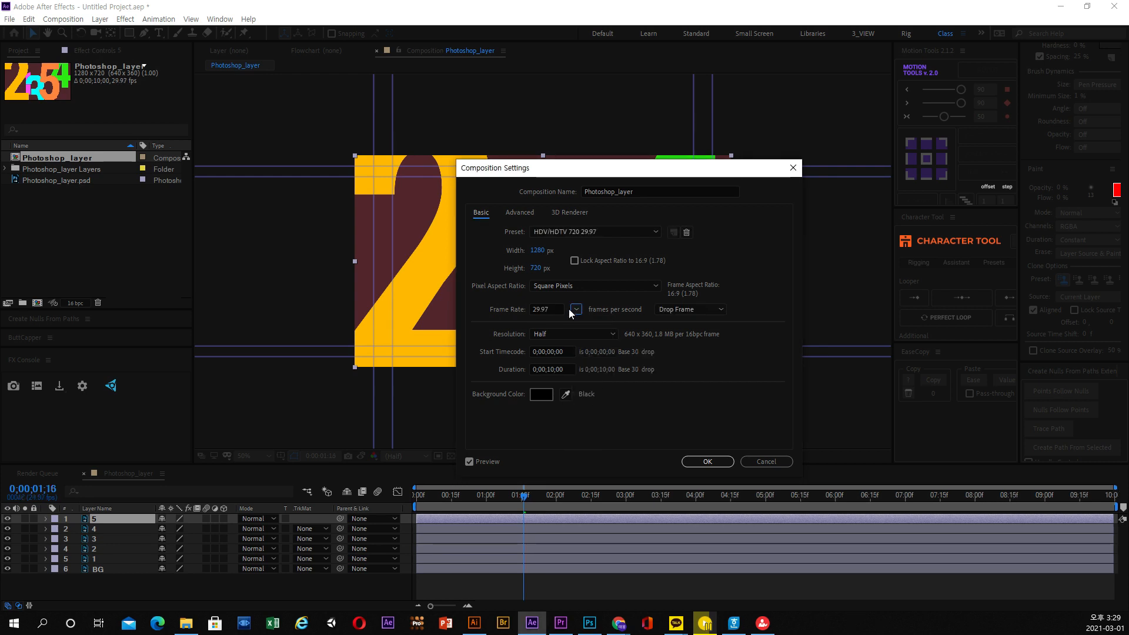
click(576, 309)
click(588, 409)
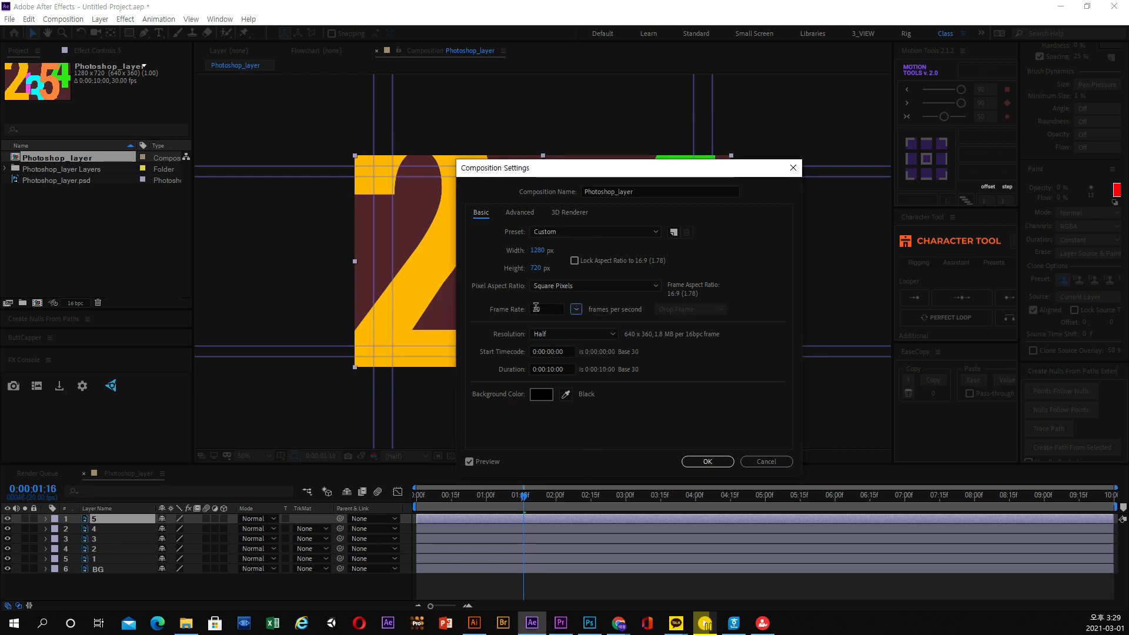
click(573, 308)
click(586, 399)
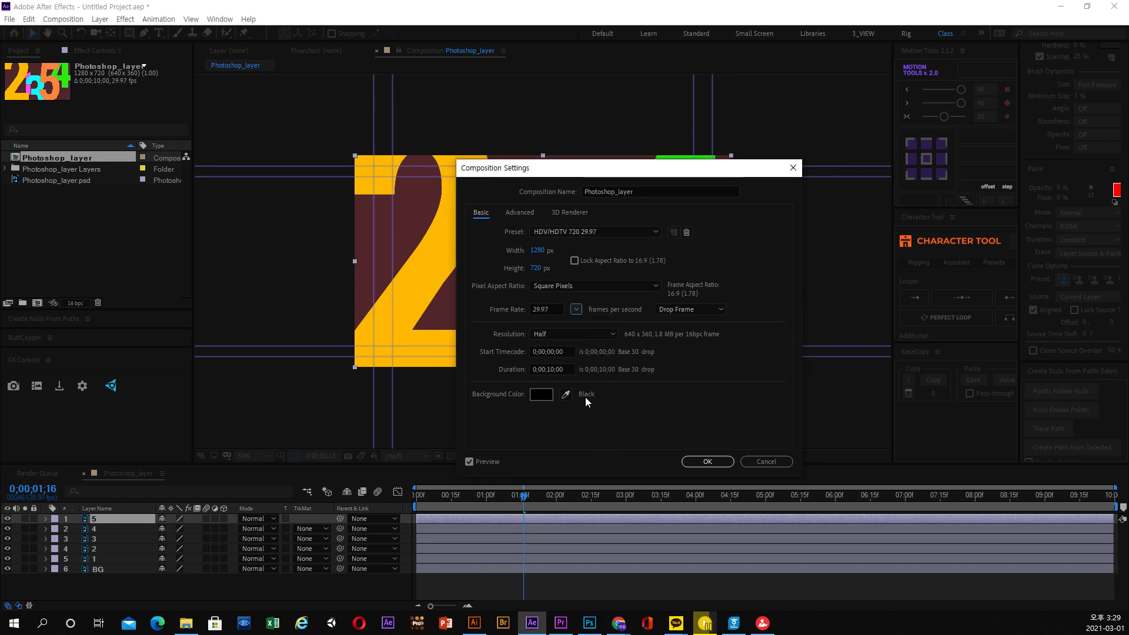
click(547, 309)
click(575, 310)
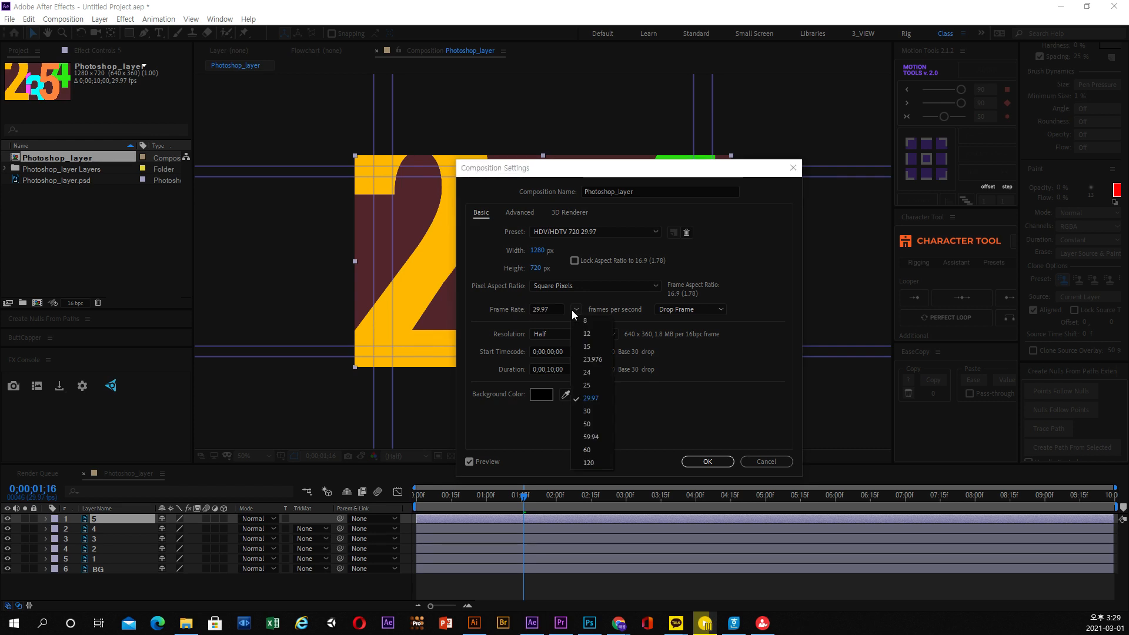
click(585, 411)
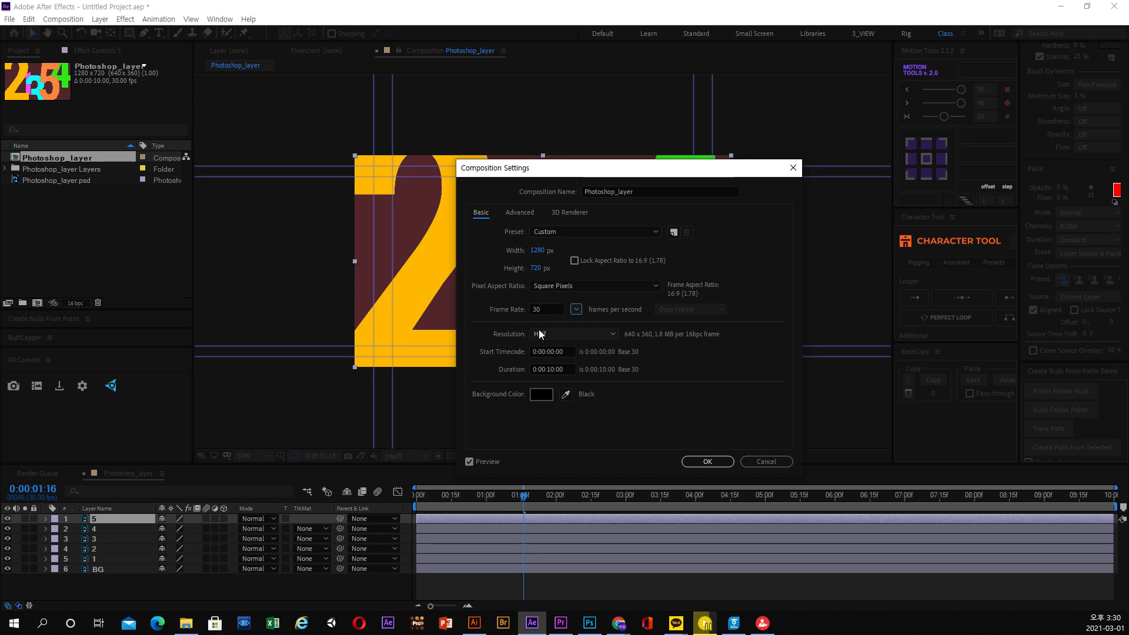
click(576, 309)
click(591, 398)
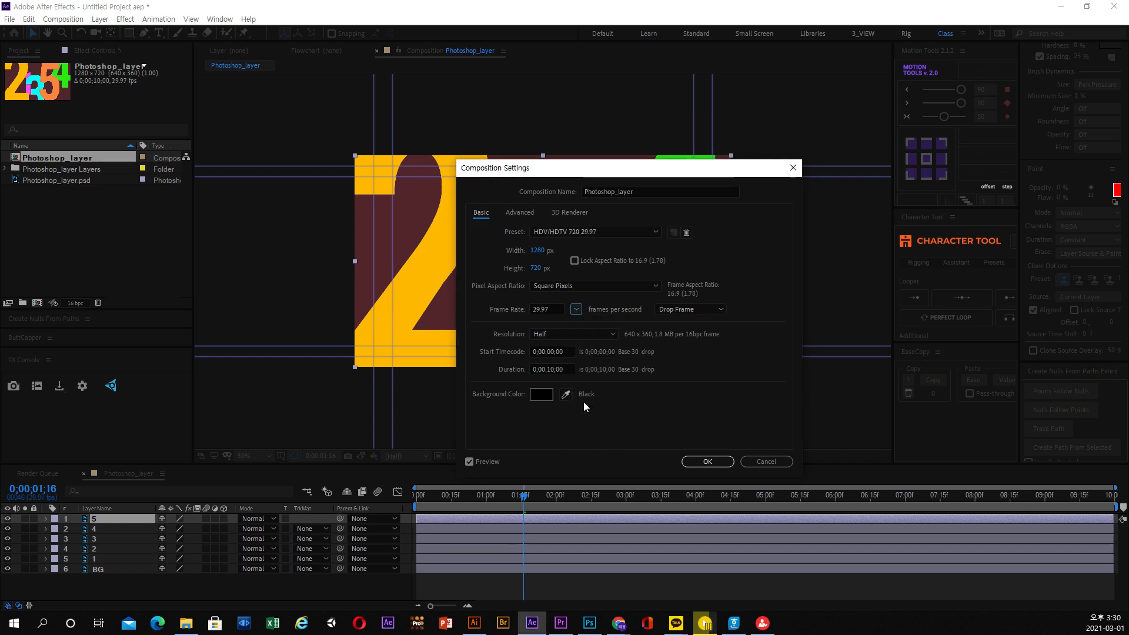
- Set the composition's frame rate to 30 frames per second
click(576, 310)
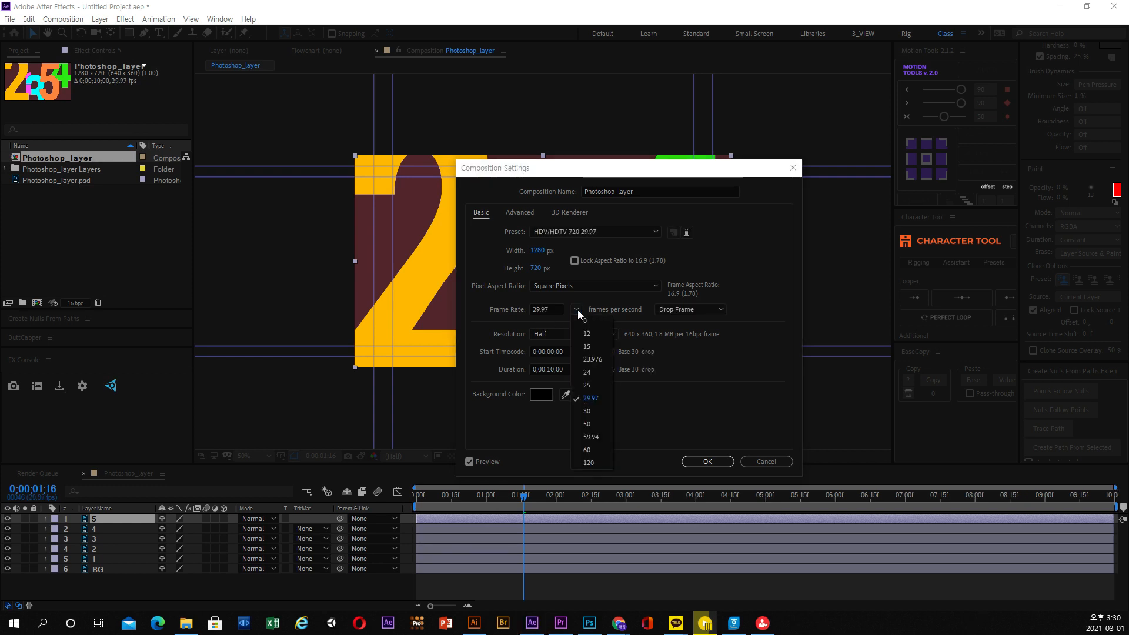
click(581, 409)
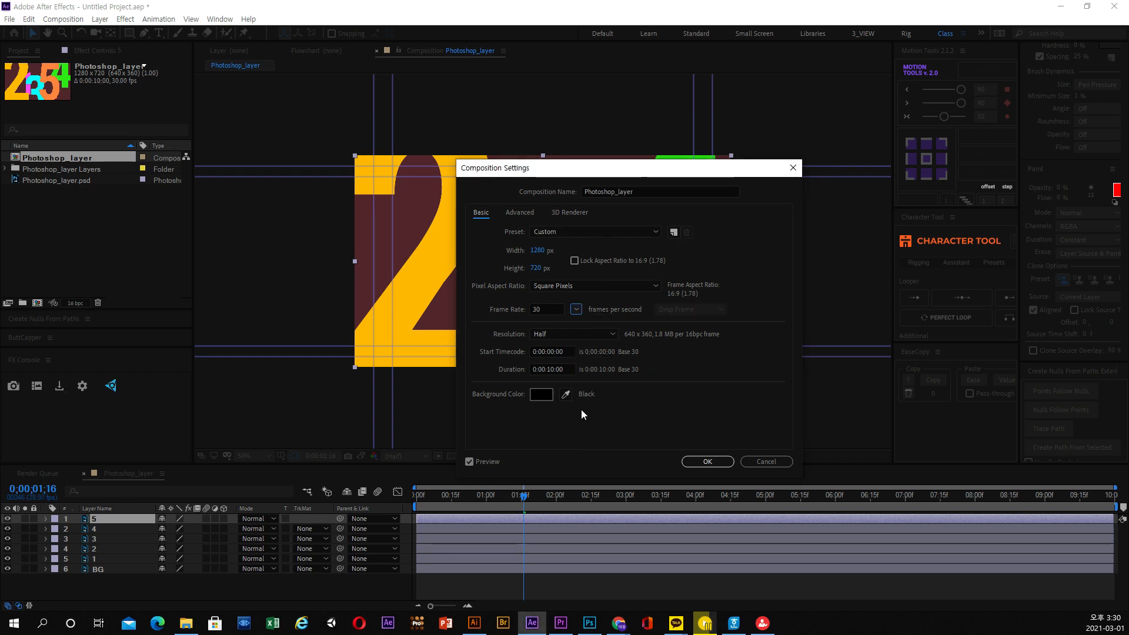
- Set the composition's frame rate to 24 frames per second and its background colour to the maroon 5F363A sampled from the artwork
click(574, 308)
click(576, 371)
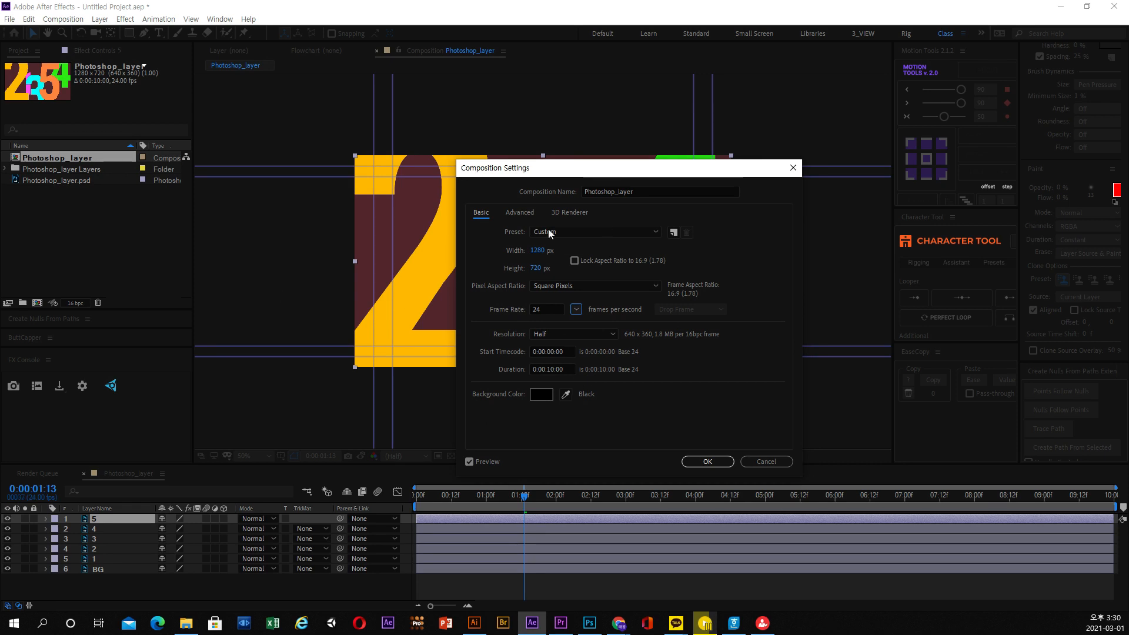
click(544, 394)
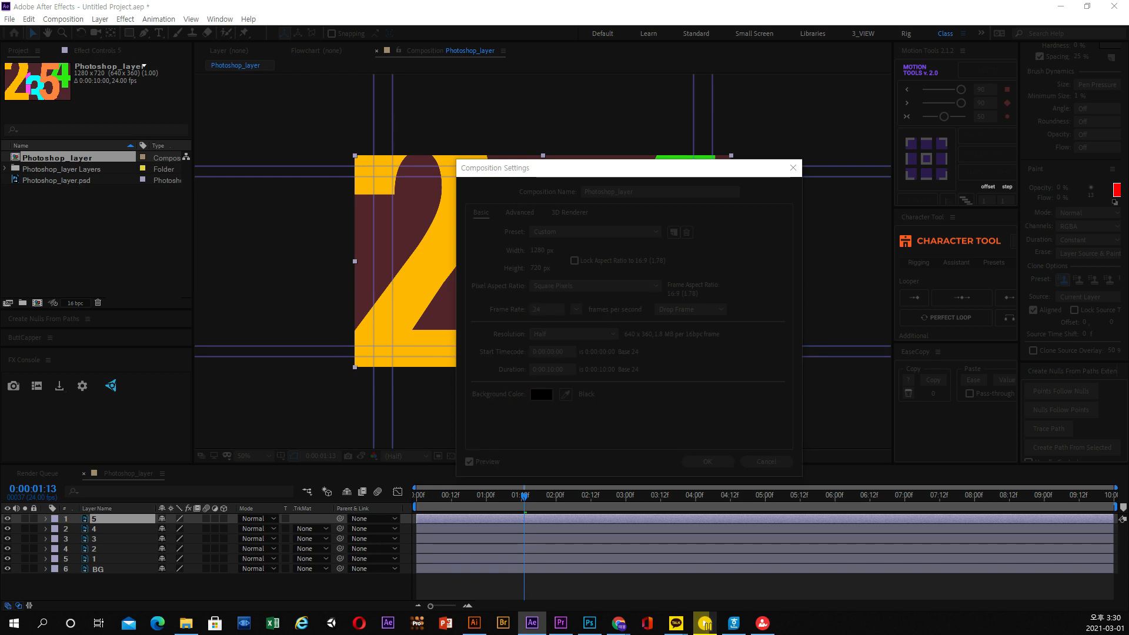
drag(227, 224, 550, 217)
click(555, 306)
click(494, 291)
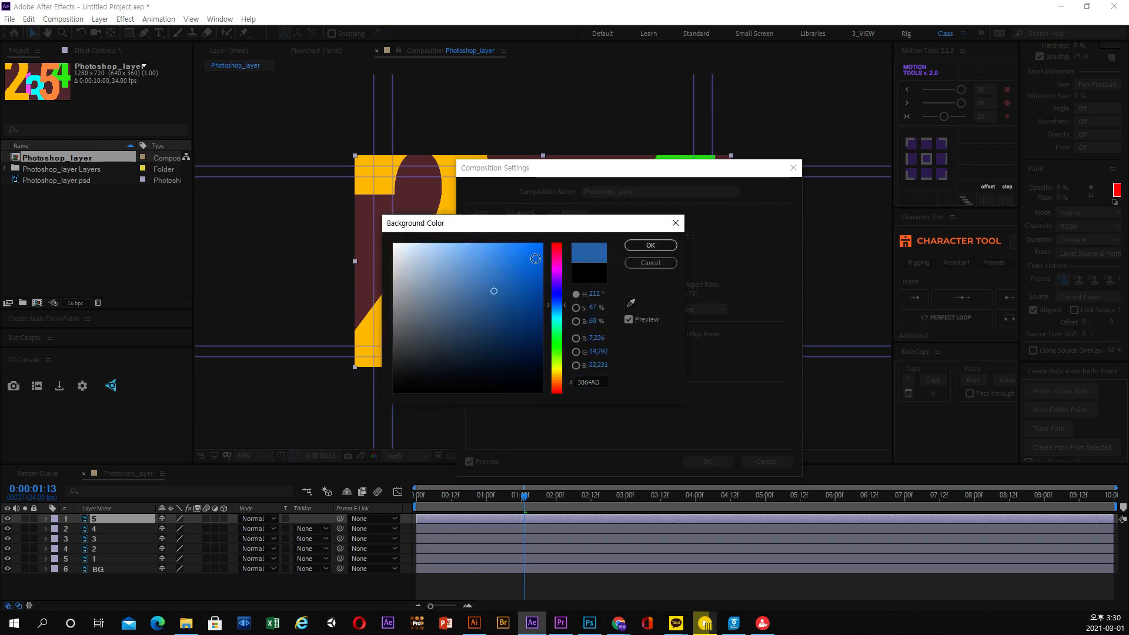
mouse_move(525, 292)
mouse_down()
mouse_move(532, 332)
mouse_move(471, 333)
mouse_up()
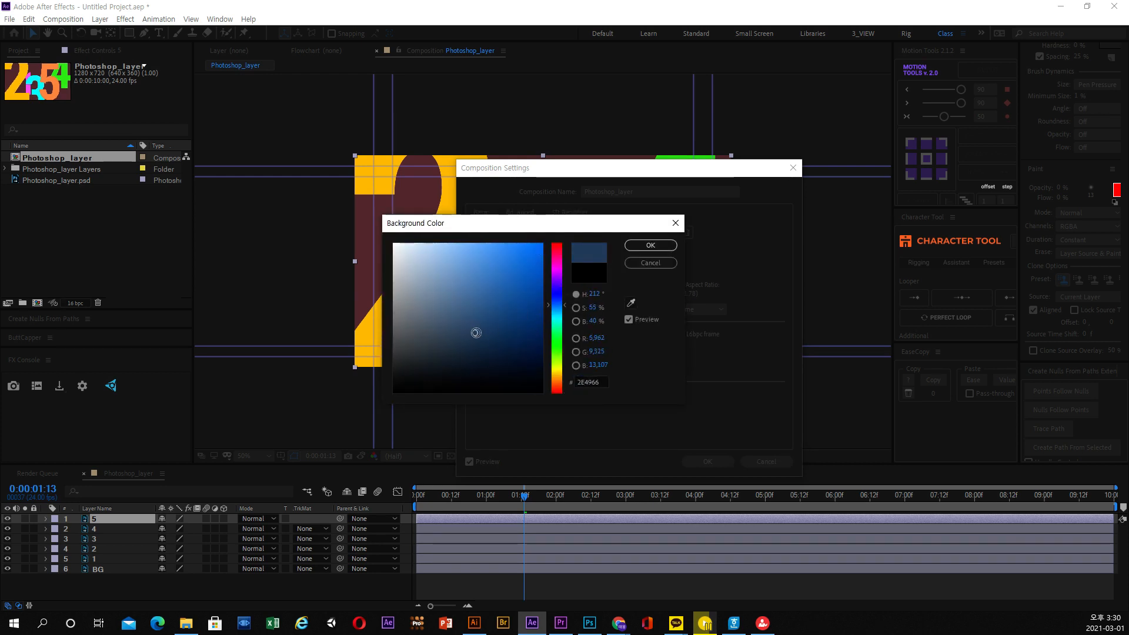
drag(582, 230, 734, 278)
click(783, 351)
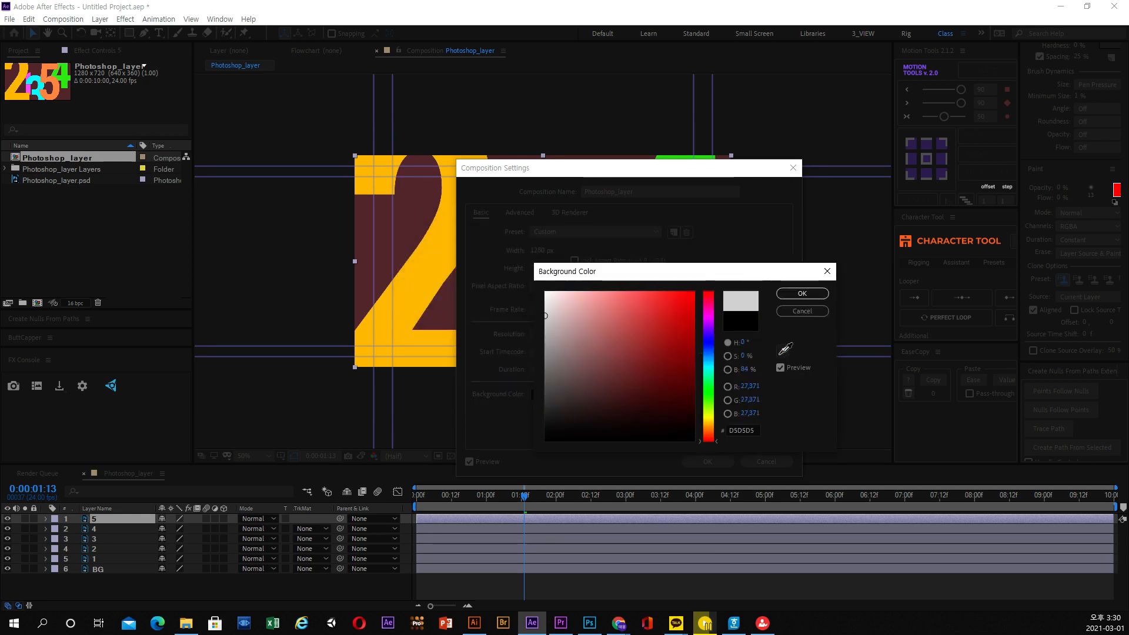
click(410, 226)
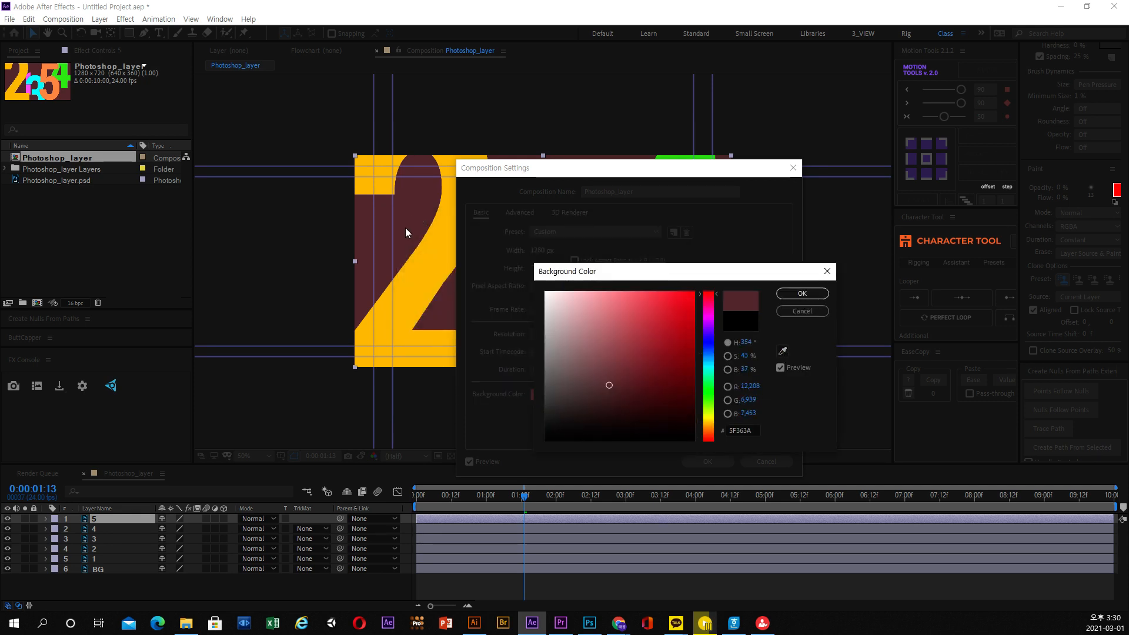
click(801, 293)
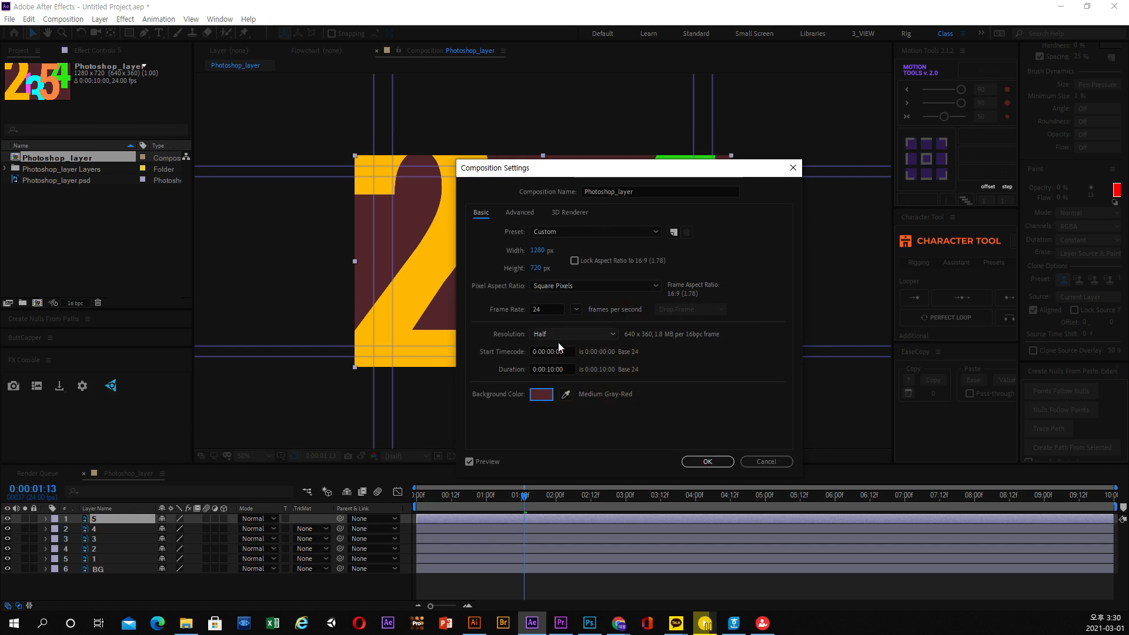
click(707, 462)
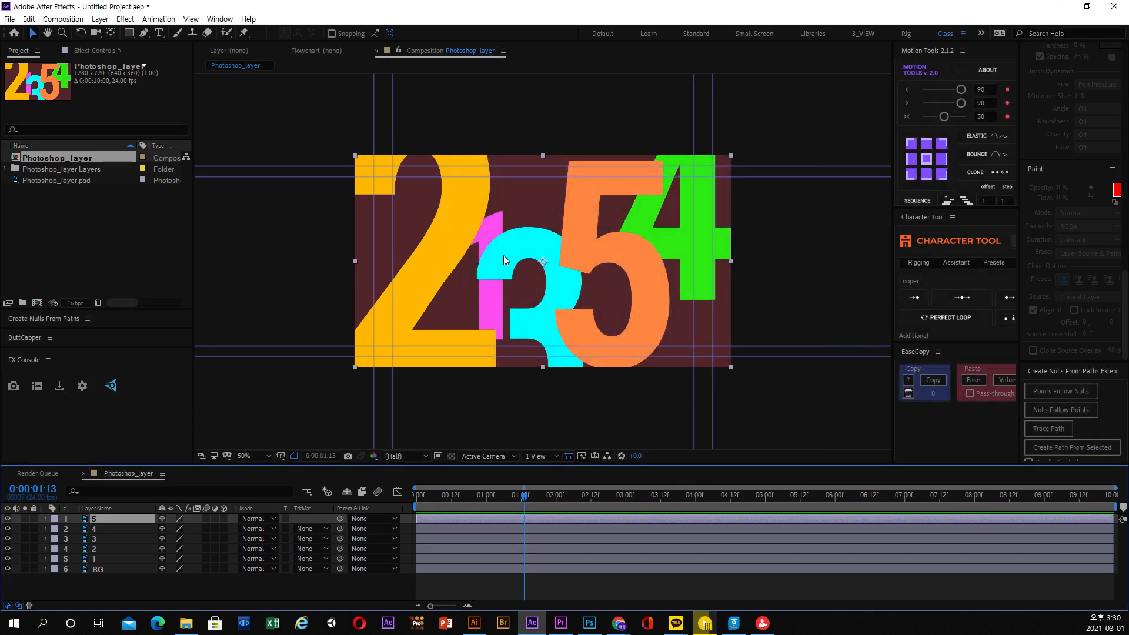
- Move the playhead to 0:00:01:07, toggle layer 5's visibility off and on, and select layer 4
drag(508, 496, 507, 498)
click(8, 520)
click(8, 520)
click(97, 528)
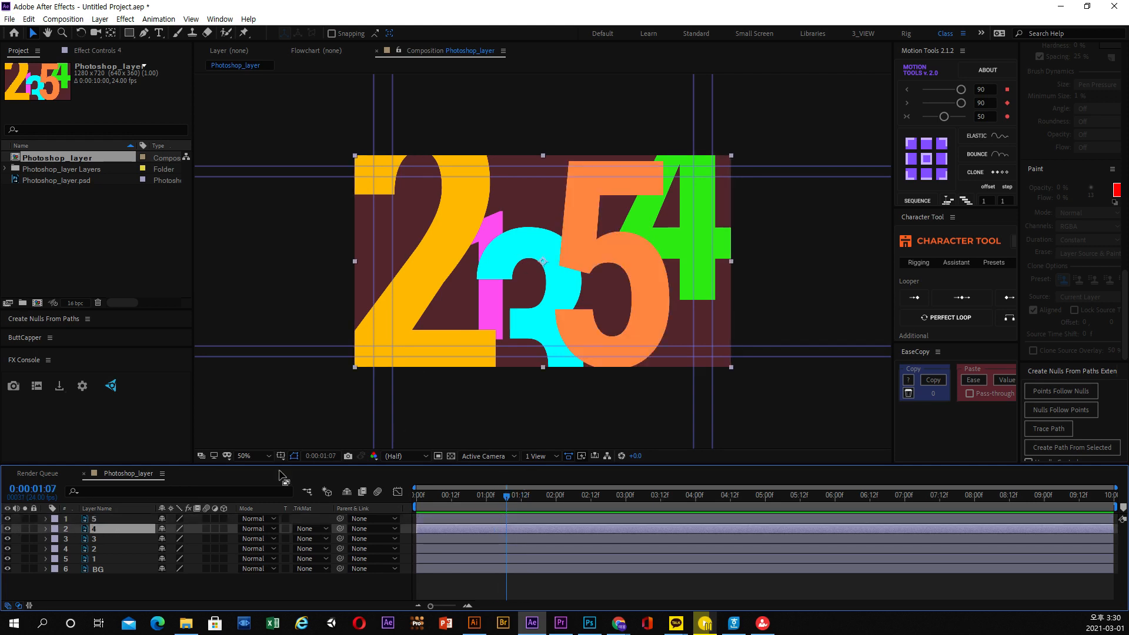
- Try moving layer 2 away from its place in the composition and bring it back
click(114, 547)
drag(414, 267, 387, 310)
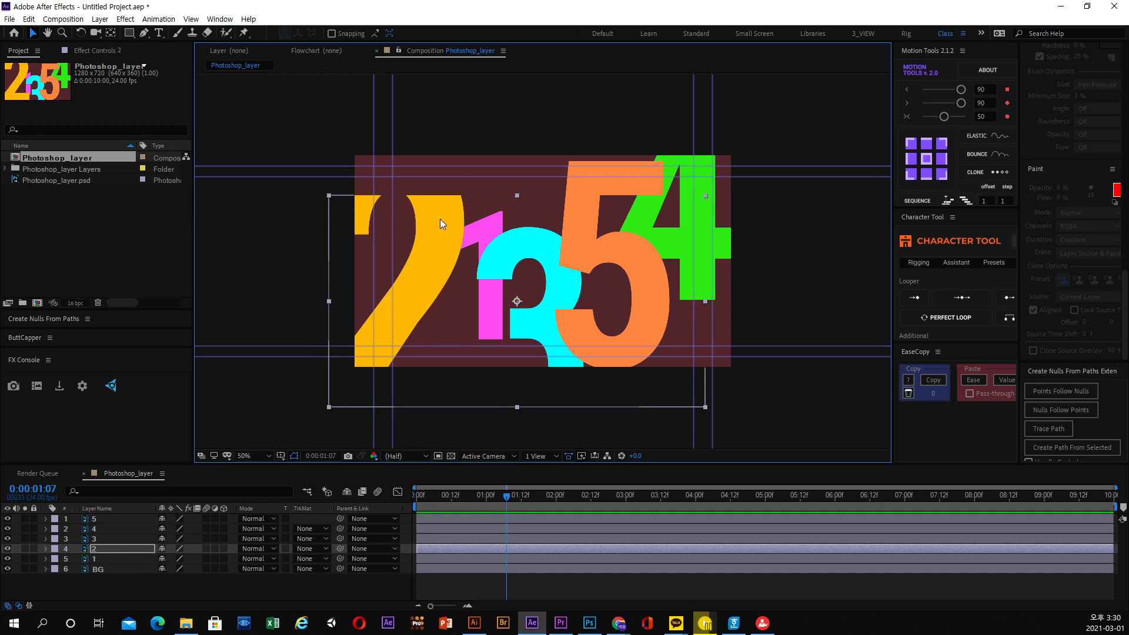
drag(431, 227, 459, 185)
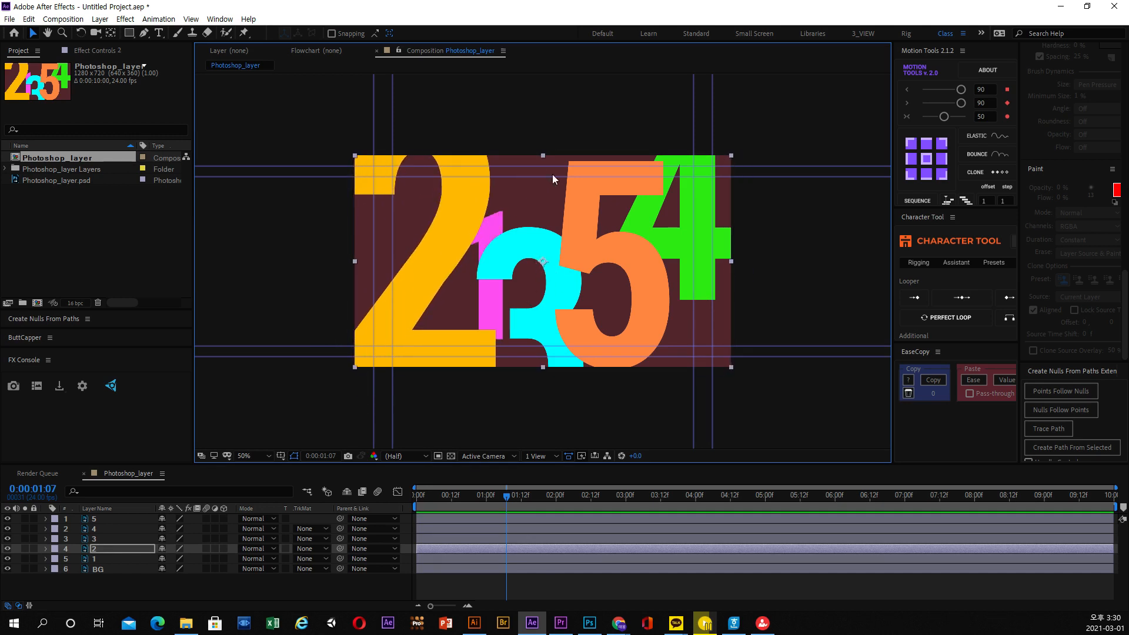
mouse_move(528, 294)
mouse_down()
mouse_move(571, 248)
mouse_move(520, 306)
mouse_move(531, 297)
mouse_up()
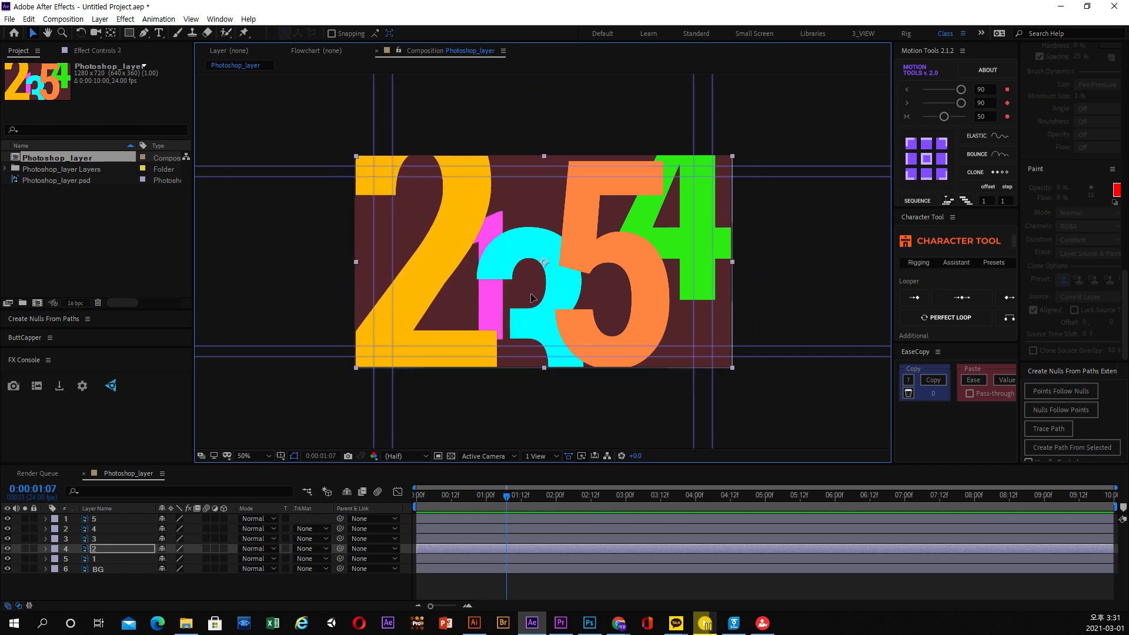
key(Left)
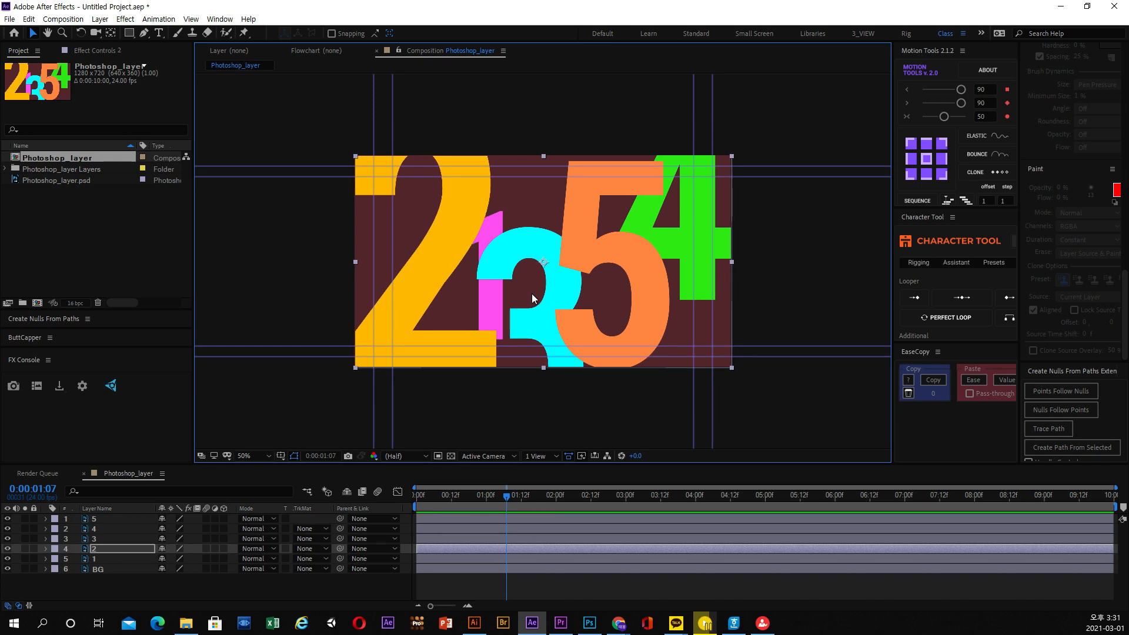
- Switch to Photoshop, try moving the yellow 2 layer, undo the move and return to After Effects
click(590, 623)
drag(301, 213, 285, 264)
key(ctrl+z)
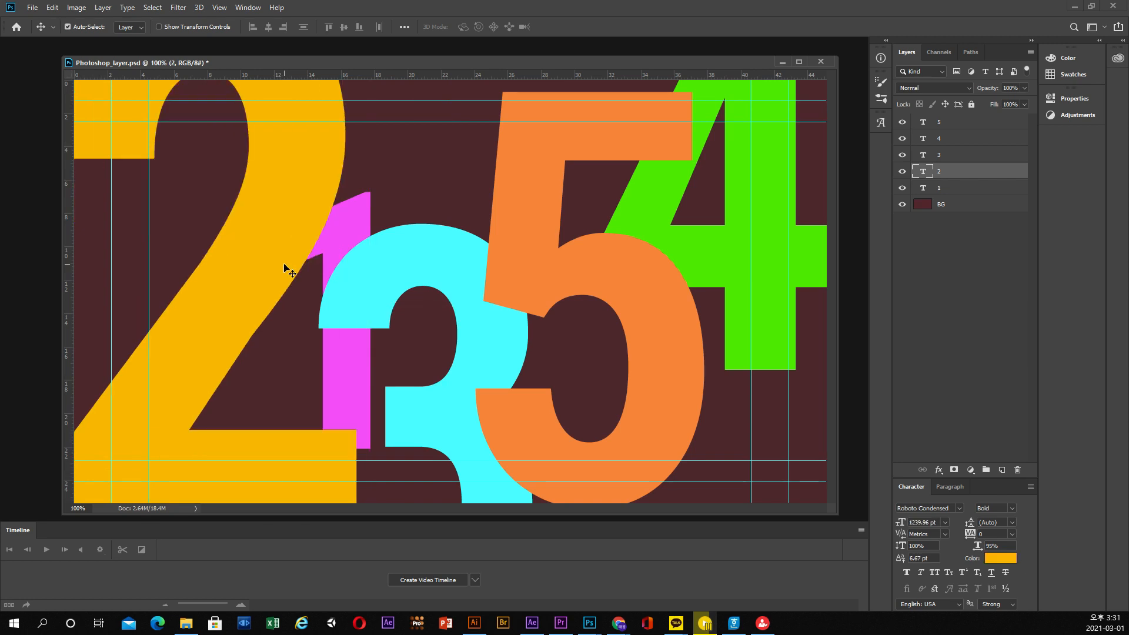
click(531, 623)
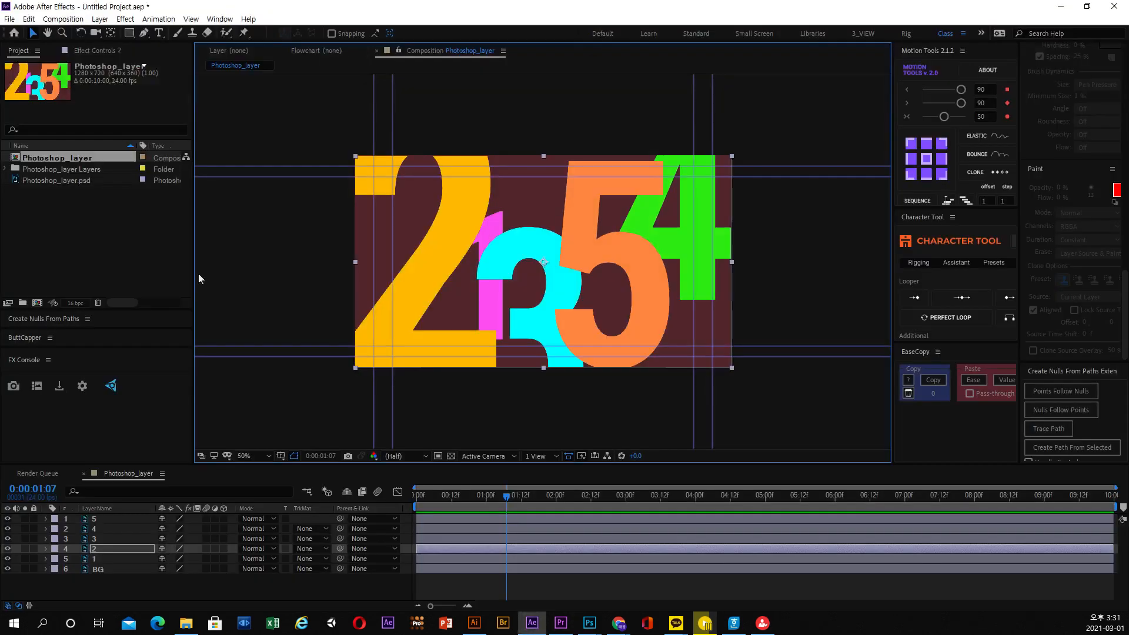
- Import Photoshop_layer as Composition - Retain Layer Sizes with editable layer styles, and open the newly imported composition
right_click(87, 230)
mouse_move(126, 286)
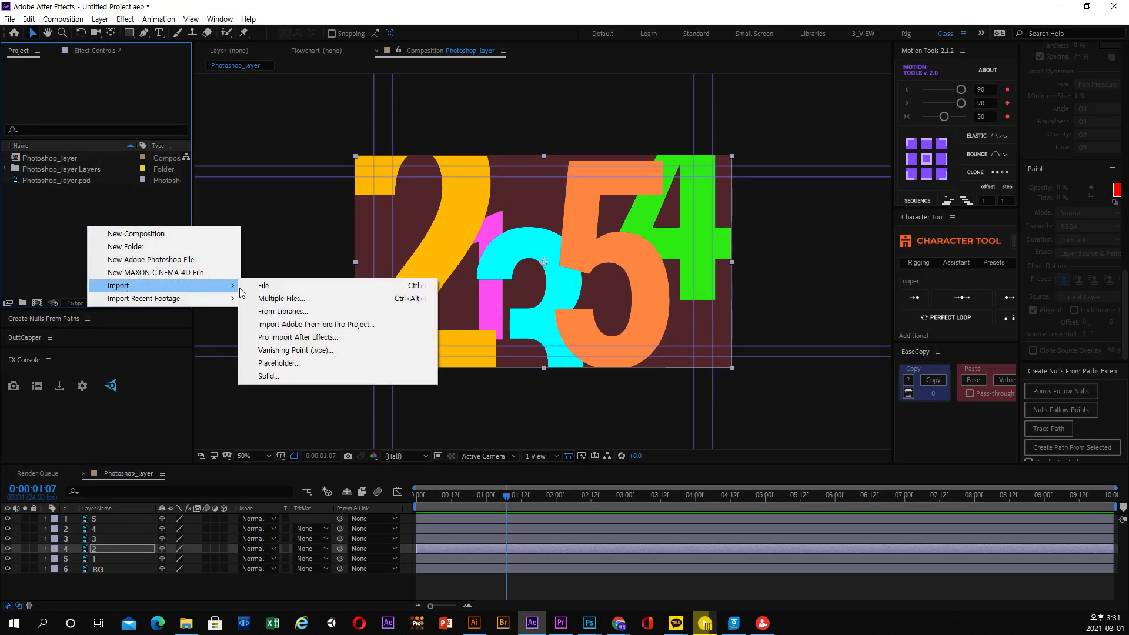
click(258, 287)
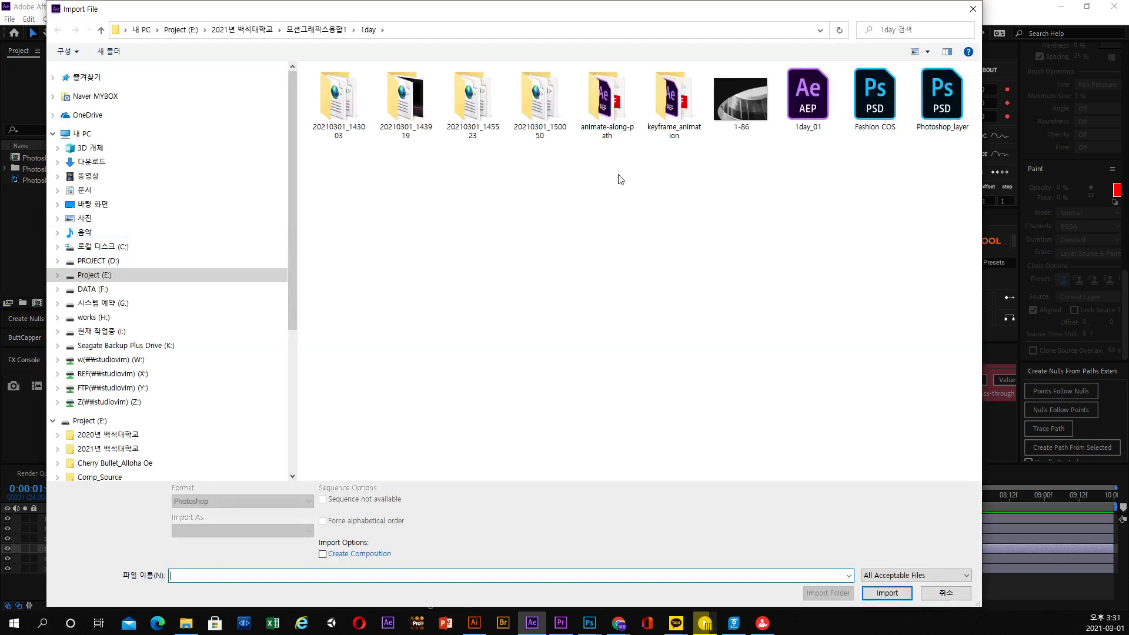
click(925, 108)
click(252, 529)
click(257, 551)
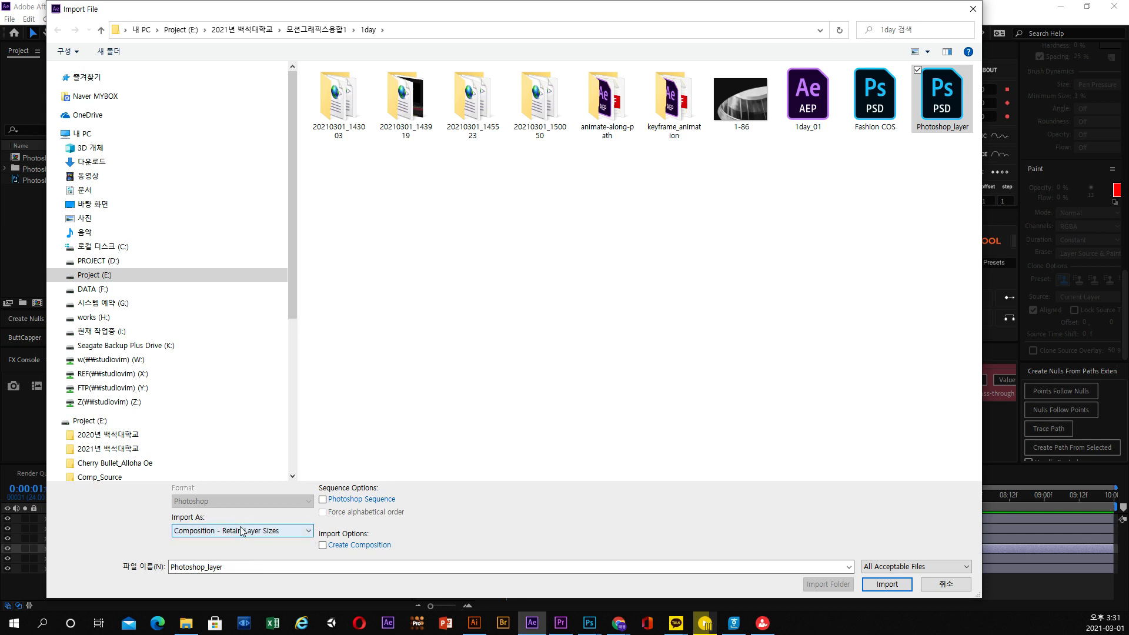
click(887, 584)
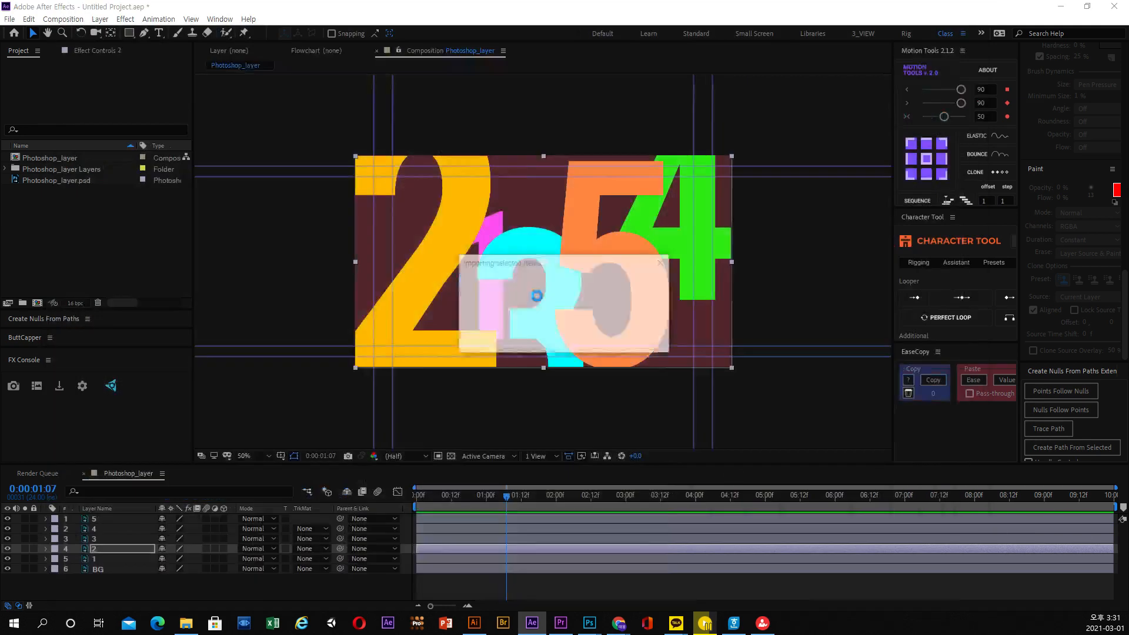
click(425, 201)
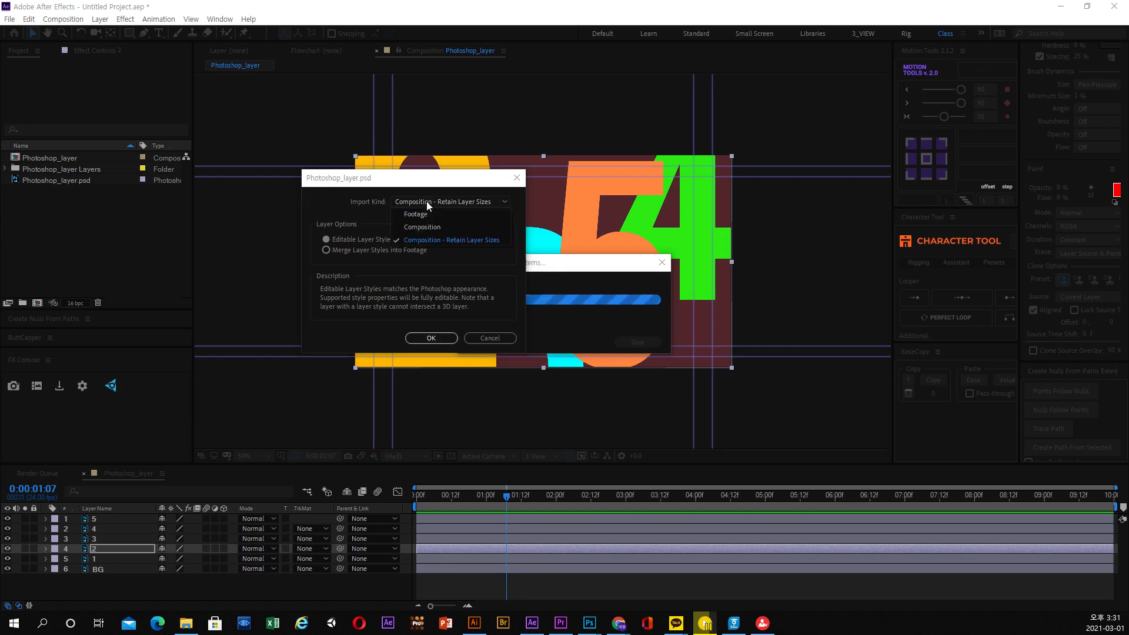
click(425, 201)
click(420, 341)
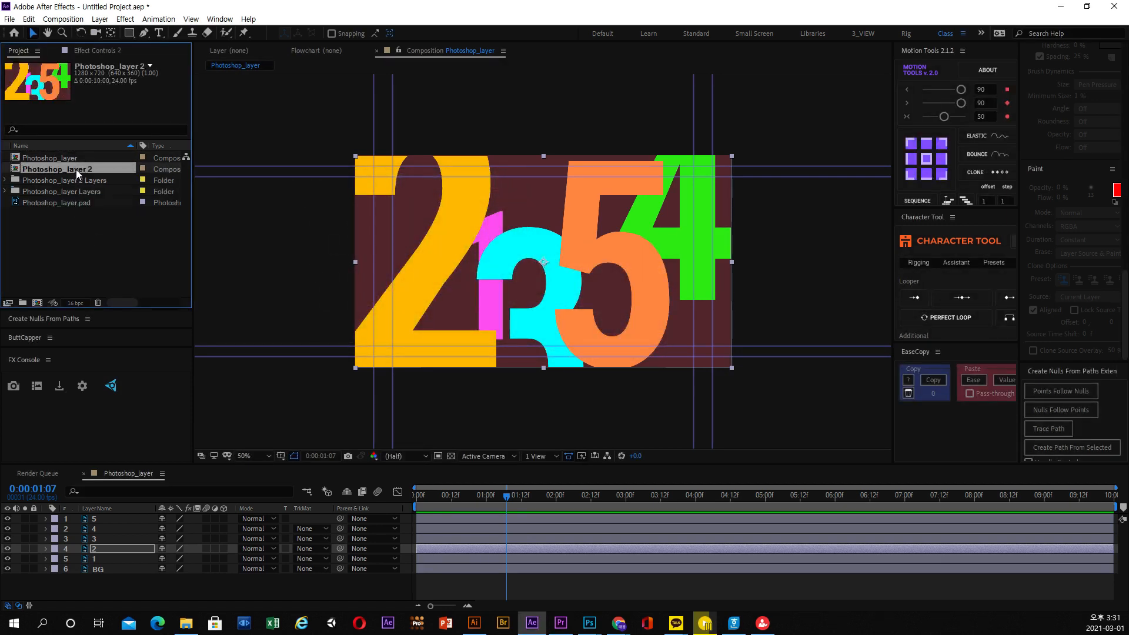
double_click(76, 169)
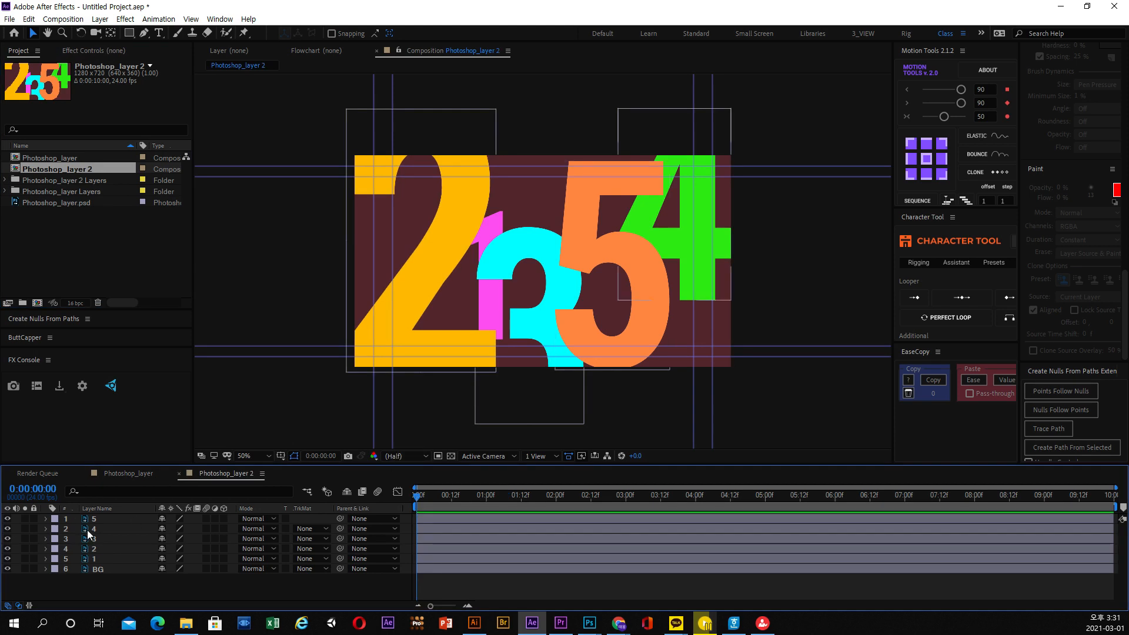
- Try moving layers 2, 4, 5 and 3 in the composition one by one, undoing each move
click(414, 321)
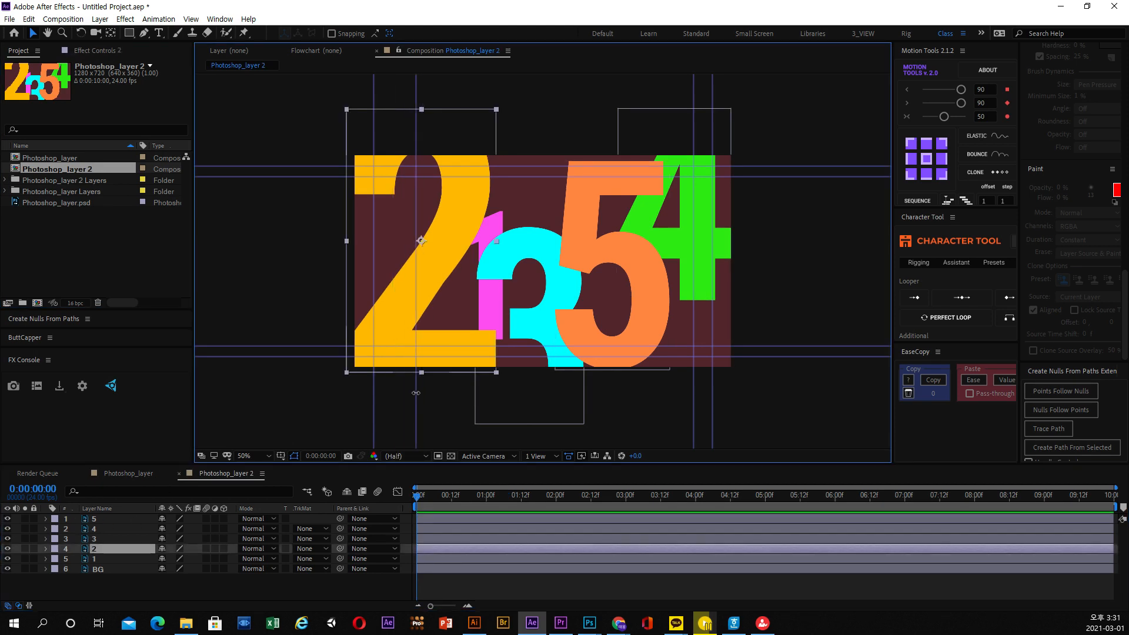
mouse_move(426, 288)
mouse_down()
mouse_move(478, 289)
mouse_move(467, 347)
mouse_move(397, 203)
mouse_move(474, 319)
mouse_move(429, 320)
mouse_move(411, 301)
mouse_up()
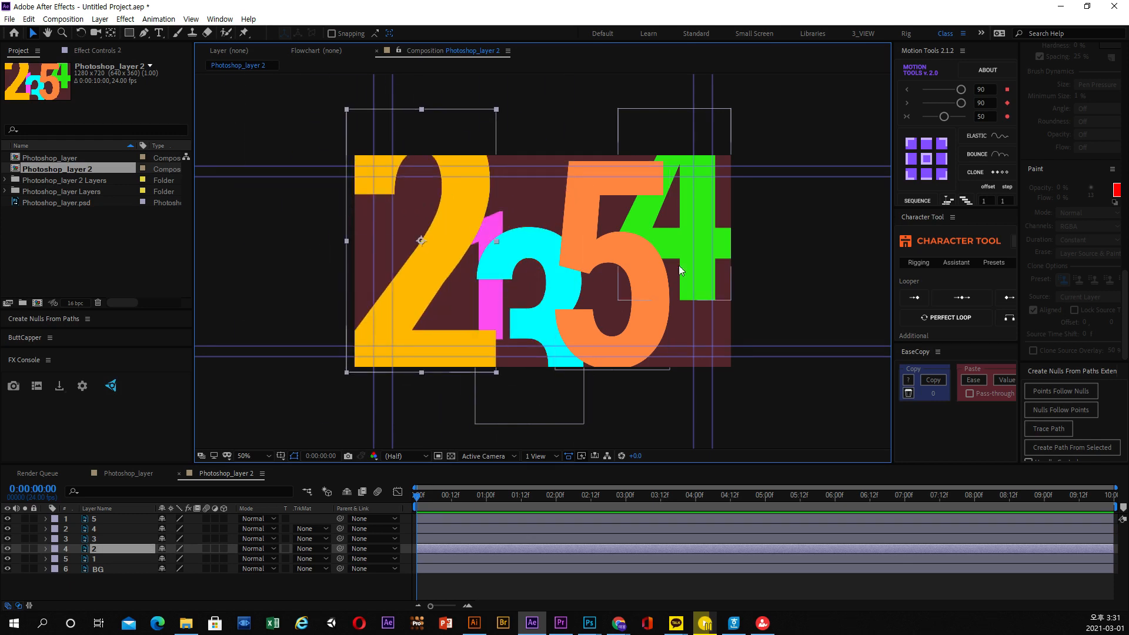
click(688, 249)
drag(674, 231, 640, 240)
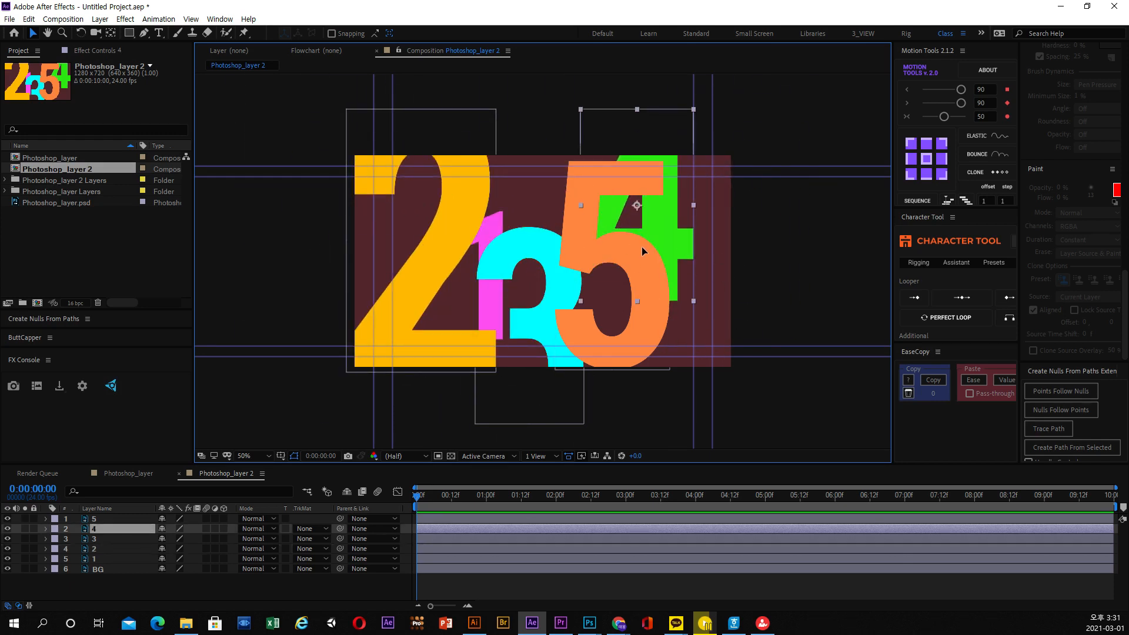
key(ctrl+z)
click(619, 366)
mouse_move(643, 325)
mouse_down()
mouse_move(592, 246)
mouse_move(648, 323)
mouse_up()
key(ctrl+z)
click(522, 339)
drag(521, 337, 521, 294)
key(ctrl+z)
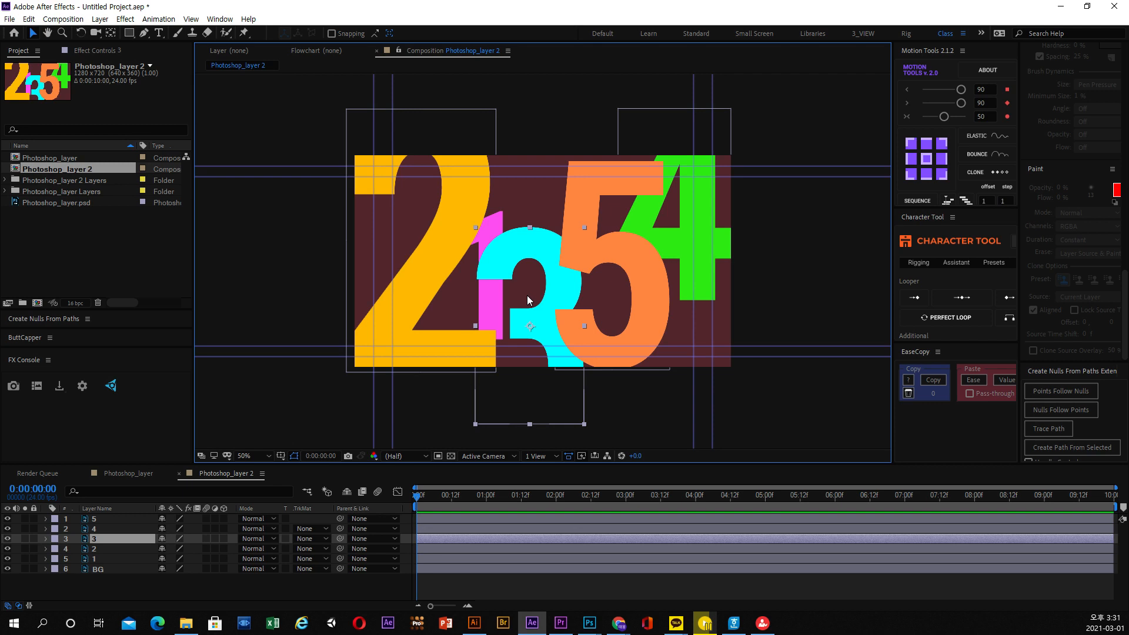
- Select the number layers in turn to examine each layer's bounding box and anchor point, and scrub the timeline
click(107, 528)
click(101, 520)
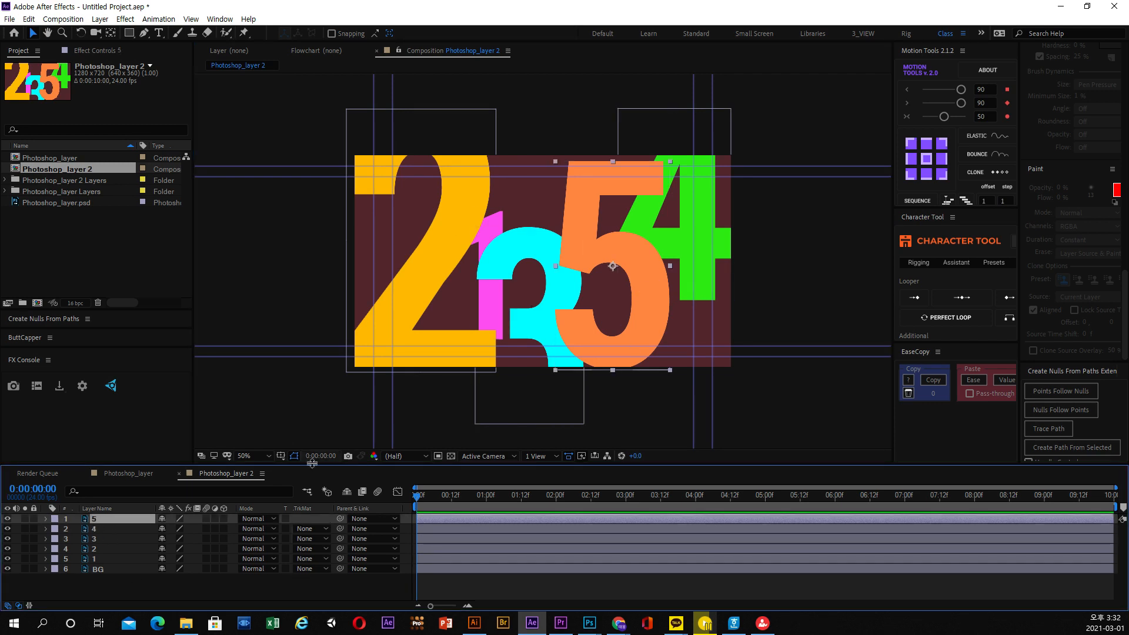
click(99, 532)
click(100, 540)
click(100, 559)
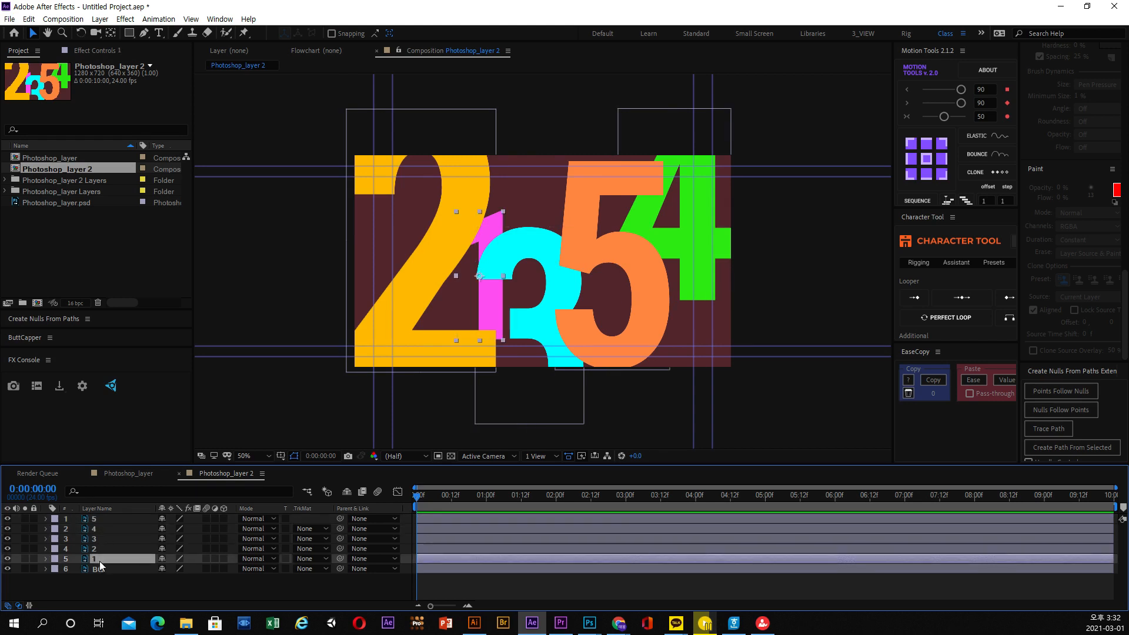
click(100, 549)
click(103, 539)
click(105, 530)
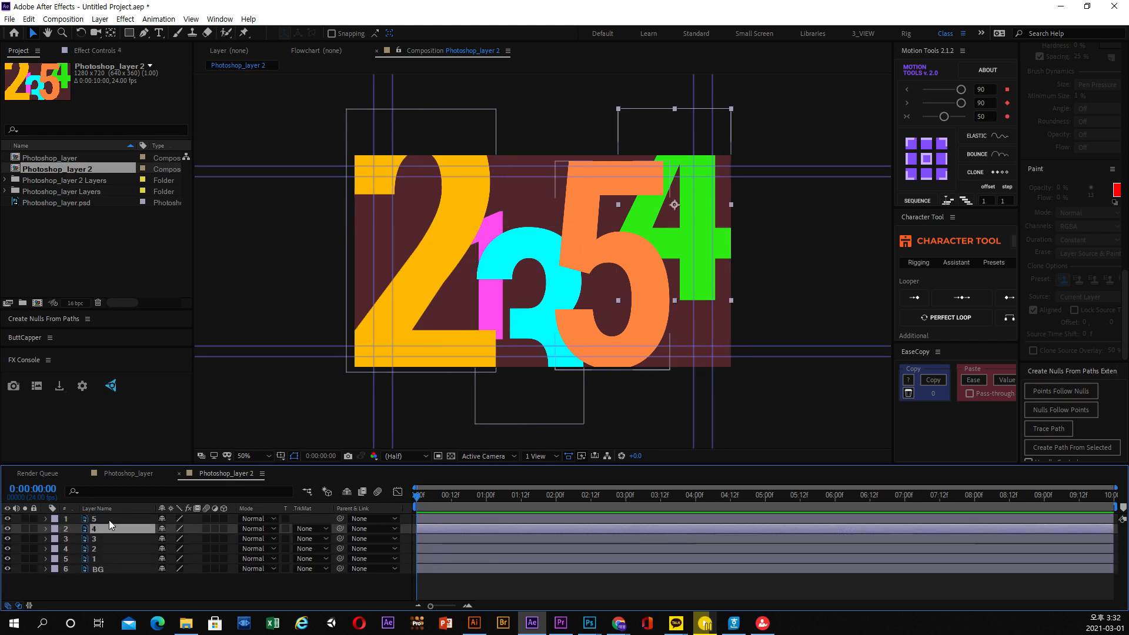
click(109, 520)
drag(484, 496, 387, 506)
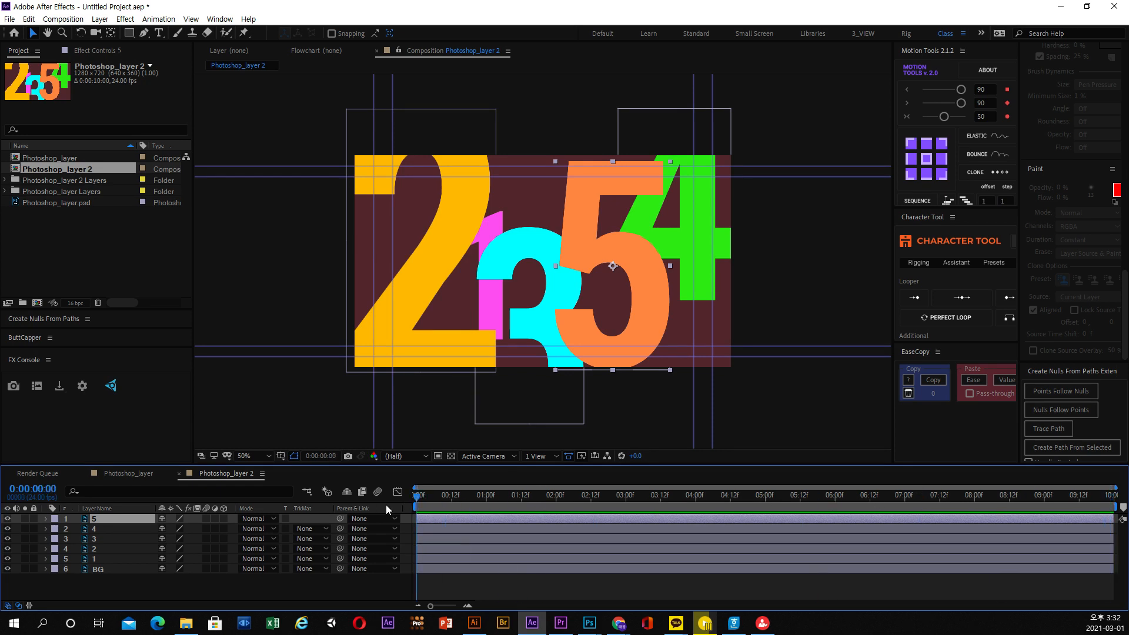
- Switch to Premiere Pro, scrub the open sequence to 00;01;42;24 and return to After Effects
click(563, 625)
drag(658, 428, 548, 428)
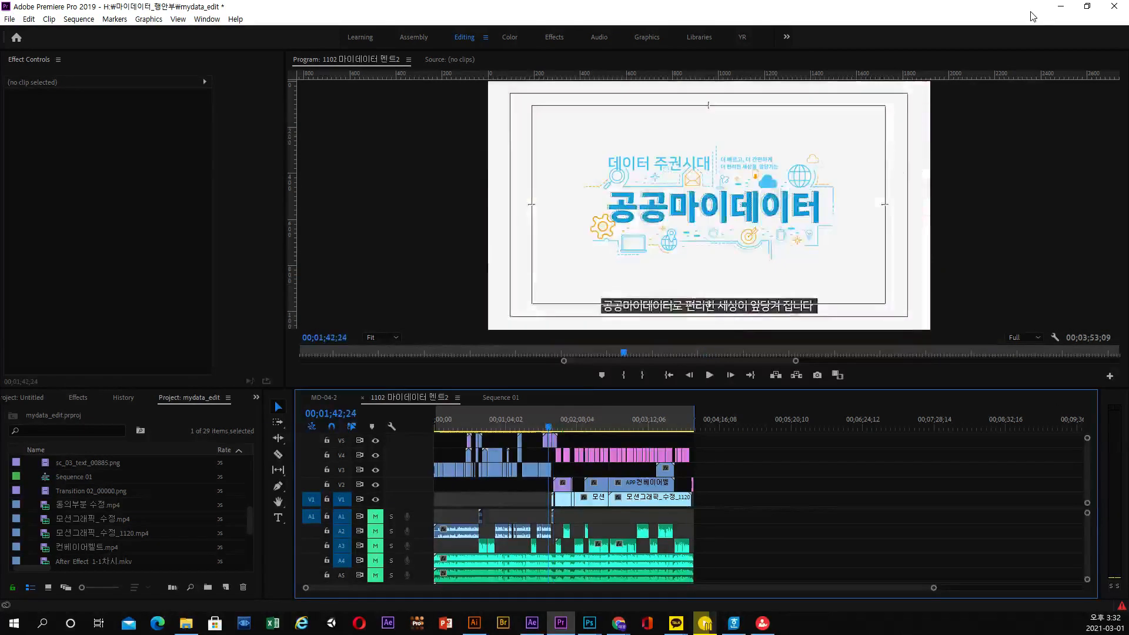
click(1071, 9)
- Scrub the playhead to 0:00:03:10 and set the Photoshop_layer 2 composition's duration to 0:00:05:00
drag(590, 495, 815, 495)
drag(953, 496, 655, 496)
click(76, 22)
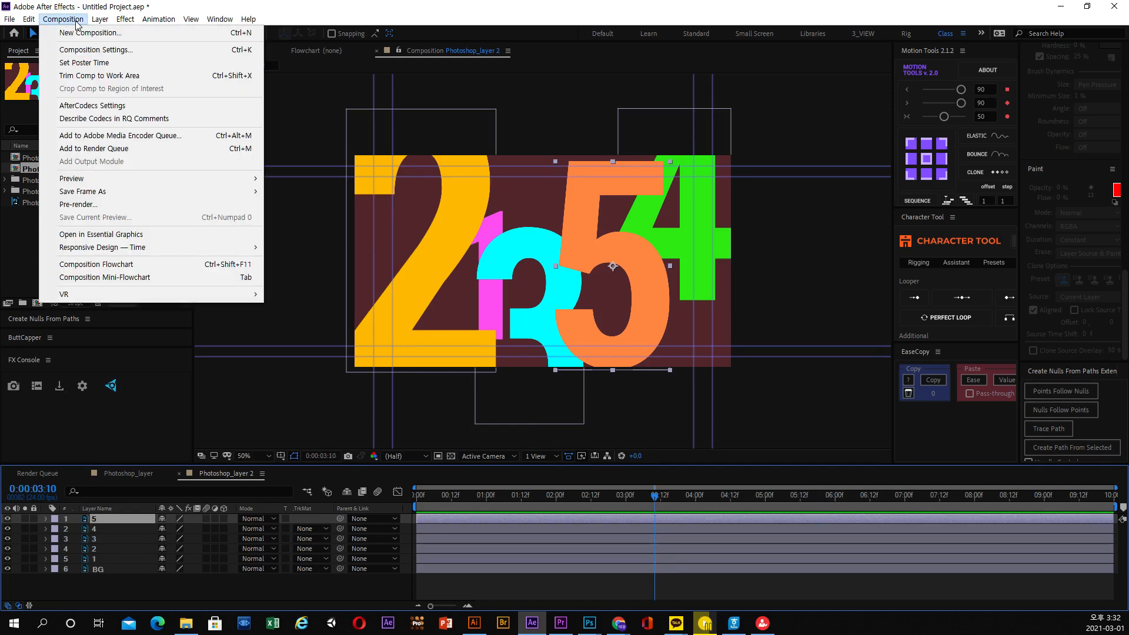
click(103, 50)
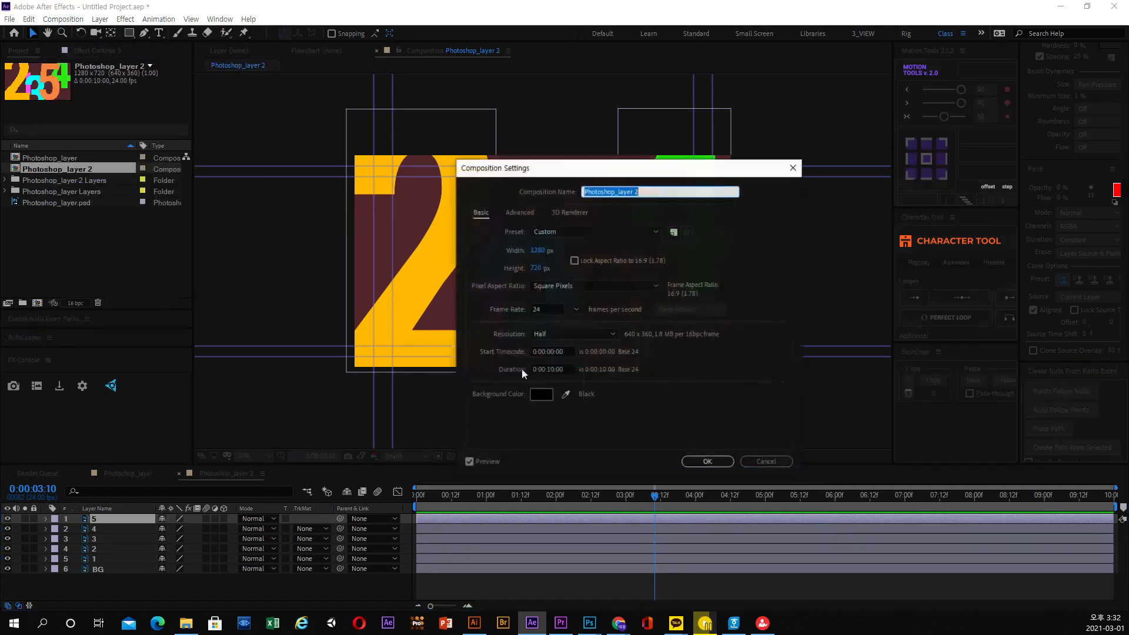
click(552, 369)
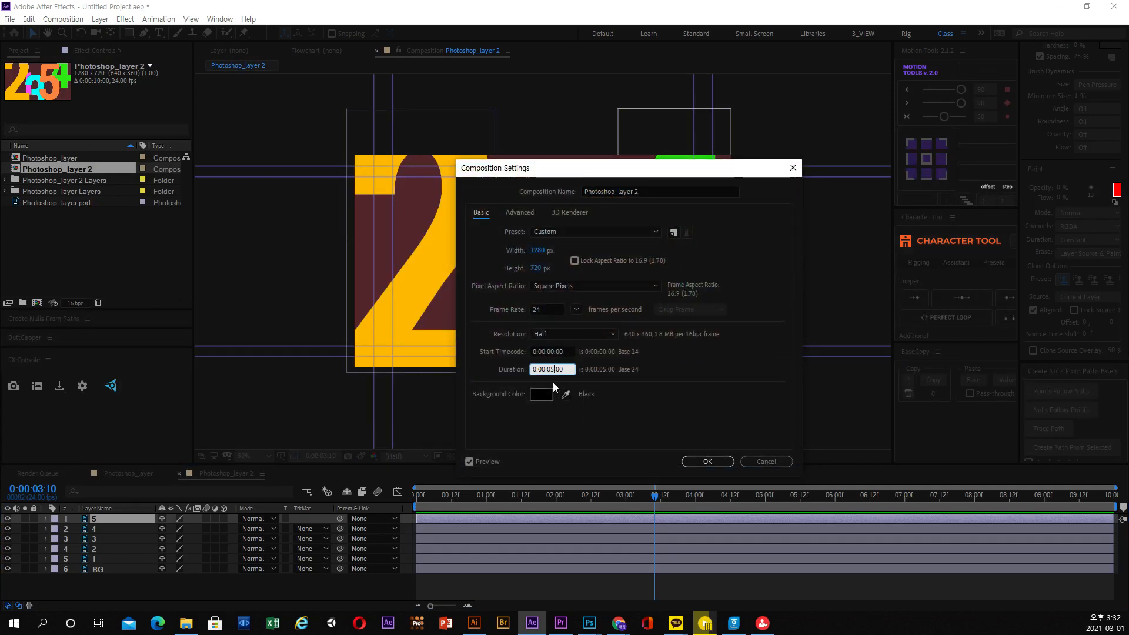
key(Return)
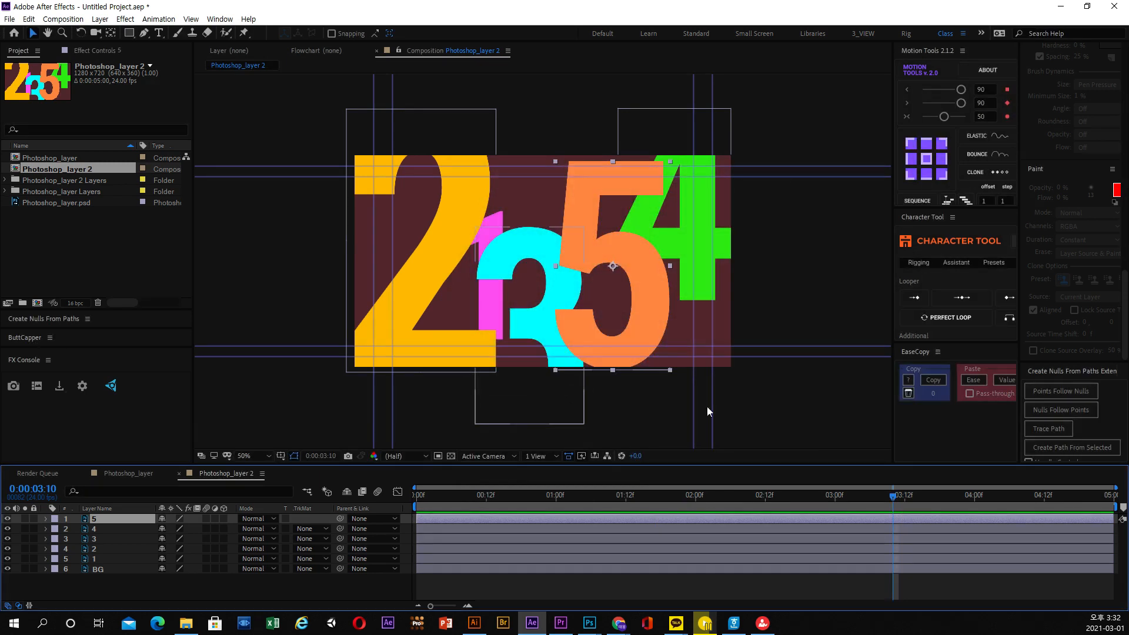
- Scrub the Photoshop_layer 2 timeline to 0:00:04:17 and back to 0:00:00:07 to check the playback range
click(1017, 496)
drag(1020, 496, 1072, 485)
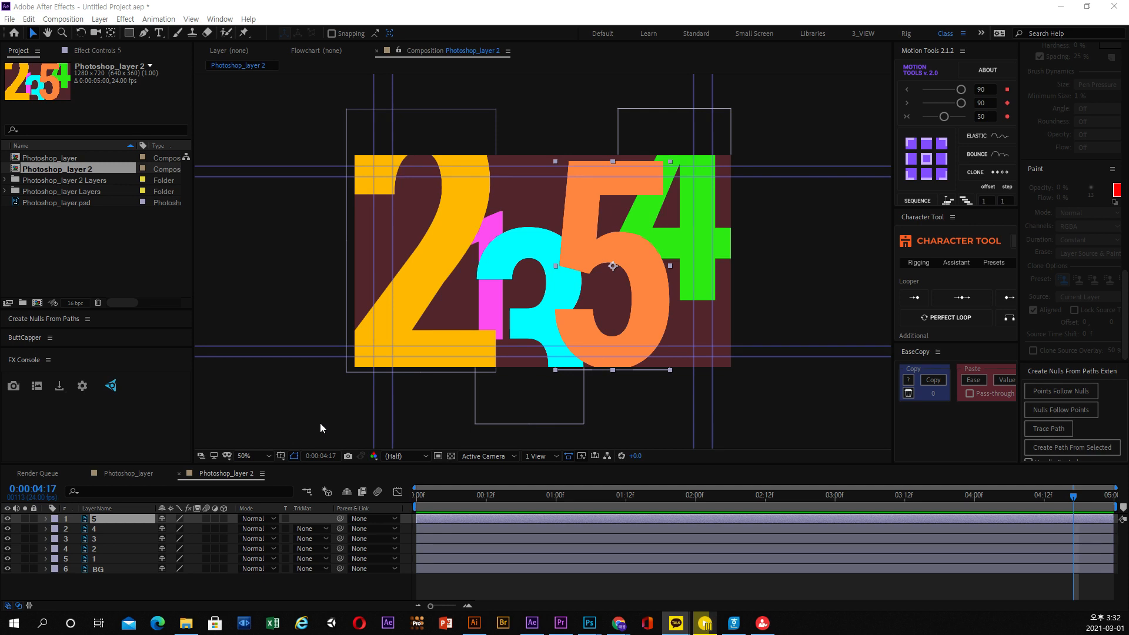
mouse_move(447, 498)
mouse_down()
mouse_move(464, 499)
mouse_move(457, 511)
mouse_up()
click(440, 505)
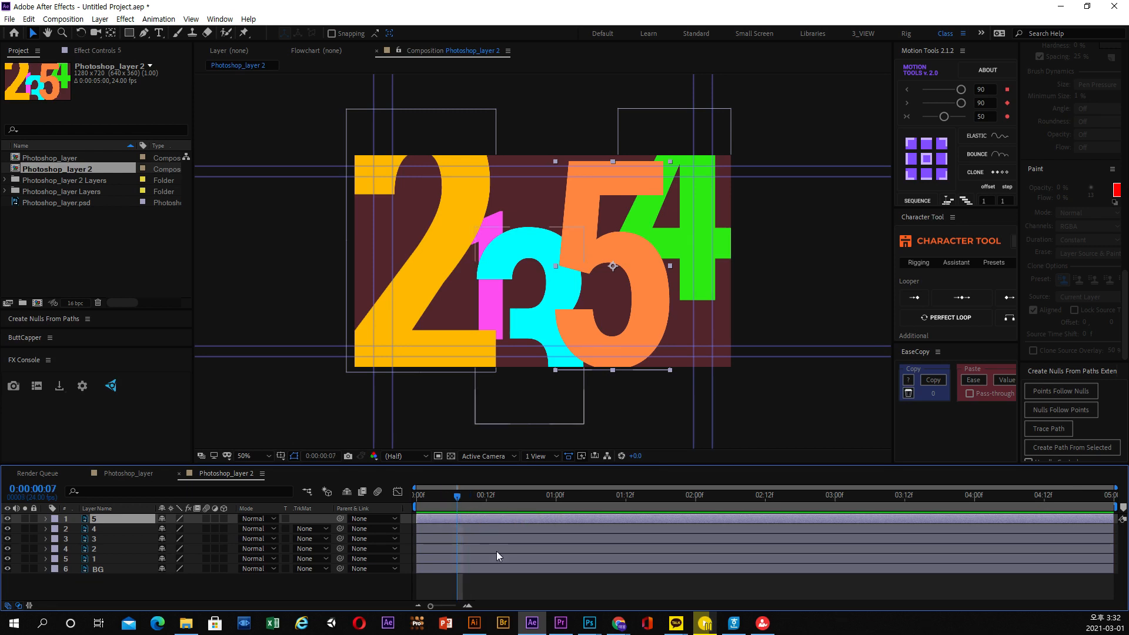
- Switch to Photoshop and change the text color of the number 5 in Photoshop_layer.psd to white (ffffff)
click(594, 586)
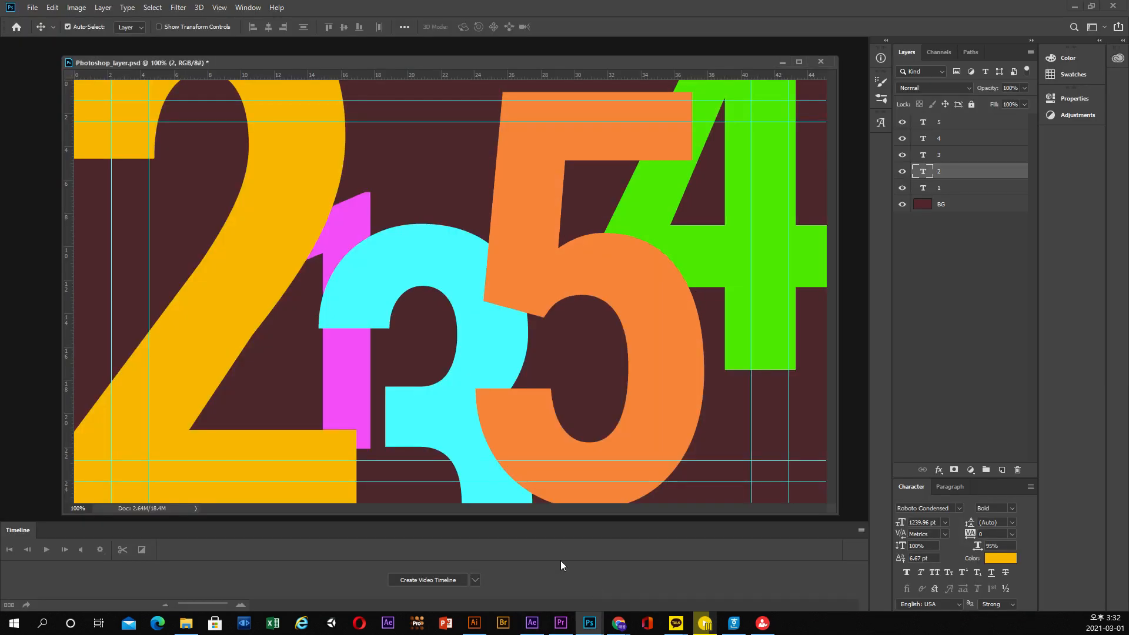
click(939, 125)
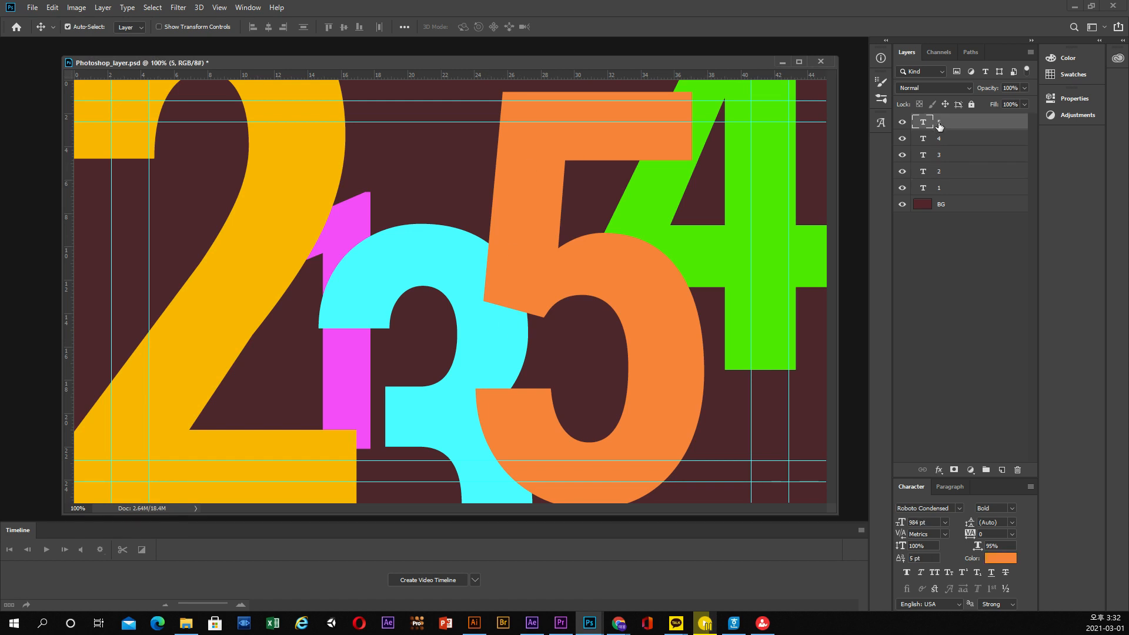
drag(667, 64, 703, 60)
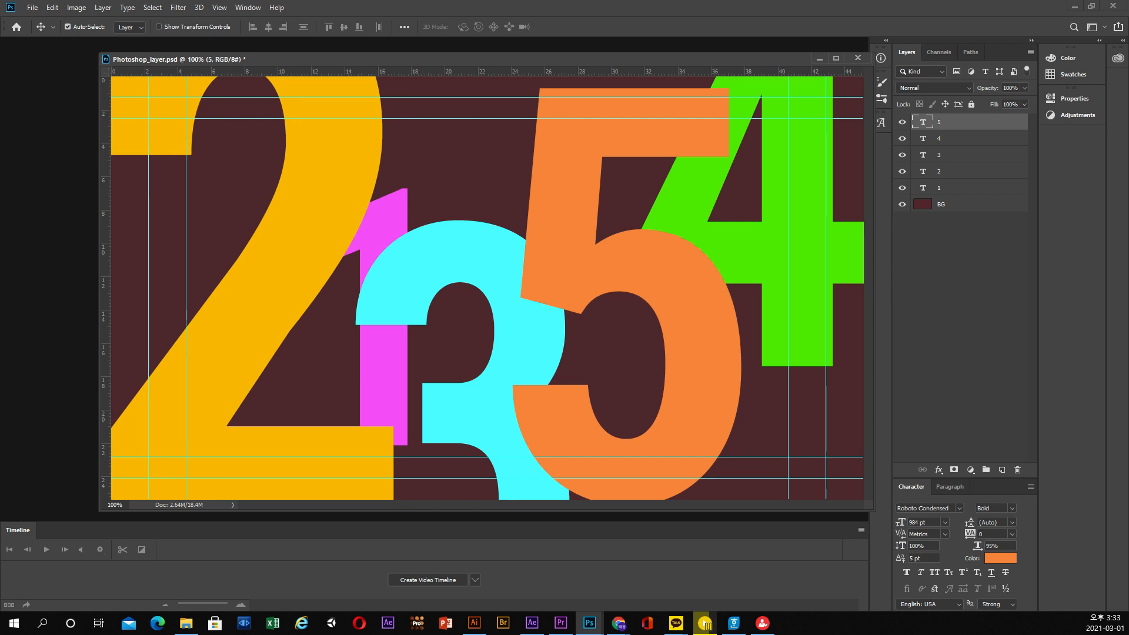
drag(367, 281, 23, 77)
click(25, 331)
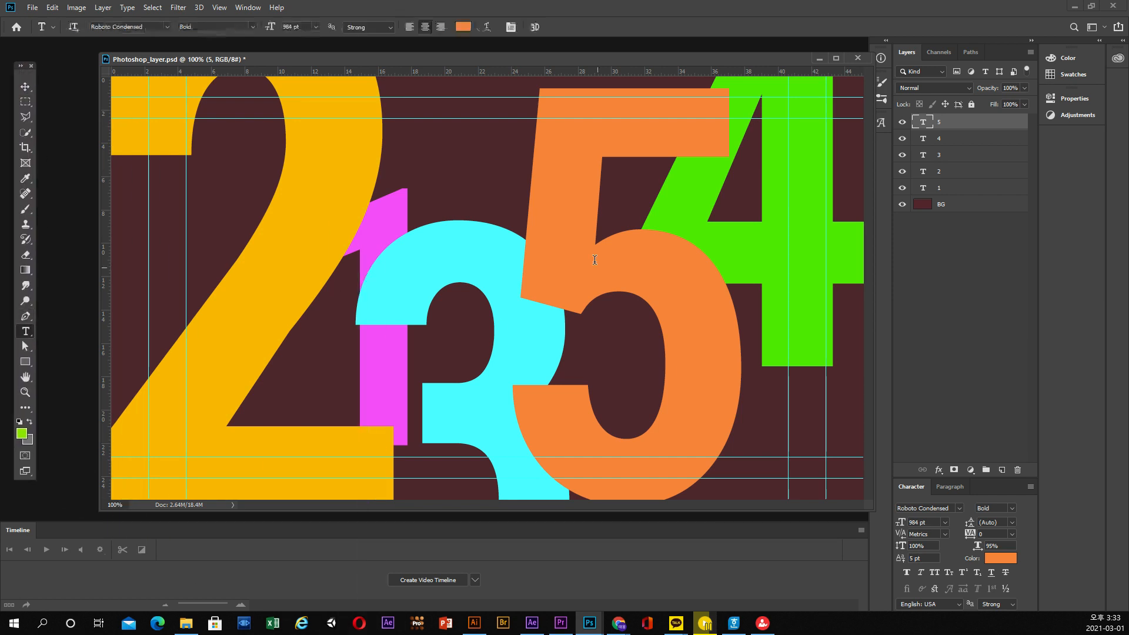
double_click(589, 282)
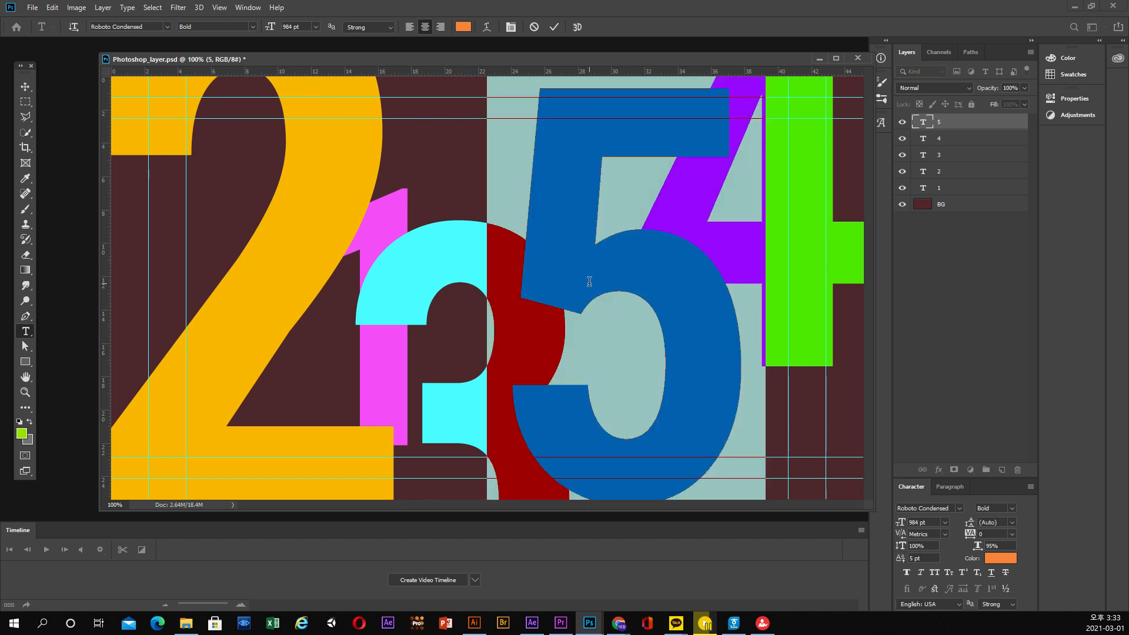
click(463, 27)
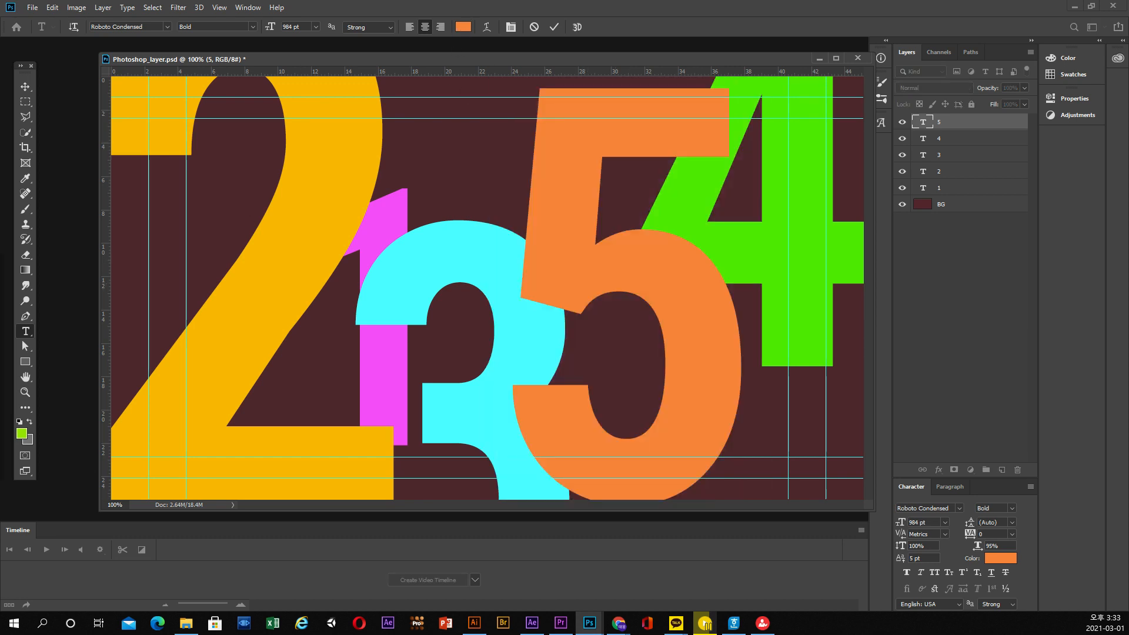
text(ffffff)
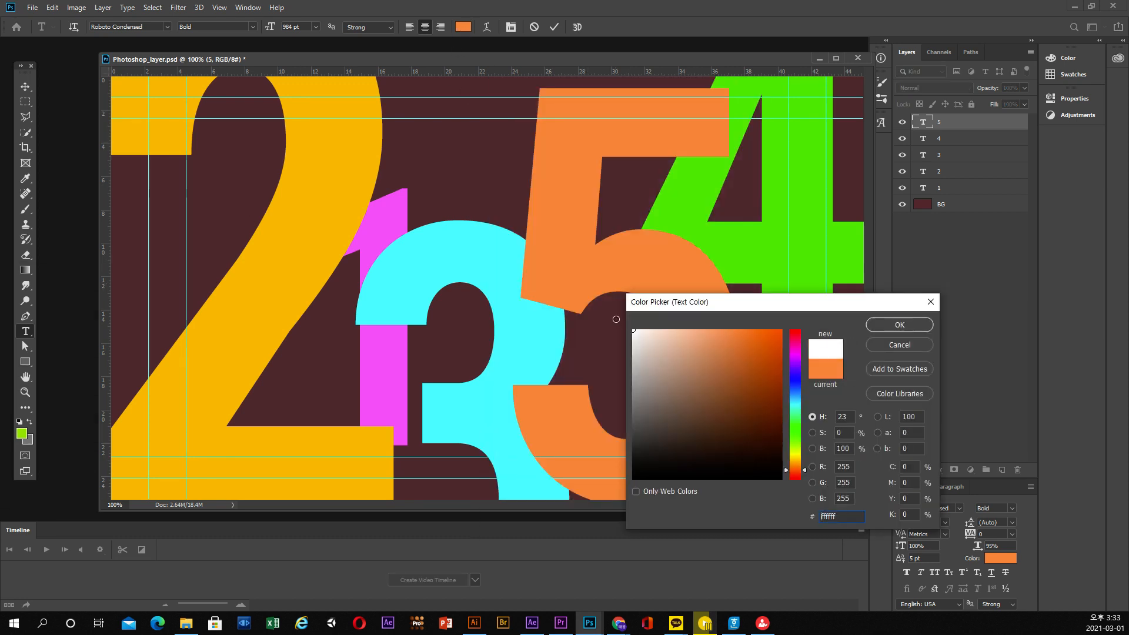
click(894, 326)
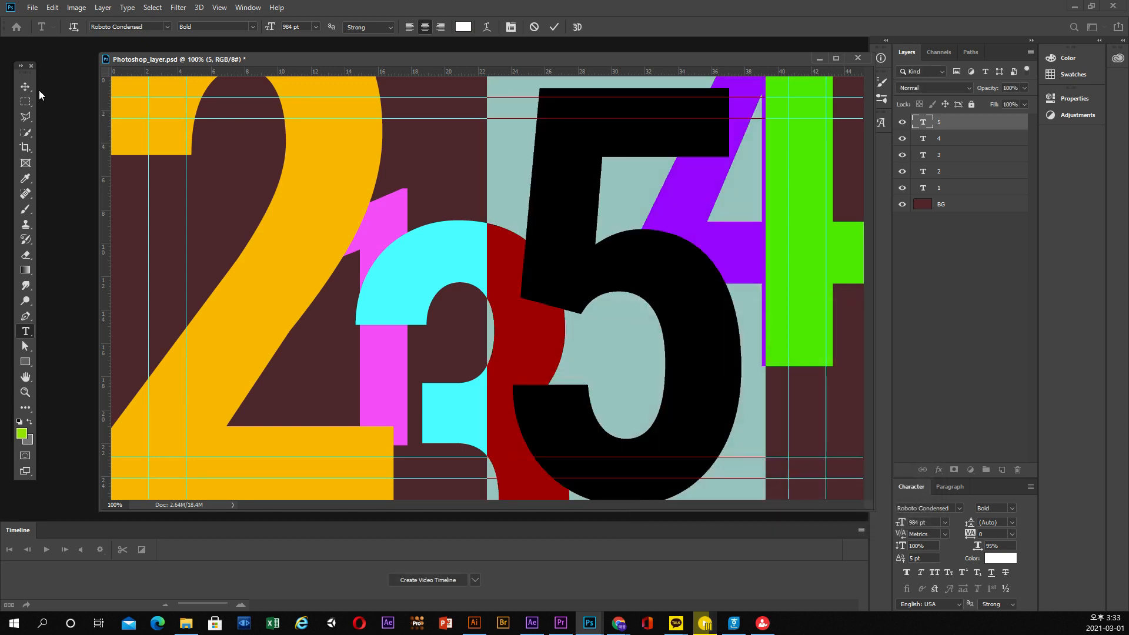
click(25, 86)
- Save Photoshop_layer.psd, return to After Effects and scrub to 0:00:00:14 to check the updated number 5
click(32, 8)
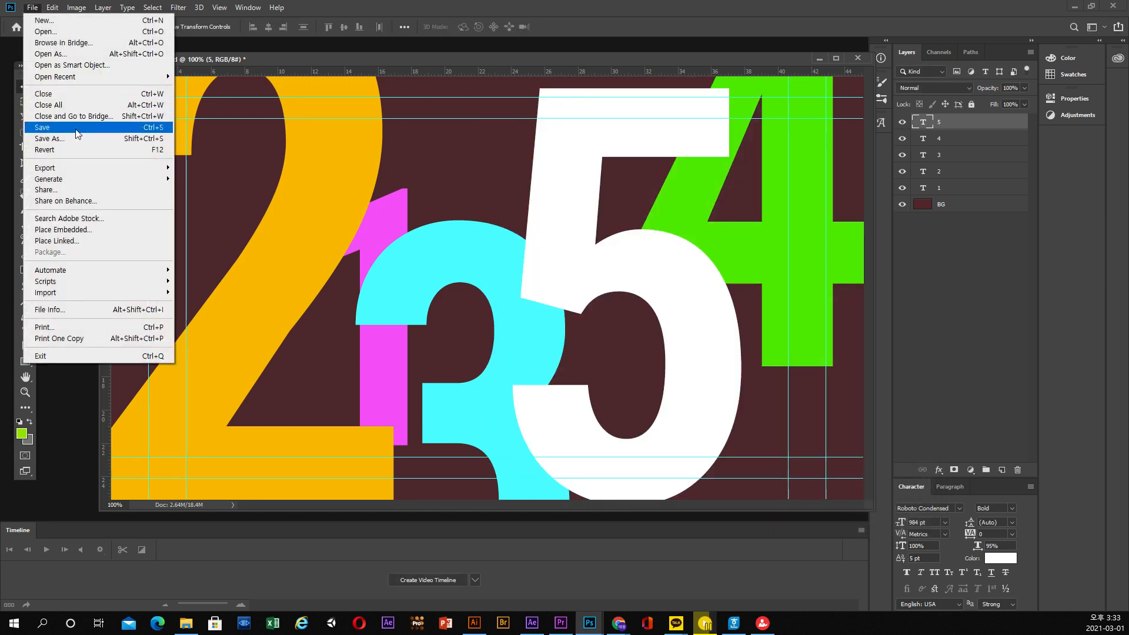
click(44, 125)
click(532, 623)
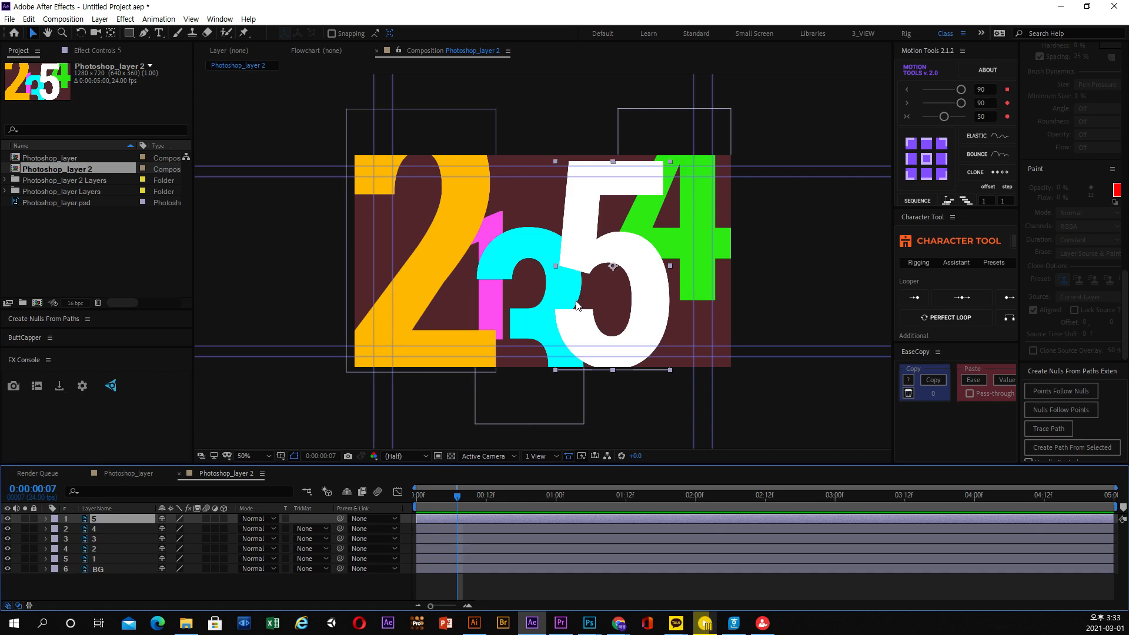
drag(446, 506, 498, 502)
click(499, 500)
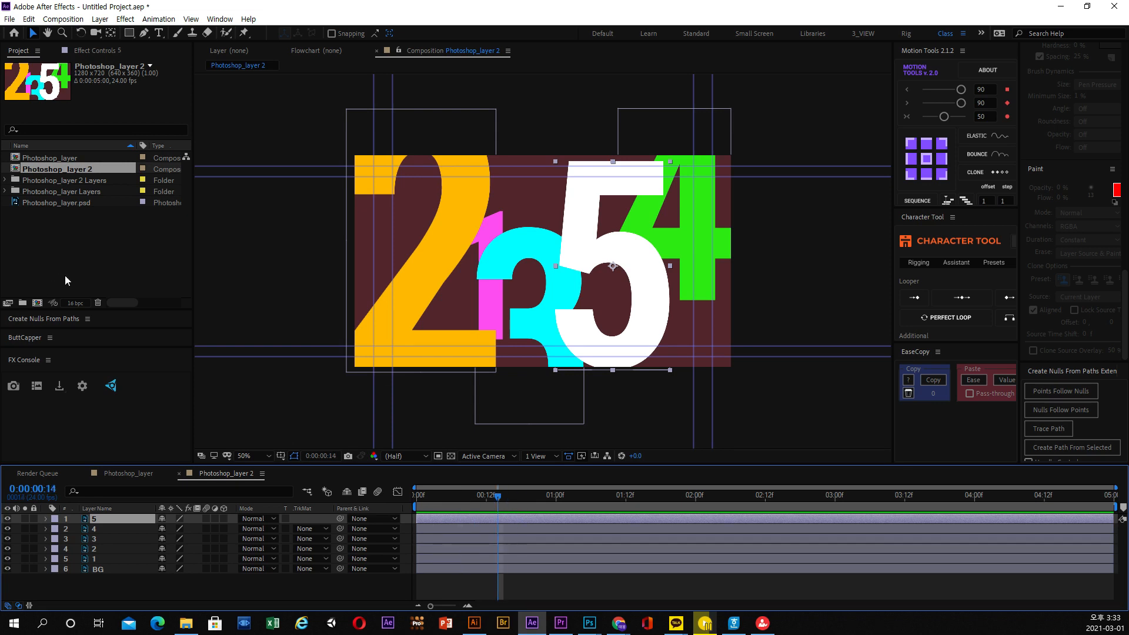
- Import the image file 1-86 from the 1day folder into the project as footage
click(66, 264)
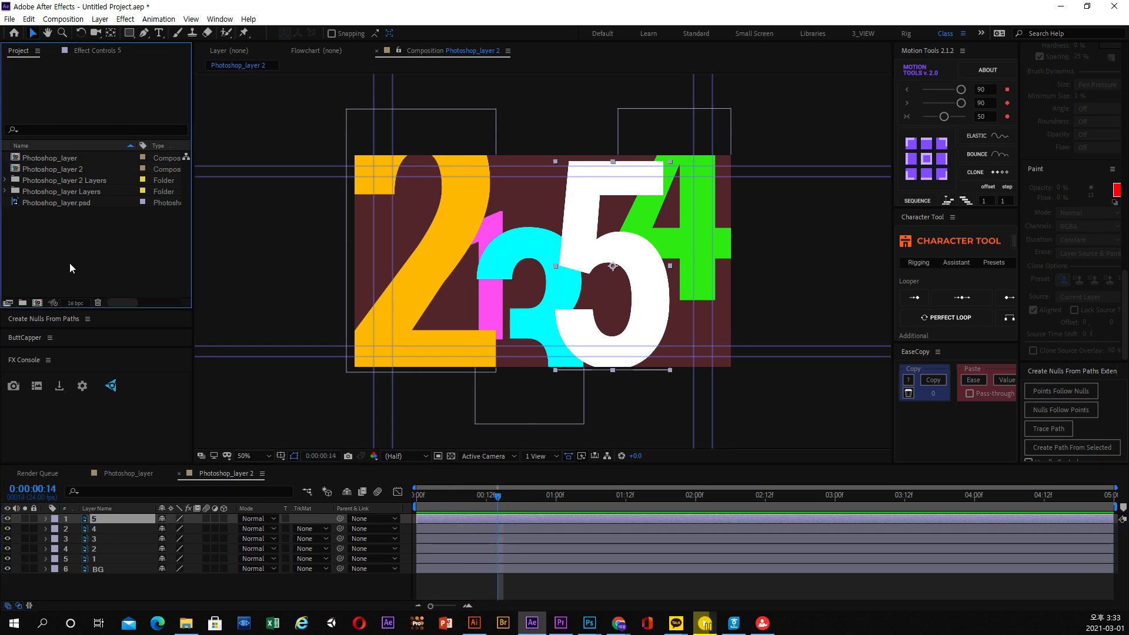
right_click(91, 232)
mouse_move(143, 292)
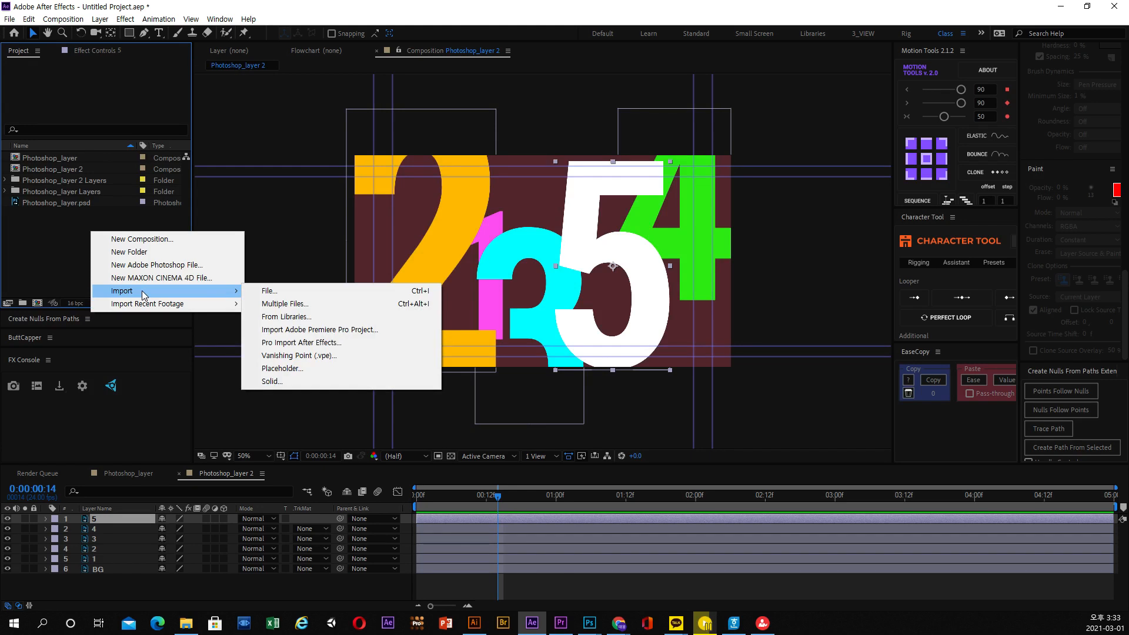
click(301, 293)
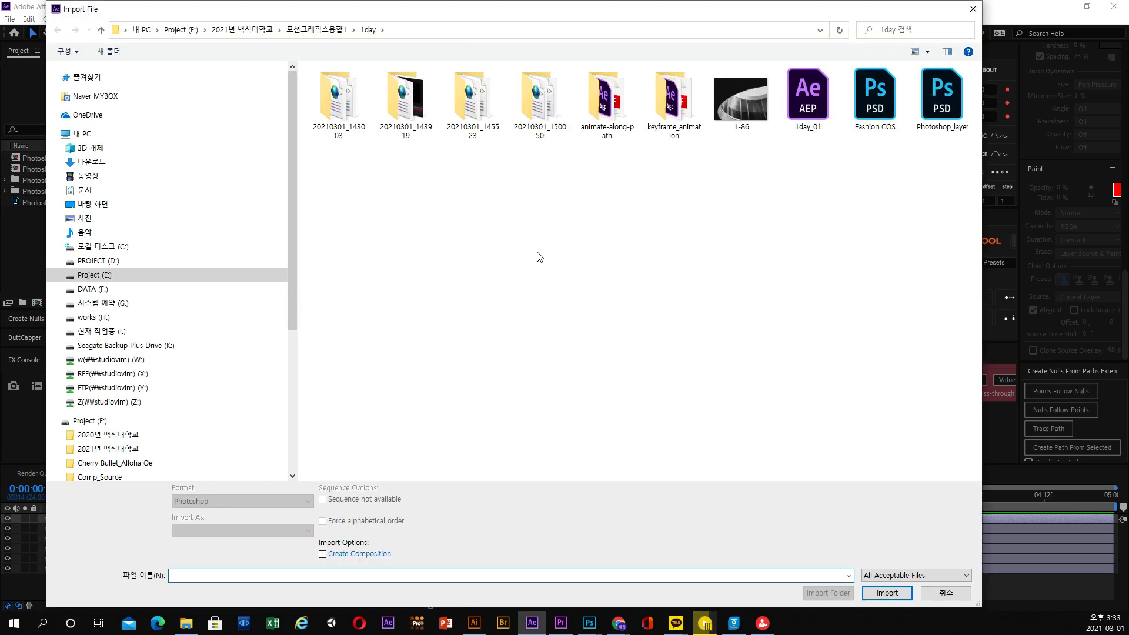
click(741, 100)
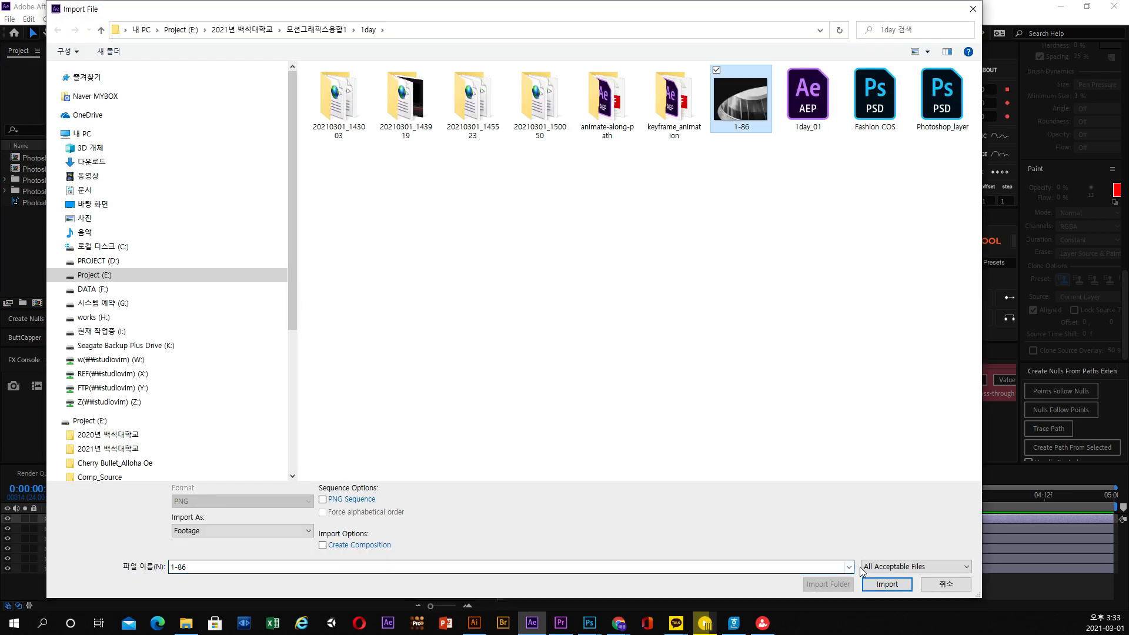
click(872, 584)
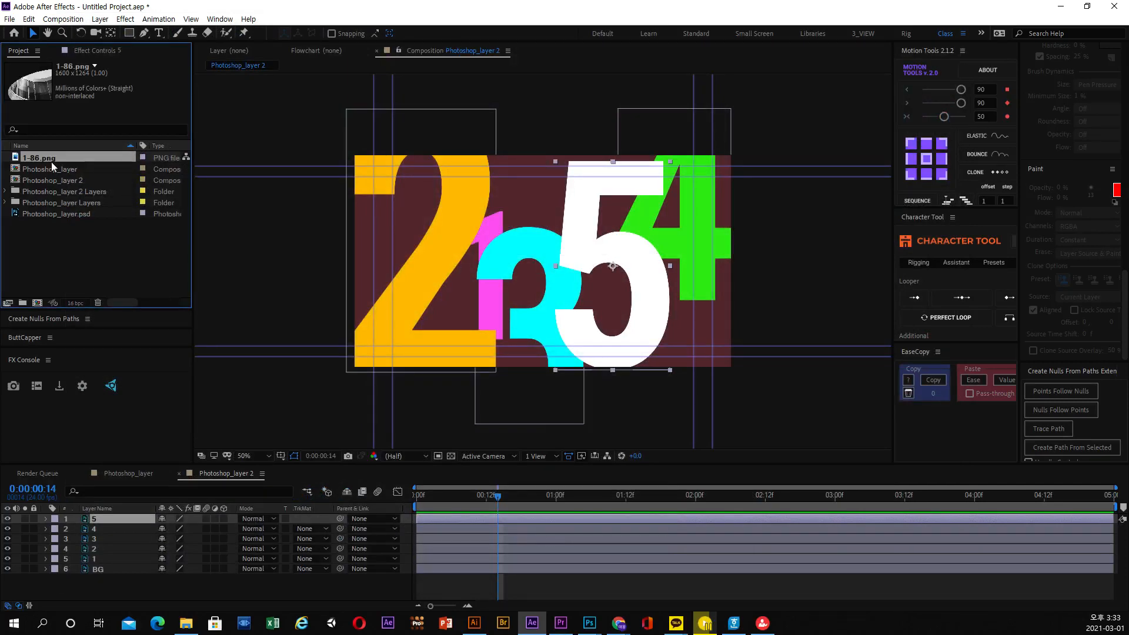
- Add 1-86.png as the top layer of the Photoshop_layer 2 composition and shift it slightly up and left
click(42, 169)
click(52, 180)
click(53, 158)
drag(36, 160, 122, 517)
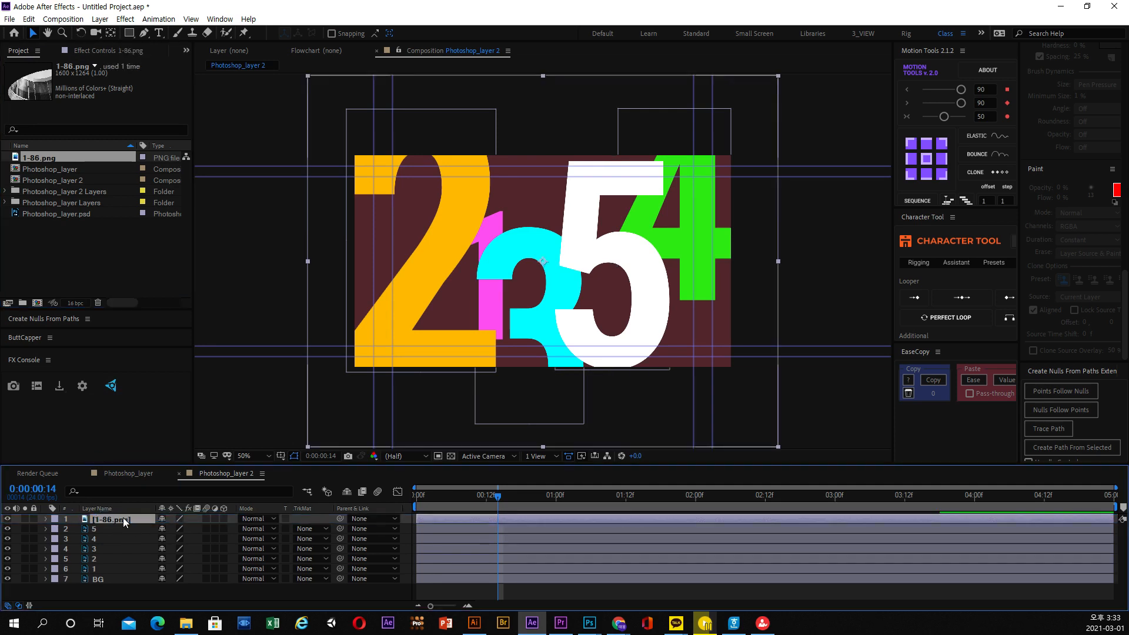
drag(540, 289, 565, 256)
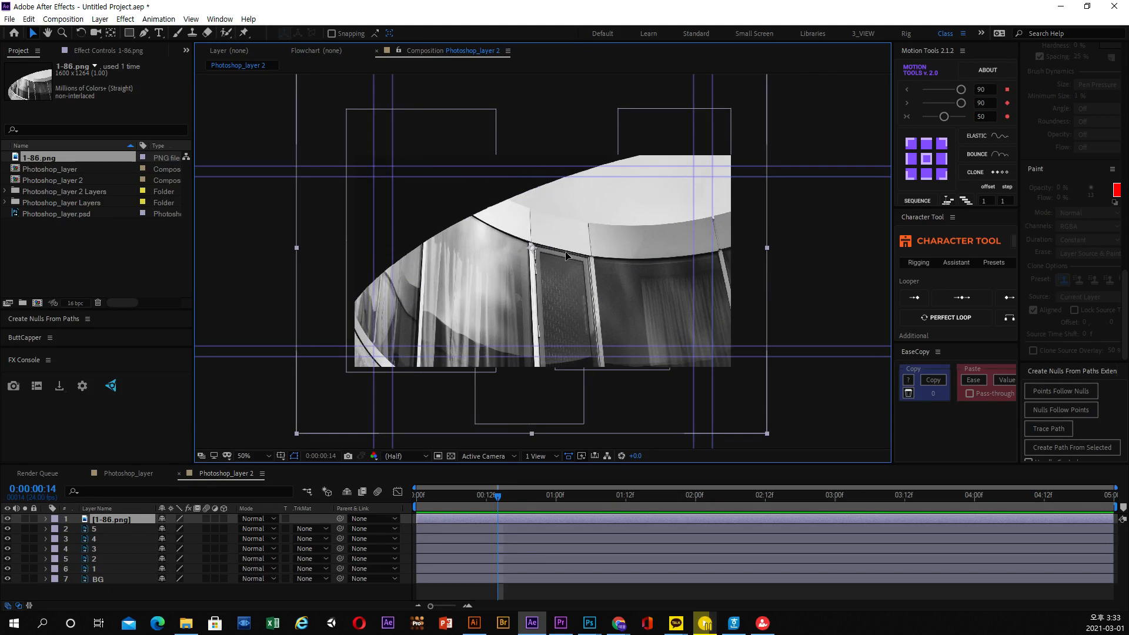
click(125, 522)
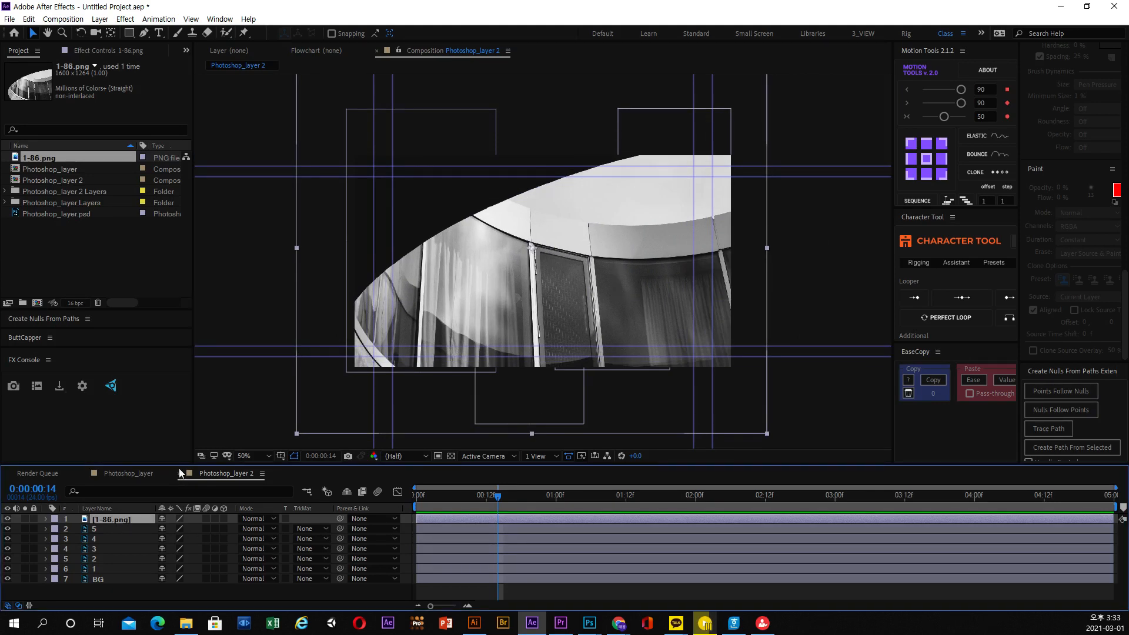
- Make the timeline area taller, and hide and restore its layer switches and transfer controls columns
drag(178, 464, 178, 401)
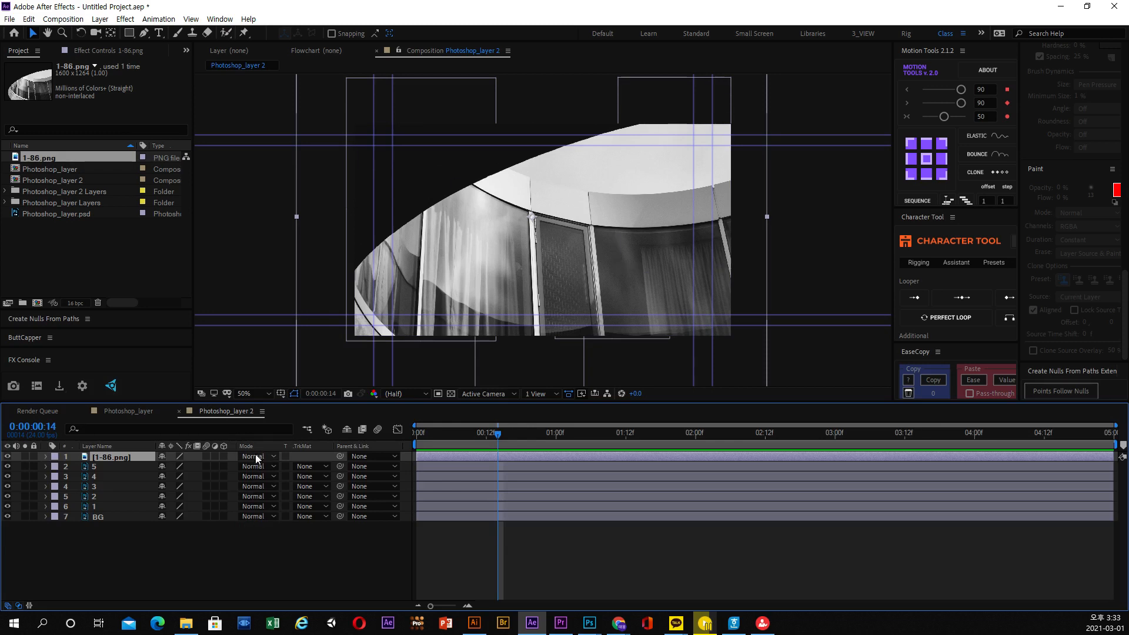
click(19, 606)
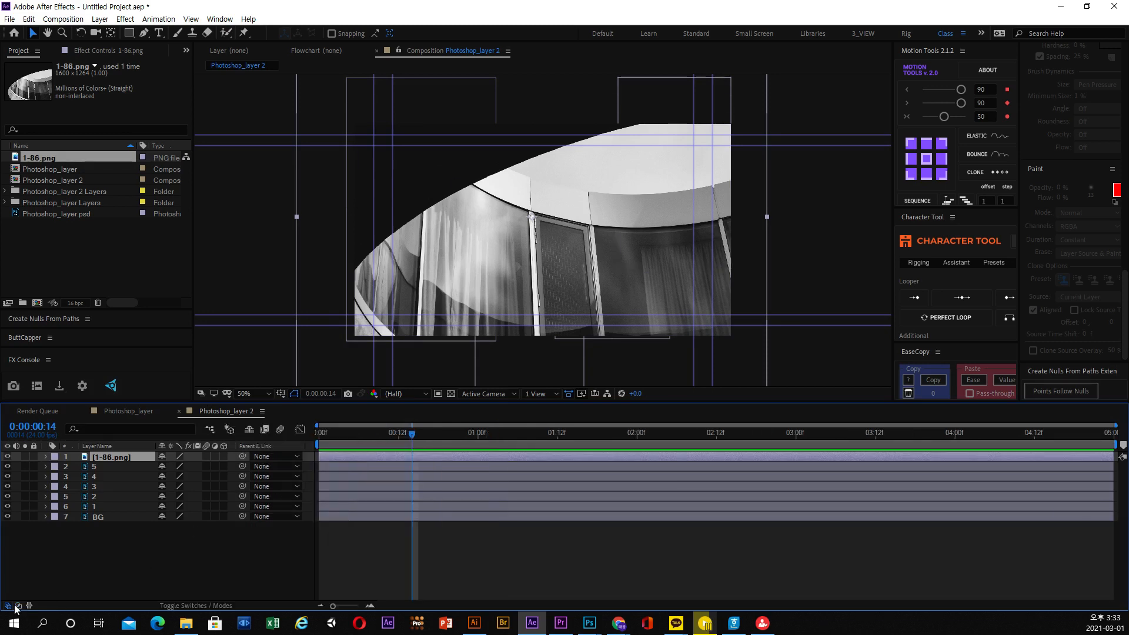
click(8, 606)
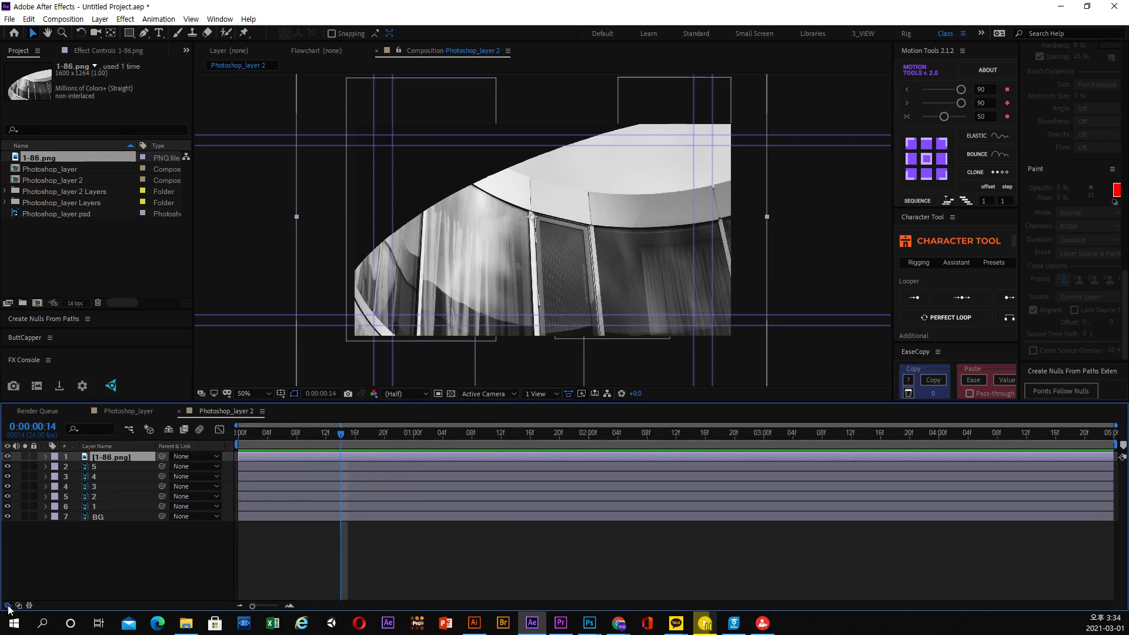
click(8, 606)
click(19, 606)
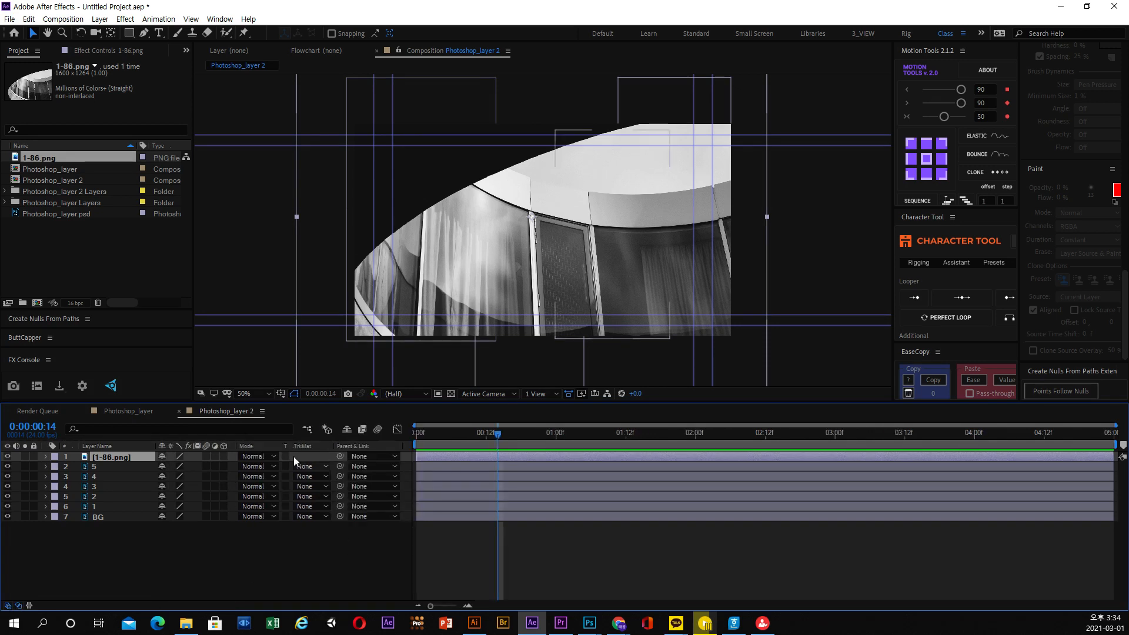
click(30, 605)
click(30, 605)
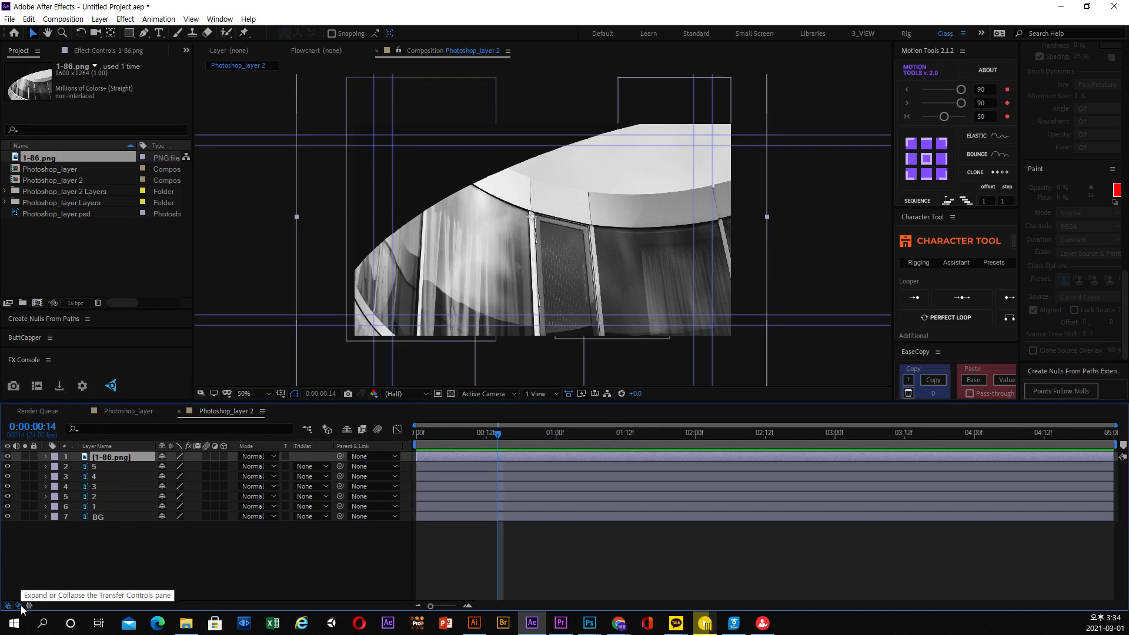
- Collapse and expand the timeline's transfer controls repeatedly, leaving the Mode and TrkMat columns shown
click(19, 607)
click(18, 606)
click(19, 607)
click(19, 607)
click(19, 606)
click(19, 606)
click(18, 606)
click(18, 606)
click(19, 606)
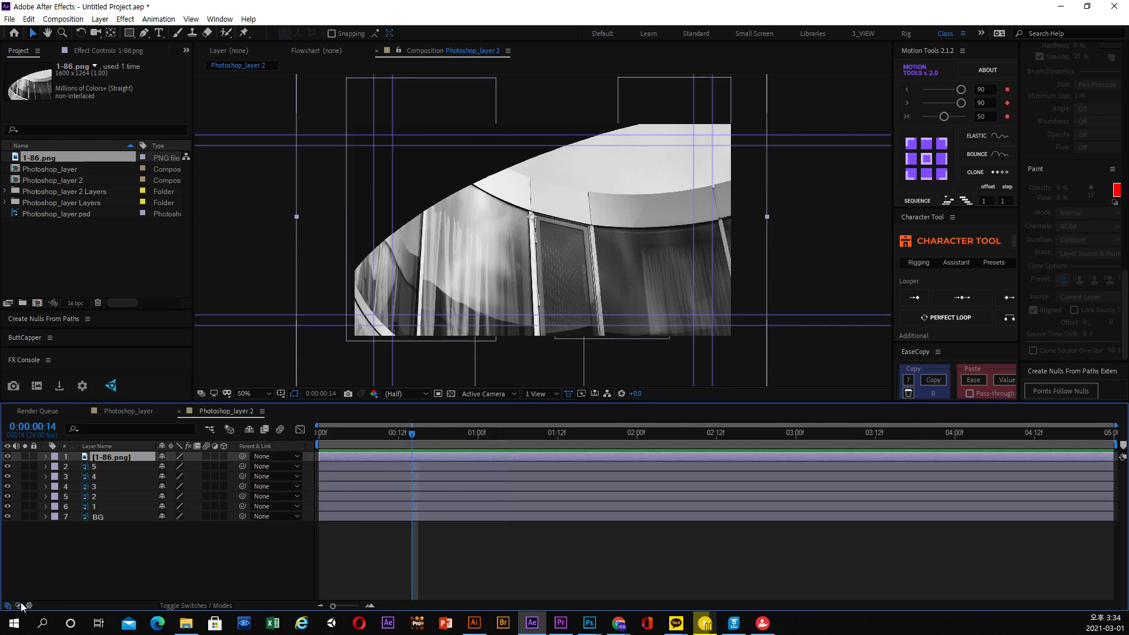
click(19, 606)
- Try the Screen blending mode on the 1-86.png layer, and set its mode to Overlay
click(256, 458)
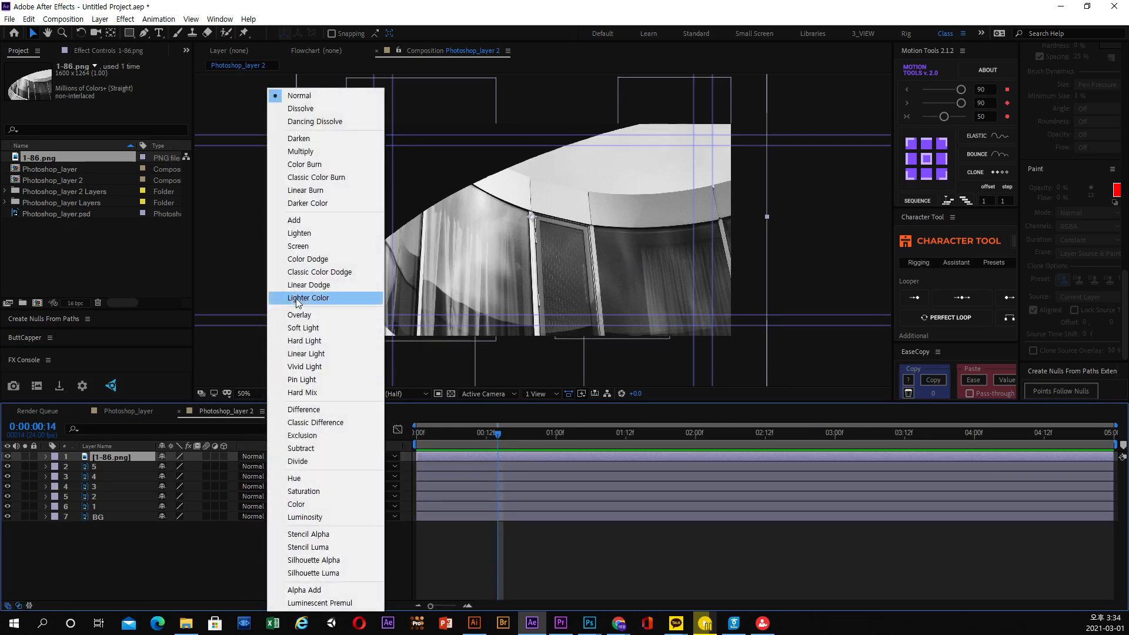
click(300, 246)
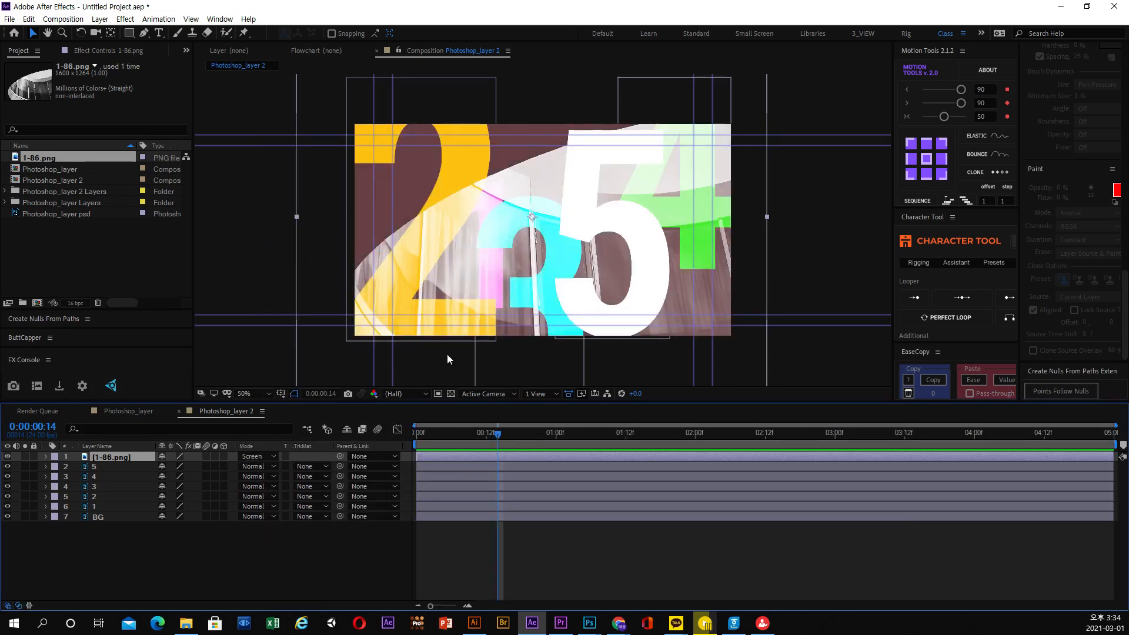
click(273, 457)
click(297, 316)
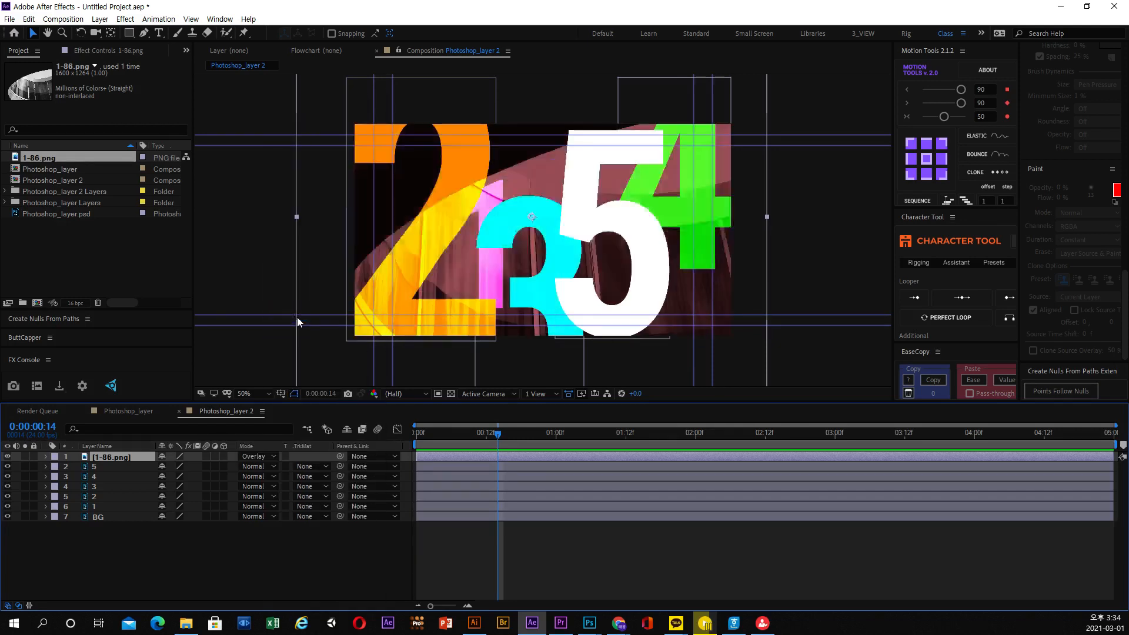
- Move the 1-86.png layer up and to the right over the numbers, and set the playhead to 0:00:00:13
drag(521, 284, 508, 237)
drag(531, 301, 570, 284)
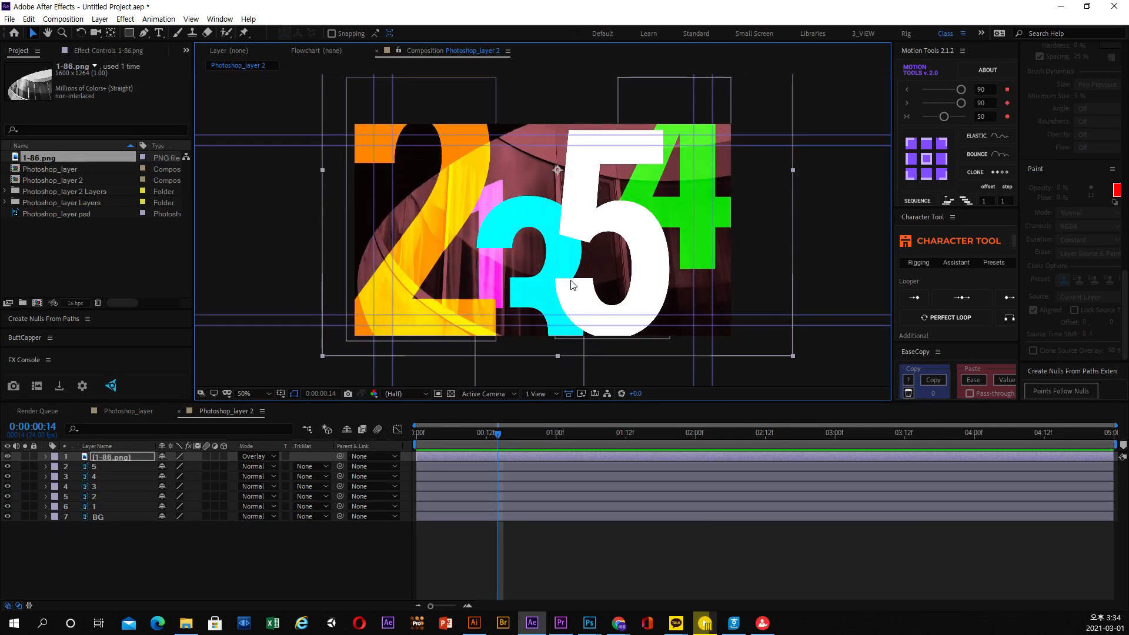
mouse_move(512, 432)
mouse_down()
mouse_move(451, 432)
mouse_move(492, 432)
mouse_up()
click(113, 458)
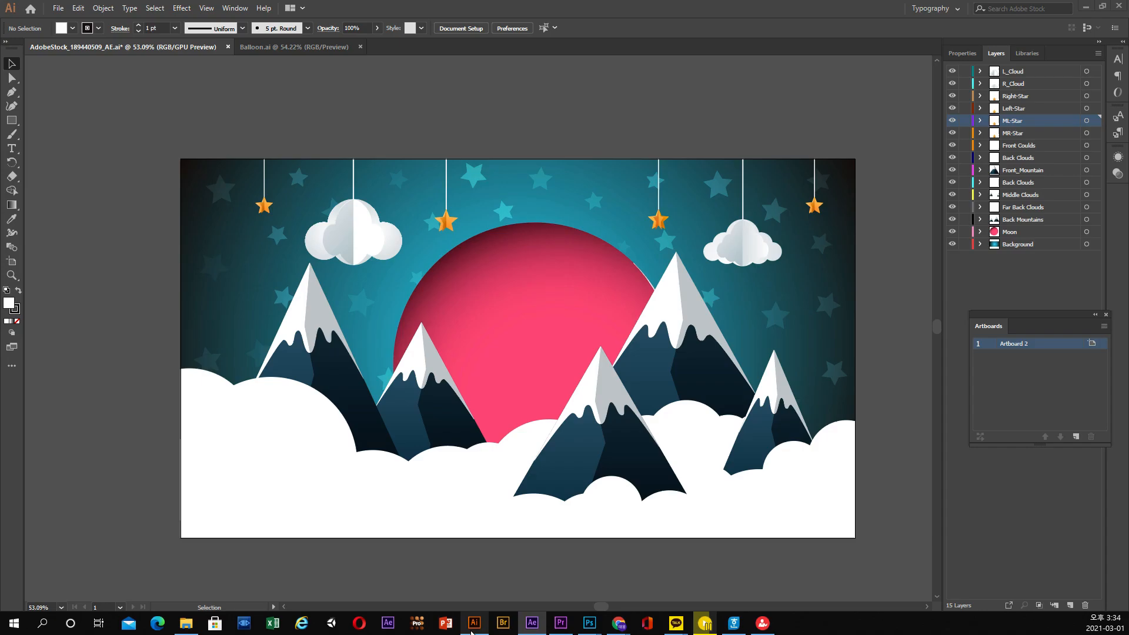
- Check the mountain artwork in Illustrator, then return to After Effects and open the file import dialog
click(474, 623)
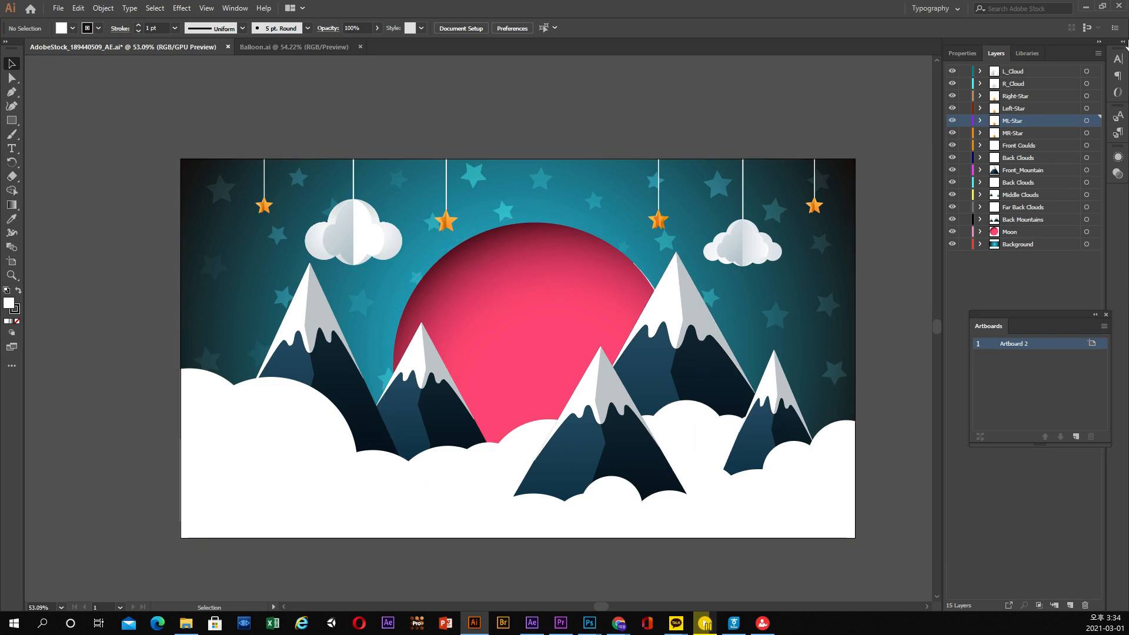
click(532, 623)
right_click(78, 252)
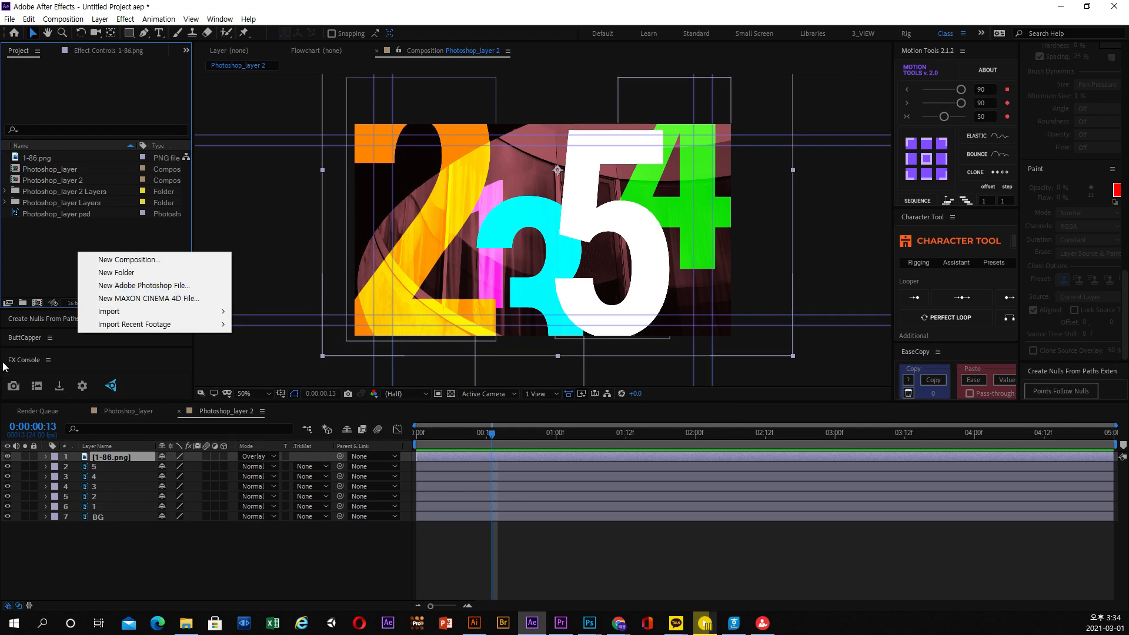
right_click(97, 247)
mouse_move(235, 315)
click(312, 305)
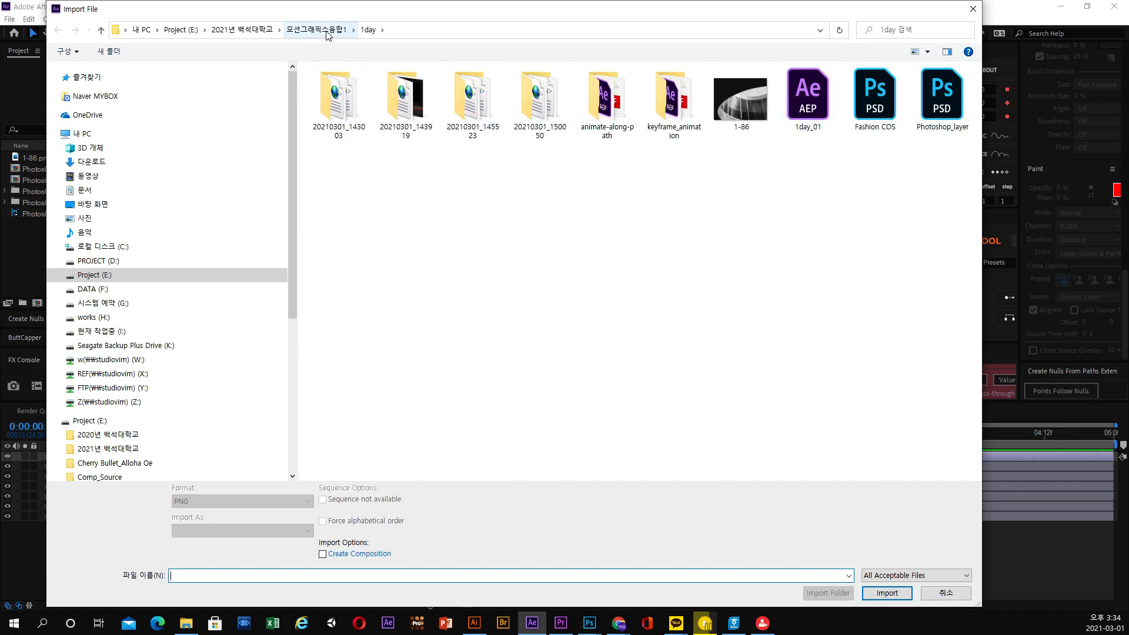
- Import AdobeStock_189440509_AE from the AdobeStock_189440509_AE Layers folder under keyframe_animation as Composition - Retain Layer Sizes
click(680, 129)
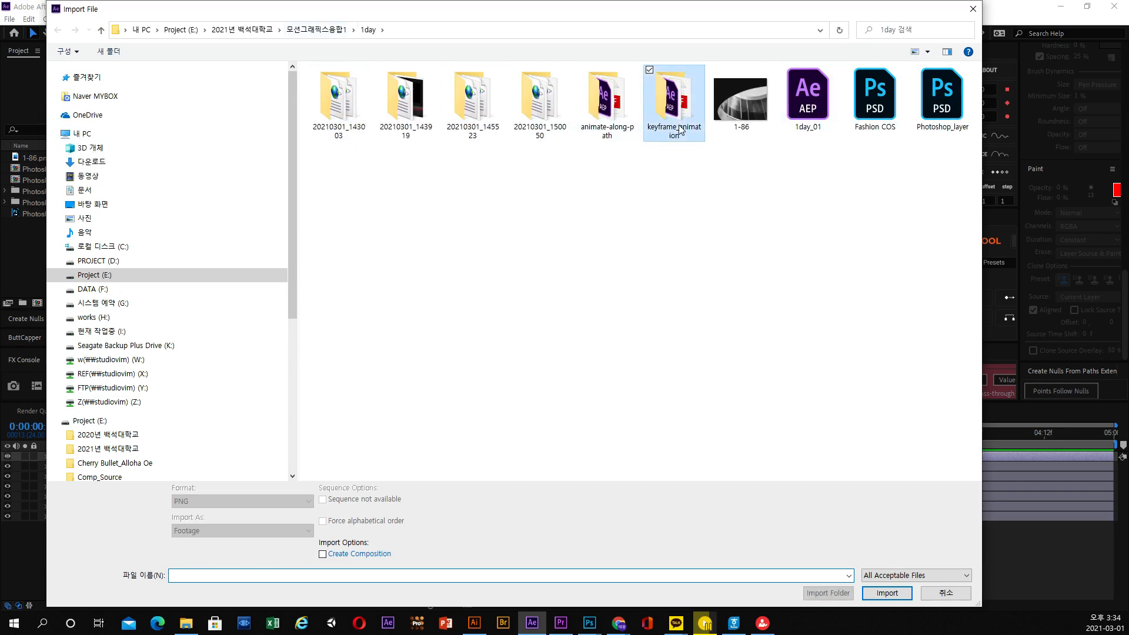
double_click(680, 129)
double_click(347, 87)
double_click(356, 91)
double_click(367, 99)
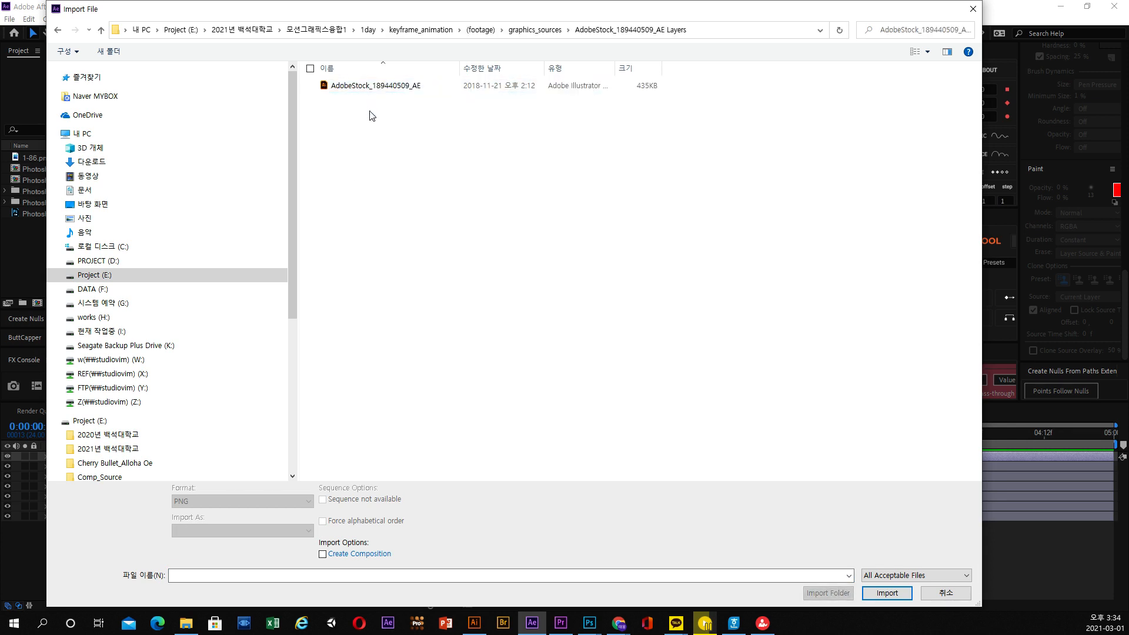
click(375, 85)
click(255, 531)
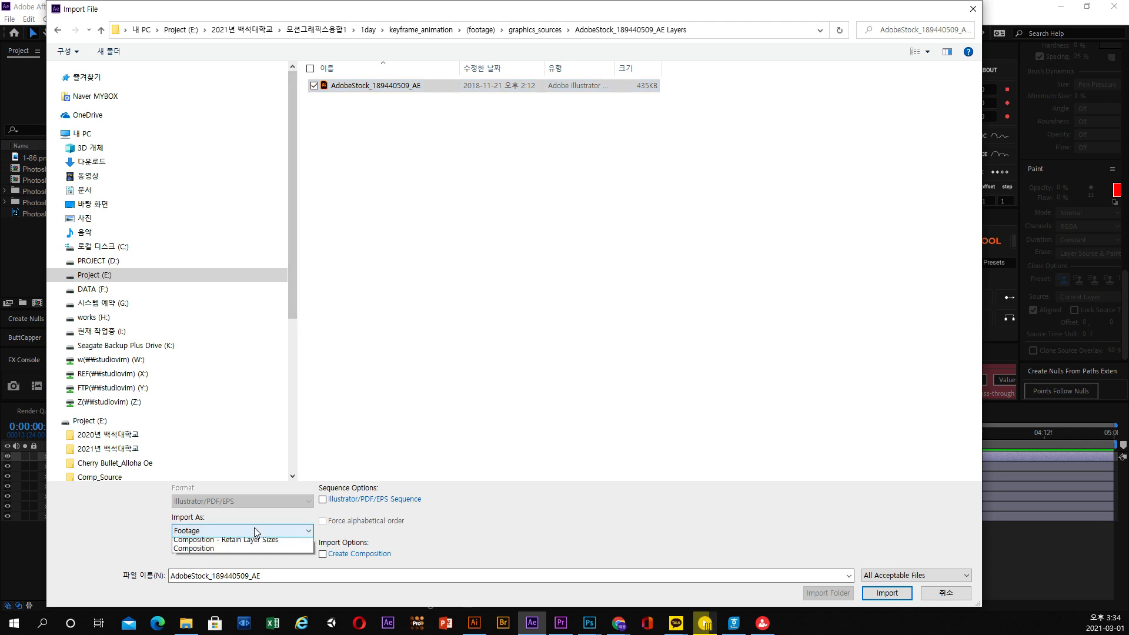
click(251, 554)
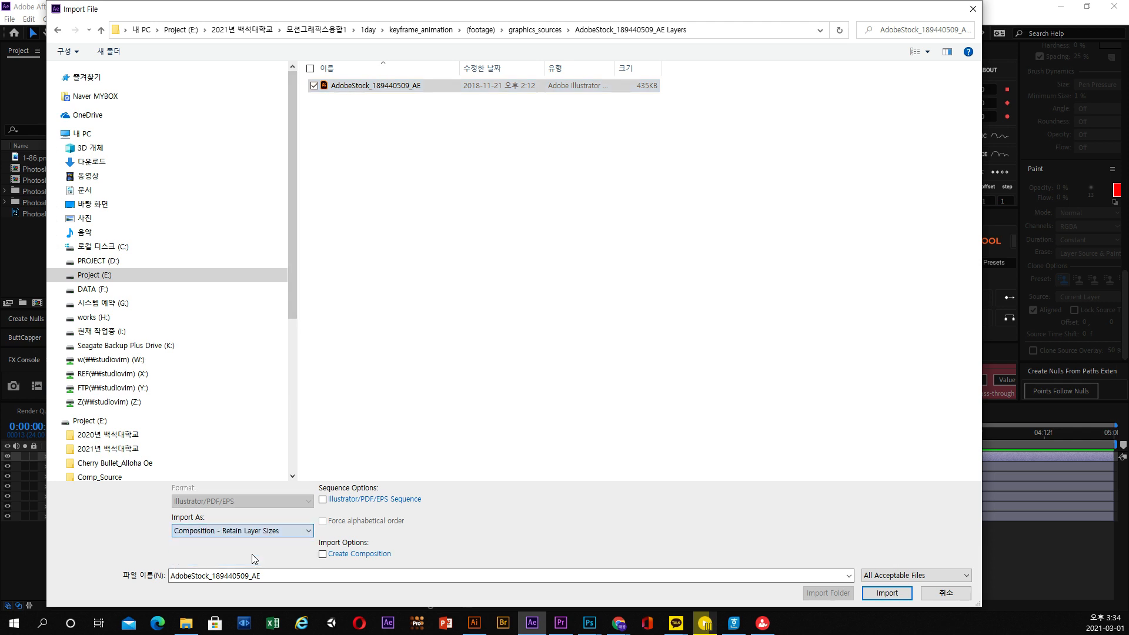
click(887, 593)
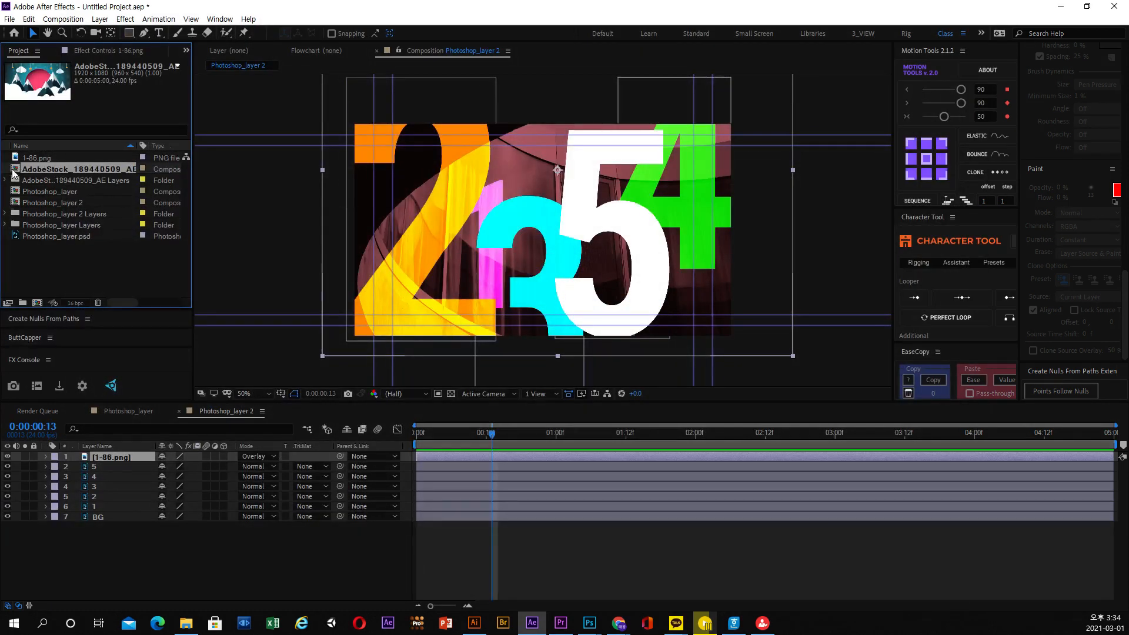
- Open the imported AdobeStock_189440509_AE composition and set its playhead to 0:00:00:11
double_click(17, 170)
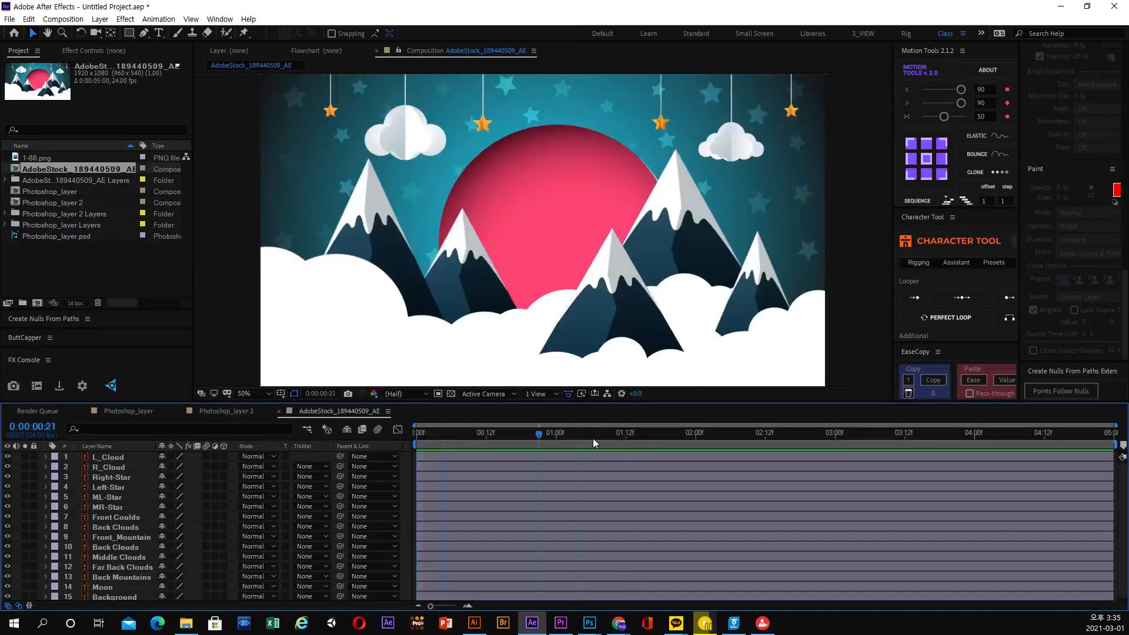
scroll(469, 306, down, 1)
scroll(503, 244, up, 1)
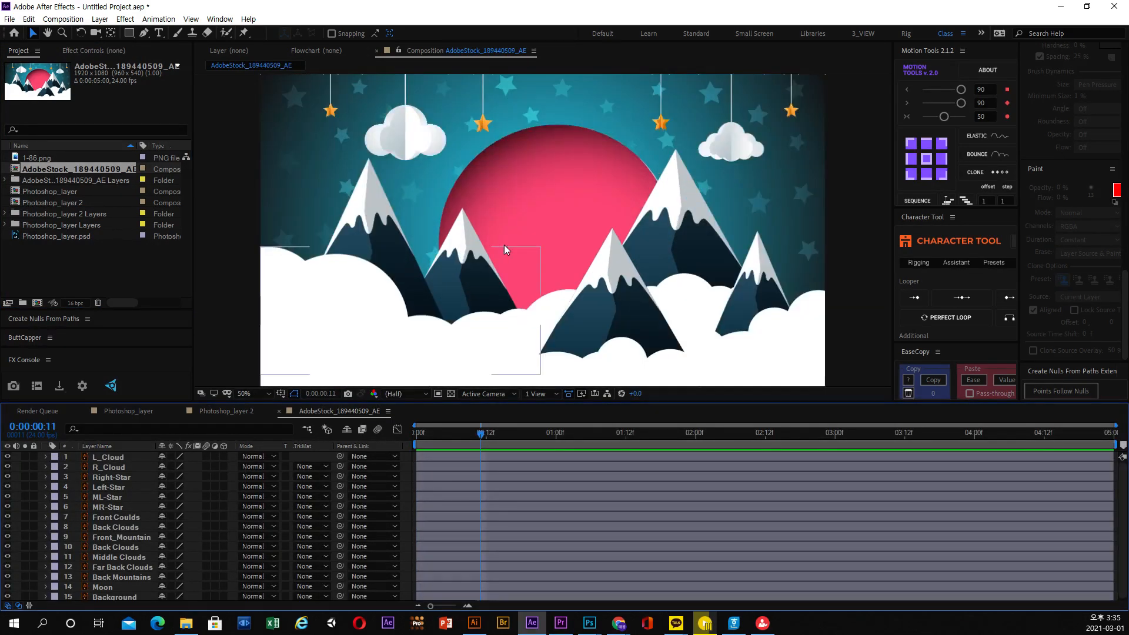
scroll(106, 596, down, 1)
- Solo the Background layer repeatedly to view it alone, leaving solo off
click(106, 597)
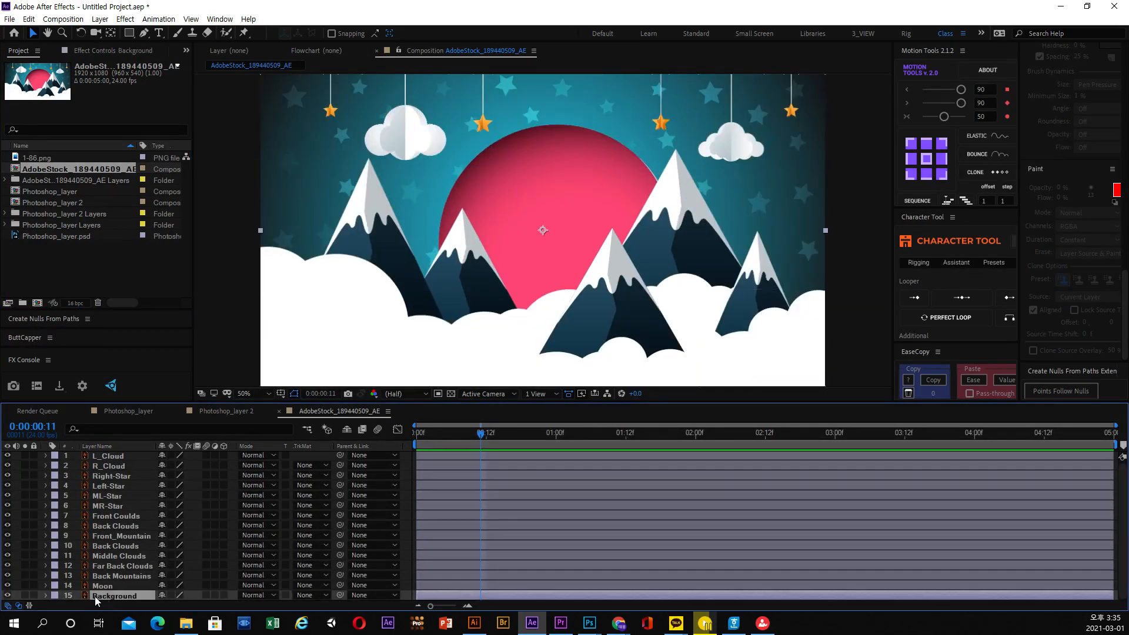
click(25, 596)
click(24, 596)
click(24, 596)
click(24, 595)
- Copy the Background layer and paste it into the Photoshop_layer 2 composition, with the playhead at 0:00:00:17
click(29, 19)
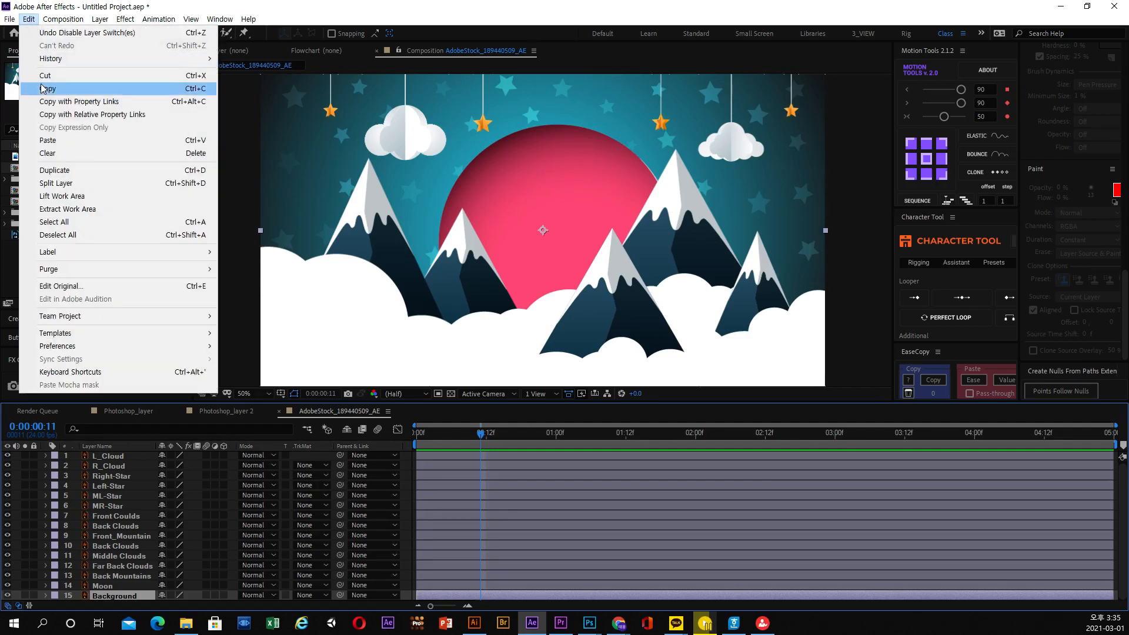
click(46, 90)
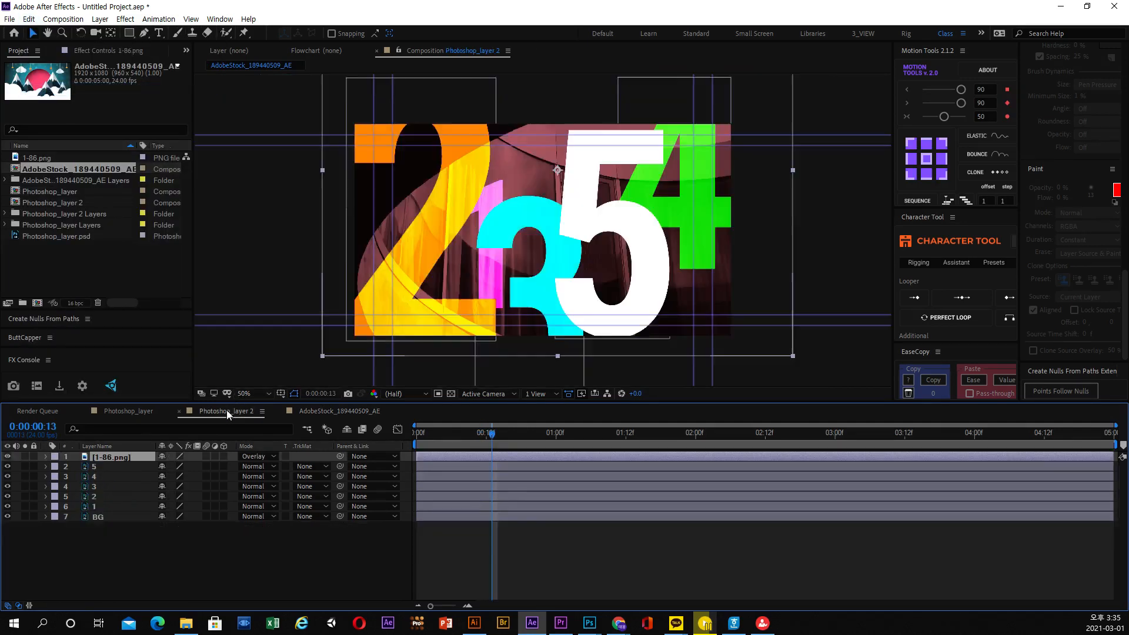
click(228, 411)
drag(534, 430, 516, 429)
click(28, 19)
click(47, 140)
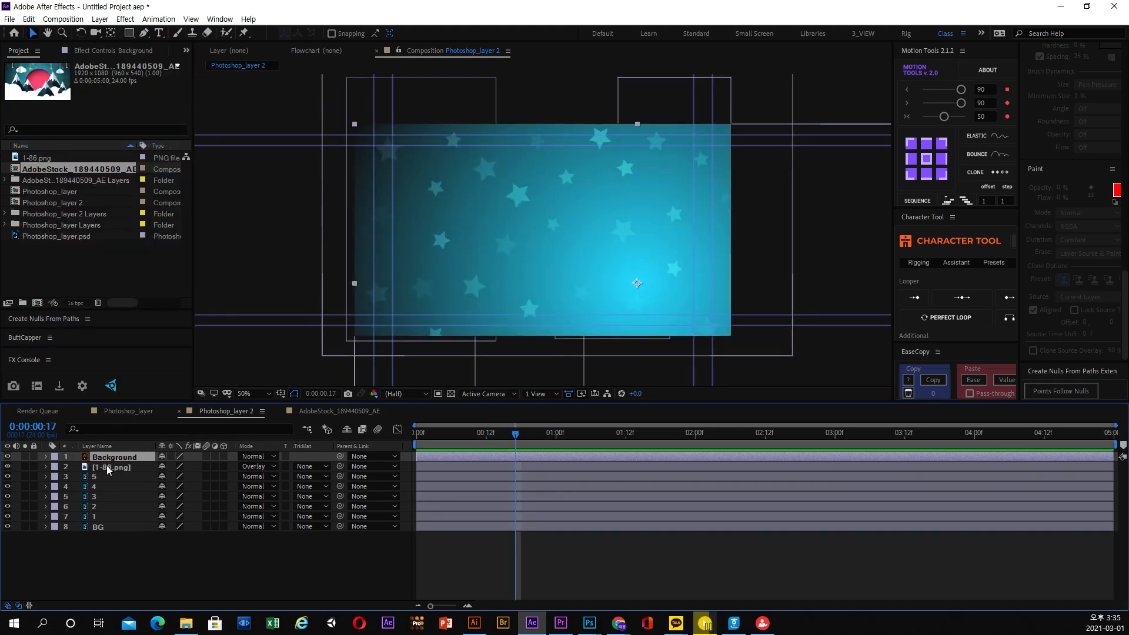
- Move the Background layer directly above BG in the layer stack, and hide the 1-86.png layer
drag(114, 478, 109, 520)
click(7, 457)
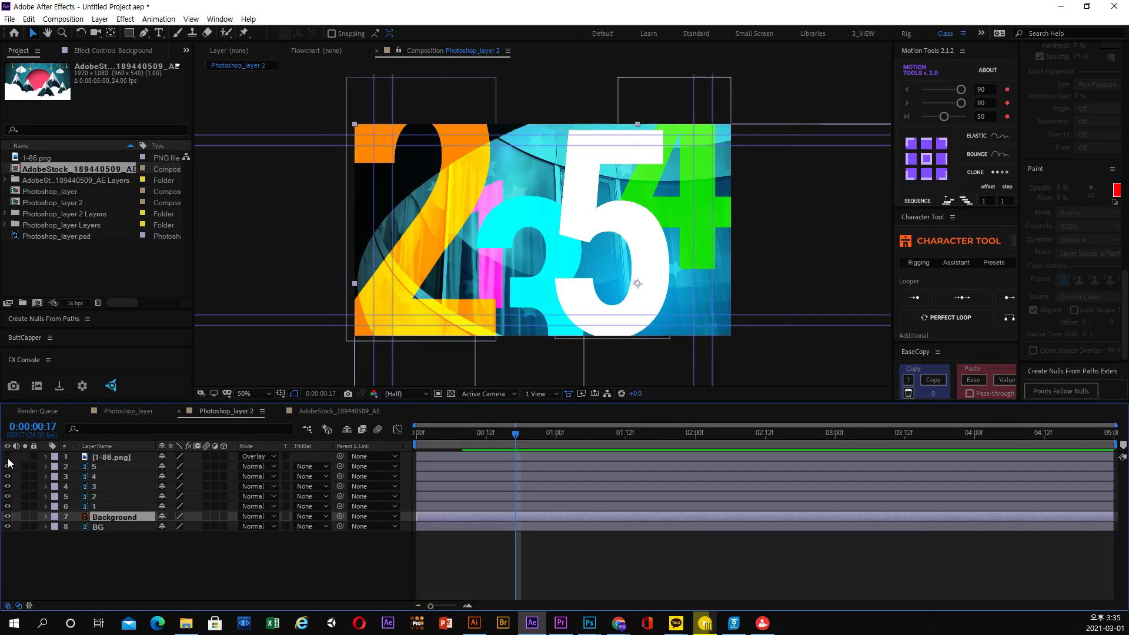
- Hide and show the Background layer repeatedly to compare the picture with and without it, leaving it visible
click(8, 517)
click(8, 517)
click(8, 517)
click(7, 516)
click(7, 516)
click(8, 517)
- Move the Background layer up and to the left behind the numbers, and scale it down
drag(783, 254, 716, 190)
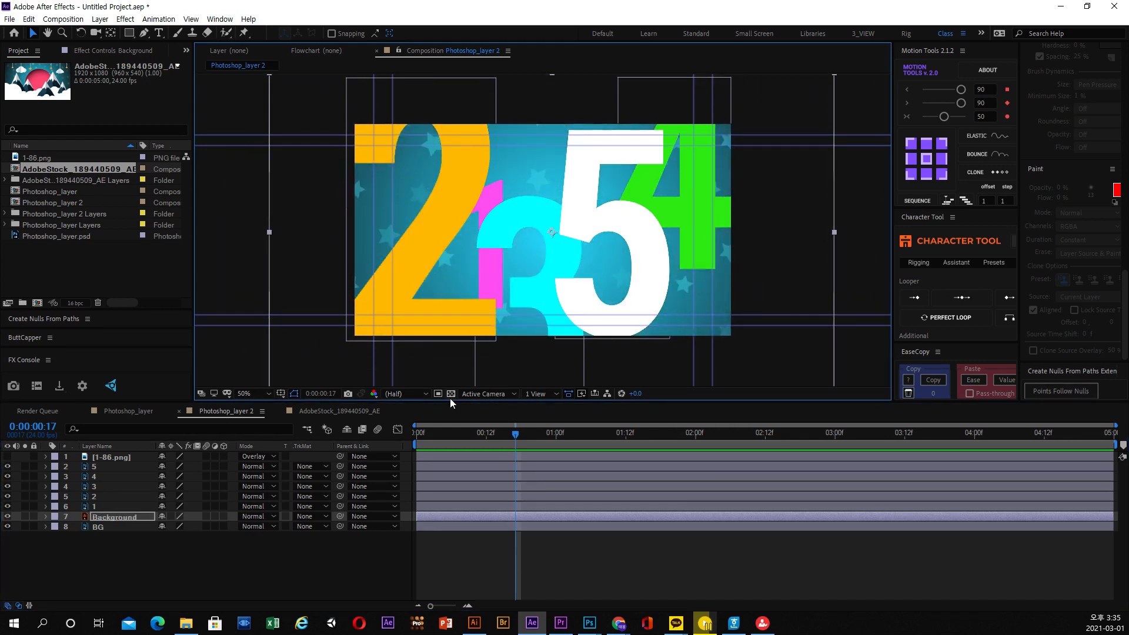
drag(833, 75, 842, 131)
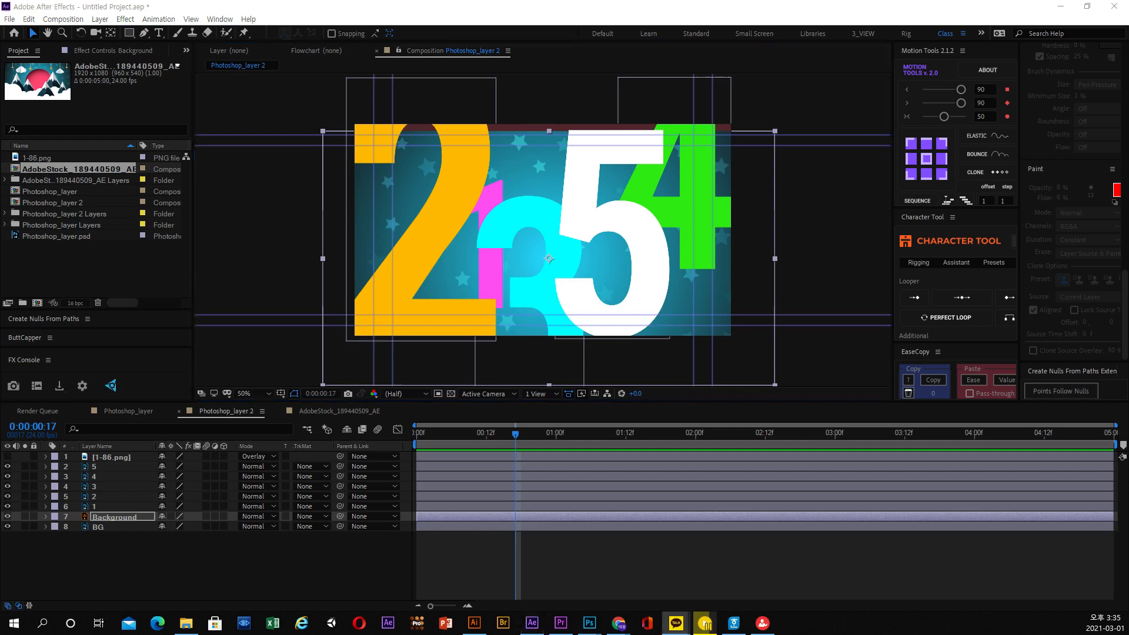
mouse_move(451, 246)
mouse_down()
mouse_move(448, 279)
mouse_move(395, 287)
mouse_up()
mouse_move(477, 210)
mouse_down()
mouse_move(466, 299)
mouse_move(502, 281)
mouse_up()
mouse_move(539, 204)
mouse_down()
mouse_move(534, 245)
mouse_move(531, 293)
mouse_move(550, 254)
mouse_up()
mouse_move(563, 230)
mouse_down()
mouse_move(542, 293)
mouse_move(556, 301)
mouse_move(567, 272)
mouse_up()
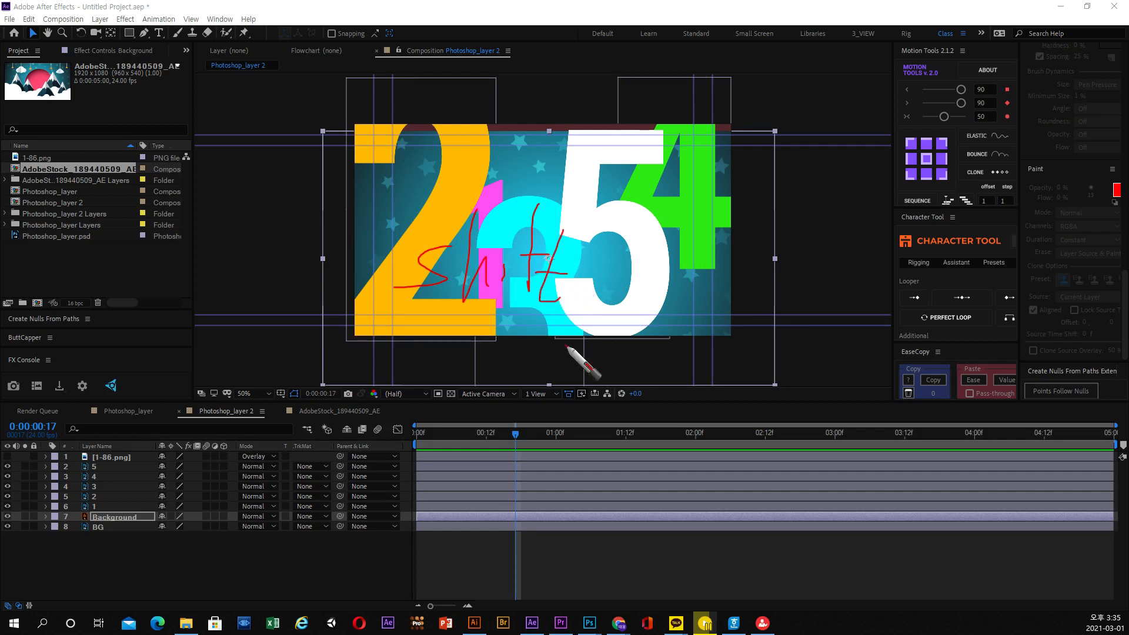
key(Escape)
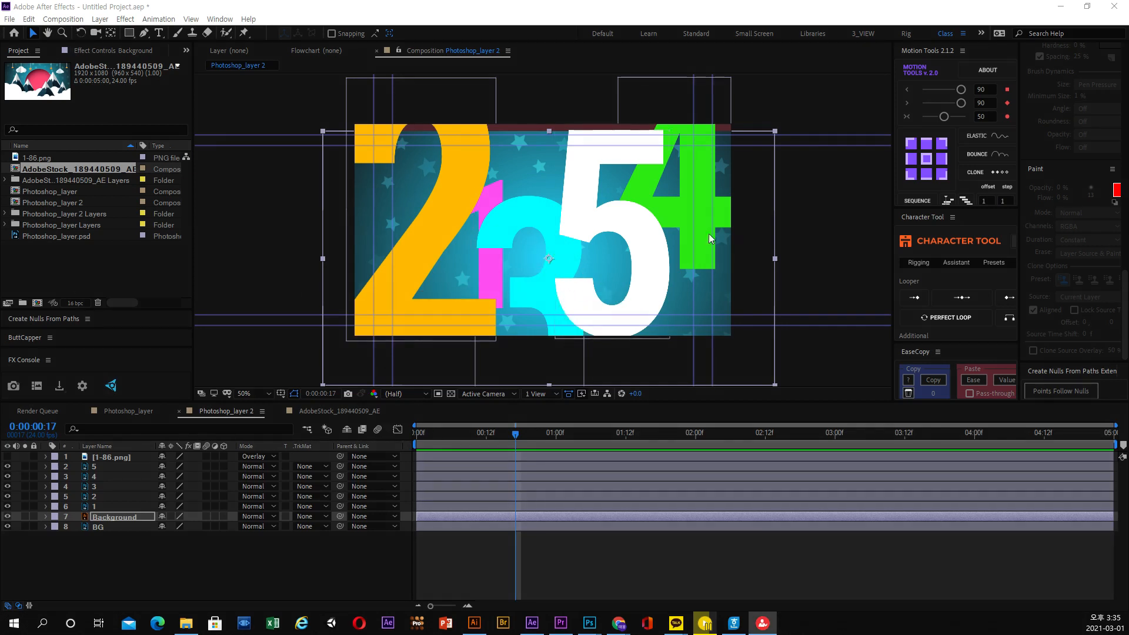
- Scale the Background layer proportionally and move it up so it slightly overlaps the composition frame on all sides
drag(775, 133, 746, 160)
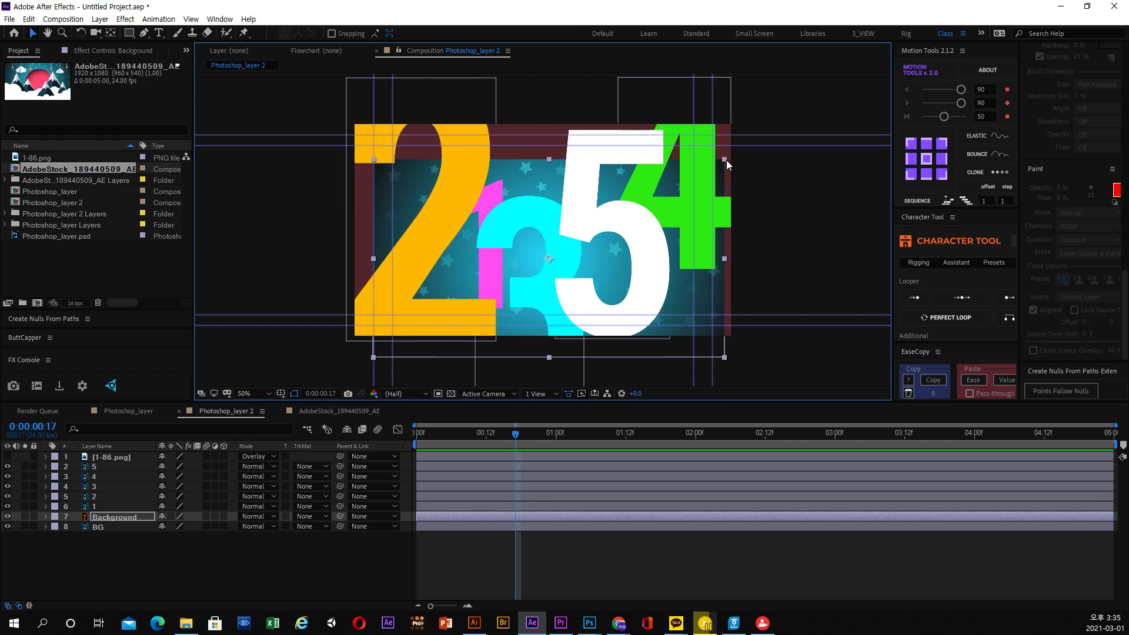
key(F2)
click(525, 190)
key(F2)
drag(537, 189, 542, 163)
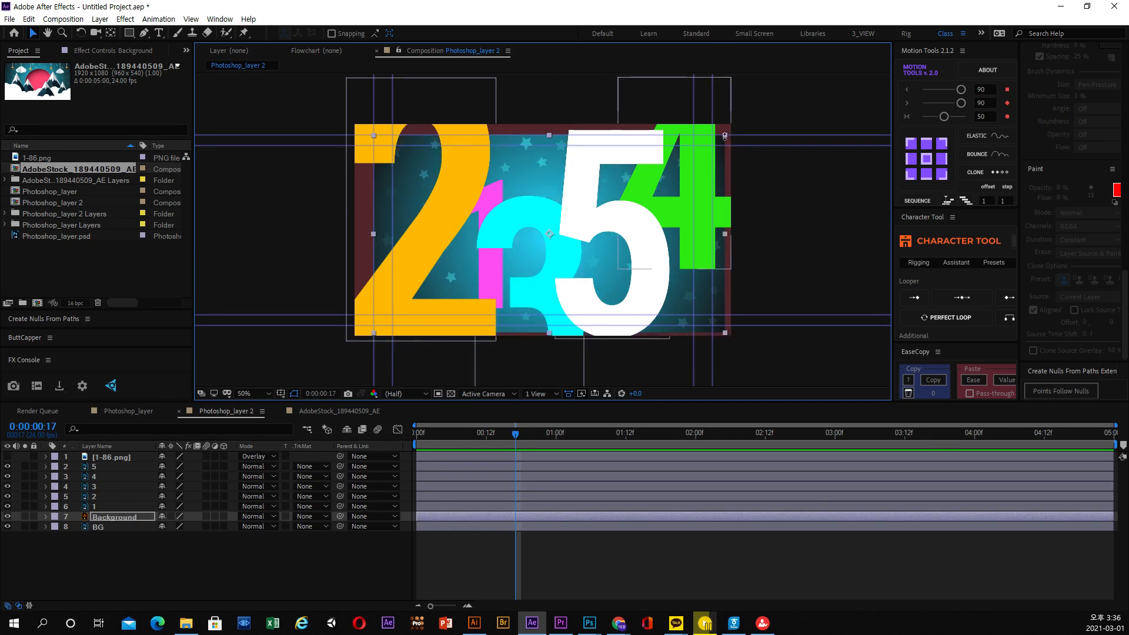
drag(724, 235, 752, 240)
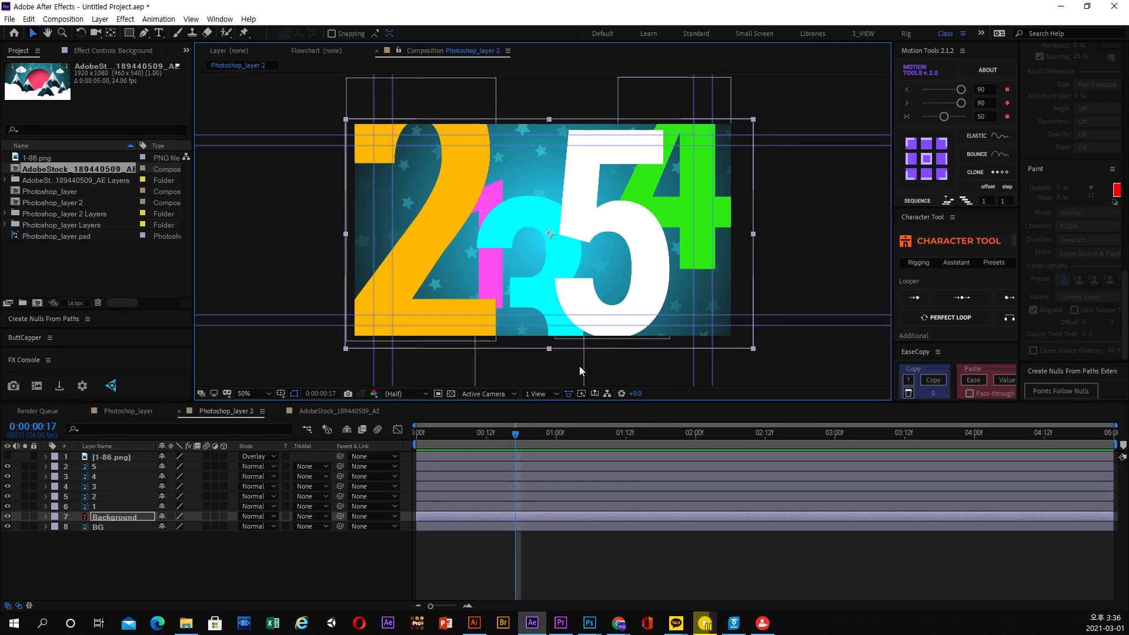
- Switch to the Photoshop_layer composition, set the playhead to 0:00:00:00, and select layer 5
click(471, 433)
click(150, 410)
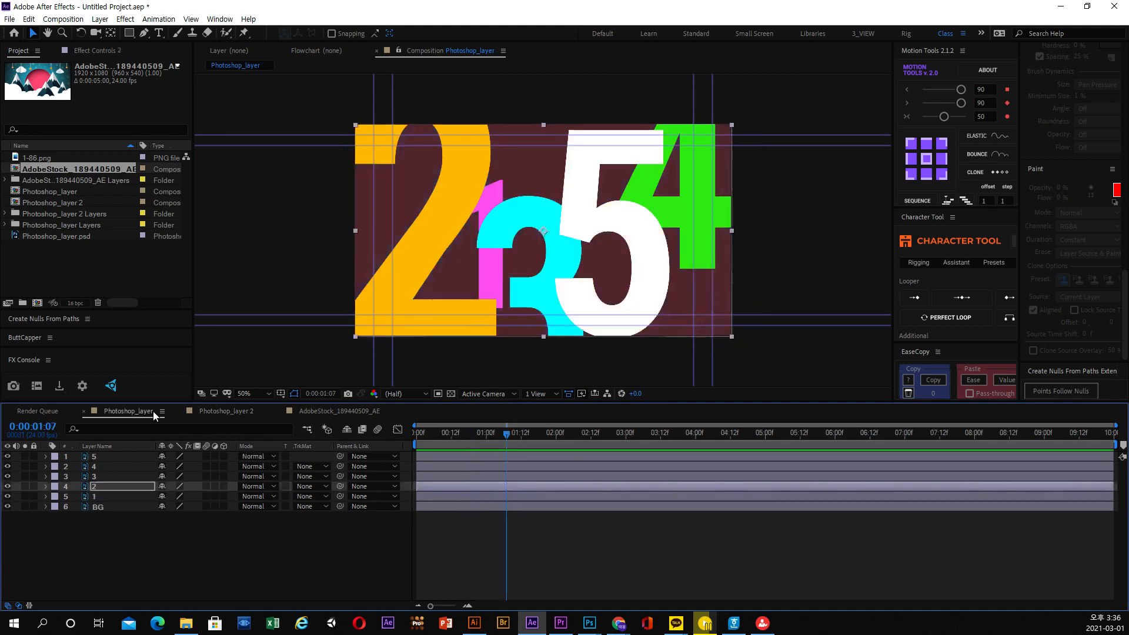
drag(500, 434, 416, 434)
click(106, 457)
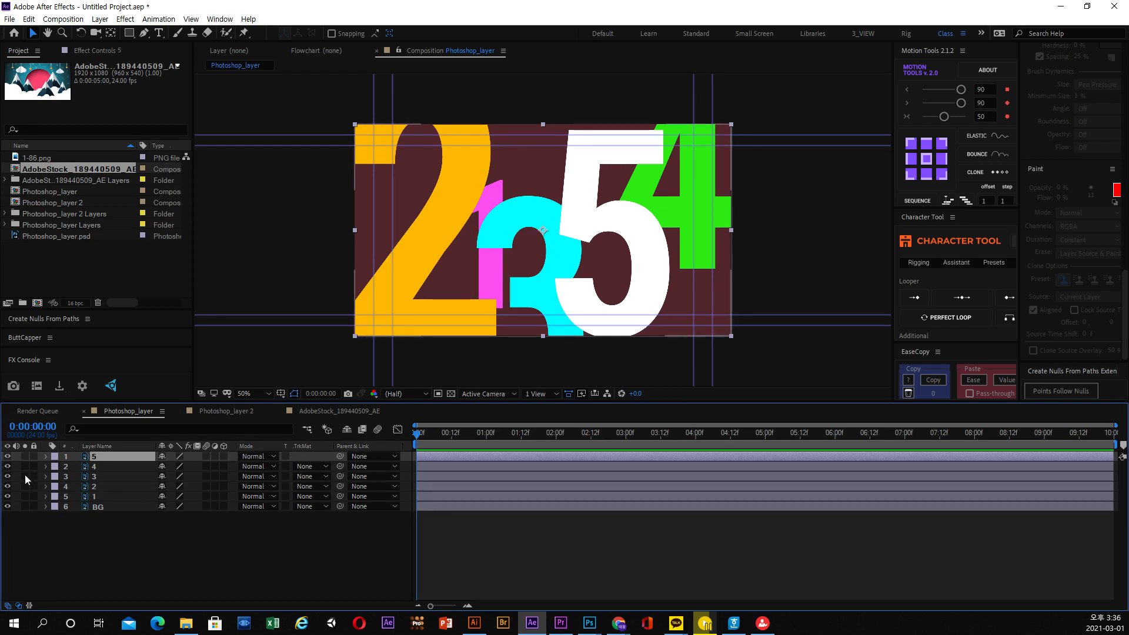
- Close the Create Nulls From Paths, ButtCapper and FX Console panels below the project files
click(106, 325)
click(88, 320)
click(127, 321)
click(50, 319)
click(57, 329)
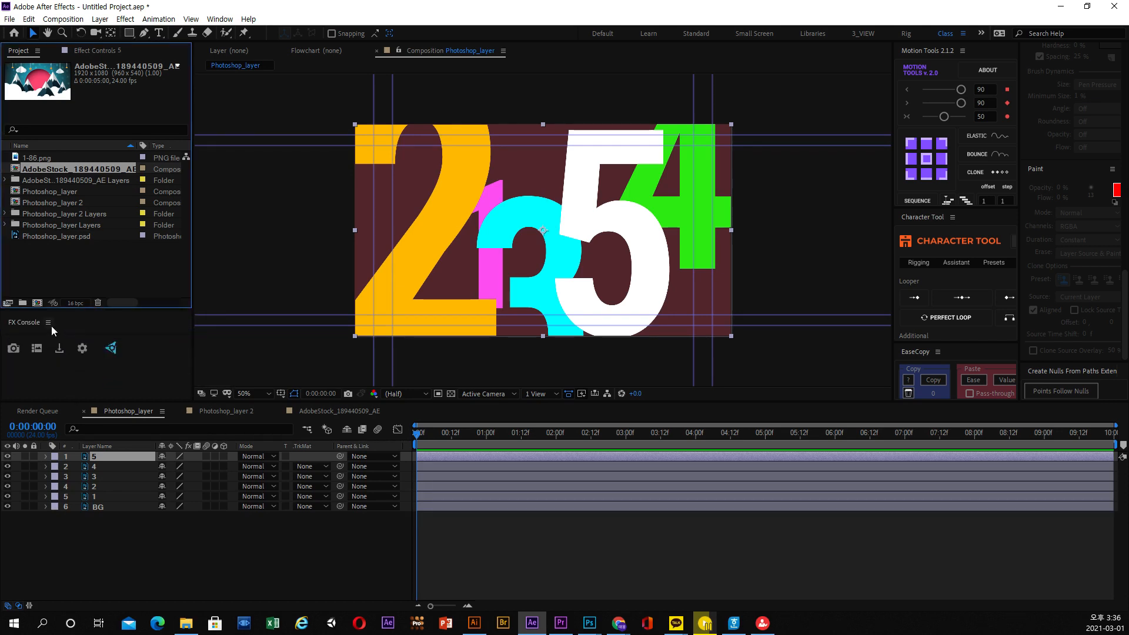
click(49, 323)
click(76, 325)
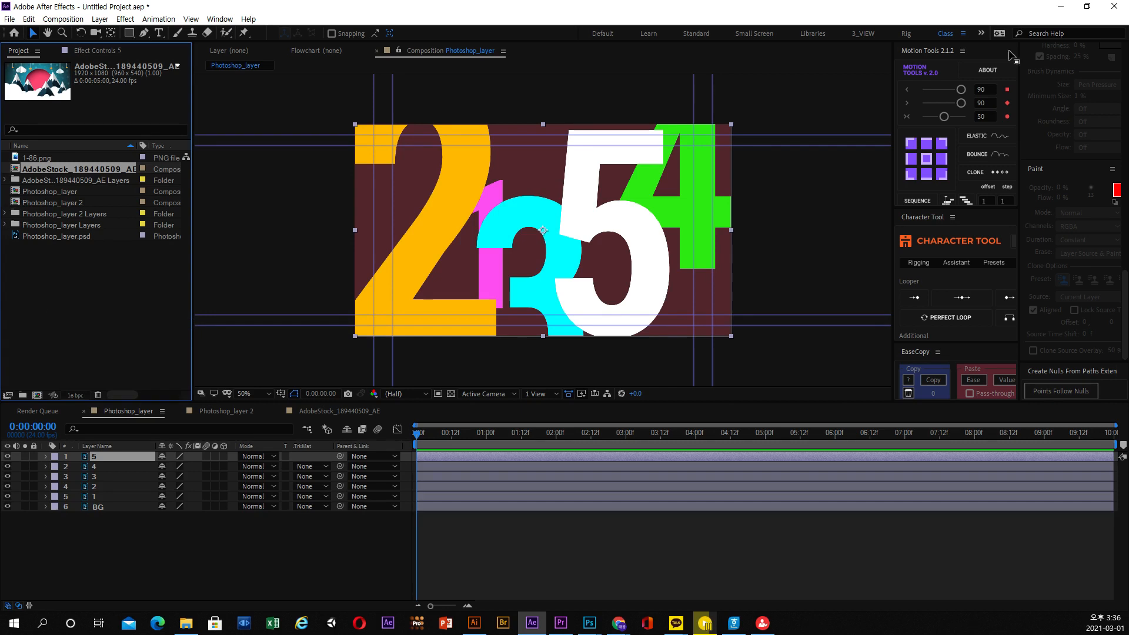
- Close the Motion Tools, Character Tool and EaseCopy panels
click(964, 52)
click(996, 53)
click(953, 51)
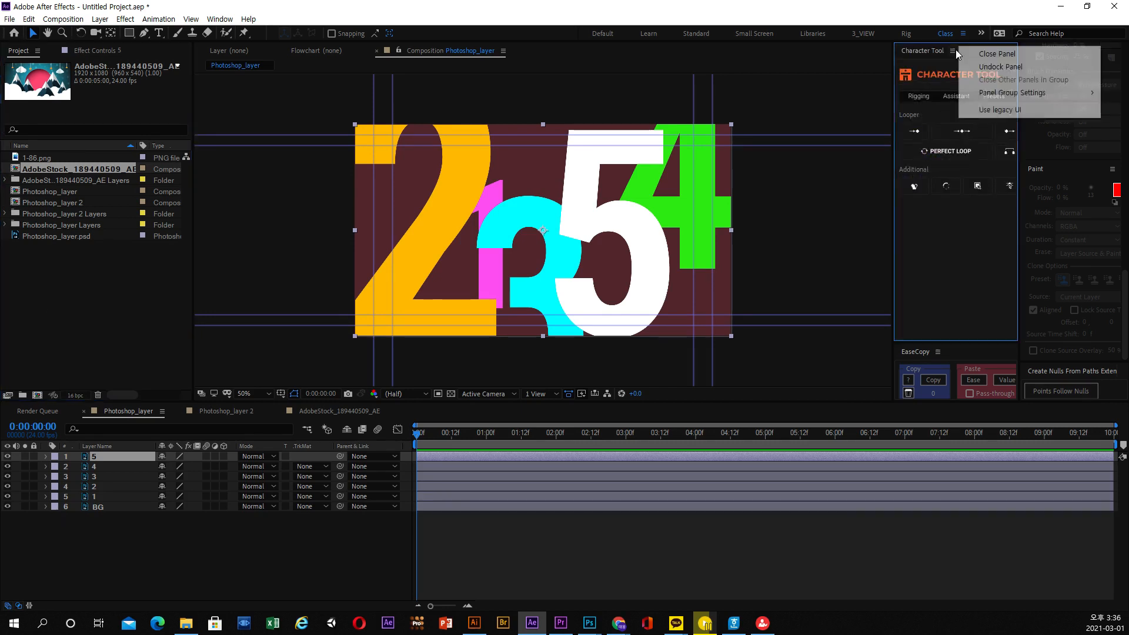
click(996, 54)
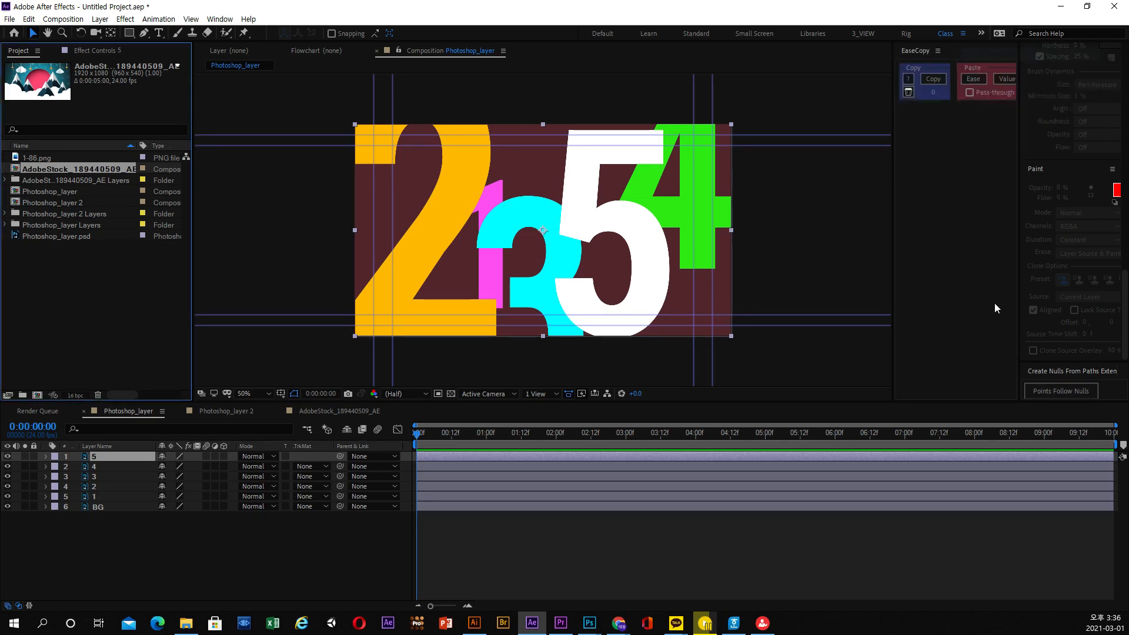
click(938, 51)
click(981, 53)
- Widen the composition viewer and close the Create Nulls From Paths Extended panel
drag(893, 150, 971, 147)
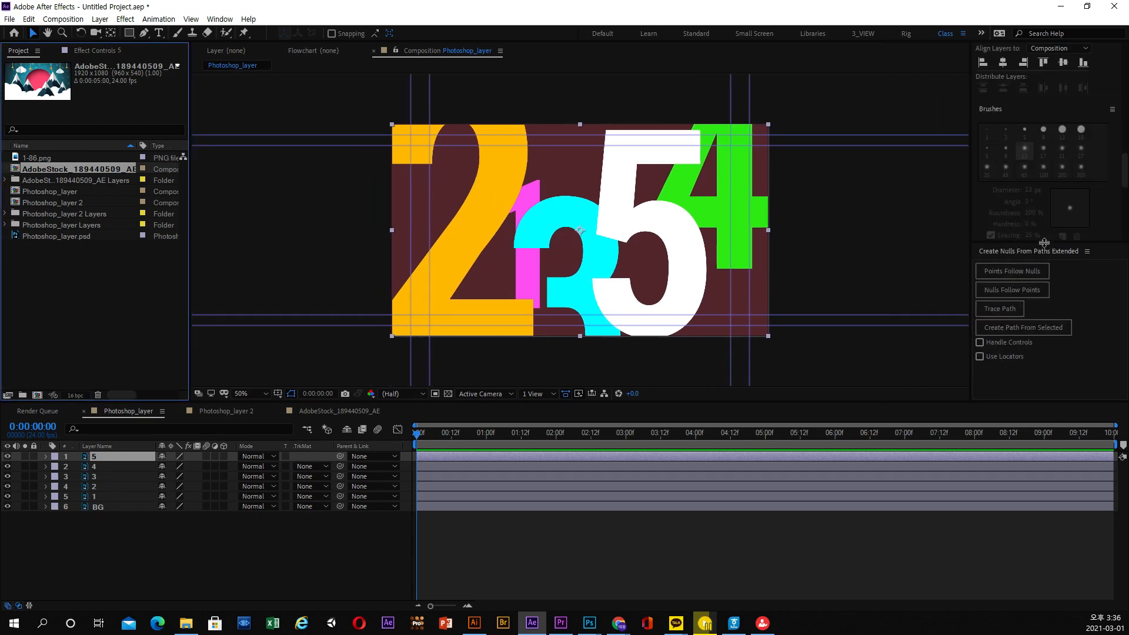
click(1088, 251)
click(1050, 256)
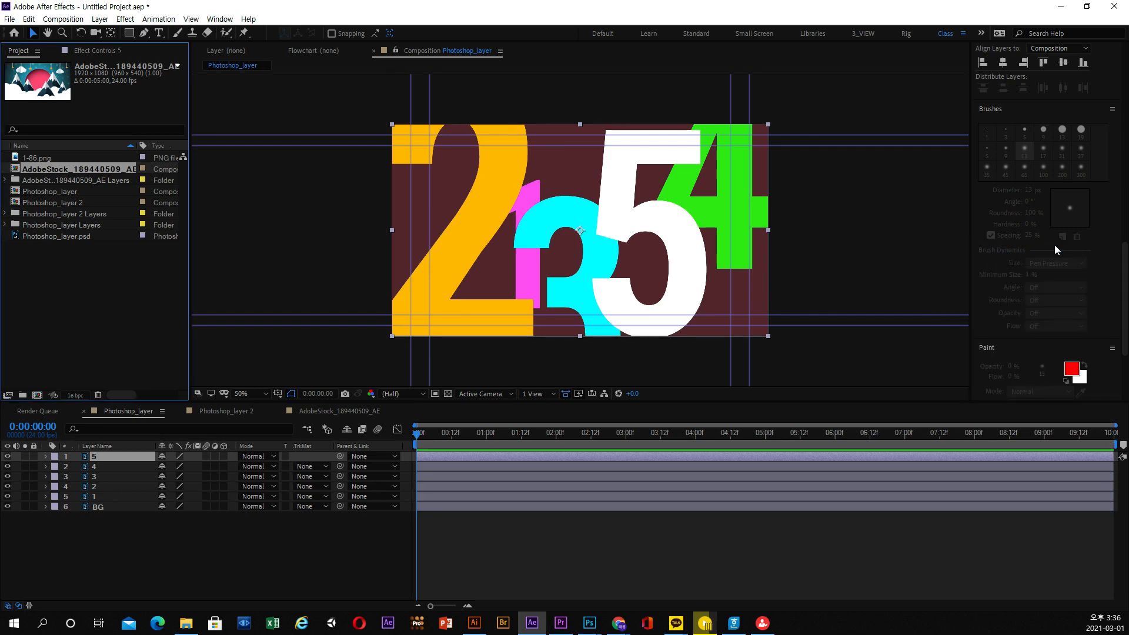
- Look through the remaining docked Effects & Presets, Align, Brushes and Paint panels
scroll(1018, 224, down, 3)
scroll(1017, 227, up, 6)
scroll(1020, 146, up, 5)
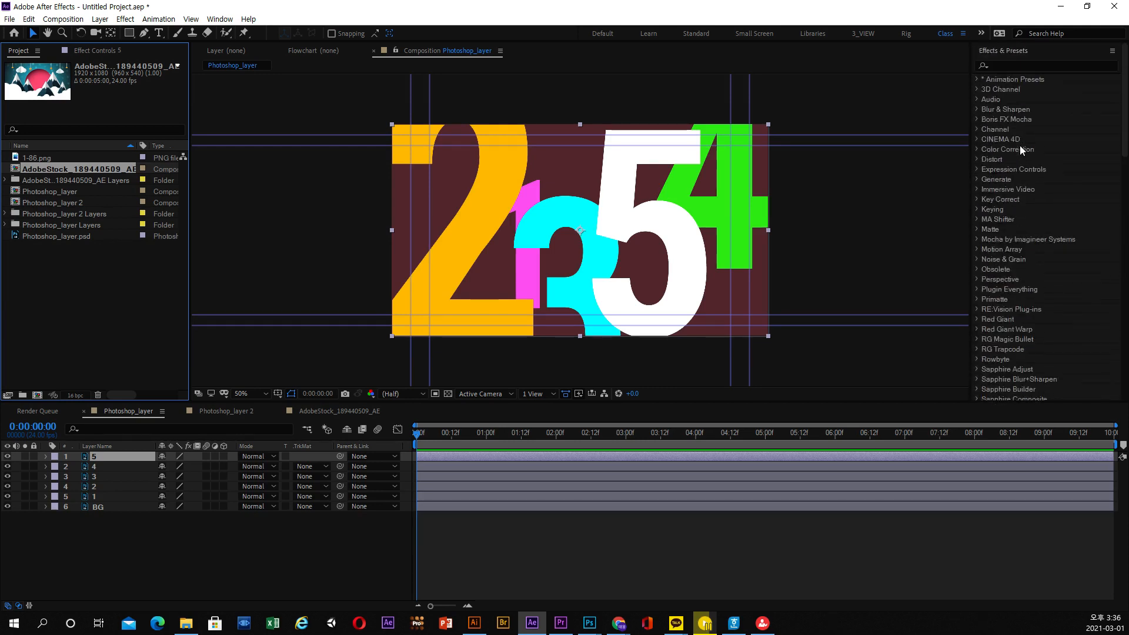
scroll(1014, 264, down, 3)
scroll(1015, 264, down, 3)
scroll(1014, 264, up, 3)
scroll(1014, 270, down, 4)
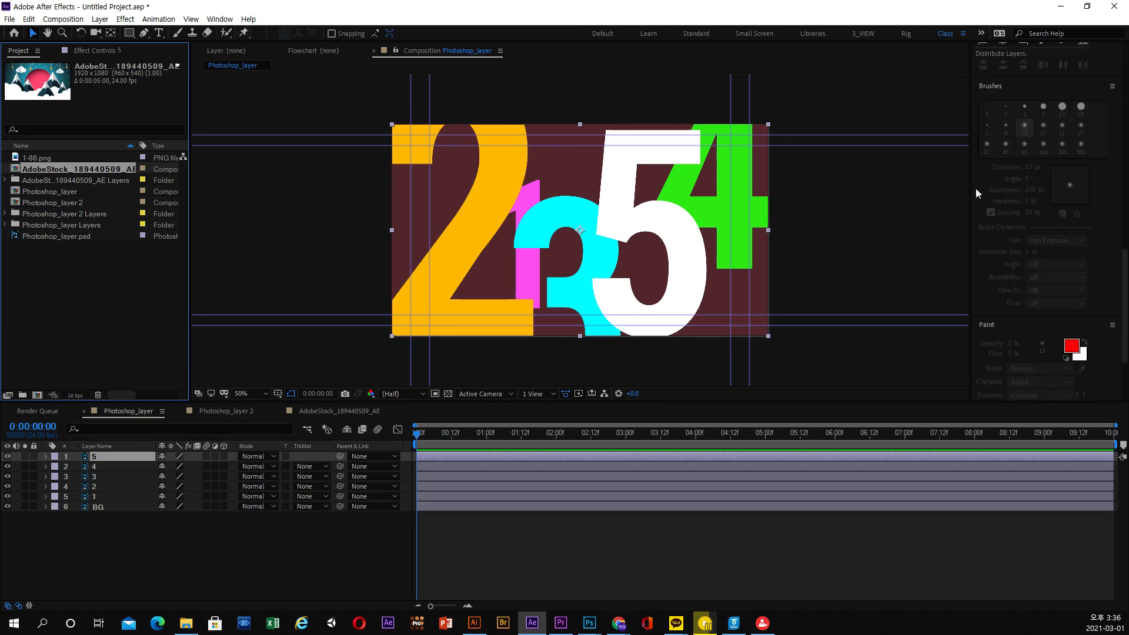
- Show the Character panel and bring the Effect Controls of layer 5 to the front
click(220, 19)
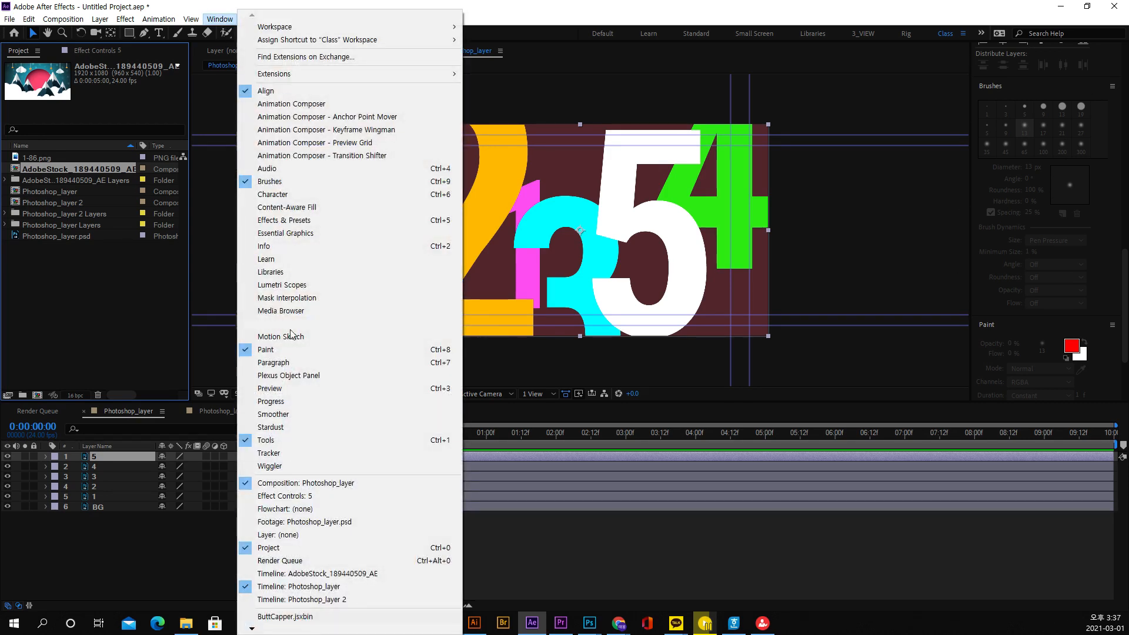
click(273, 194)
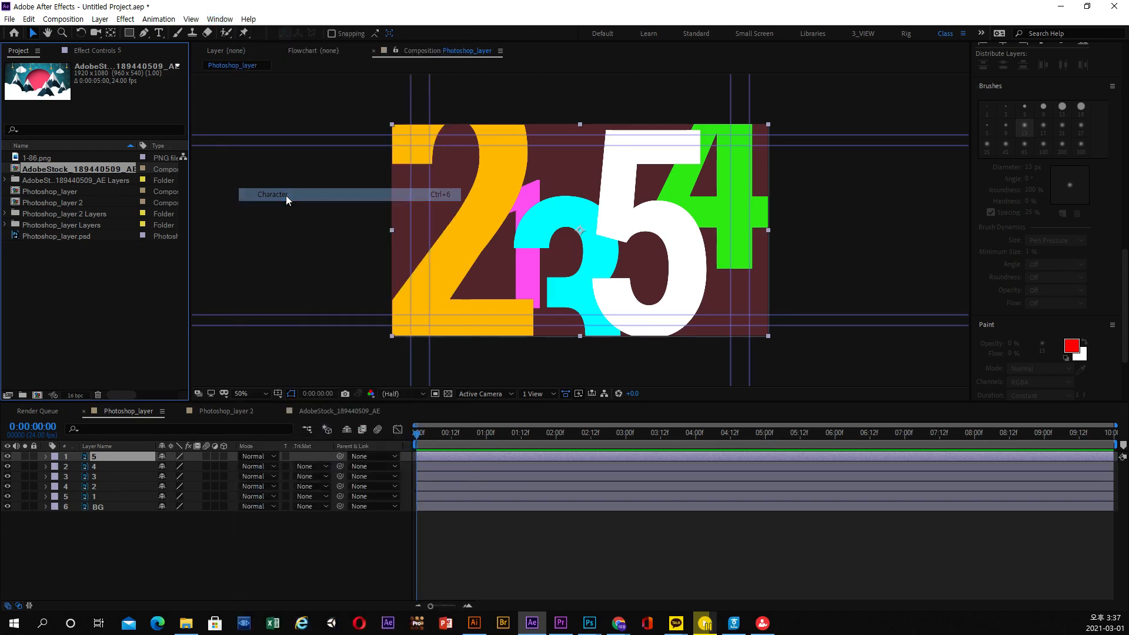
click(220, 18)
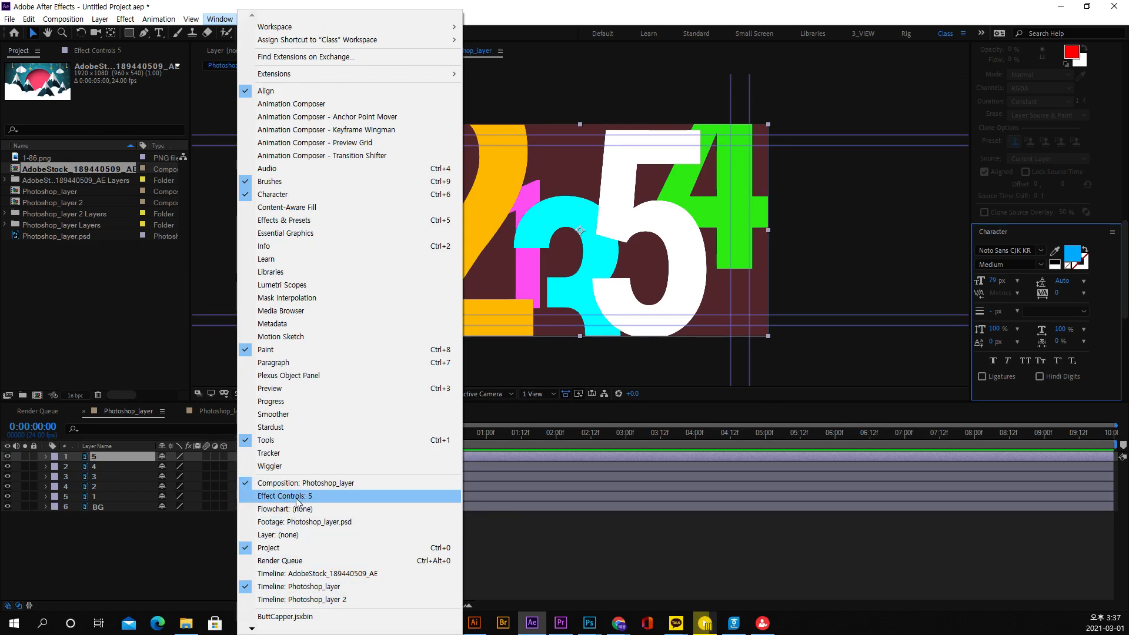
click(117, 51)
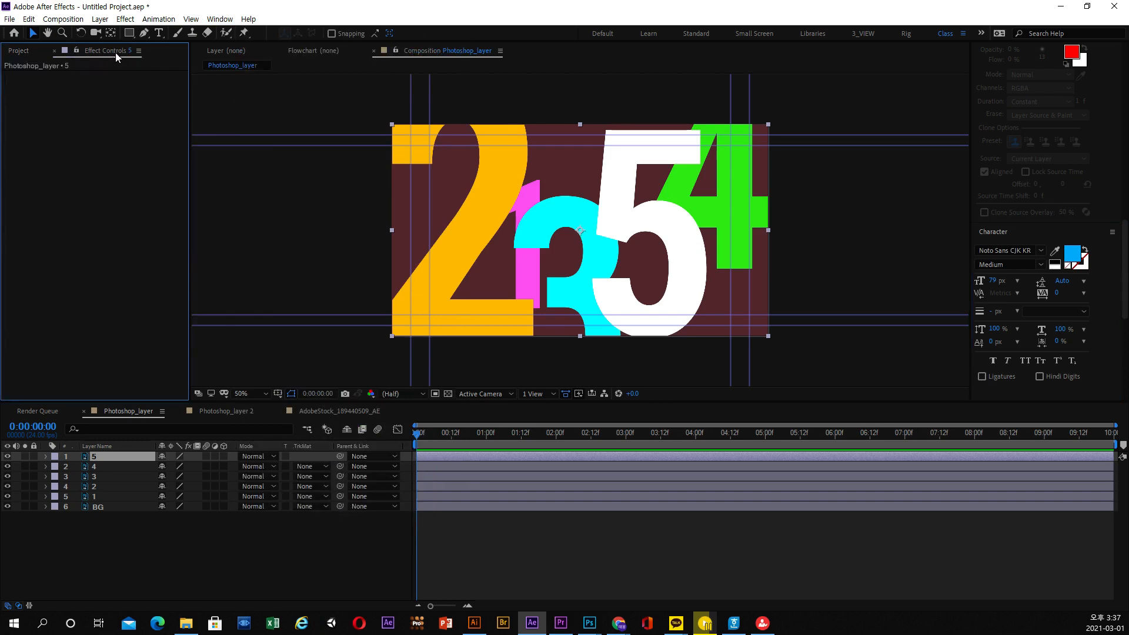
click(34, 52)
click(101, 52)
- Search the Effects & Presets for "blur"
click(221, 20)
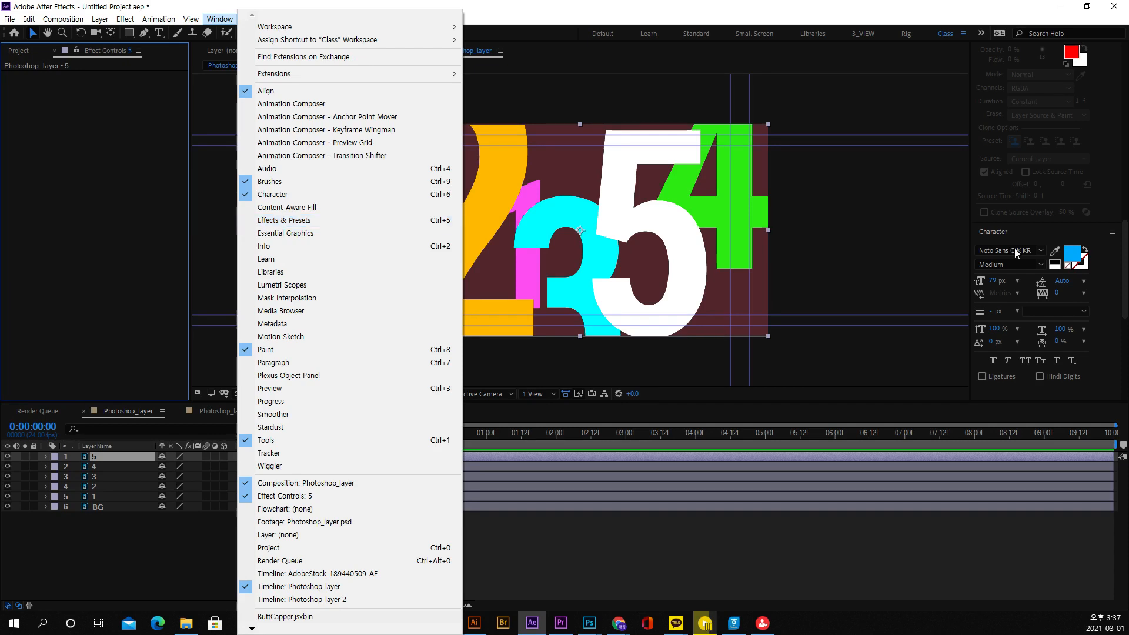
click(1103, 257)
scroll(1098, 281, up, 10)
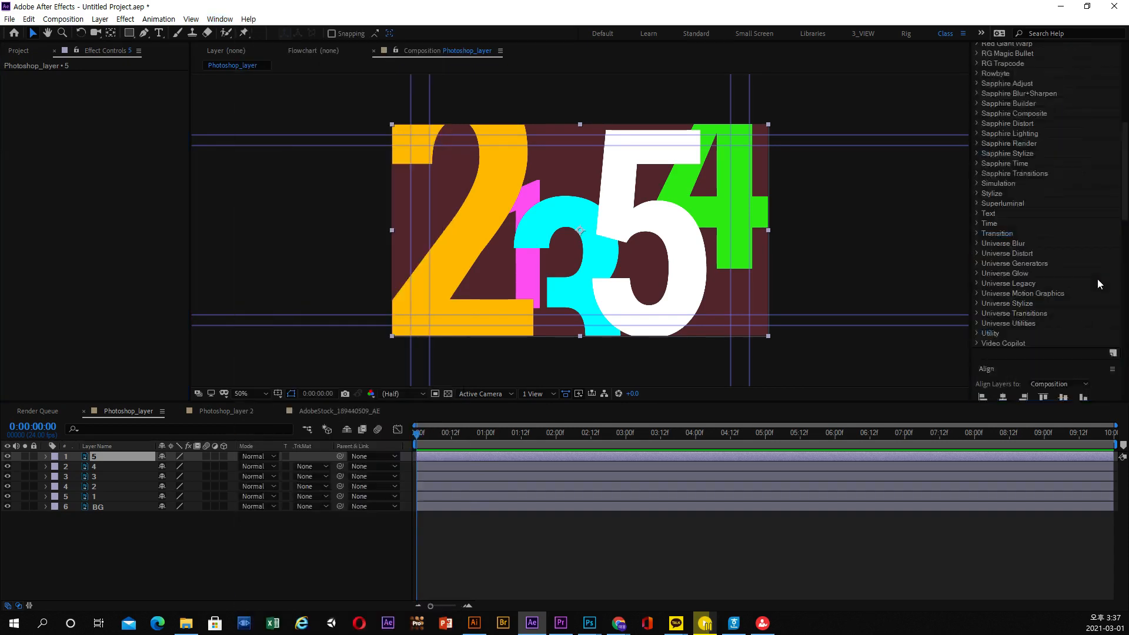
click(1008, 67)
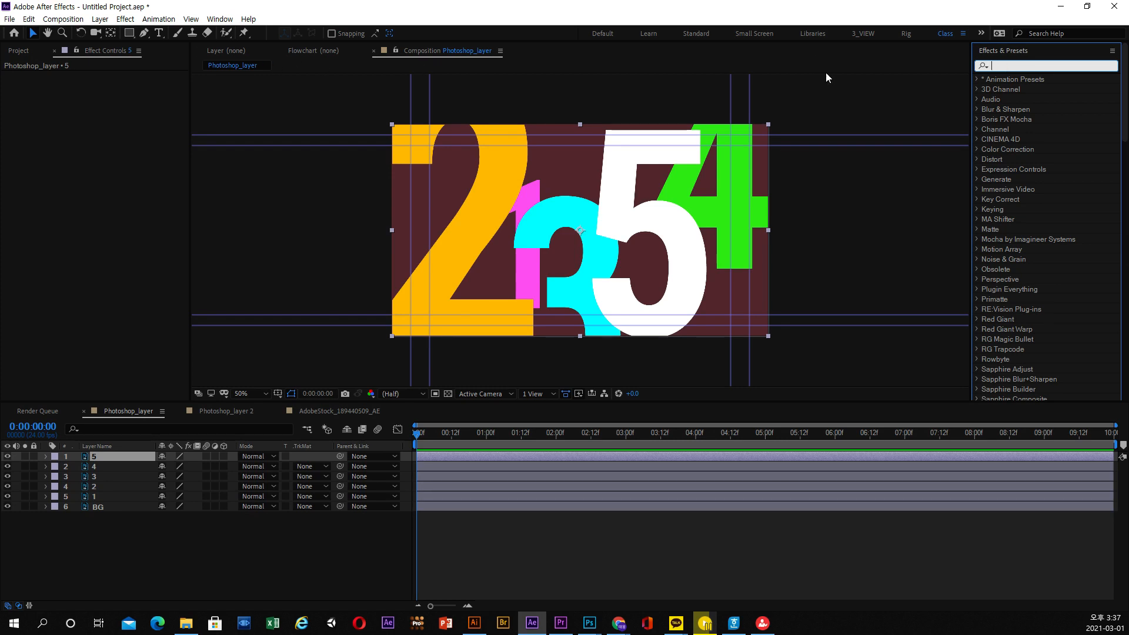
text(blu)
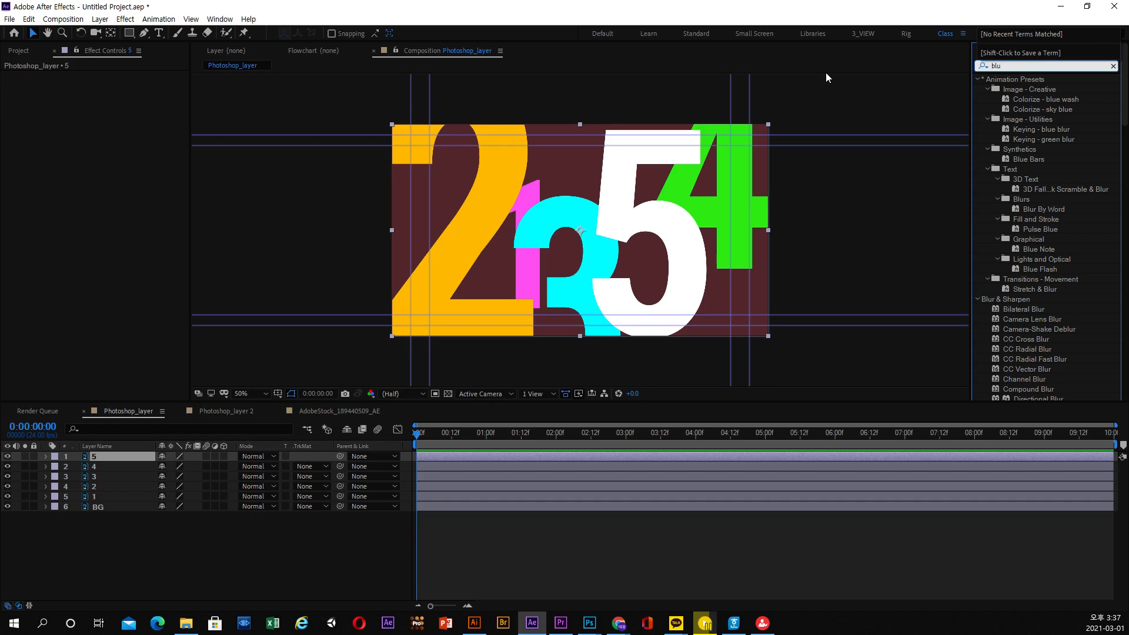
text(r)
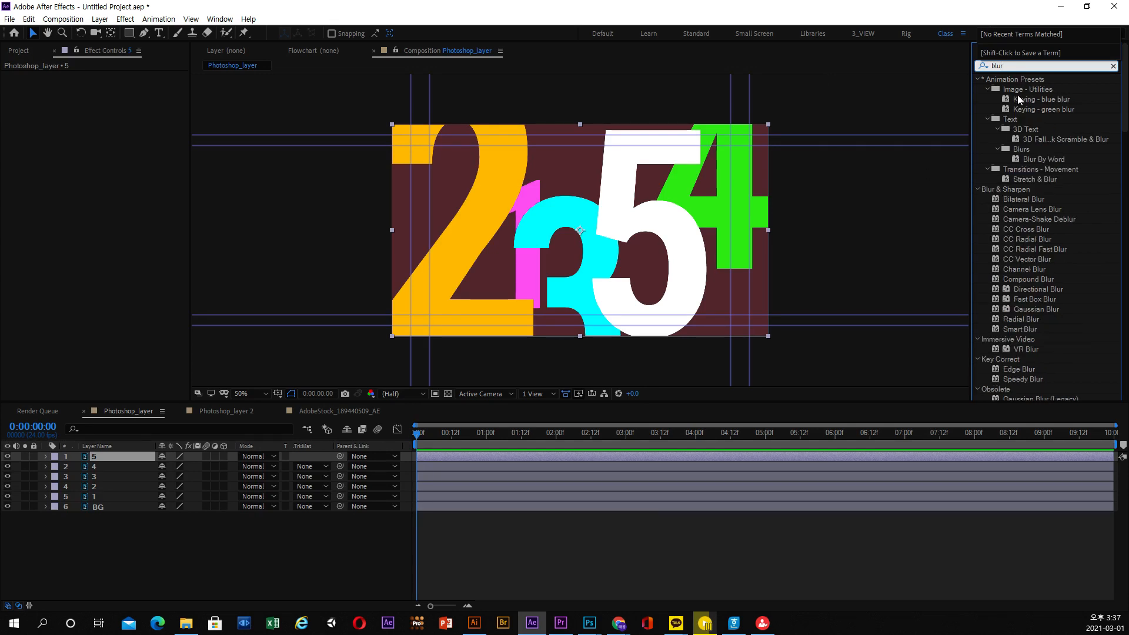
- Search the Effects & Presets for "color" instead and clear the search
click(977, 66)
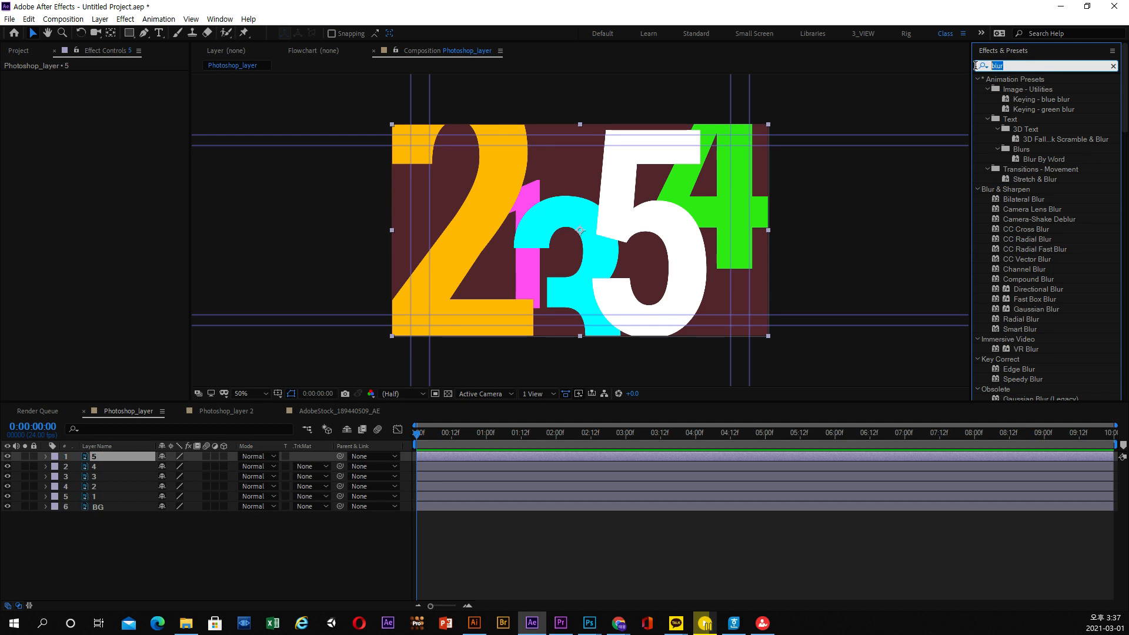
text(color)
click(969, 66)
key(BackSpace)
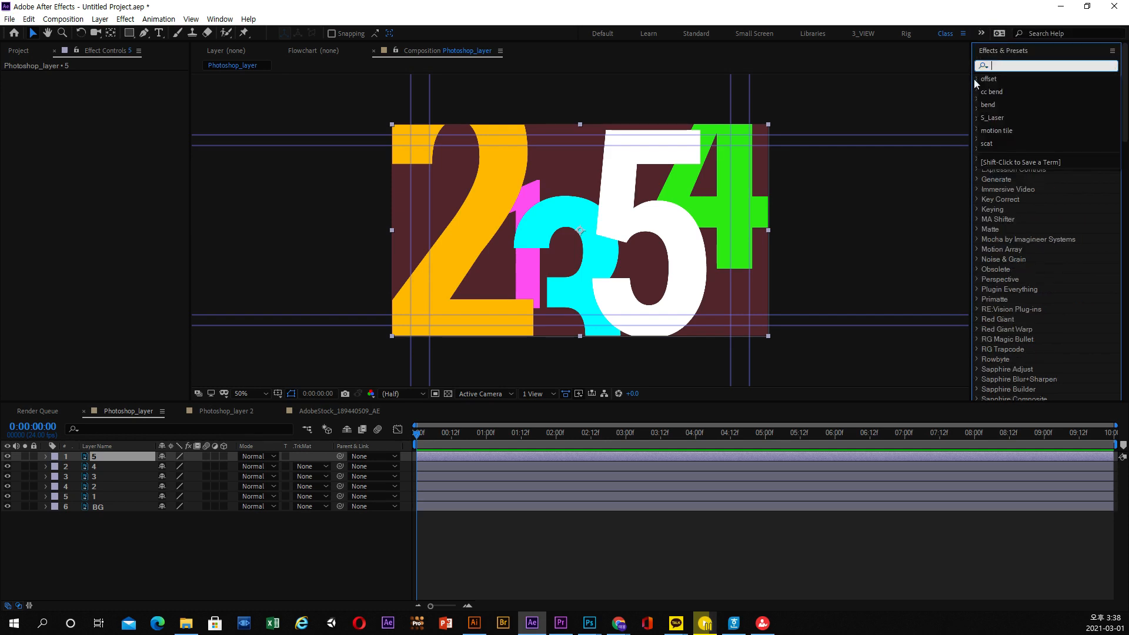
- Hide the Effects & Presets panel and show it again
click(220, 19)
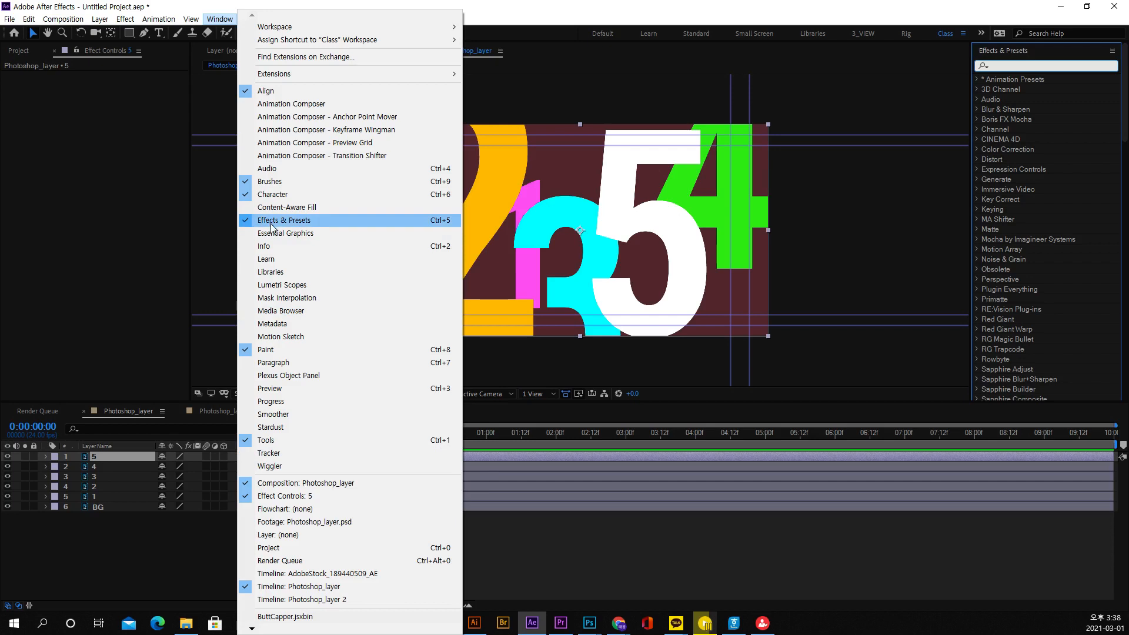
click(298, 223)
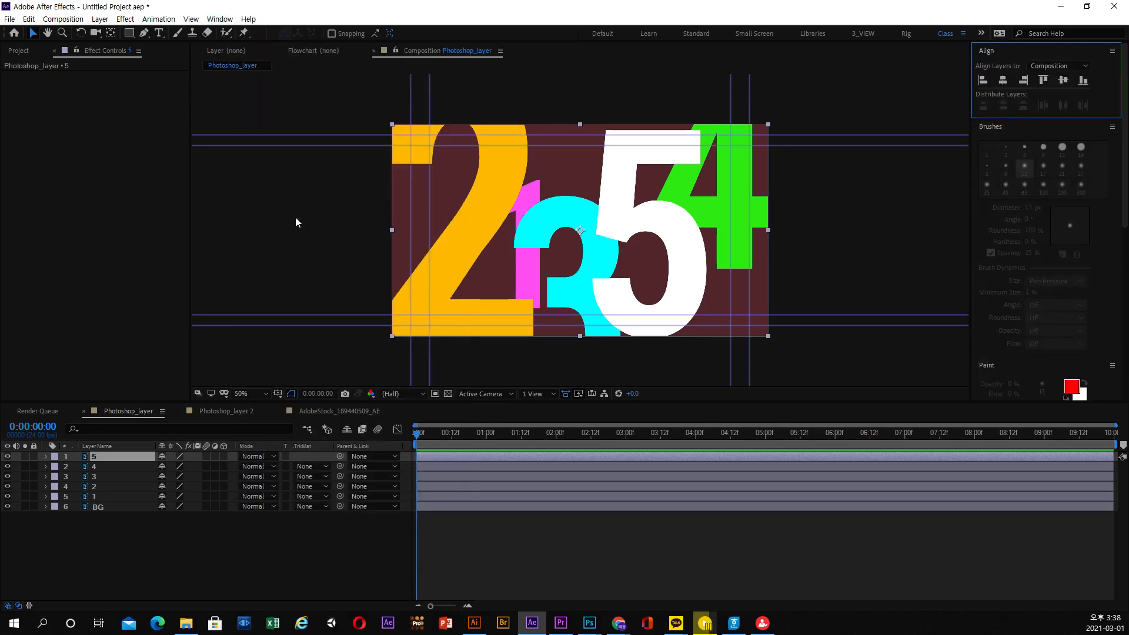
click(220, 19)
click(262, 220)
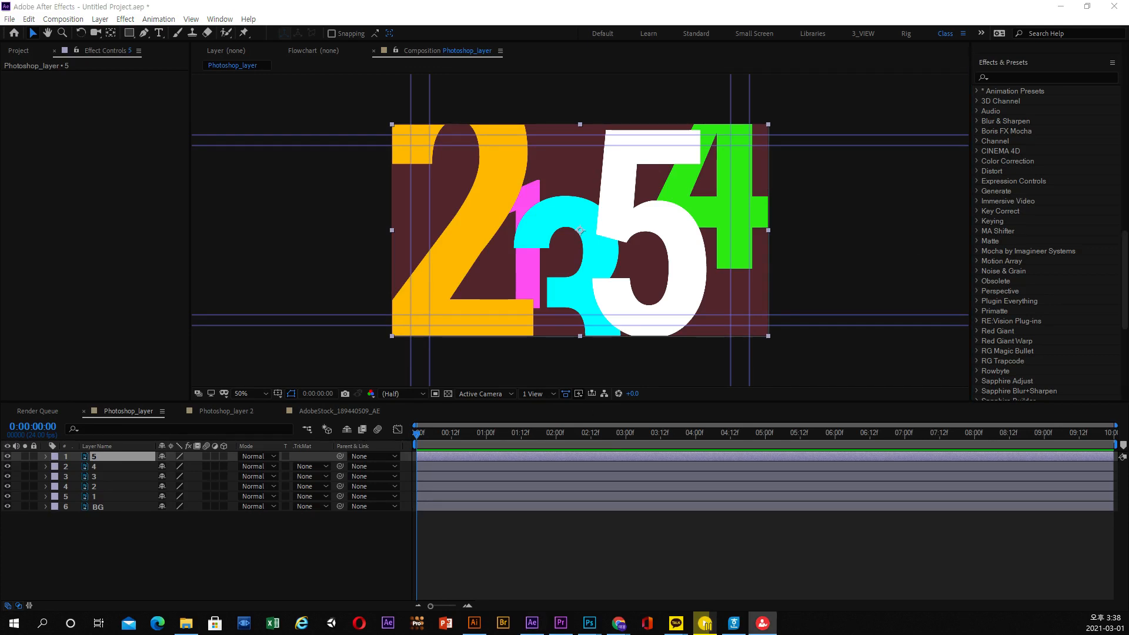
- Return to the project files and preview 1-86.png, the AdobeStock composition and Photoshop_layer 2
drag(510, 436, 227, 244)
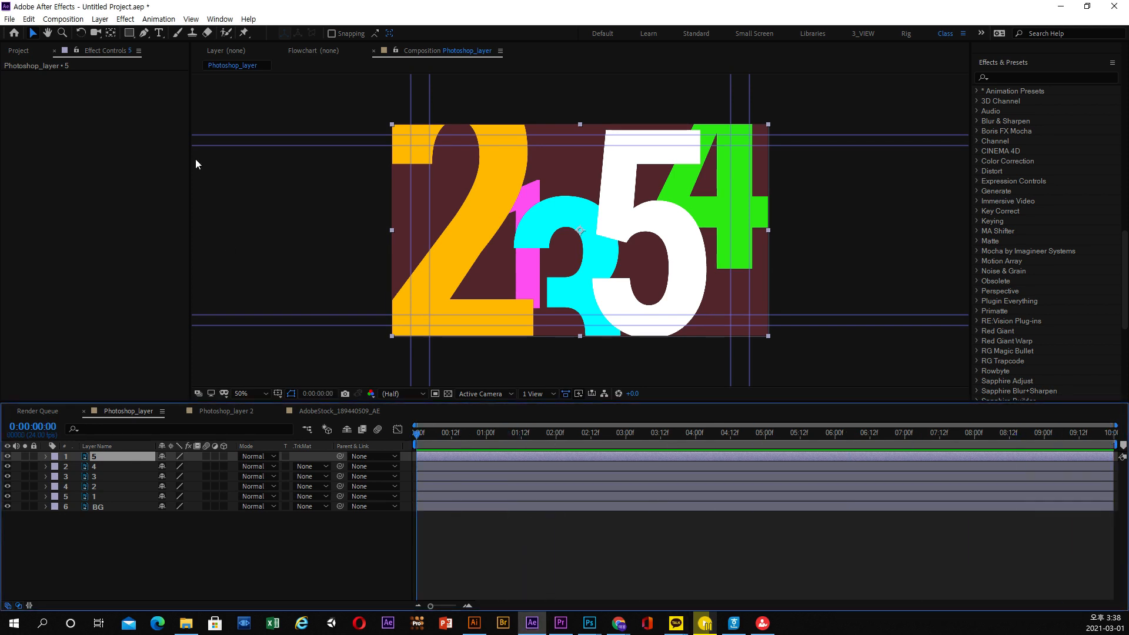
click(160, 20)
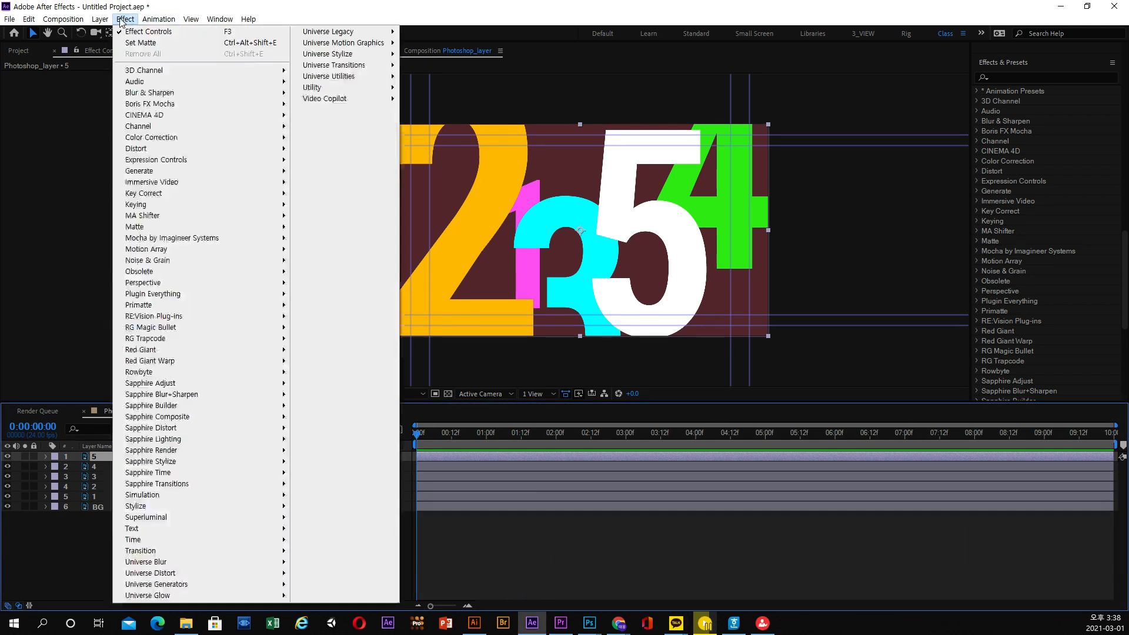
click(26, 52)
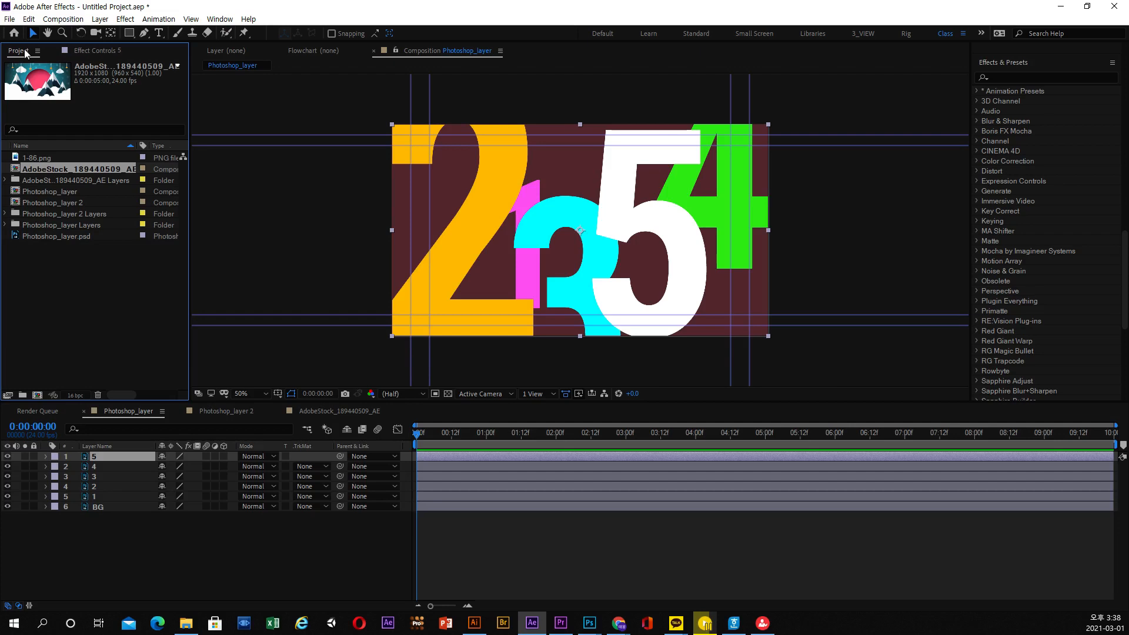
click(15, 159)
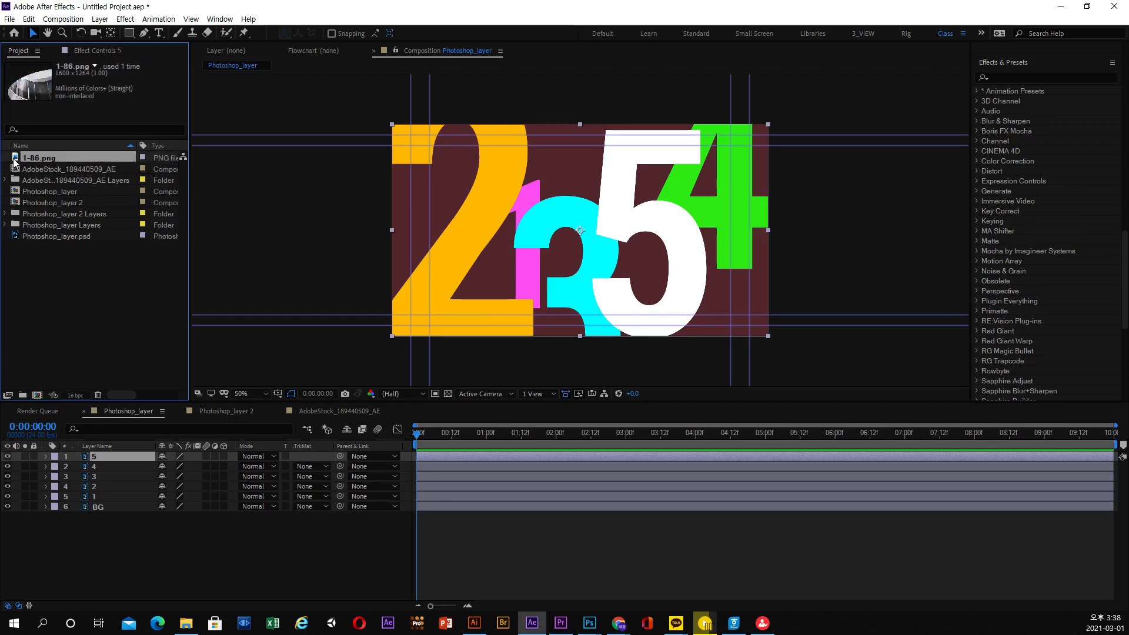
click(47, 283)
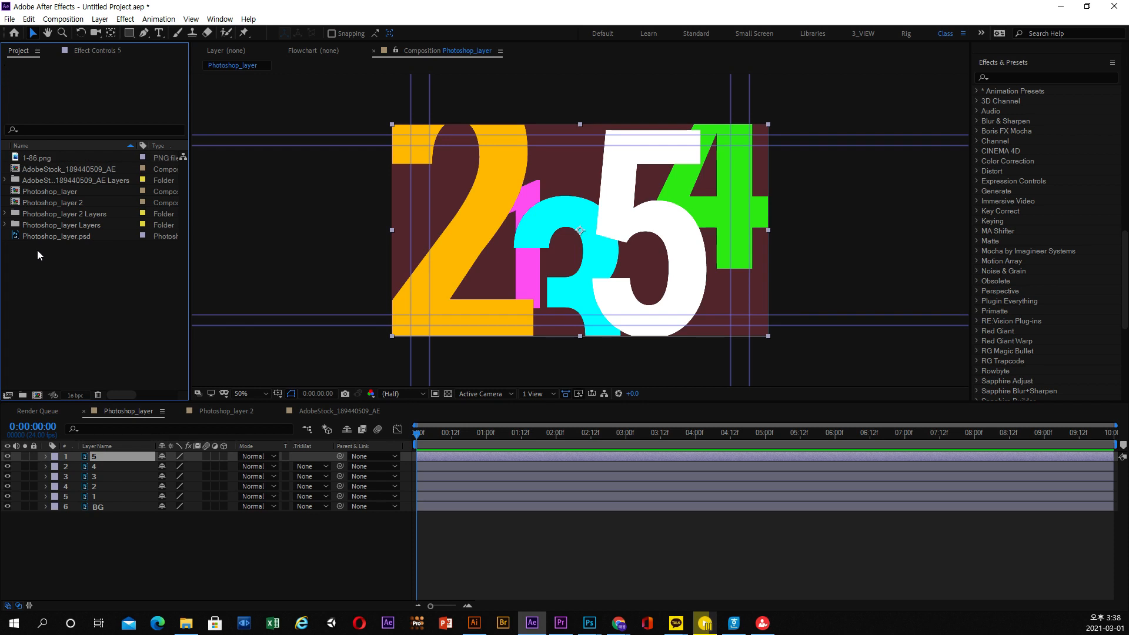
click(23, 238)
click(34, 159)
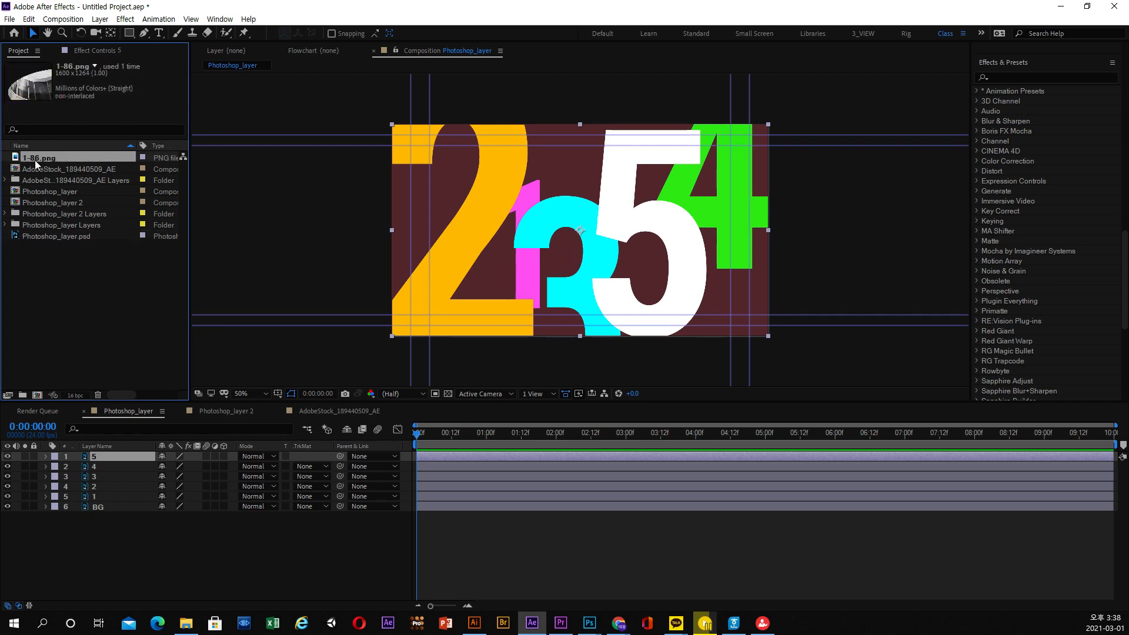
click(37, 176)
click(20, 170)
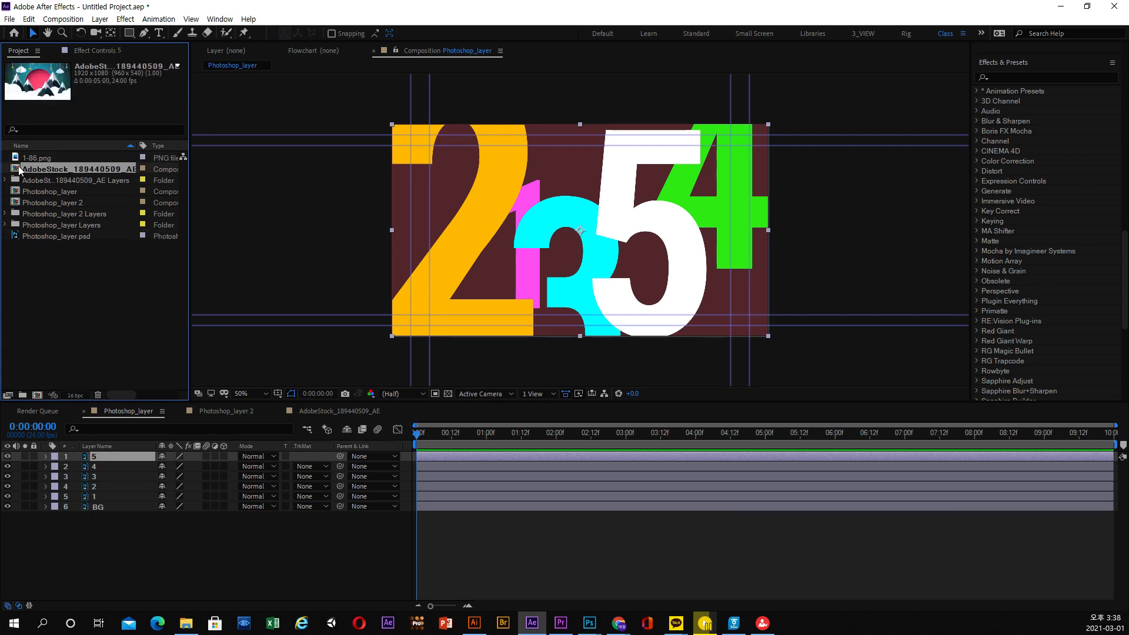
click(27, 191)
click(31, 204)
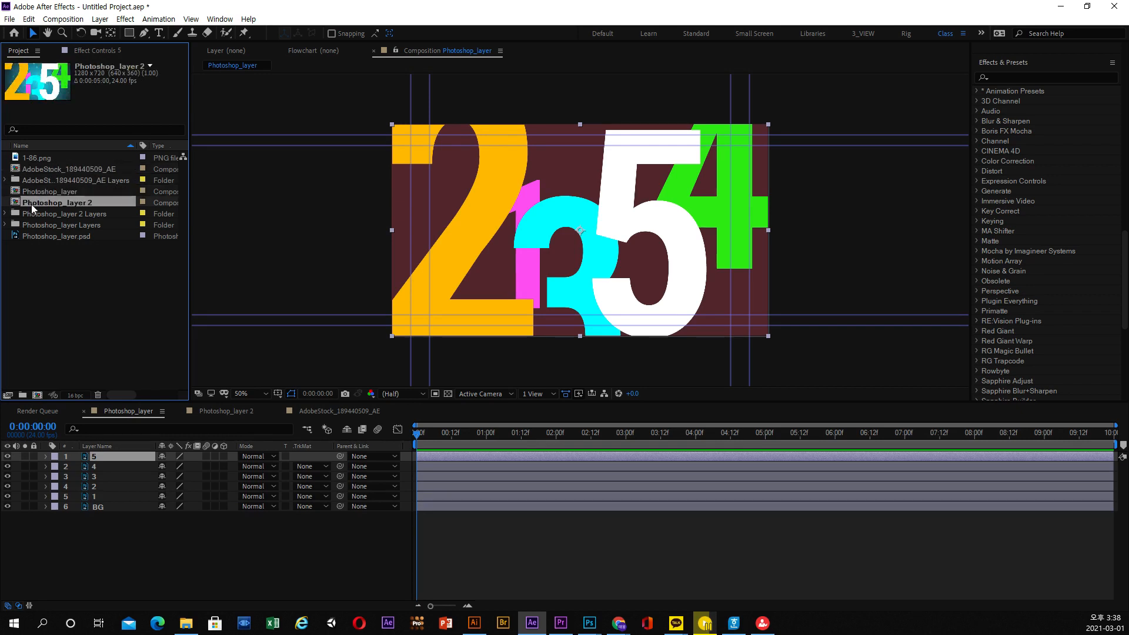
- Open the Color section of the project settings
click(76, 395)
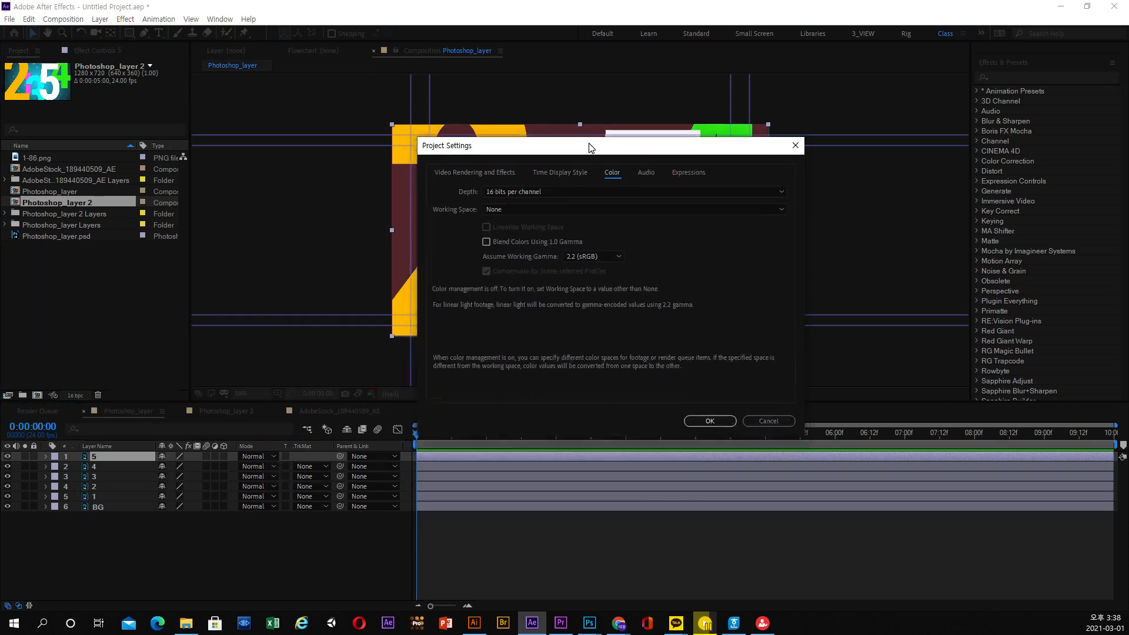
click(585, 184)
click(622, 181)
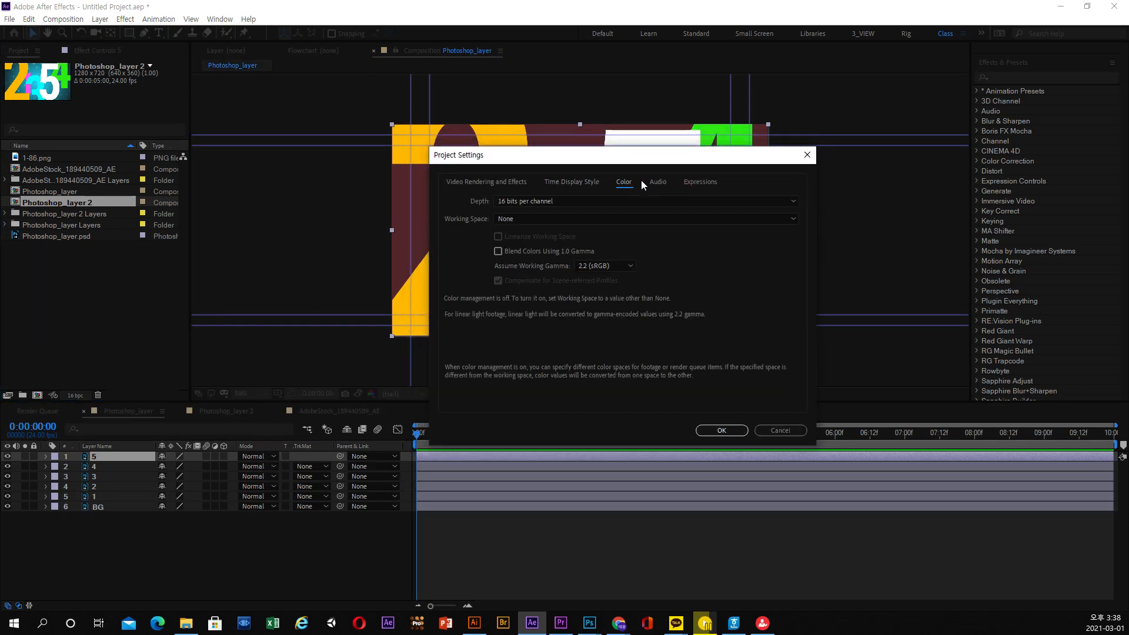
- Try the color depths of 8, 16 and 32 bits per channel (float) for the project
click(520, 203)
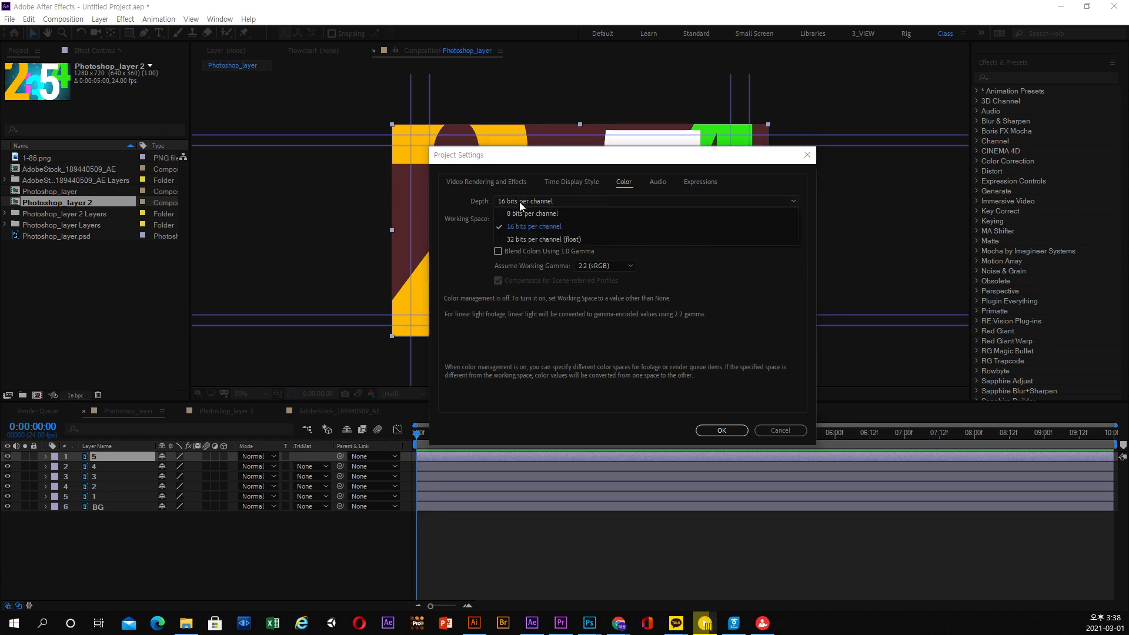
click(521, 216)
click(523, 202)
click(517, 226)
click(523, 201)
click(527, 241)
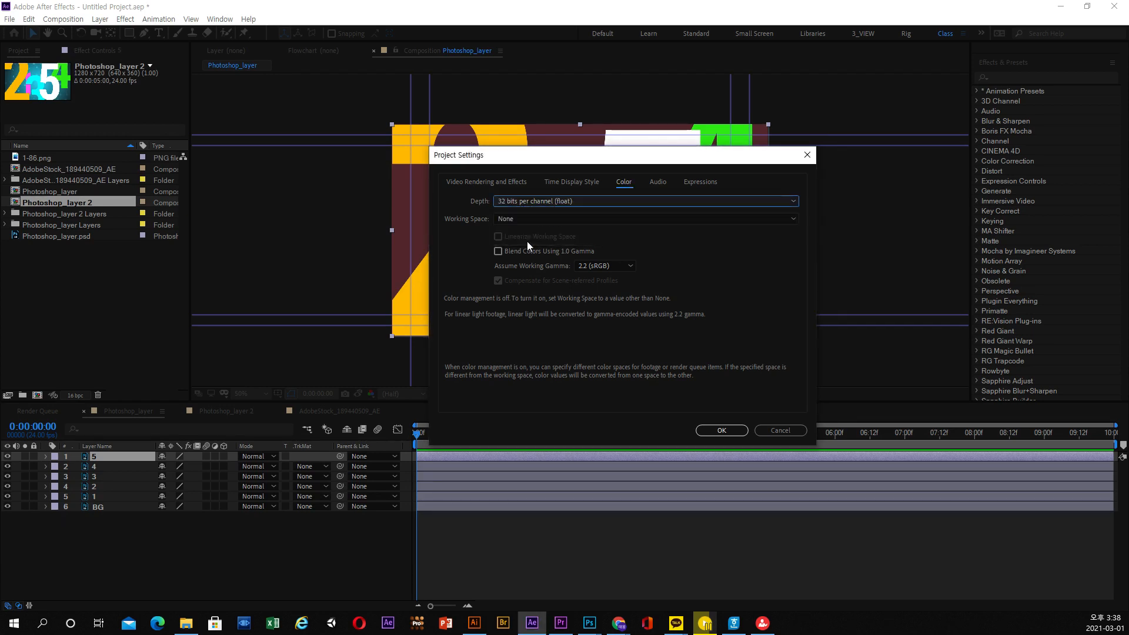
click(532, 201)
click(527, 216)
click(527, 200)
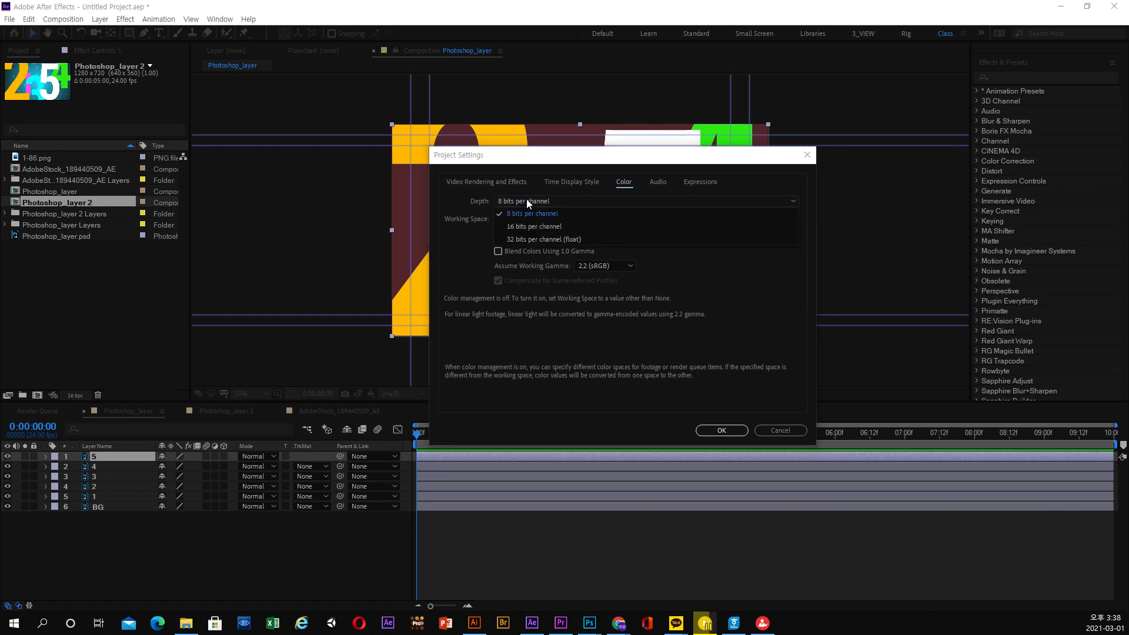
click(528, 241)
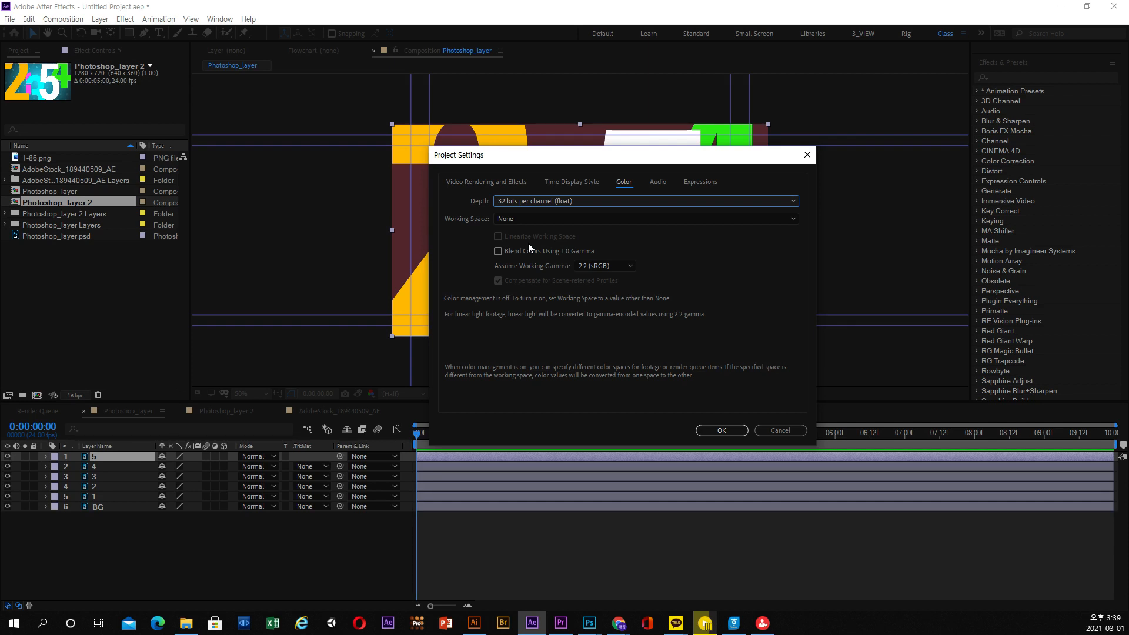
- Review the assumed working gamma options and choose 2.2 (sRGB)
click(611, 266)
click(611, 279)
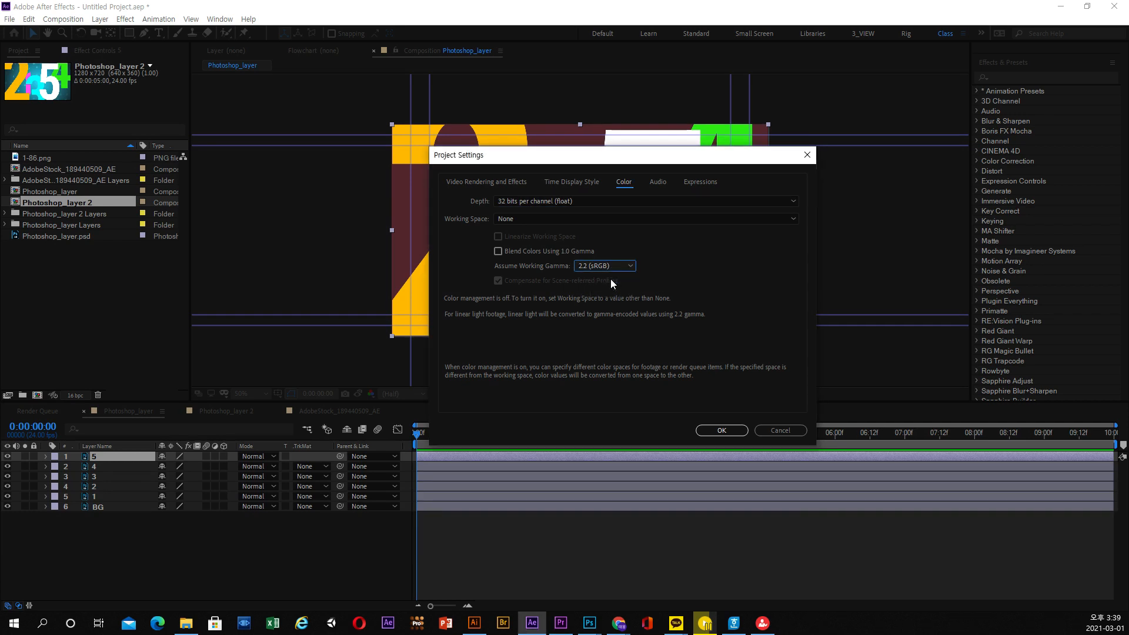
click(588, 267)
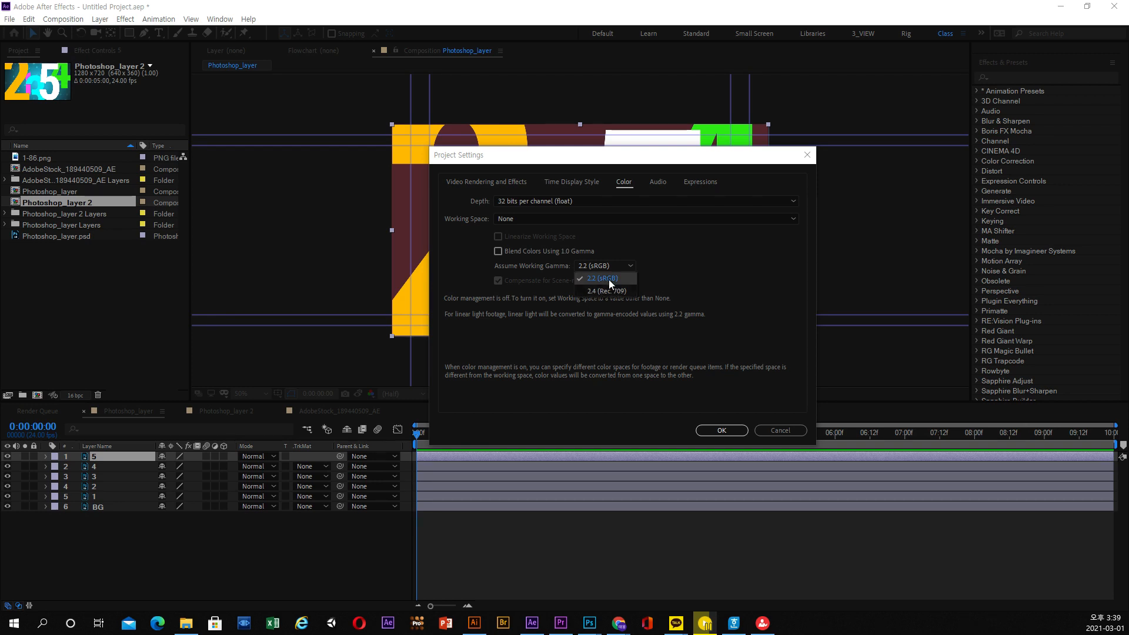
click(609, 279)
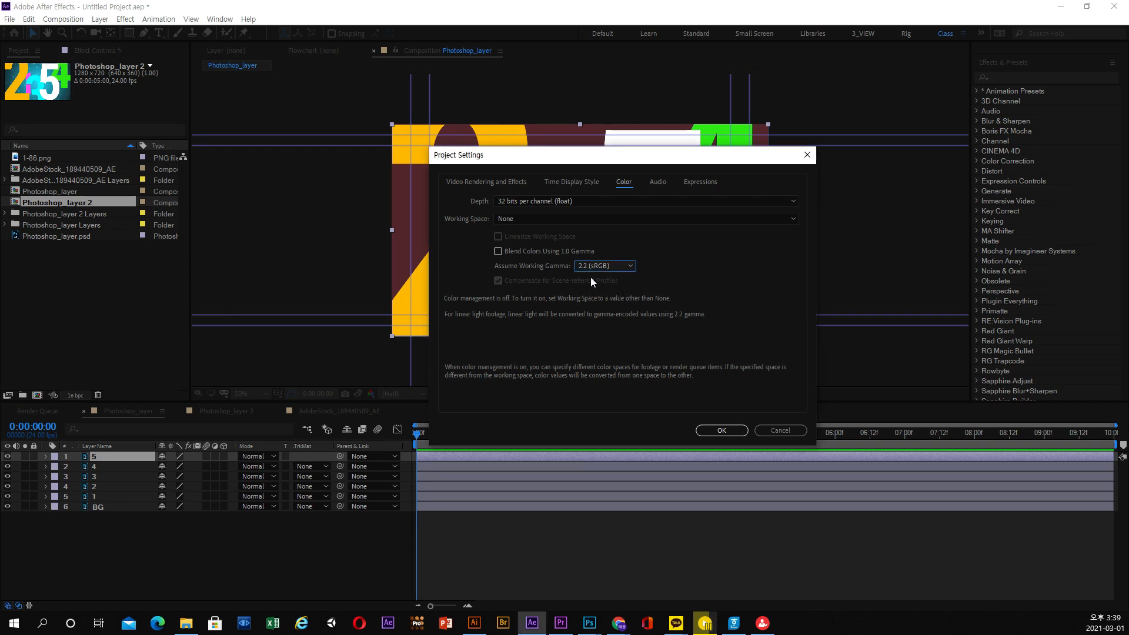
- Set the project's color depth to 8 bits per channel and apply the settings
click(544, 200)
click(541, 213)
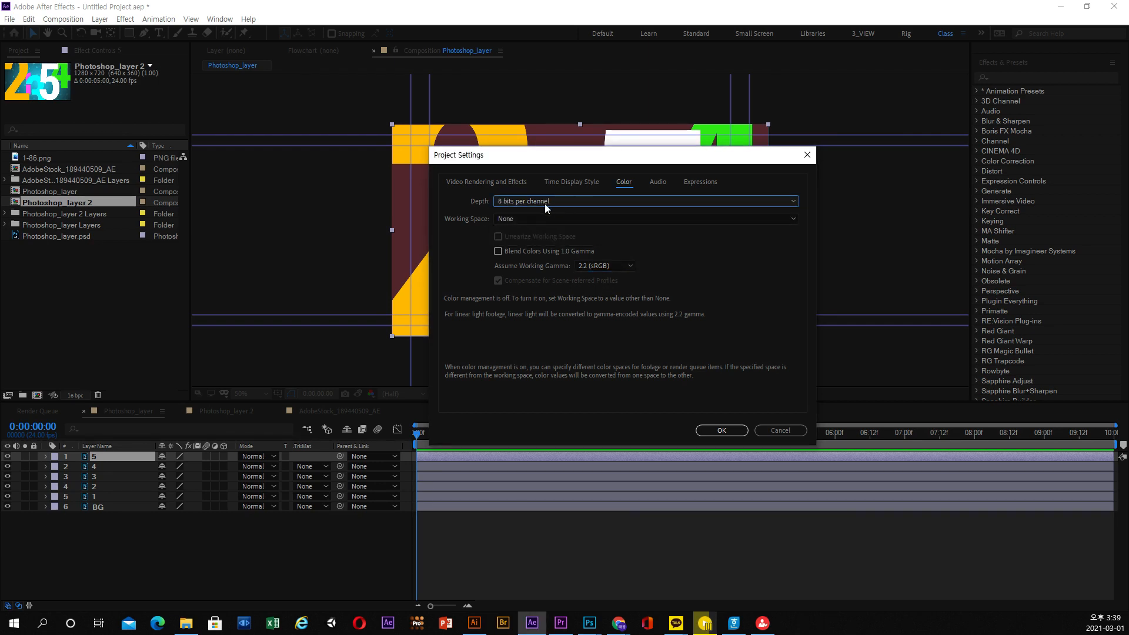
click(722, 431)
- Move the current time to 0:00:01:03, go through the Photoshop_layer composition's layers and select layer 4
click(553, 434)
drag(539, 433, 494, 429)
click(91, 467)
click(104, 458)
click(104, 464)
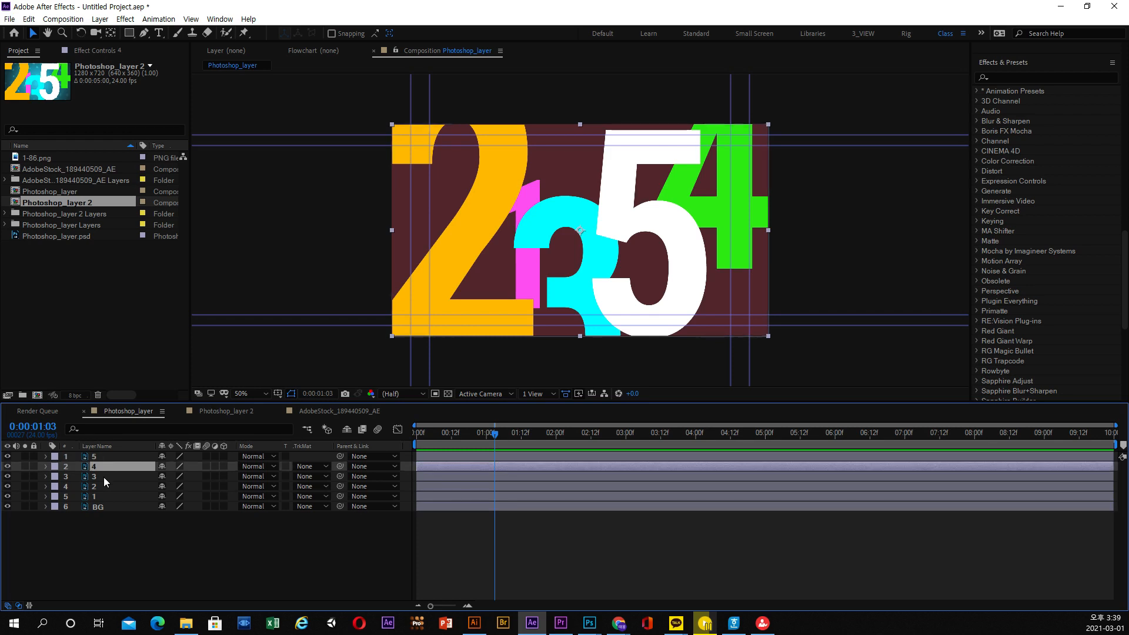
click(101, 492)
click(104, 505)
click(104, 497)
click(104, 476)
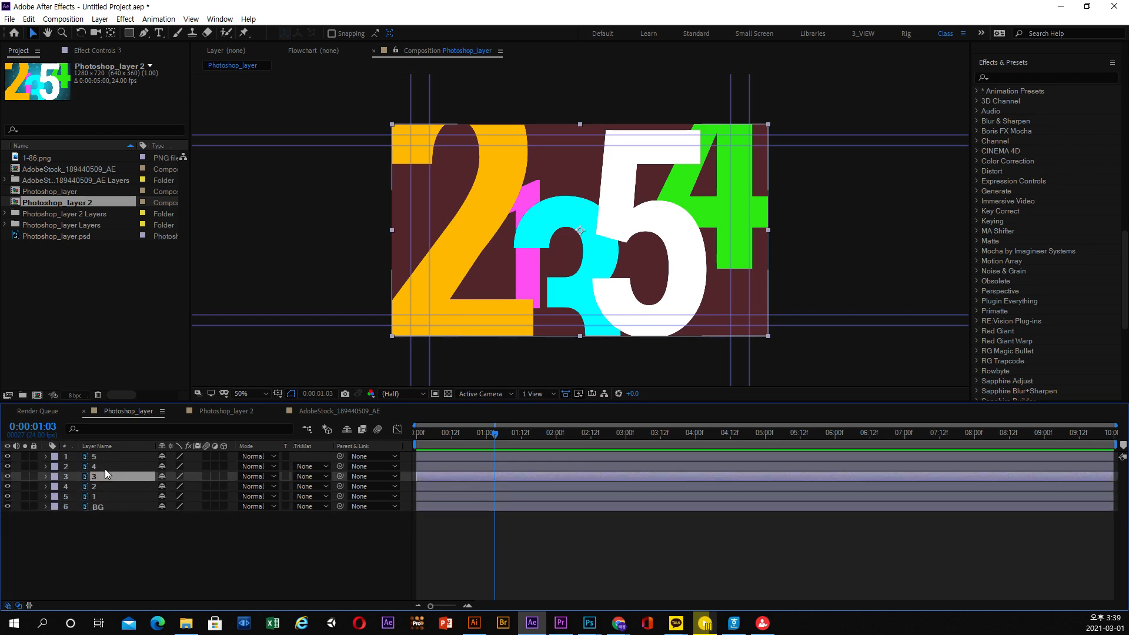
click(104, 468)
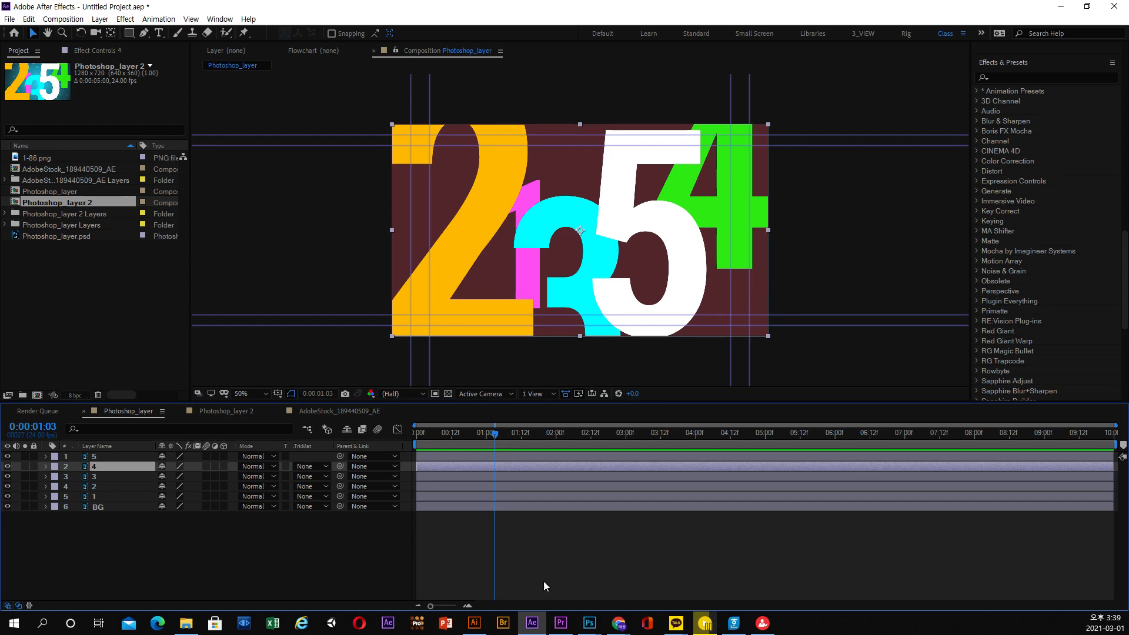
- Switch to the textbook document in Hangul and highlight the descriptions of the Tools and Project panels while reading
click(735, 623)
scroll(616, 481, up, 3)
scroll(588, 440, down, 5)
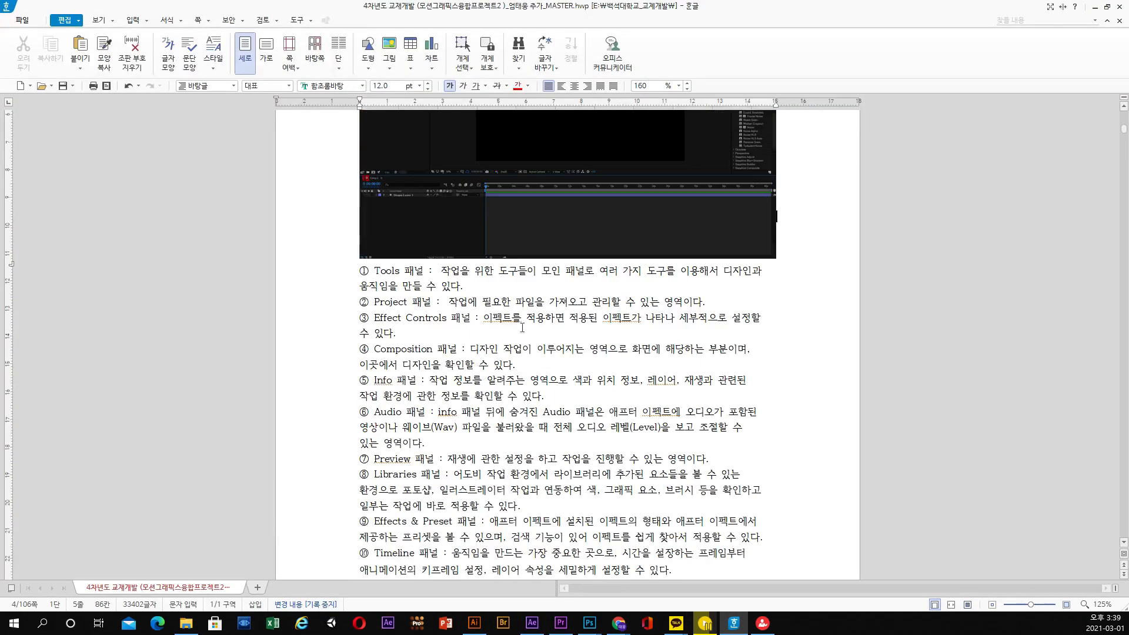
scroll(493, 379, up, 1)
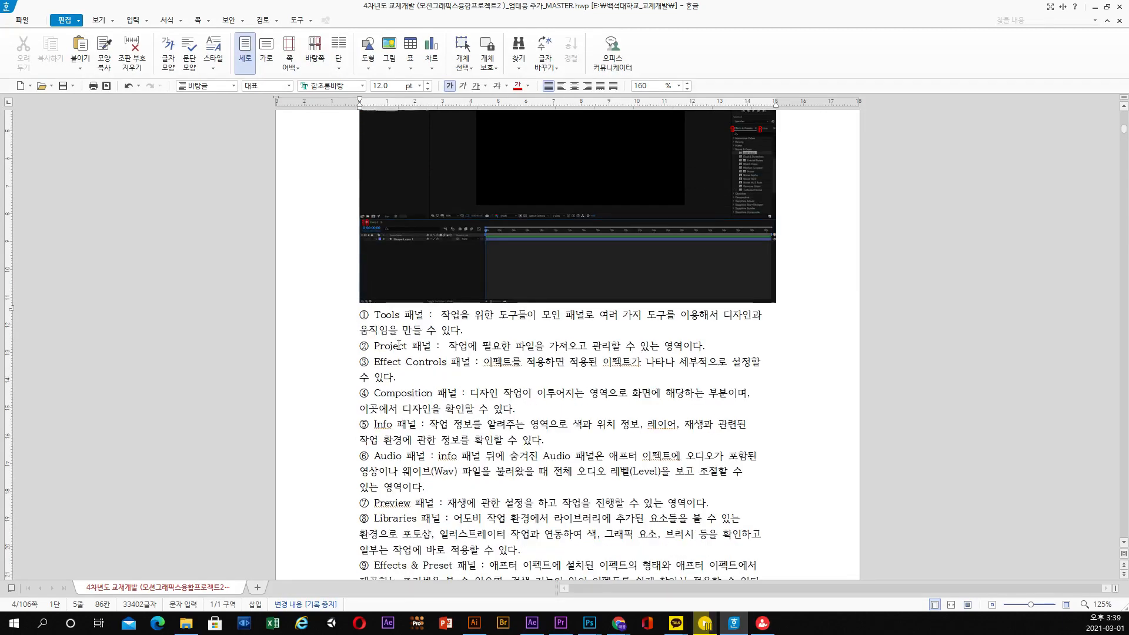
drag(444, 318, 744, 316)
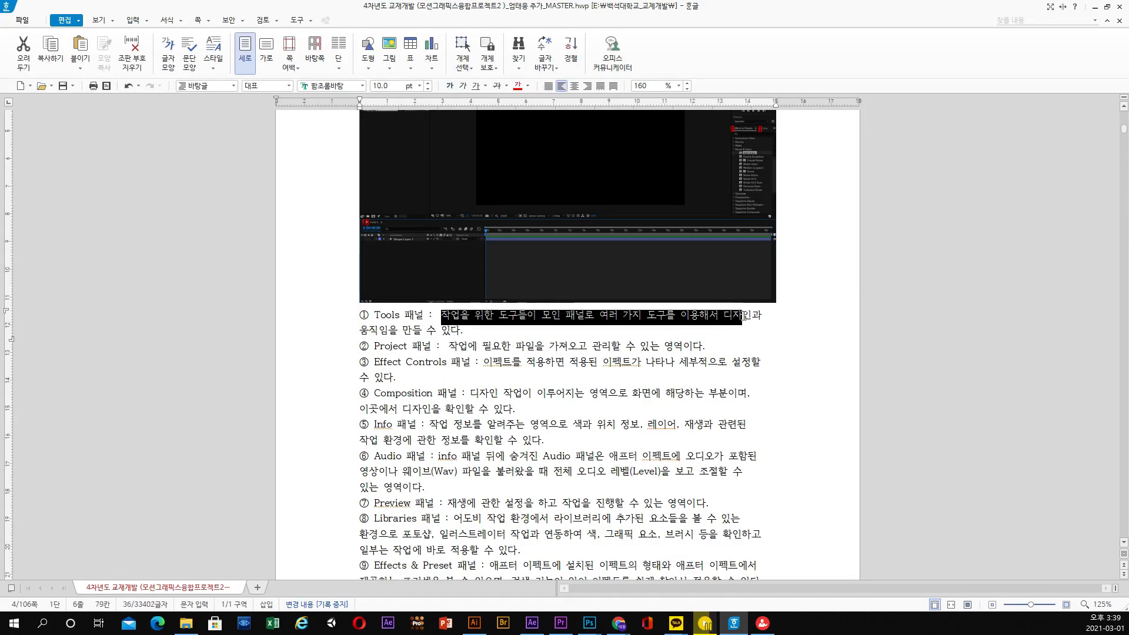
click(544, 333)
drag(457, 346, 689, 344)
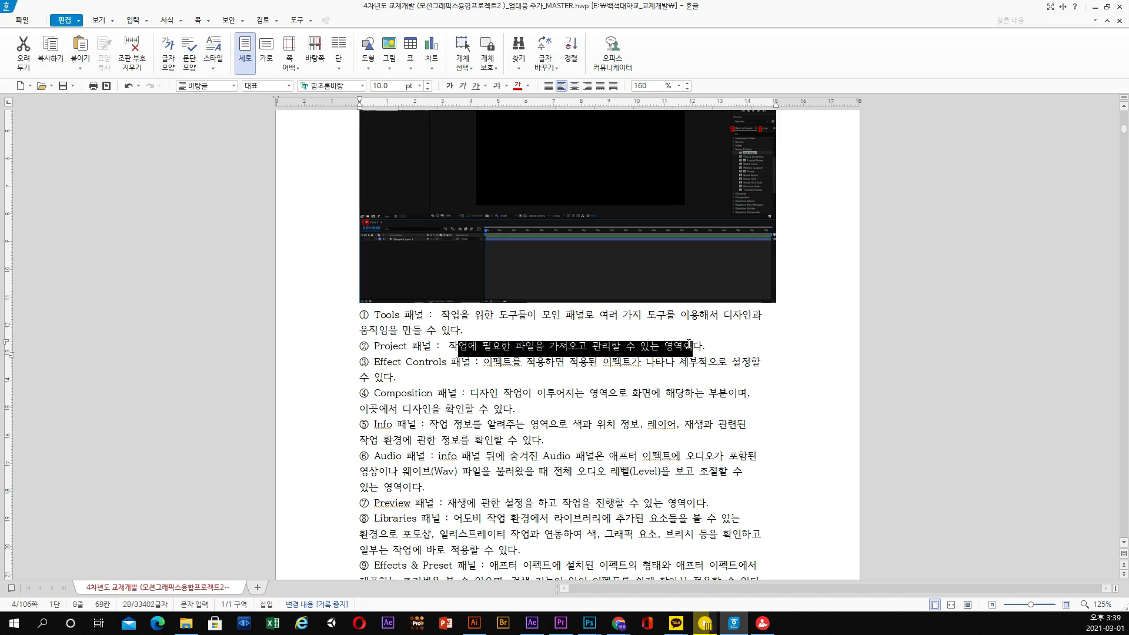
click(633, 366)
- Go over the descriptions of the Effect Controls and Composition panels, highlighting each text, and continue to the Info panel entry
drag(492, 364, 731, 364)
click(541, 384)
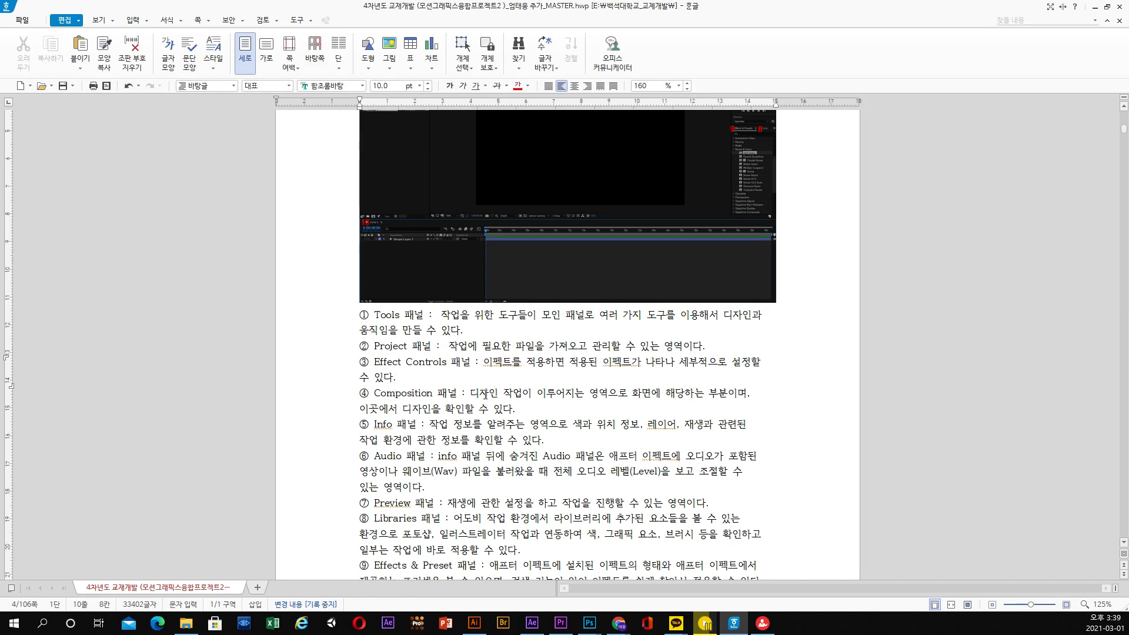
drag(481, 393, 718, 392)
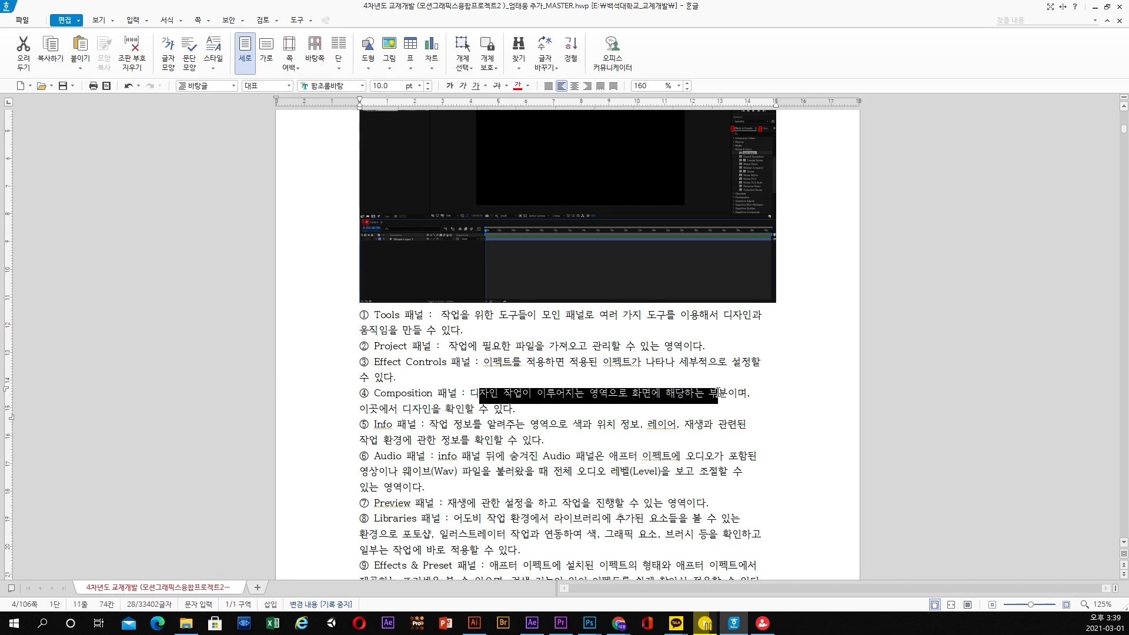
drag(536, 410, 463, 415)
click(431, 429)
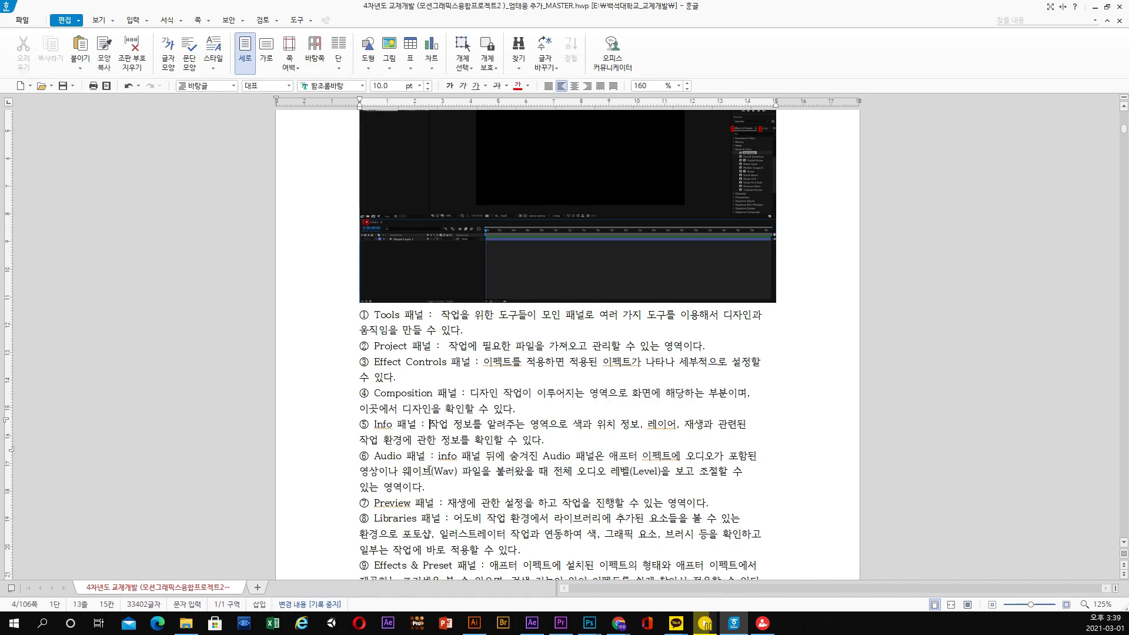
- Look through the textbook pages describing the After Effects menus, from File and Edit through Layer and Effect to View and Window
scroll(422, 508, down, 4)
scroll(422, 508, down, 6)
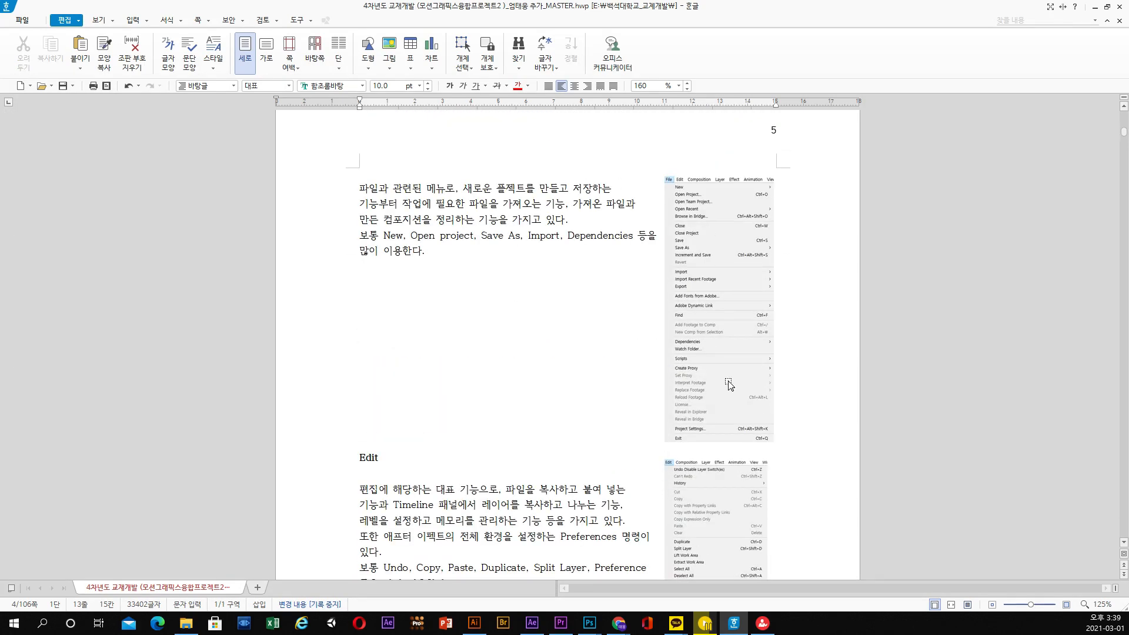
scroll(556, 340, down, 10)
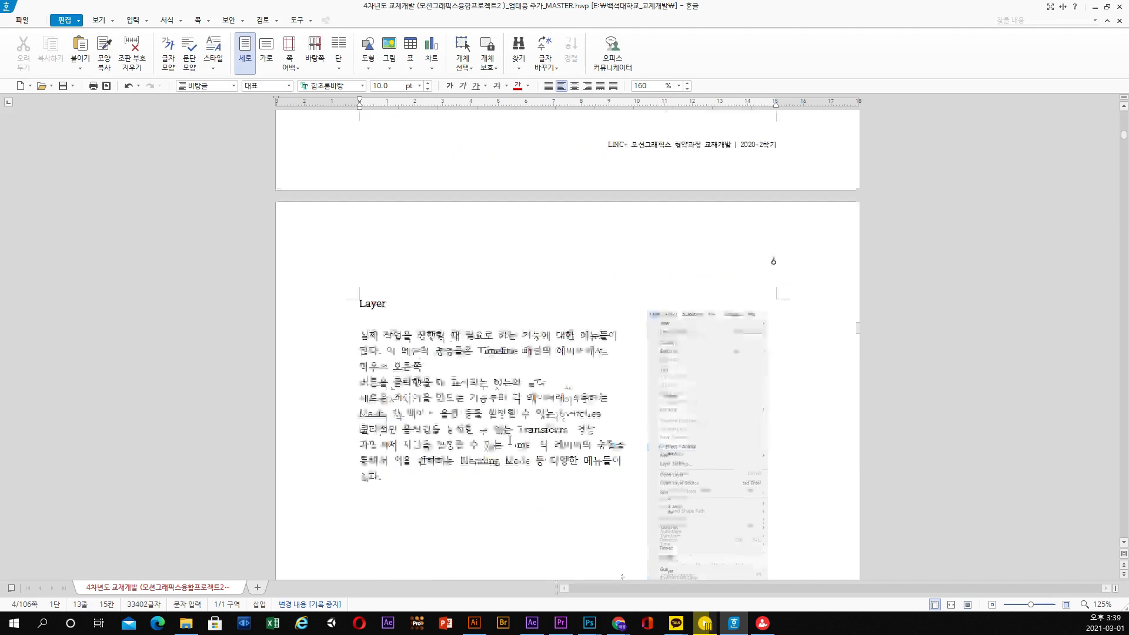
scroll(506, 438, down, 12)
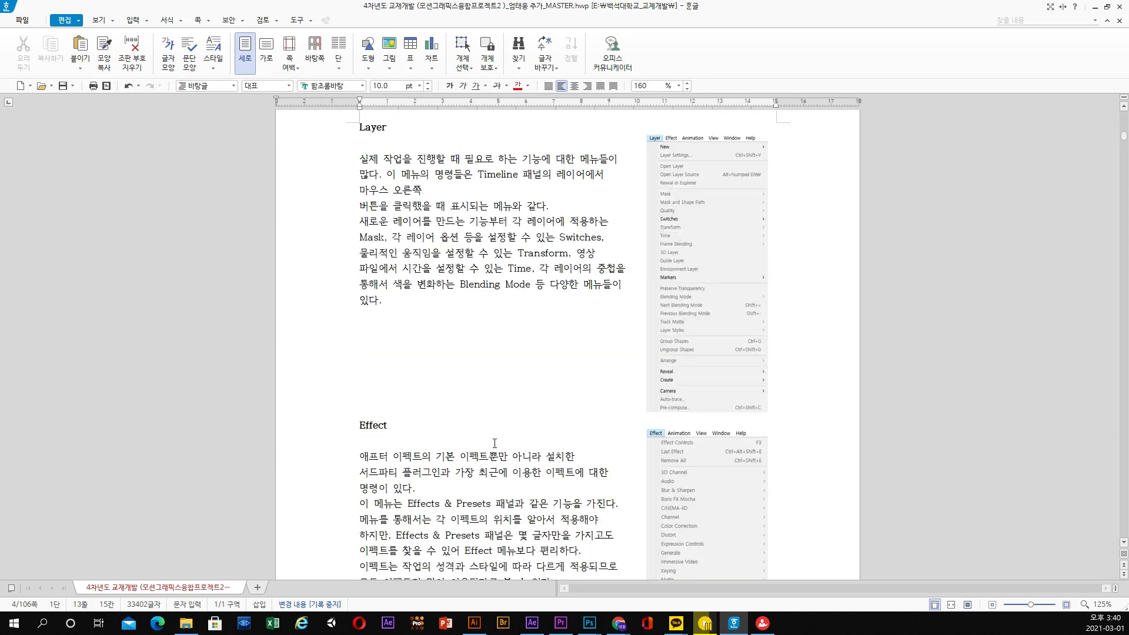
scroll(494, 444, down, 3)
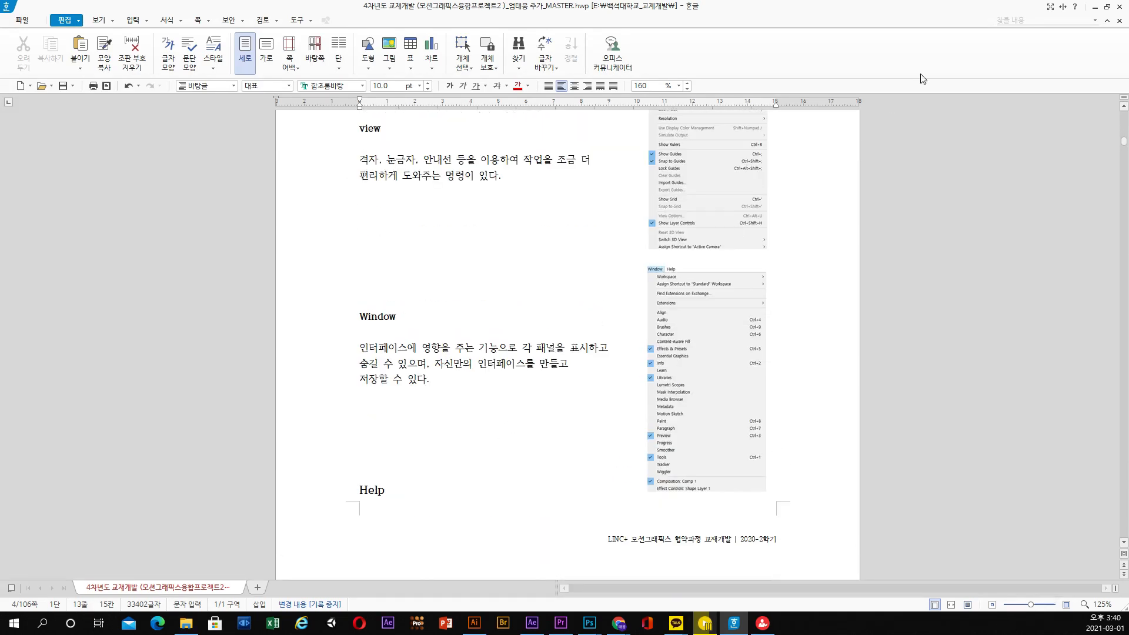
- Put the textbook document away while keeping it open, return to After Effects and select layer 5 in the Photoshop_layer composition
click(1120, 6)
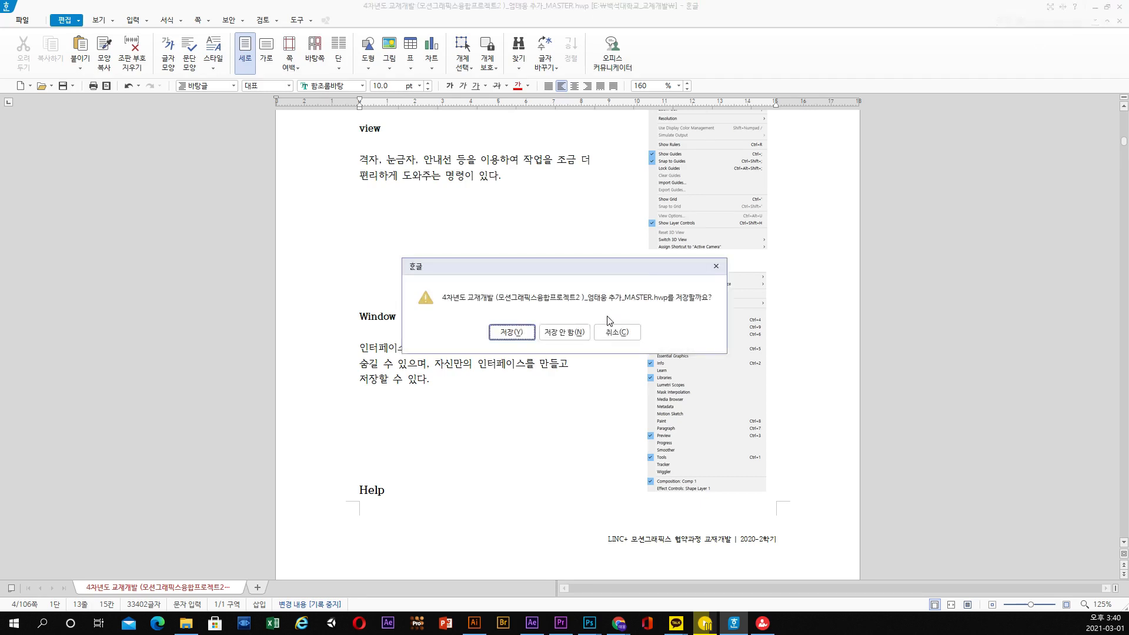
click(617, 333)
click(1094, 7)
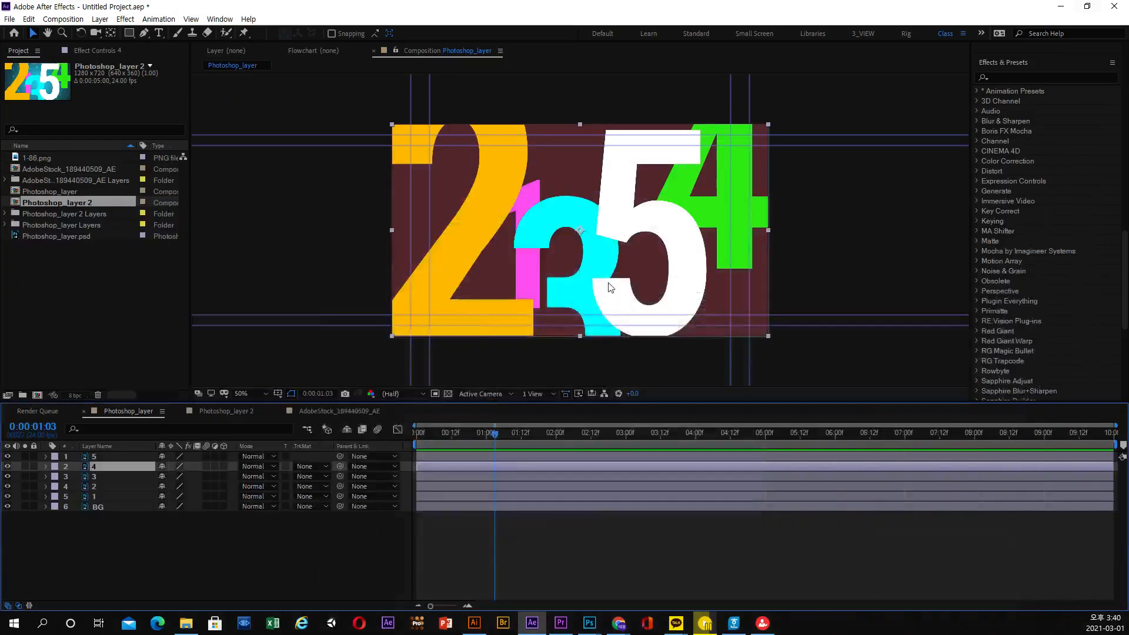
click(97, 457)
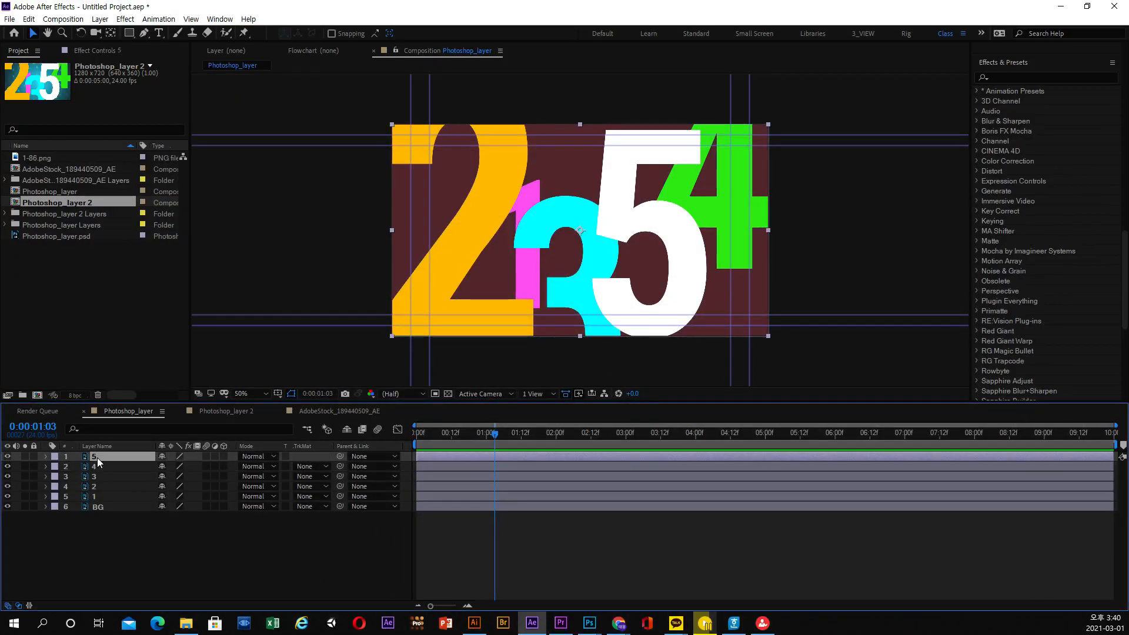